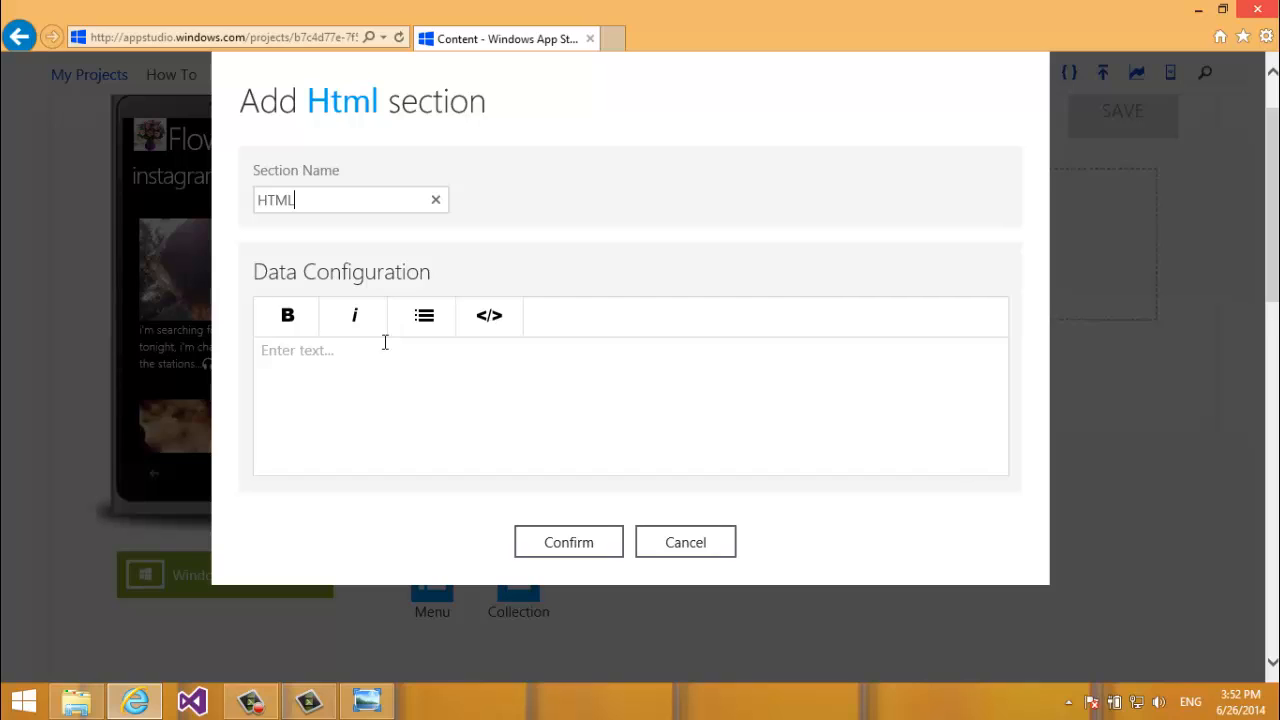
Write 'Hello, how are you?' in bold in the empty content area and start a new line.
left_click(381, 352)
type("Hello, how are you?")
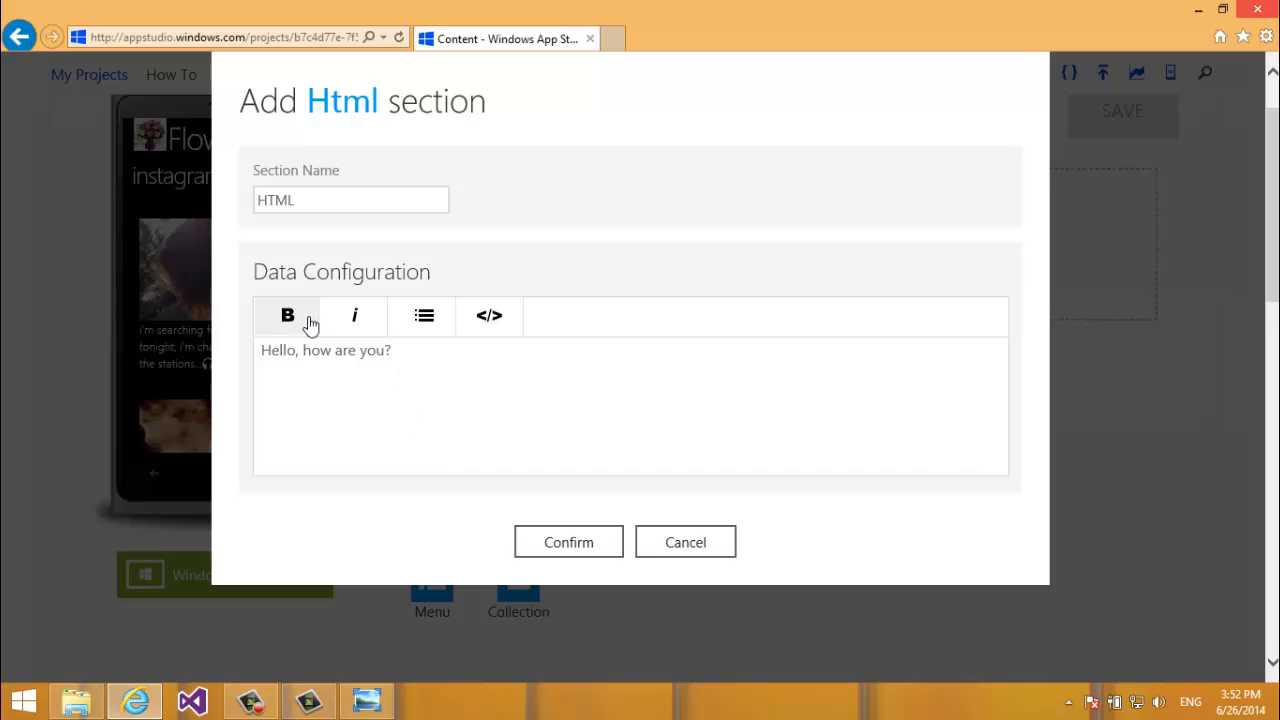
triple_click(400, 358)
left_click(278, 328)
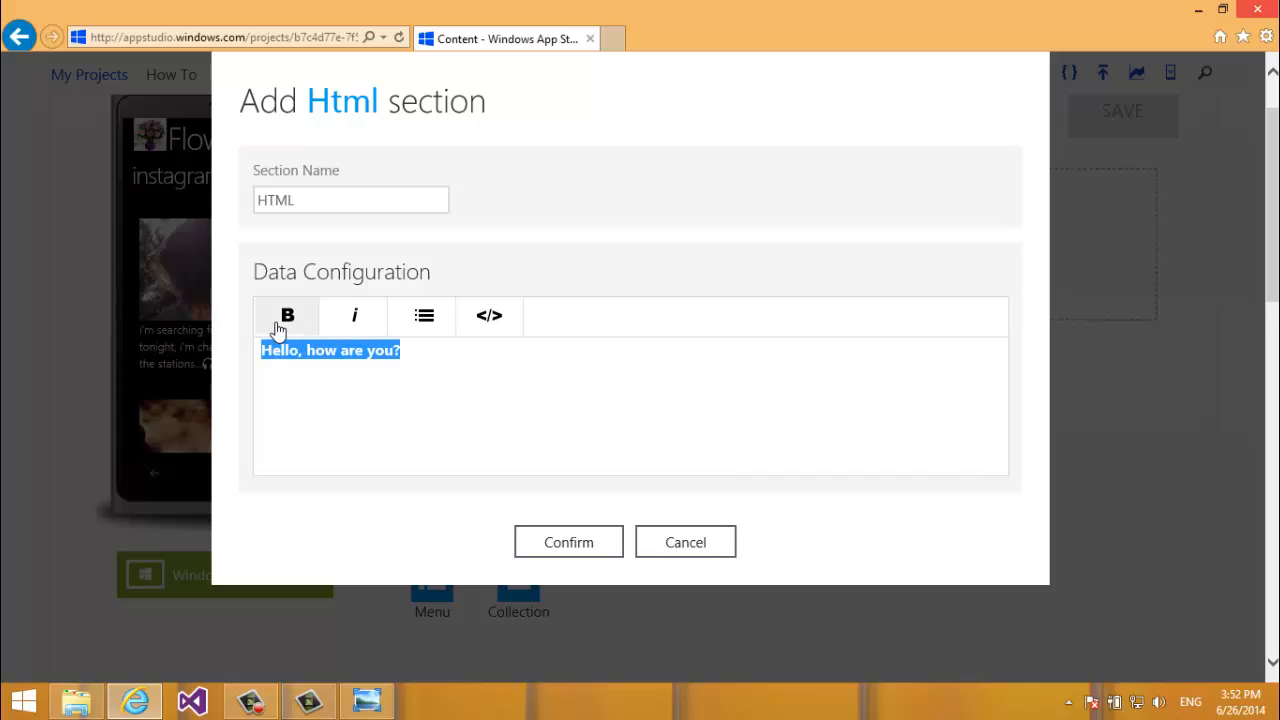
left_click(417, 348)
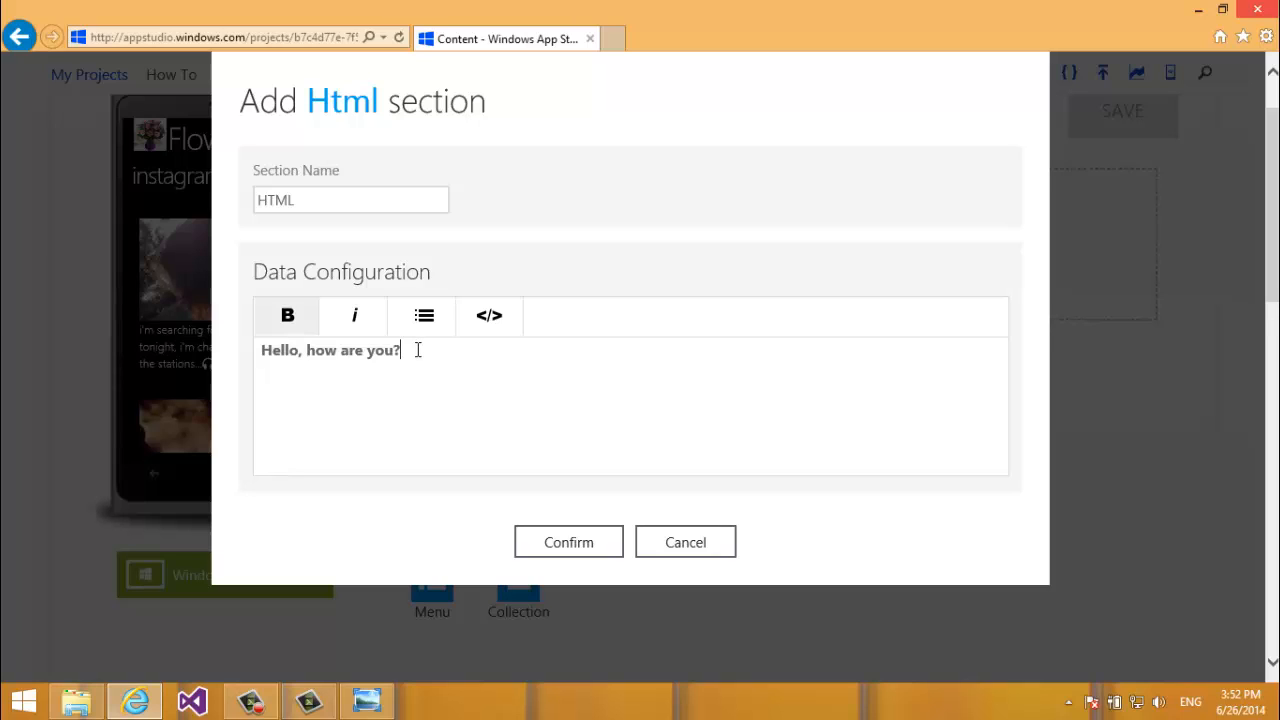
key("Return")
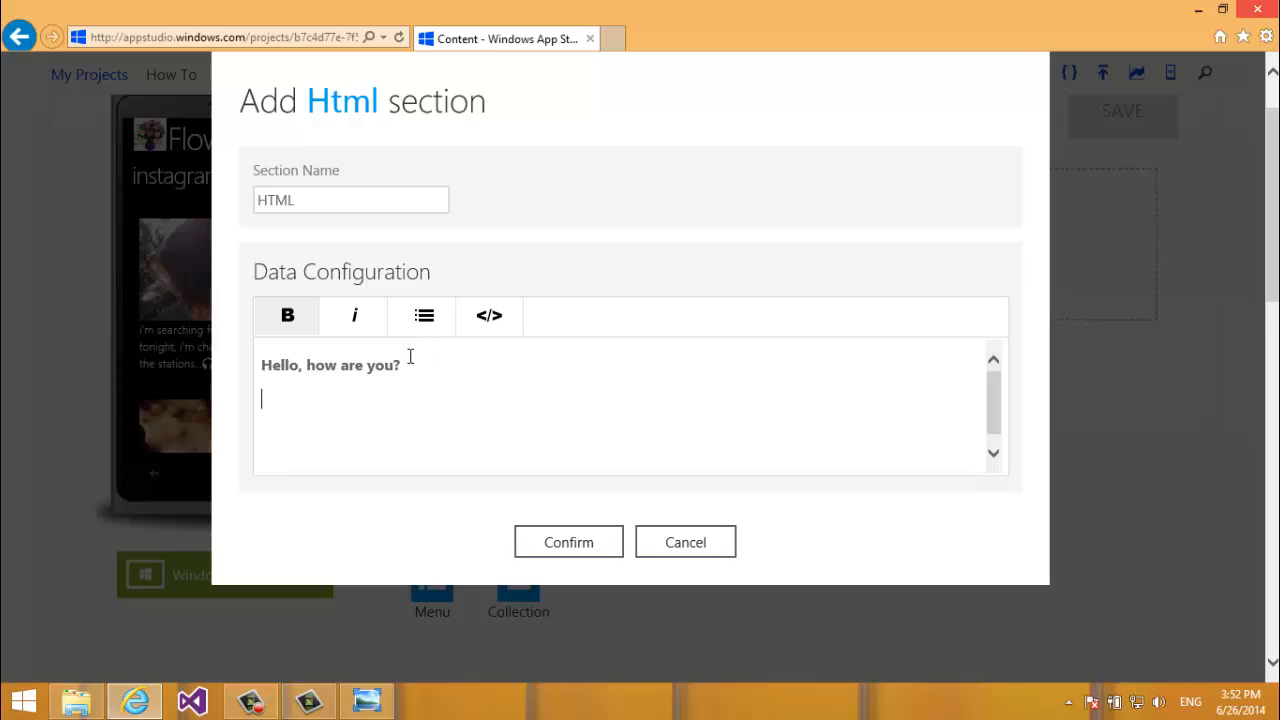
Add 'I am fine.' in italic, then show the content as HTML source markup.
type("I am fine.")
key("shift+Up")
key("shift+Right")
key("shift+Down")
key("shift+Up")
key("shift+Right")
key("shift+Down")
key("shift+Left")
key("shift+Left")
key("shift+Left")
key("shift+Left")
key("shift+Left")
key("shift+Left")
key("shift+Left")
key("shift+Left")
key("shift+Left")
key("shift+Left")
left_click(363, 329)
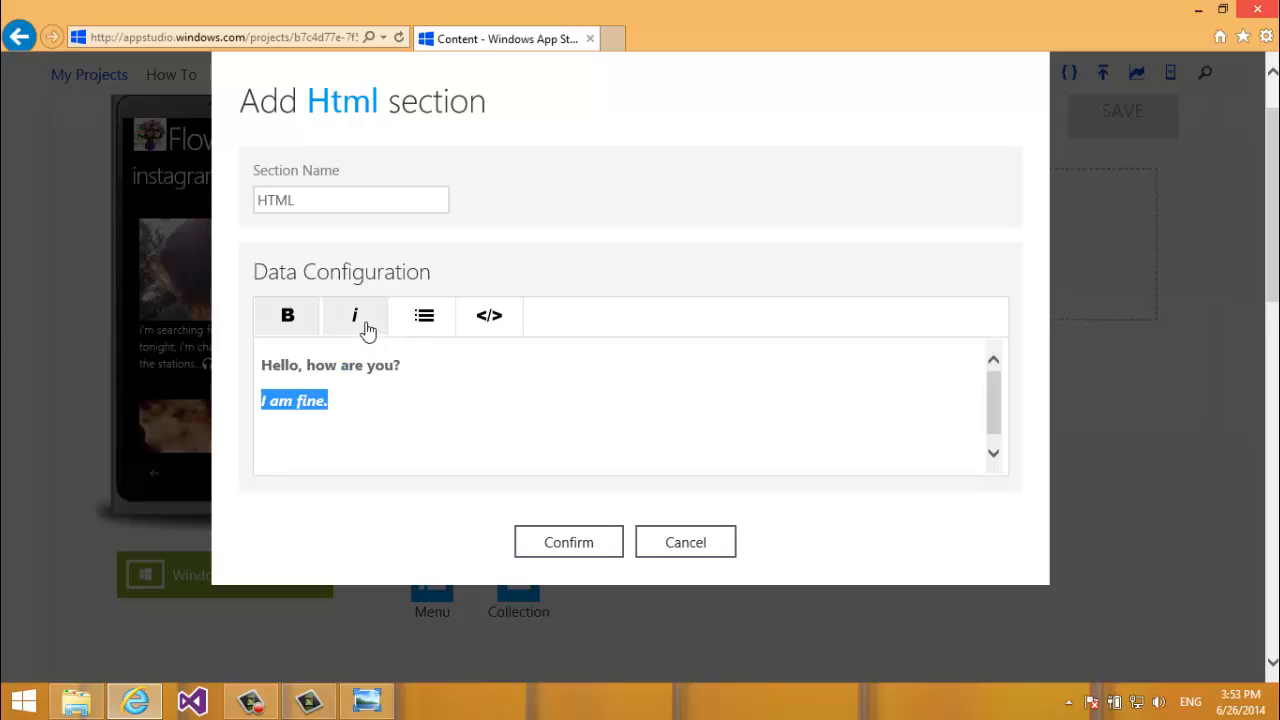
left_click(374, 406)
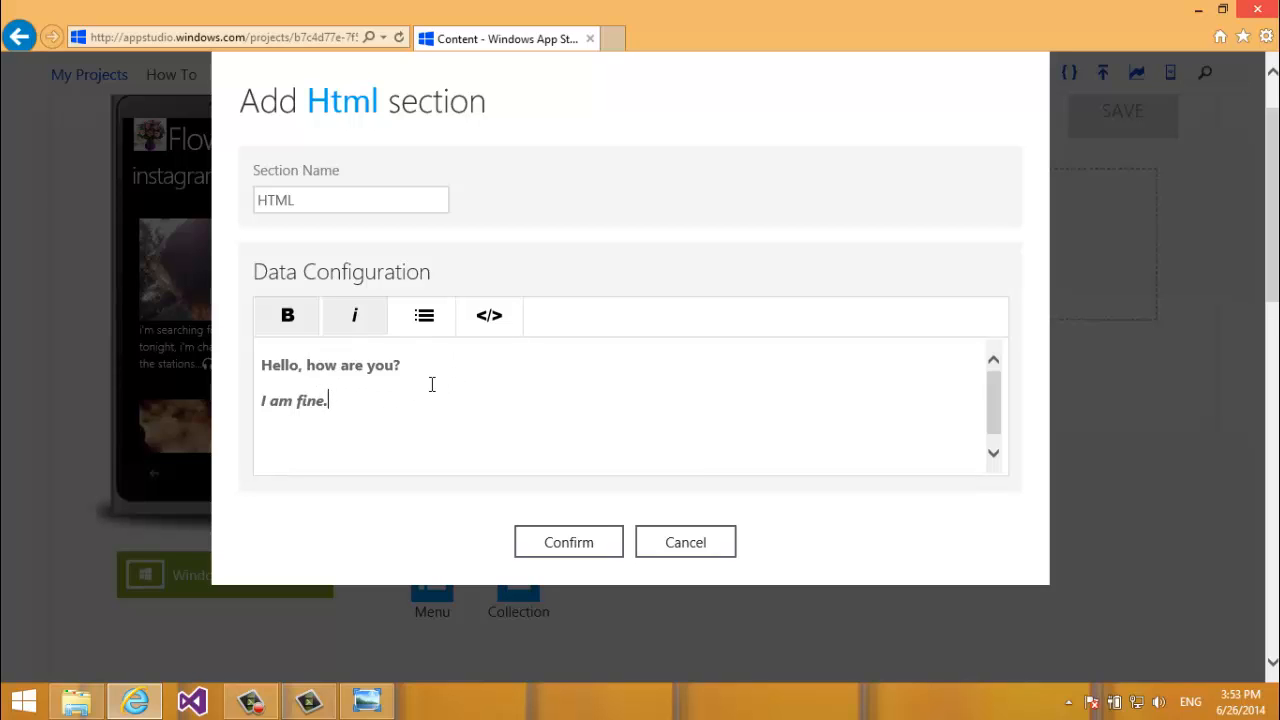
left_click(476, 324)
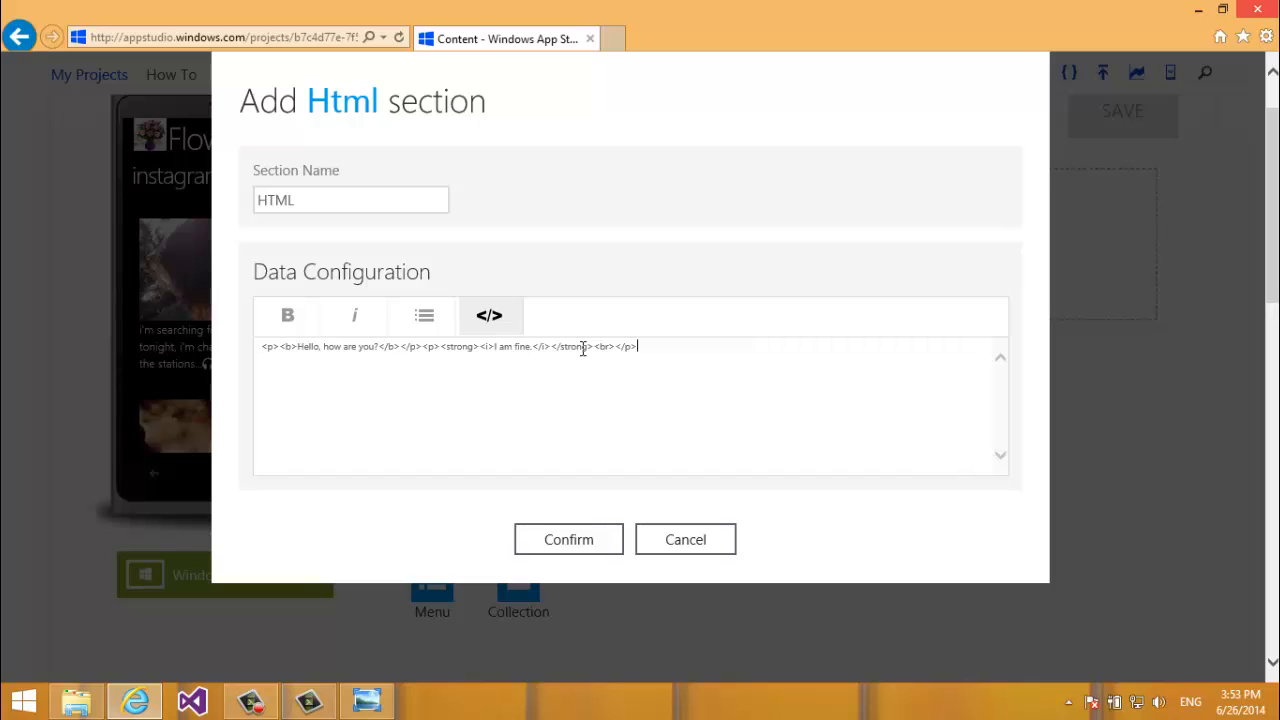
Add a <font color="Red">Hello</font> line to the markup and preview it.
key("Return")
type("<font color=\"Red")
key("Up")
left_click(464, 377)
type("<")
key("BackSpace")
type(">Hello</fo")
key("BackSpace")
type("font>")
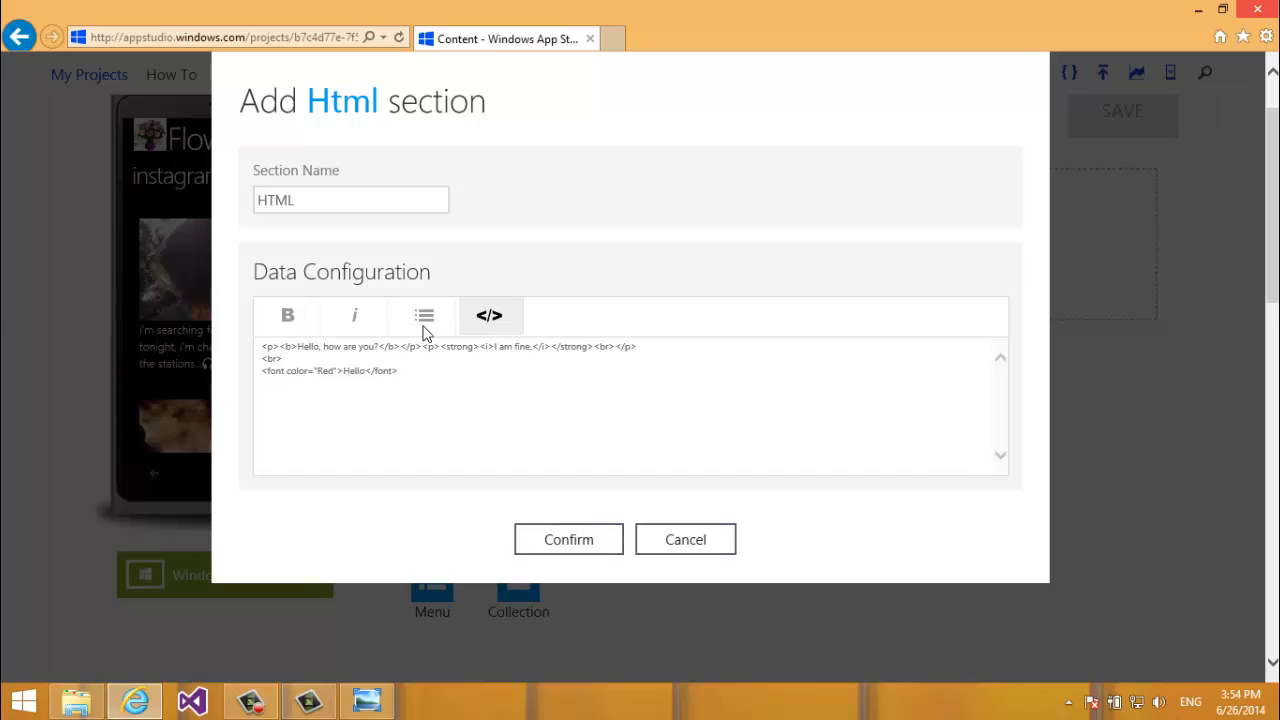
left_click(478, 325)
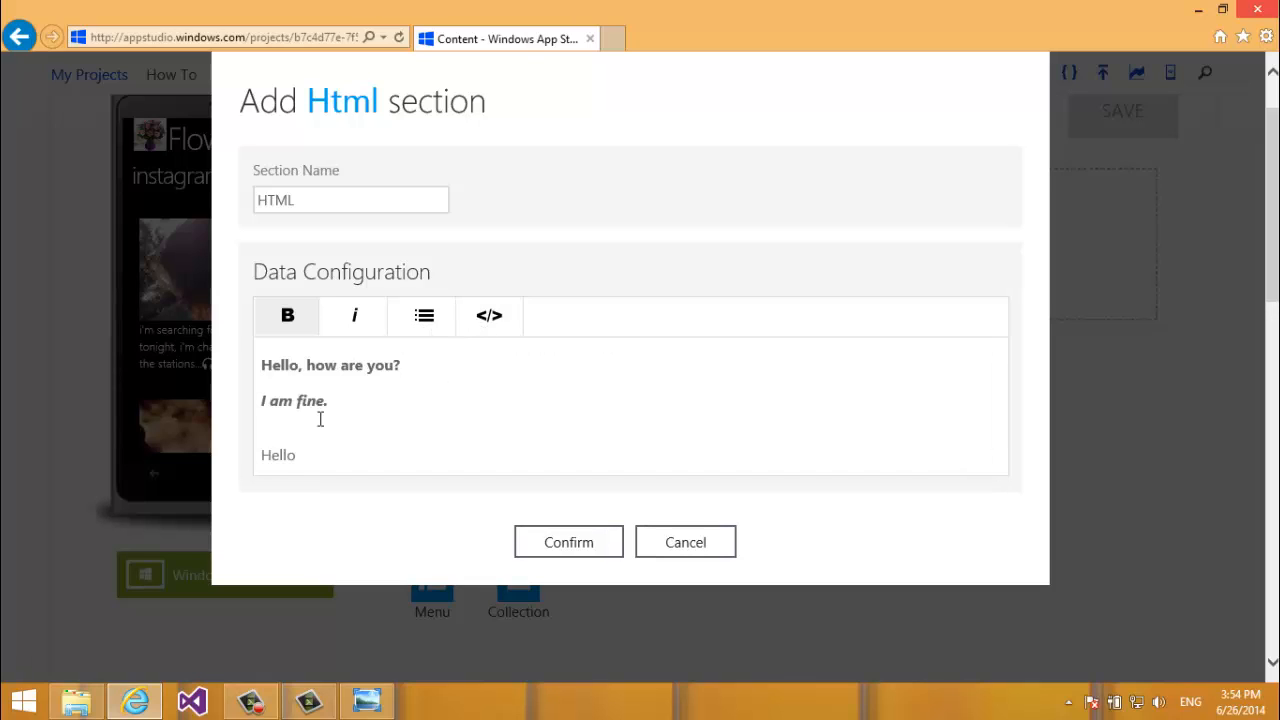
Delete the word Hello from the HTML source markup.
left_click(309, 457)
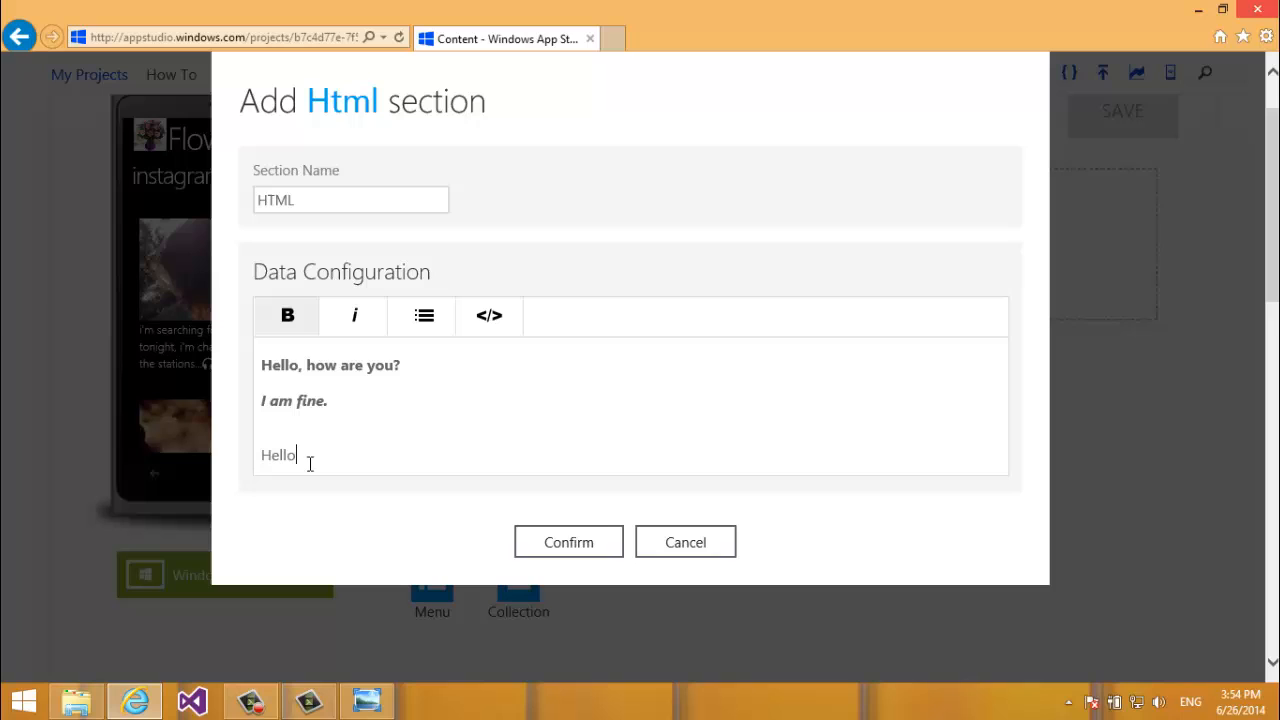
left_click(463, 327)
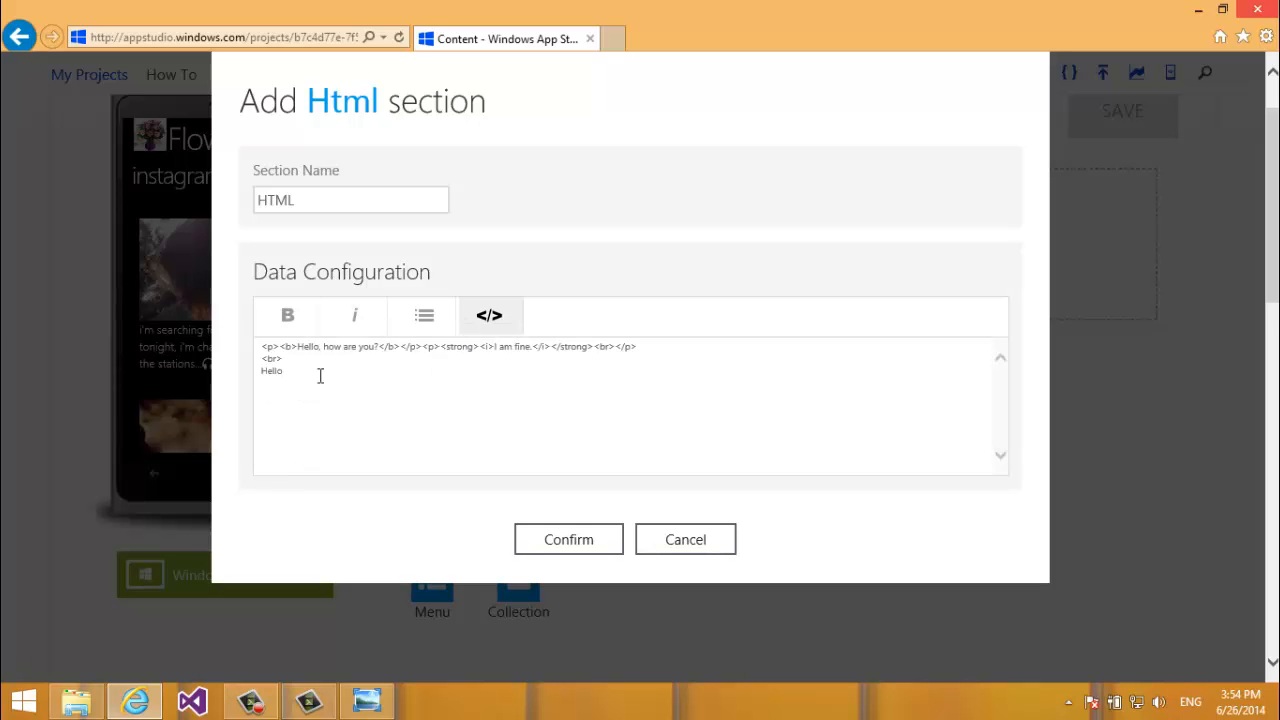
left_click(487, 333)
left_click(489, 336)
left_click_drag(301, 369, 260, 371)
key("Delete")
In the formatted view, select all of the section's content and delete it.
left_click(486, 322)
left_click(394, 400)
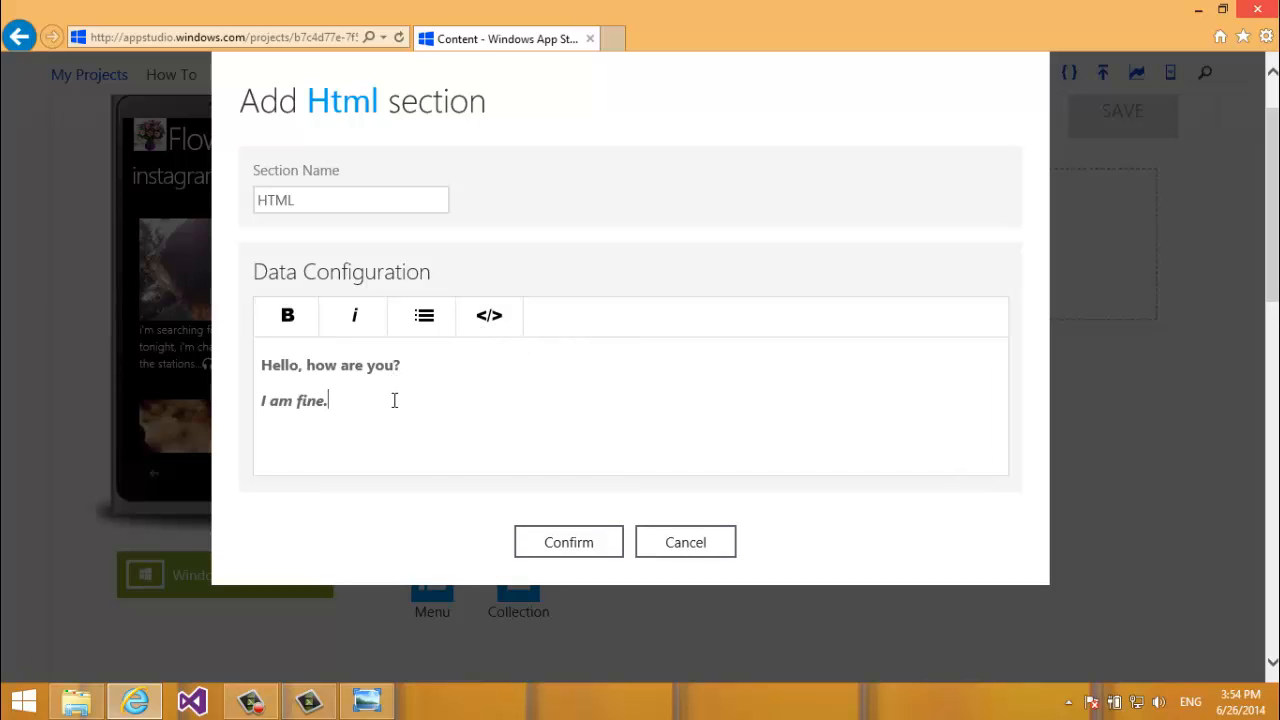
key("ctrl+a")
key("Delete")
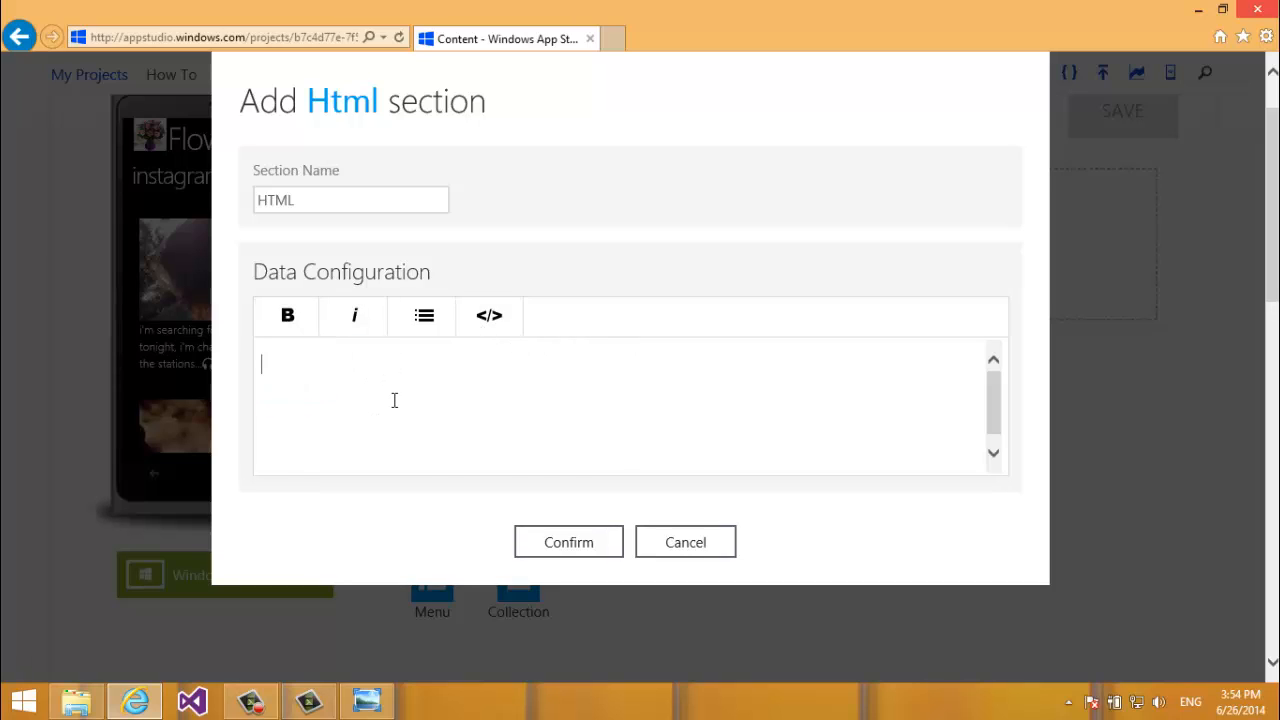
type("http://www.facebook.com")
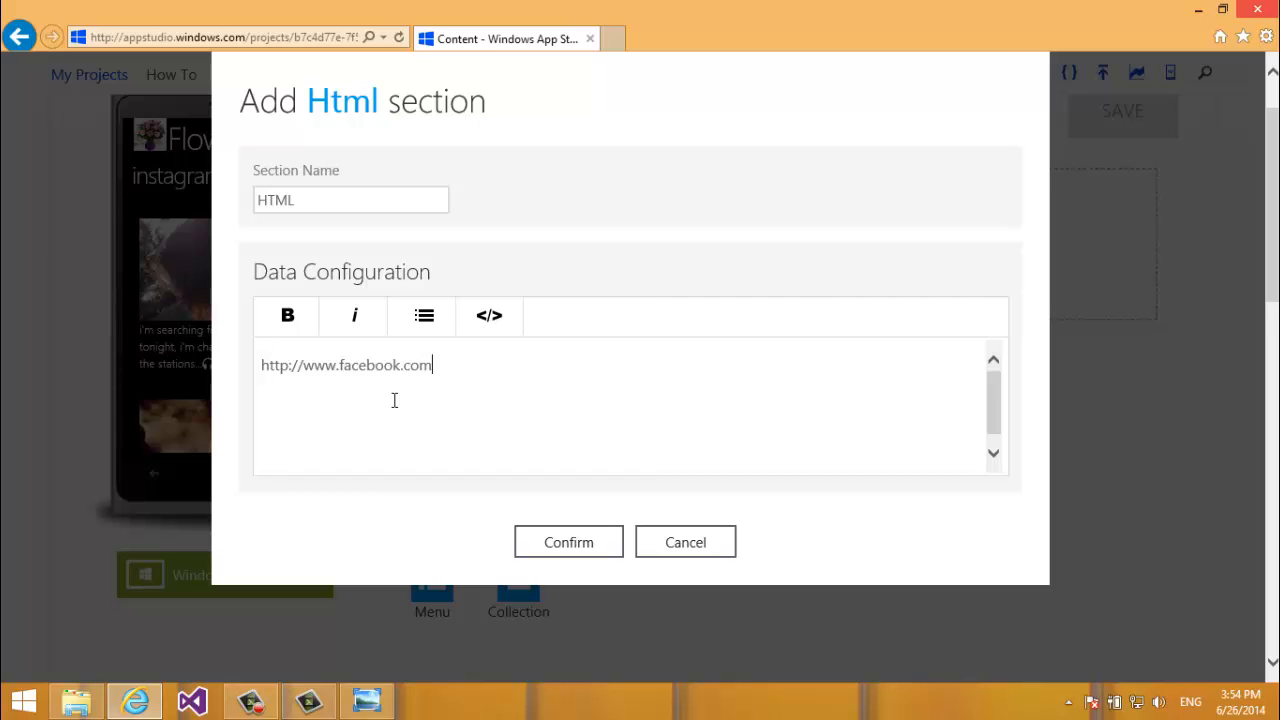
key("Return")
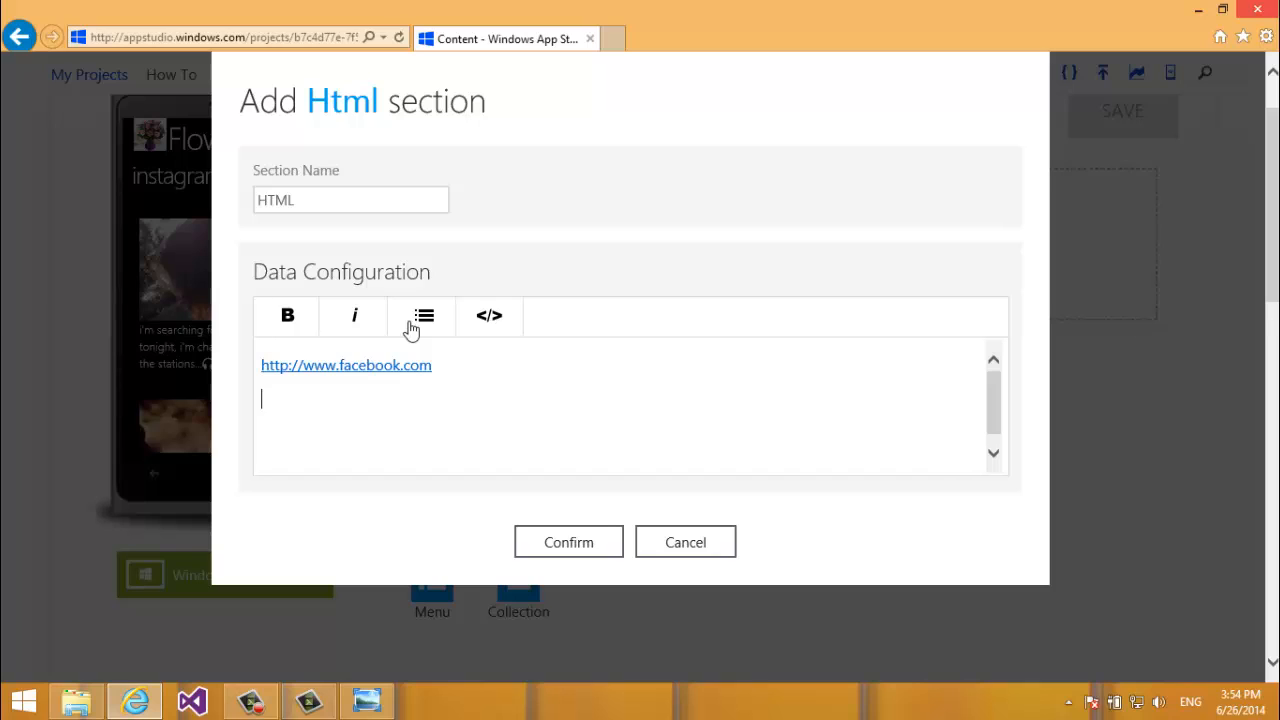
key("Return")
type("http://dev.windows")
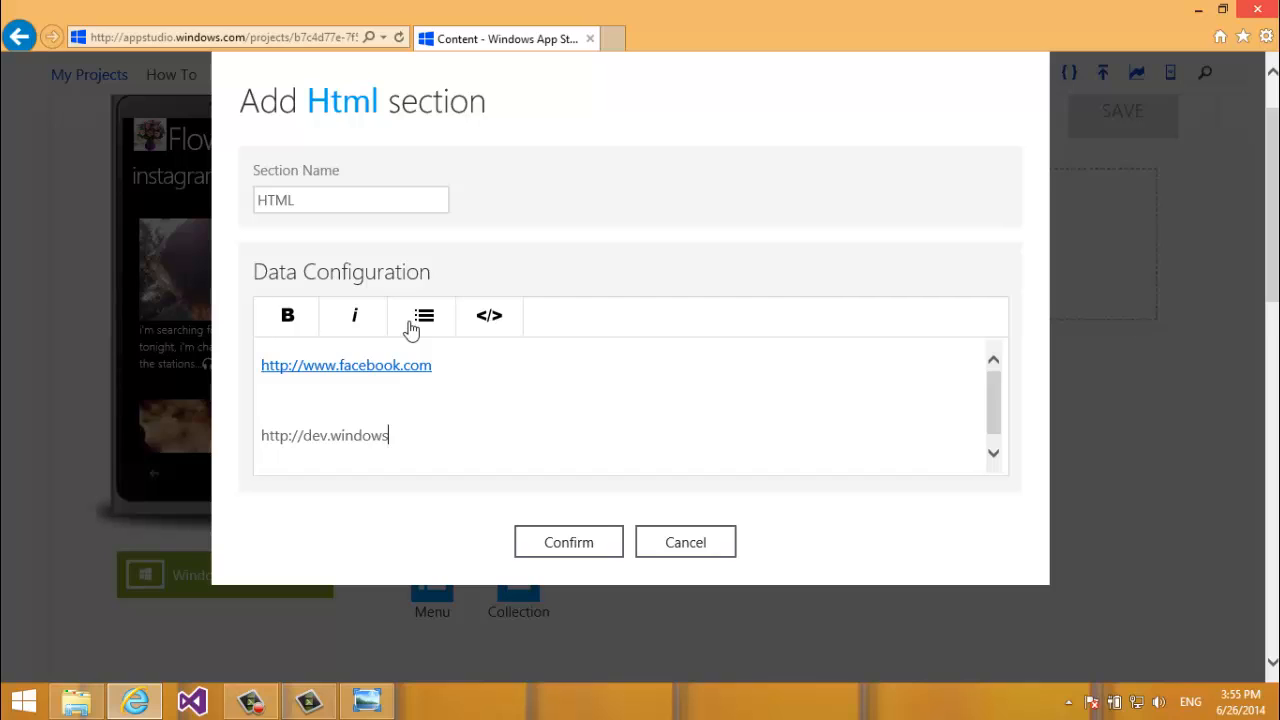
type("phone.com")
key("Return")
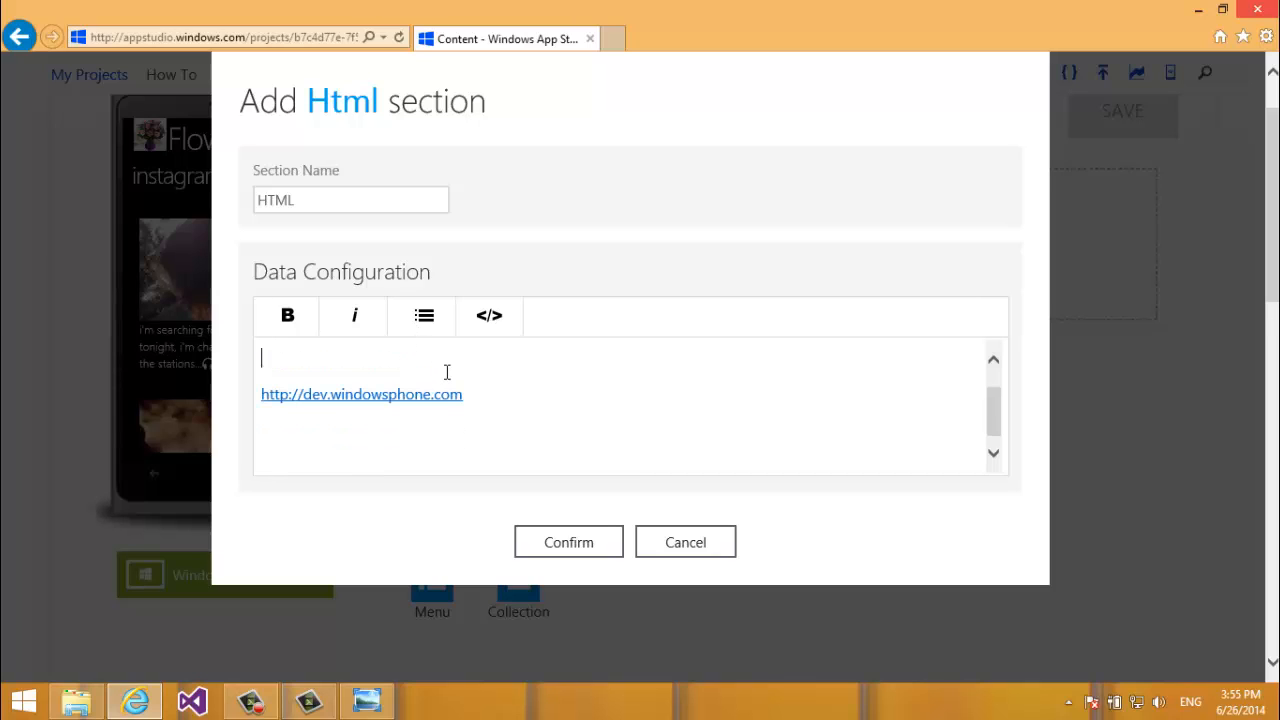
key("Up")
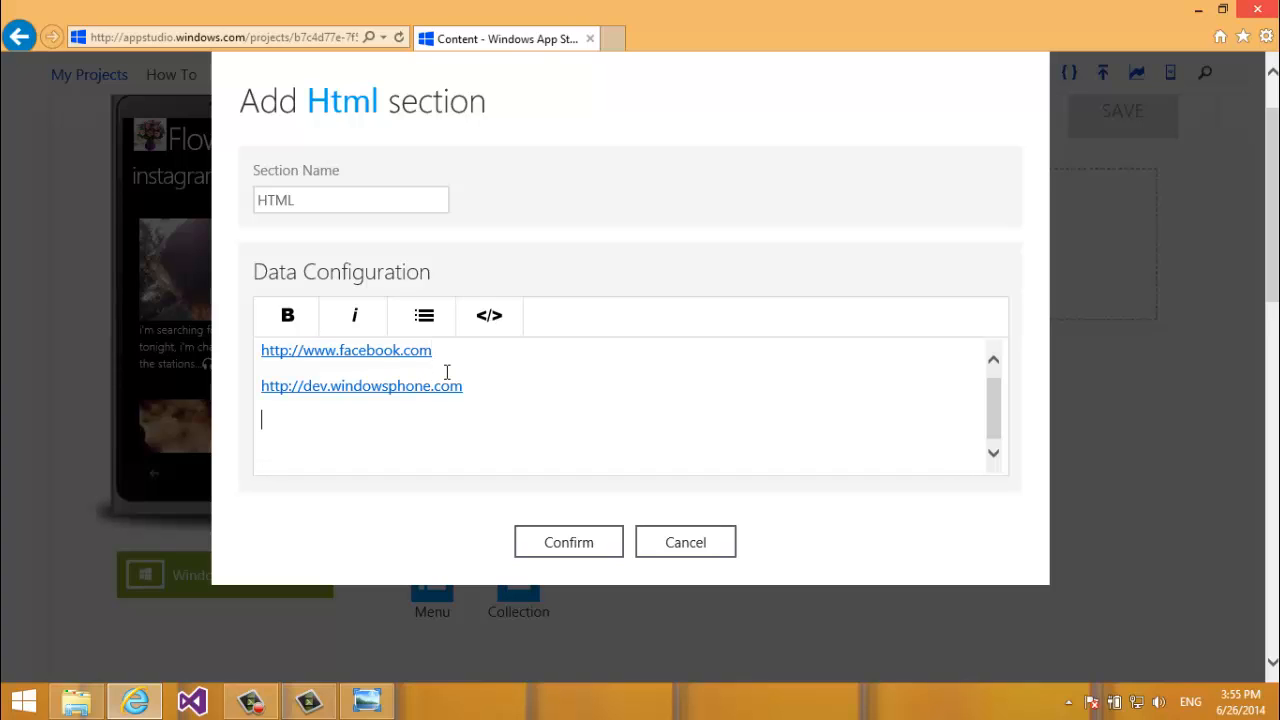
key("Down")
key("Up")
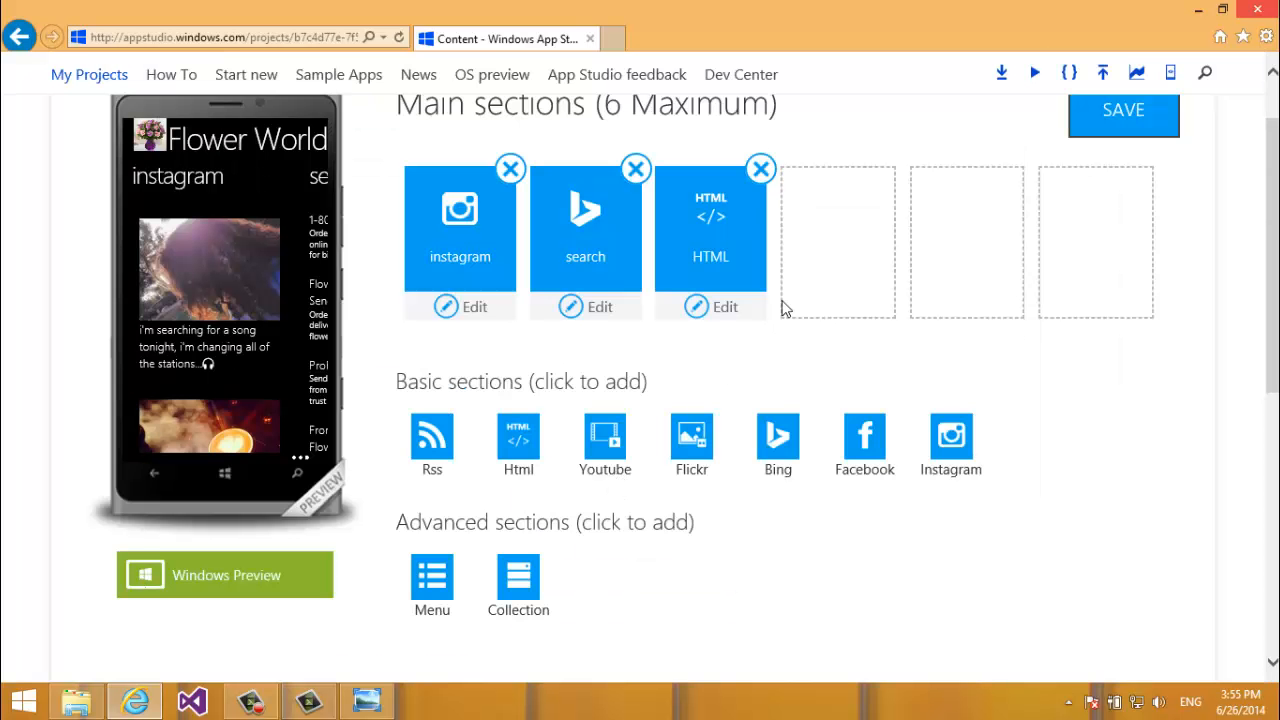
Move the HTML tile to the first slot and save the app's pending changes.
left_click_drag(700, 214, 440, 205)
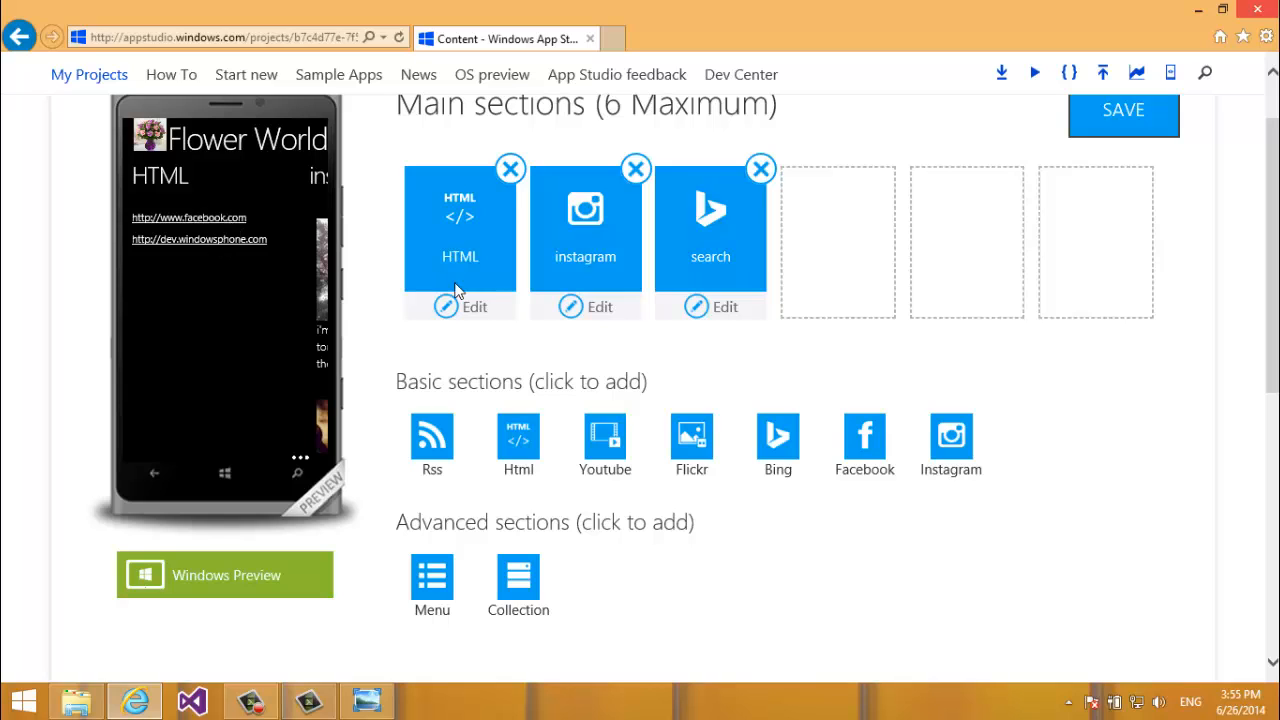
left_click(474, 309)
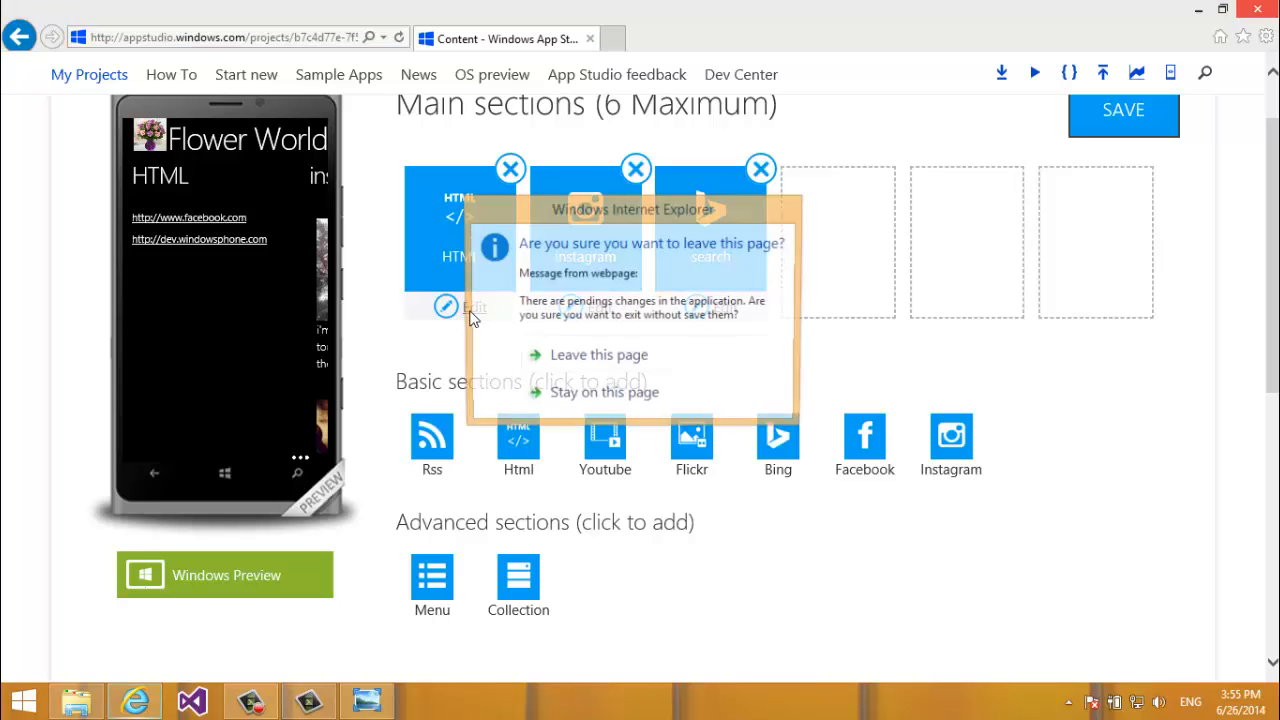
left_click(678, 400)
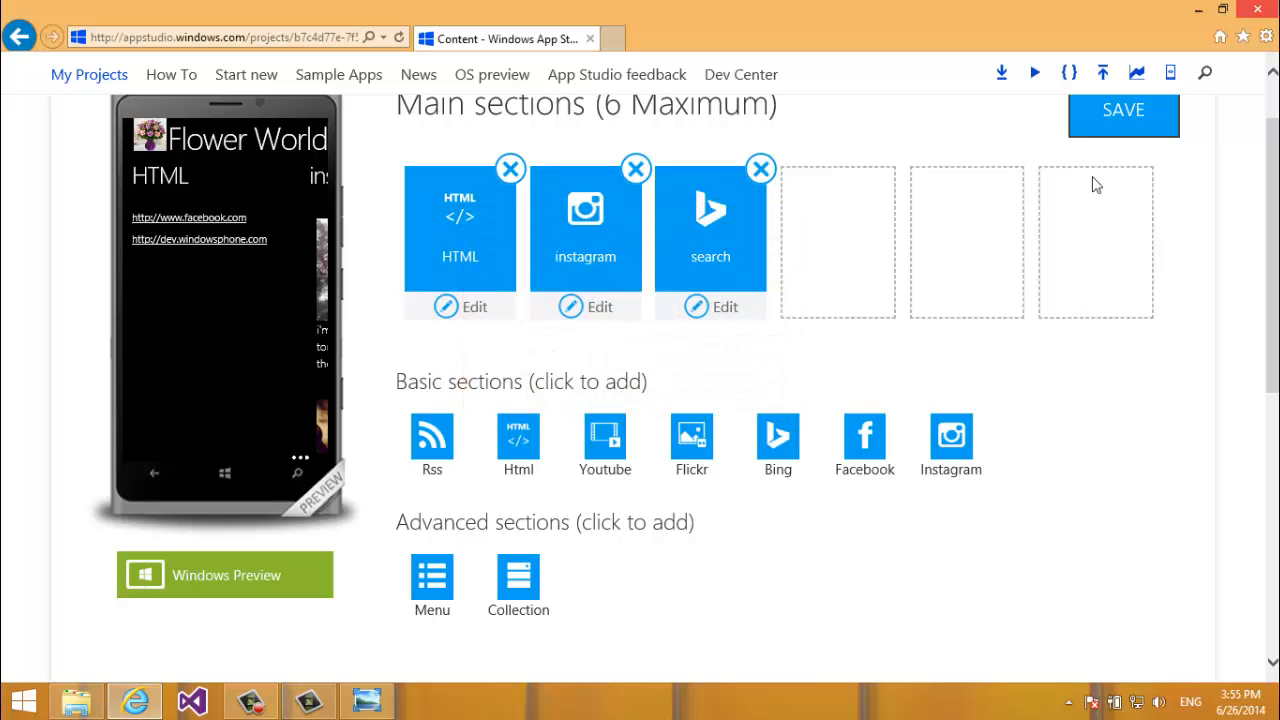
left_click(1120, 120)
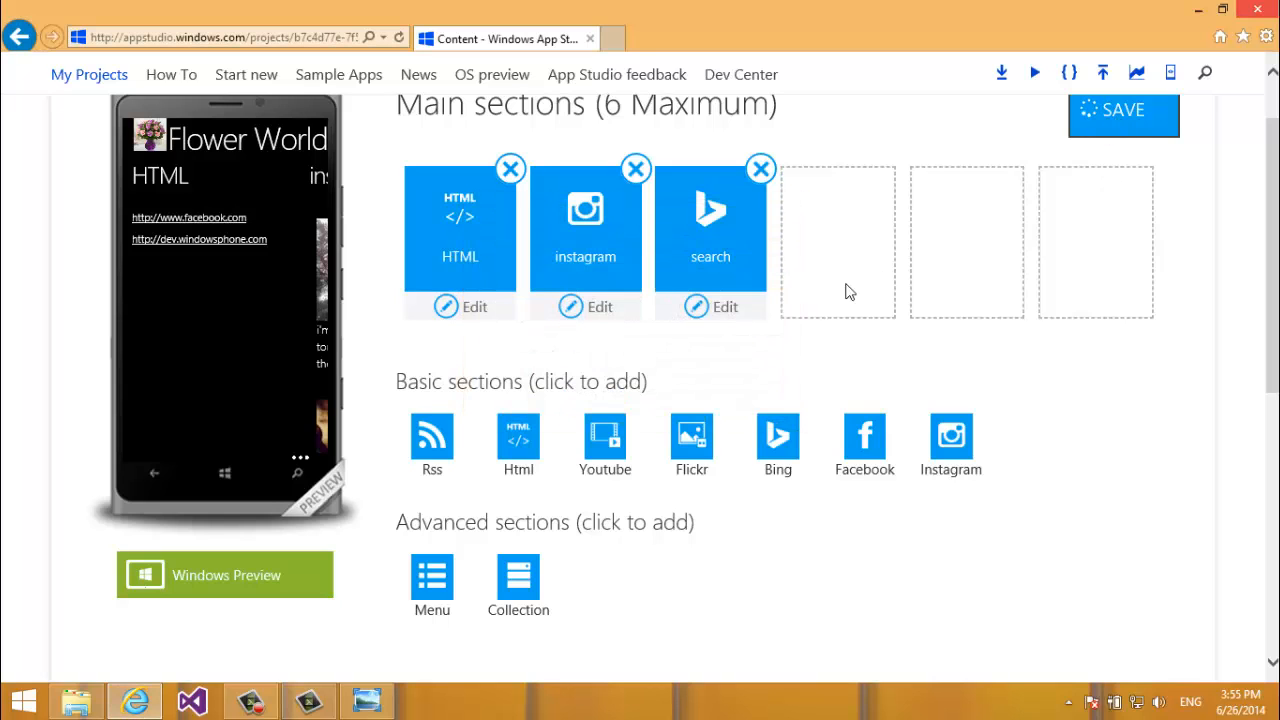
left_click(458, 316)
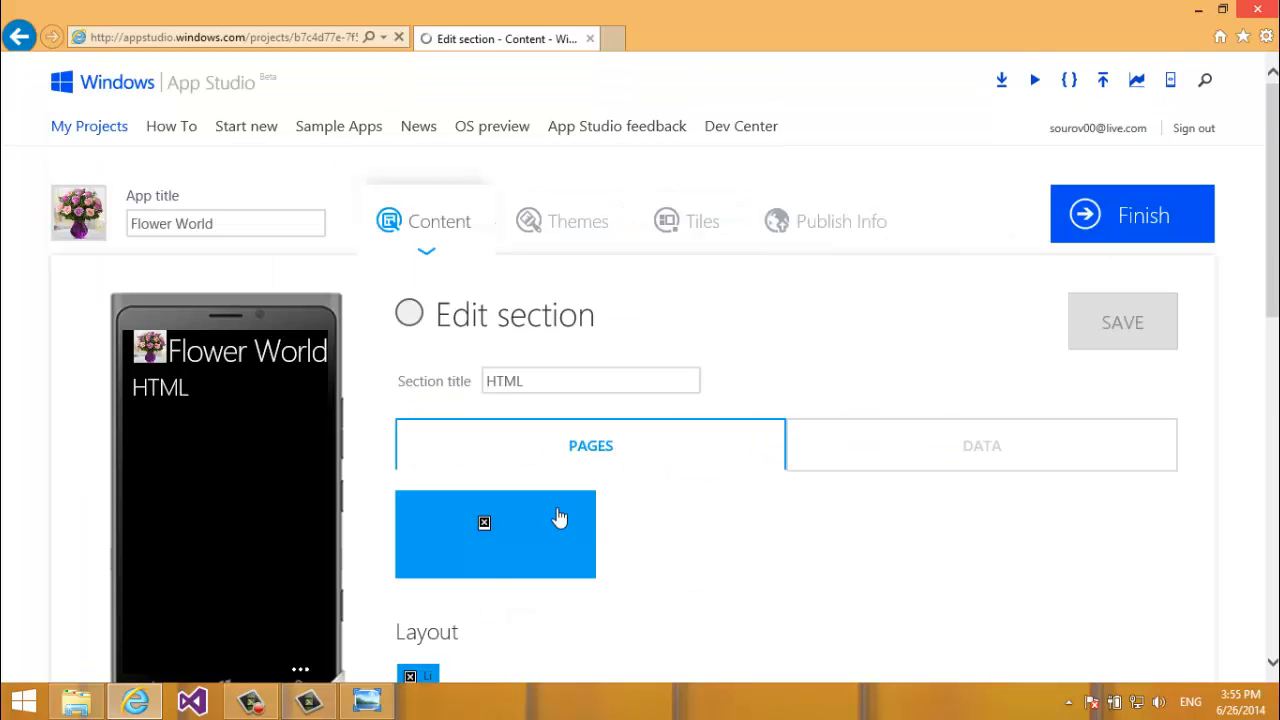
Turn on TextToSpeech, ShareText and PinToStart for the HTML section.
scroll(612, 448, "down", 3)
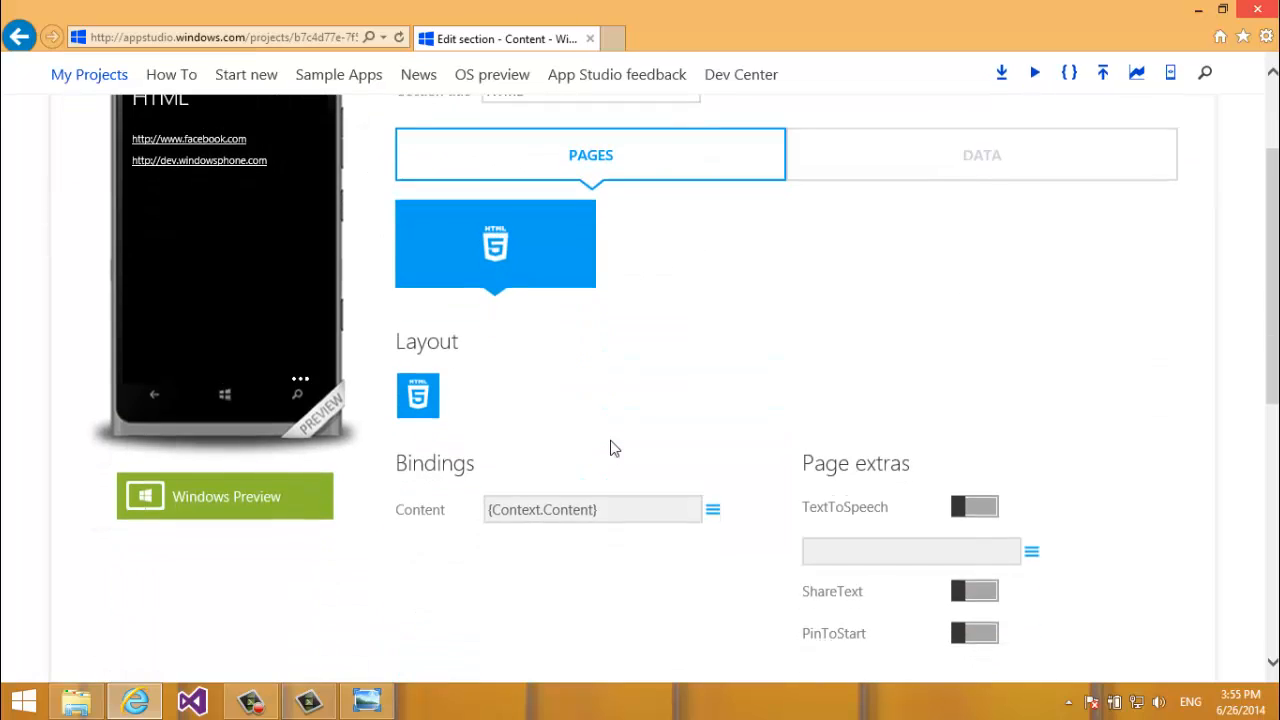
scroll(612, 448, "up", 1)
scroll(612, 448, "down", 2)
scroll(612, 448, "up", 1)
left_click(972, 516)
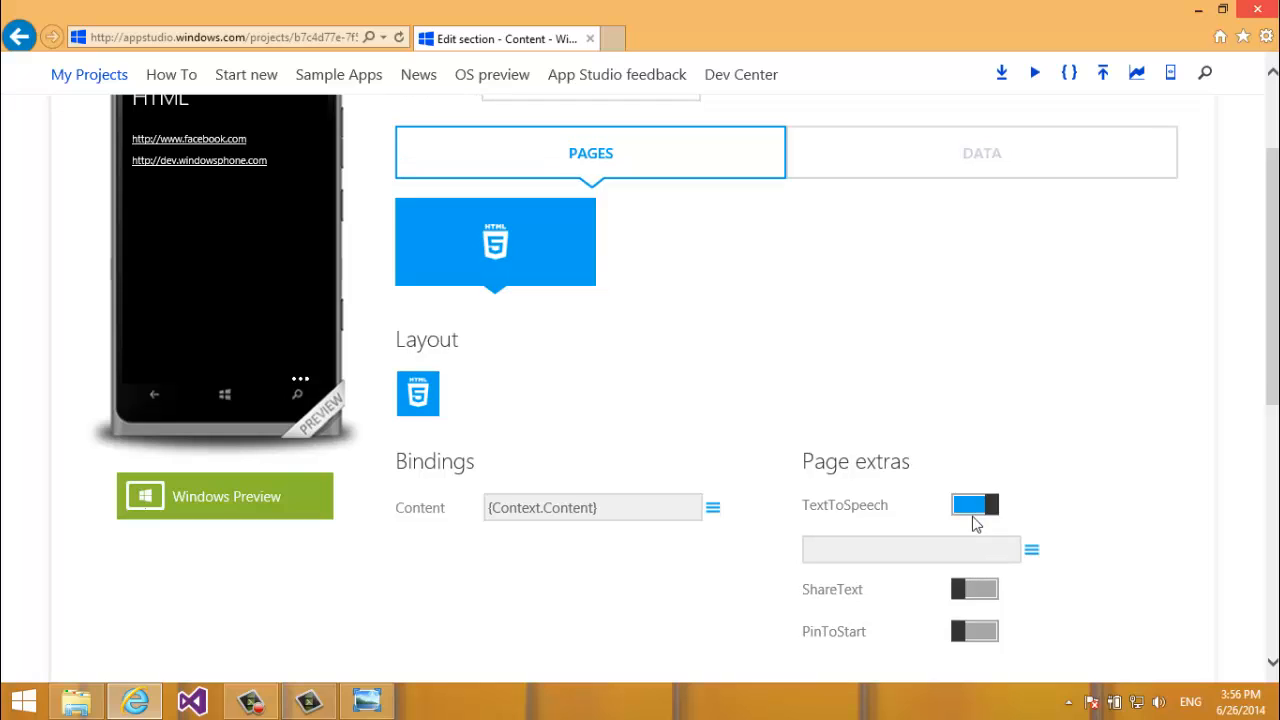
left_click(973, 589)
left_click(973, 629)
Show the section's data as HTML source markup.
scroll(972, 619, "up", 1)
scroll(972, 622, "up", 3)
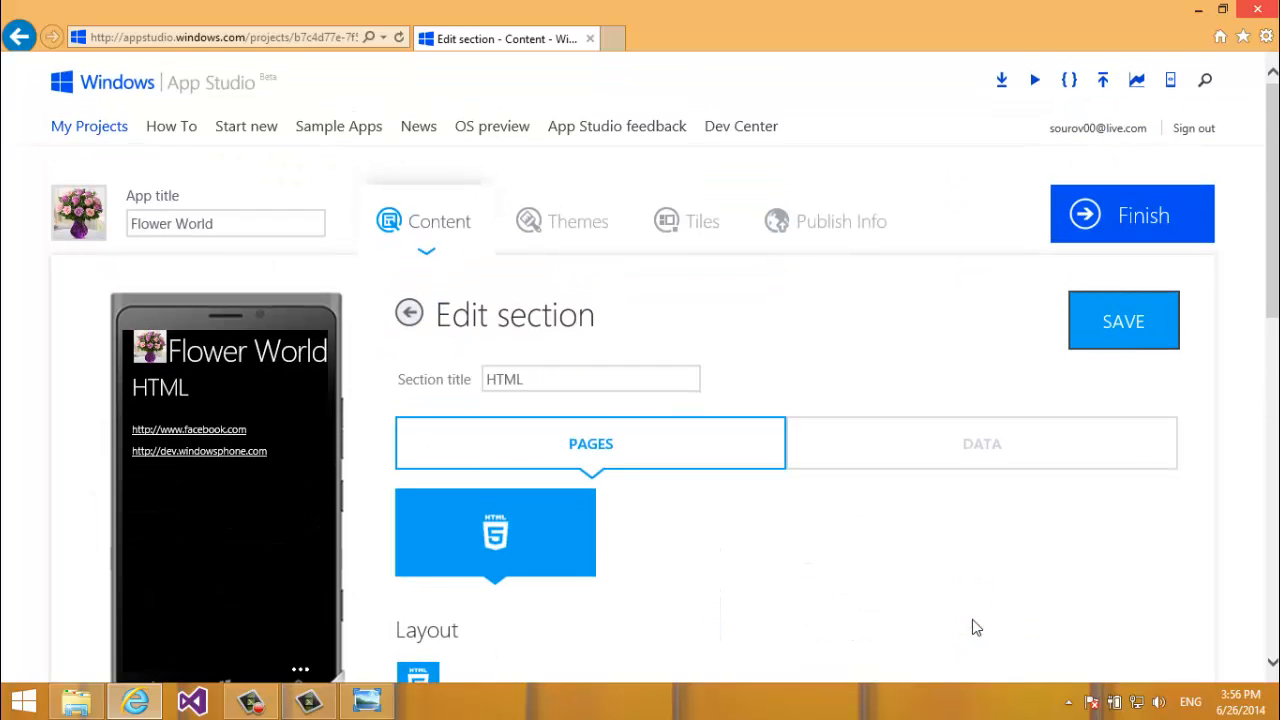
left_click(940, 462)
scroll(940, 470, "down", 3)
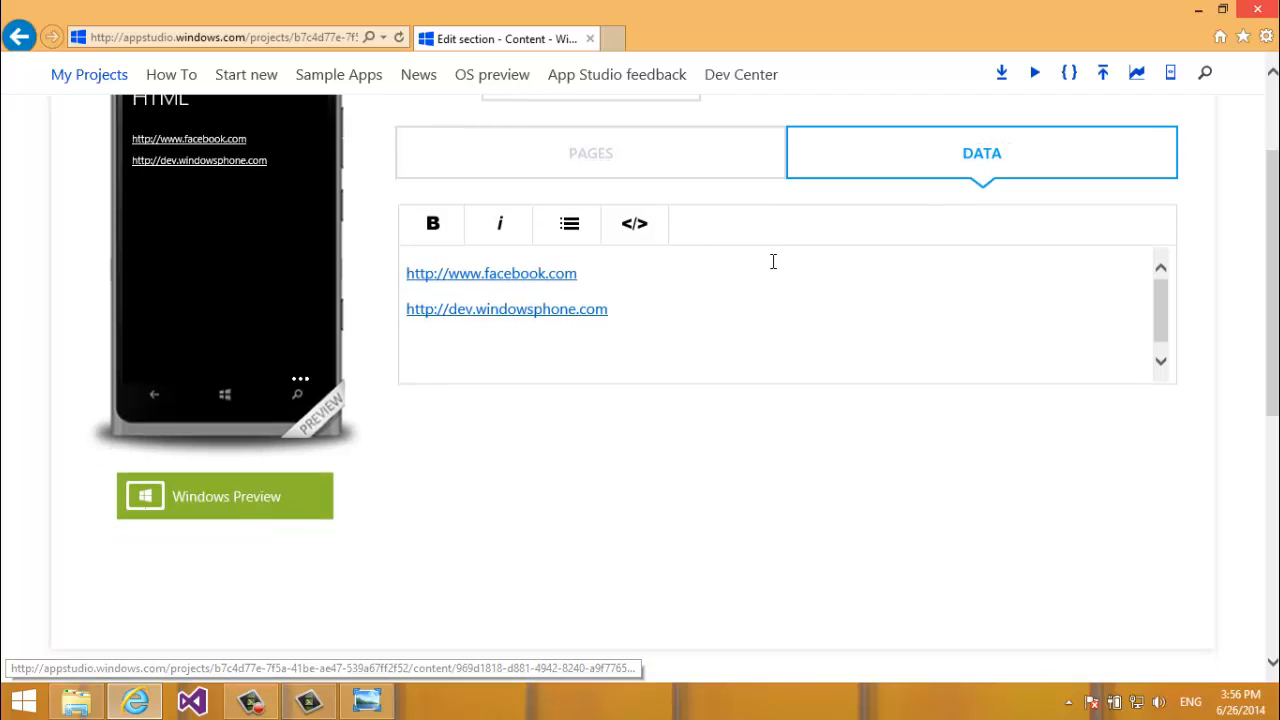
left_click(724, 283)
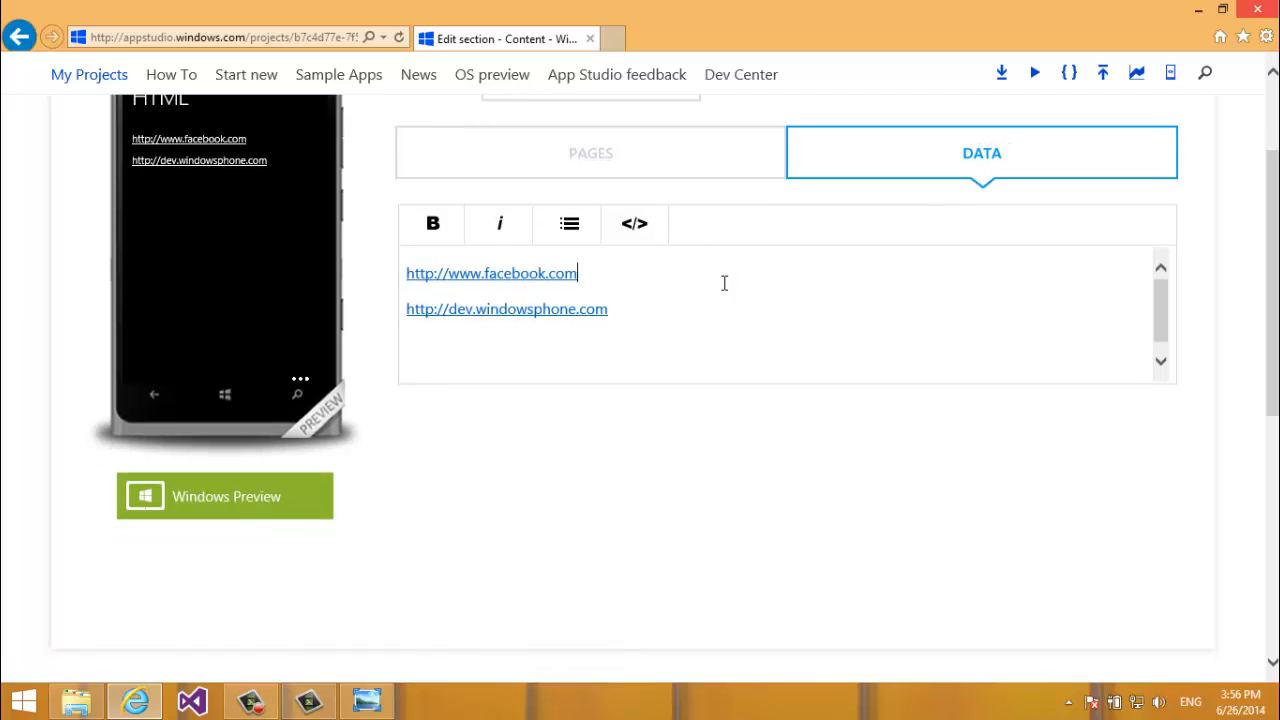
left_click(632, 226)
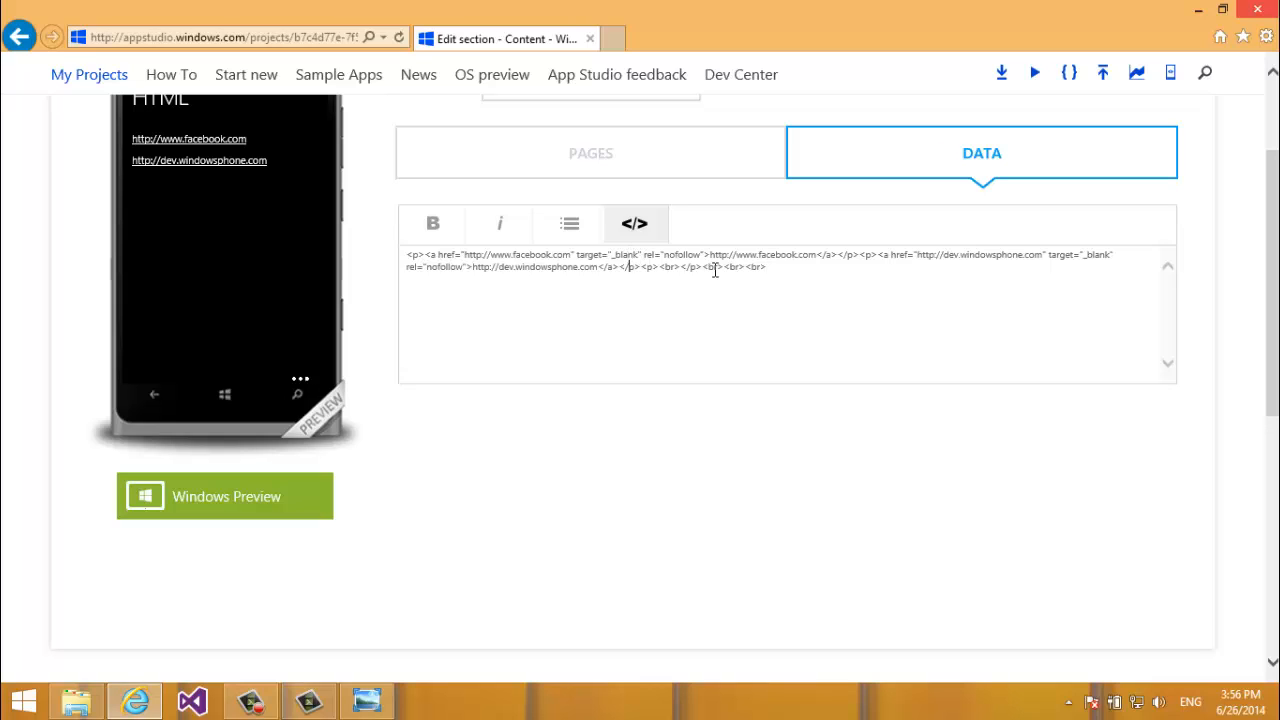
right_click(159, 141)
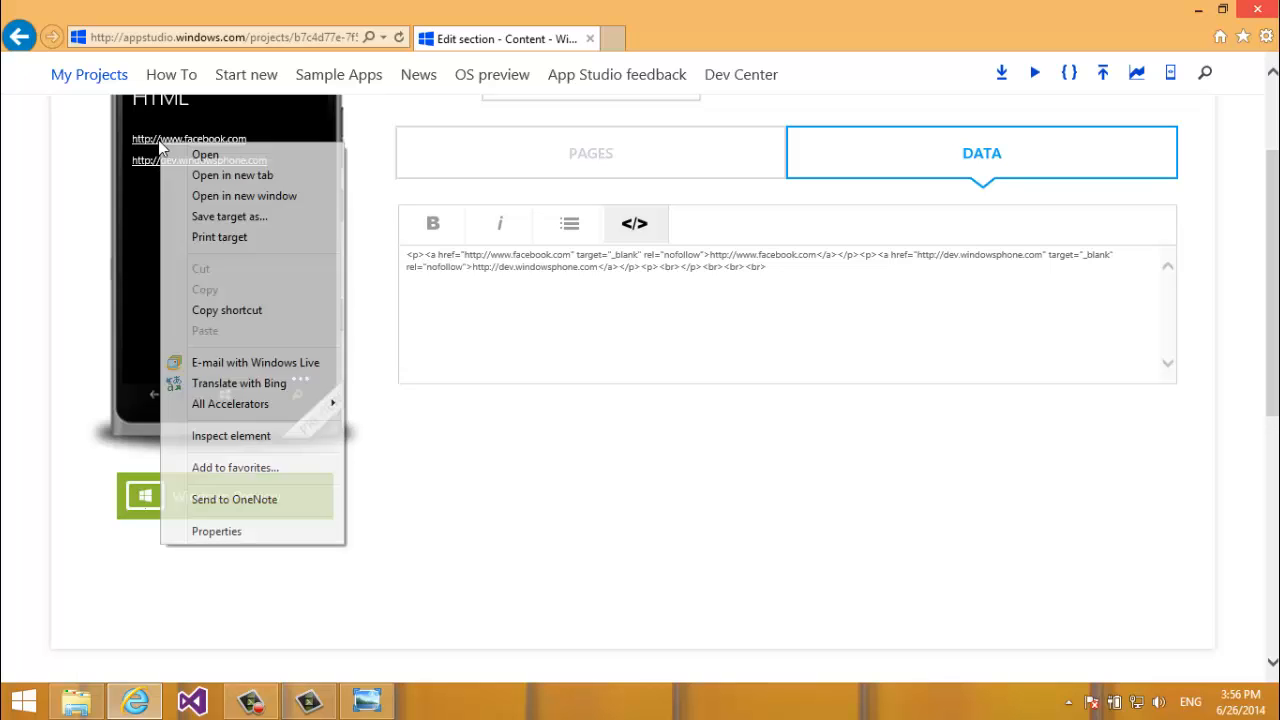
left_click(145, 145)
right_click(145, 145)
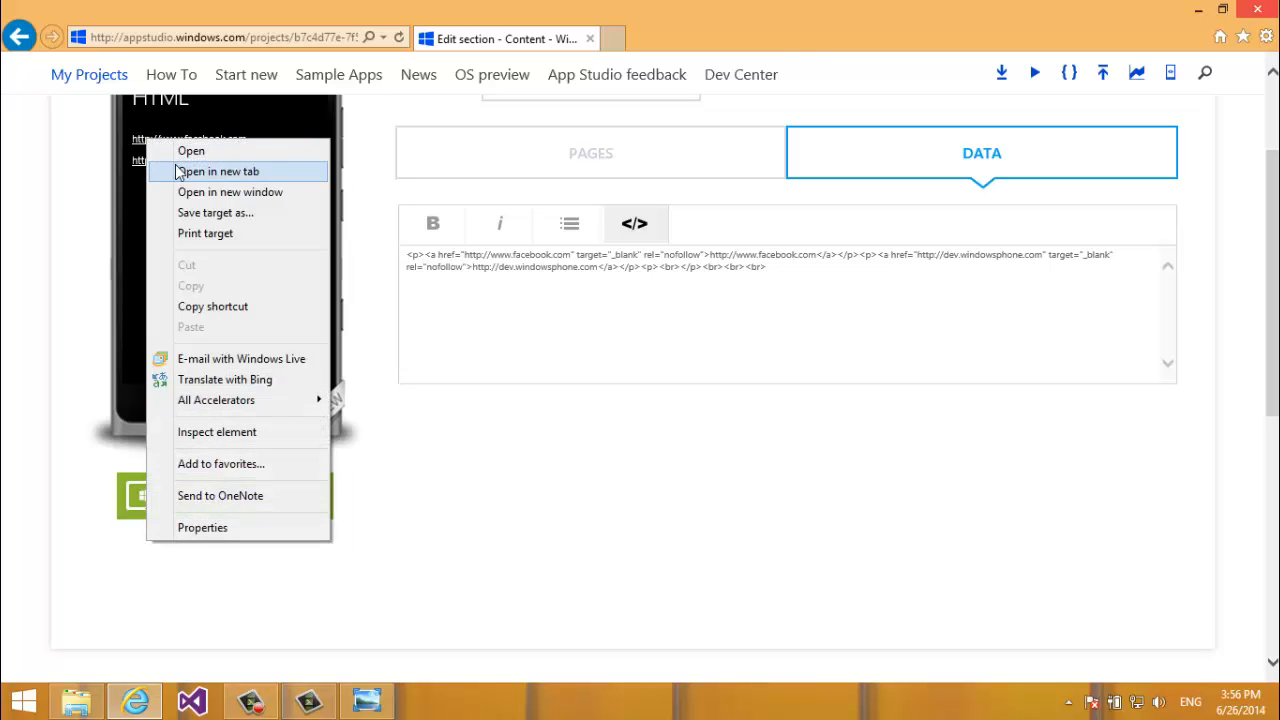
left_click(214, 171)
left_click(660, 40)
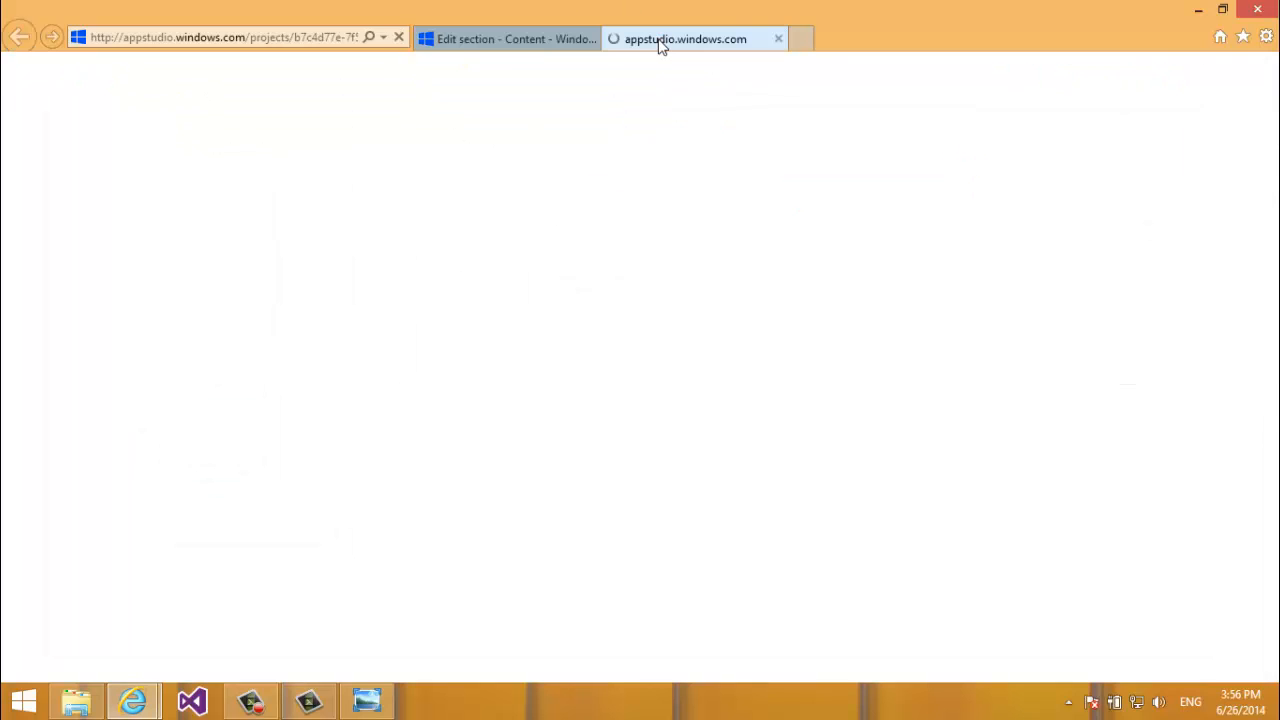
left_click(522, 40)
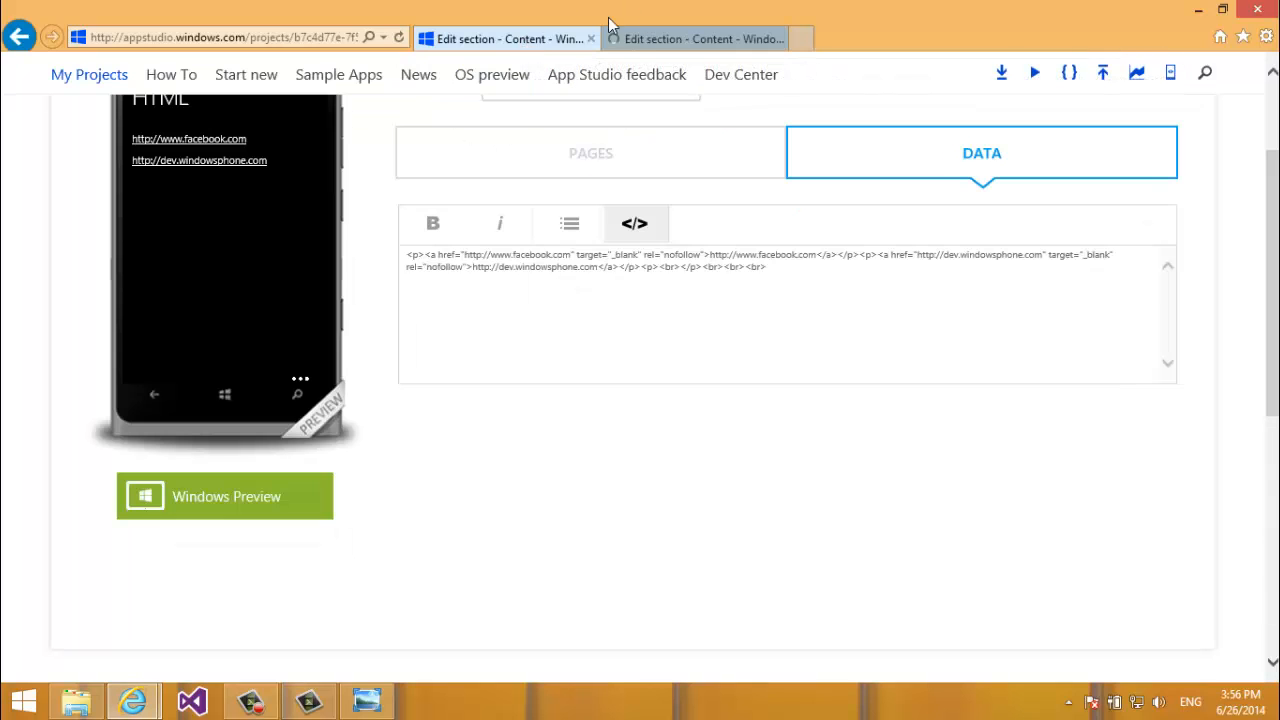
left_click(772, 40)
left_click(779, 39)
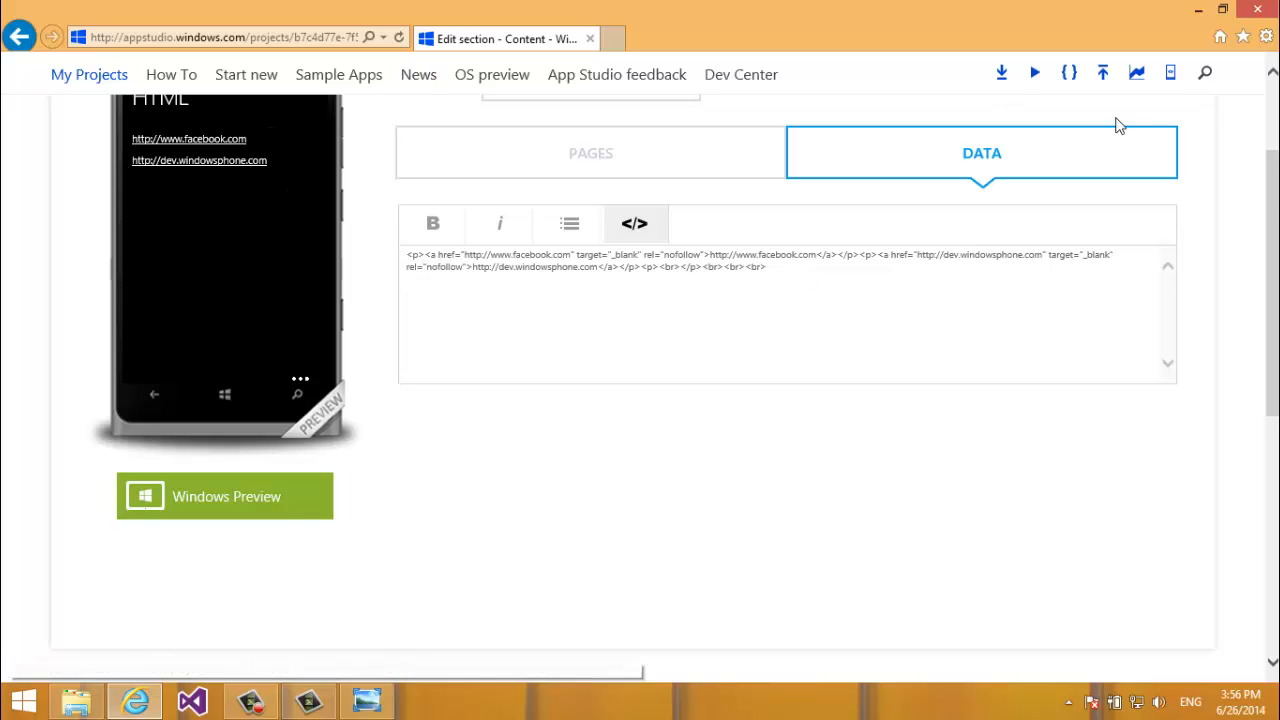
Retitle the section to lowercase 'html', save it, and zoom the page in.
scroll(1118, 125, "up", 3)
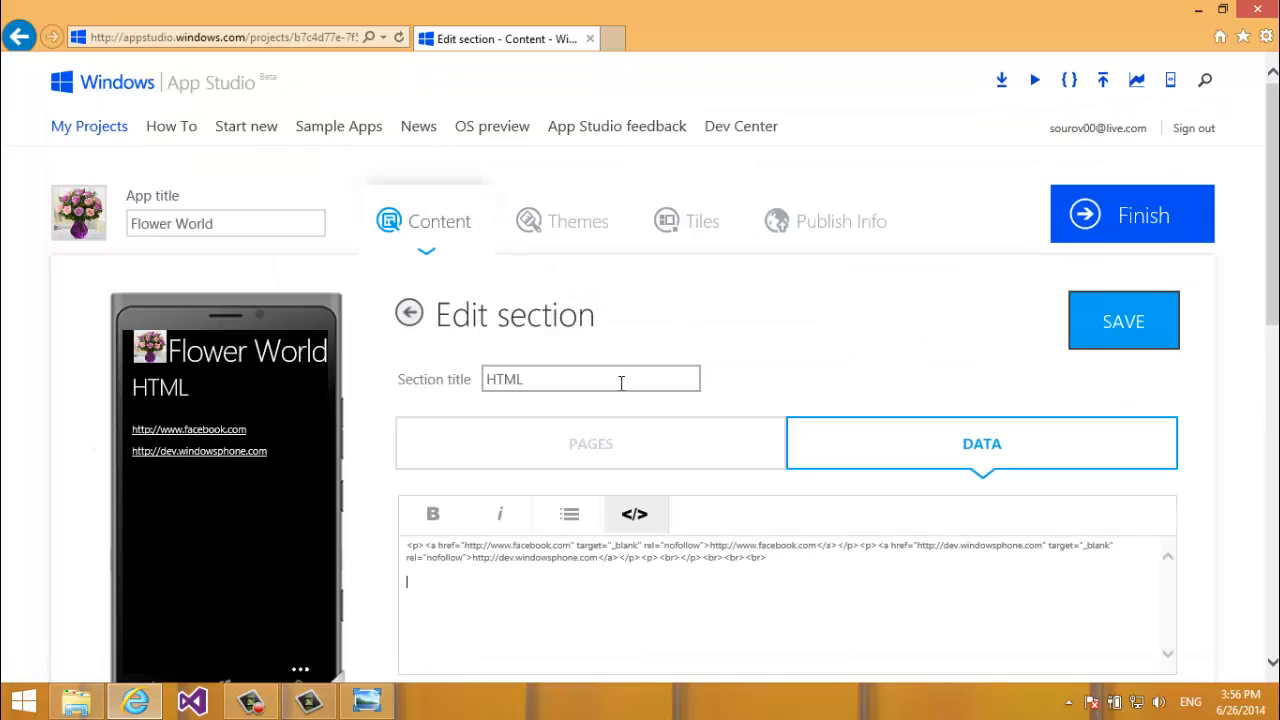
left_click_drag(621, 383, 490, 395)
type("html")
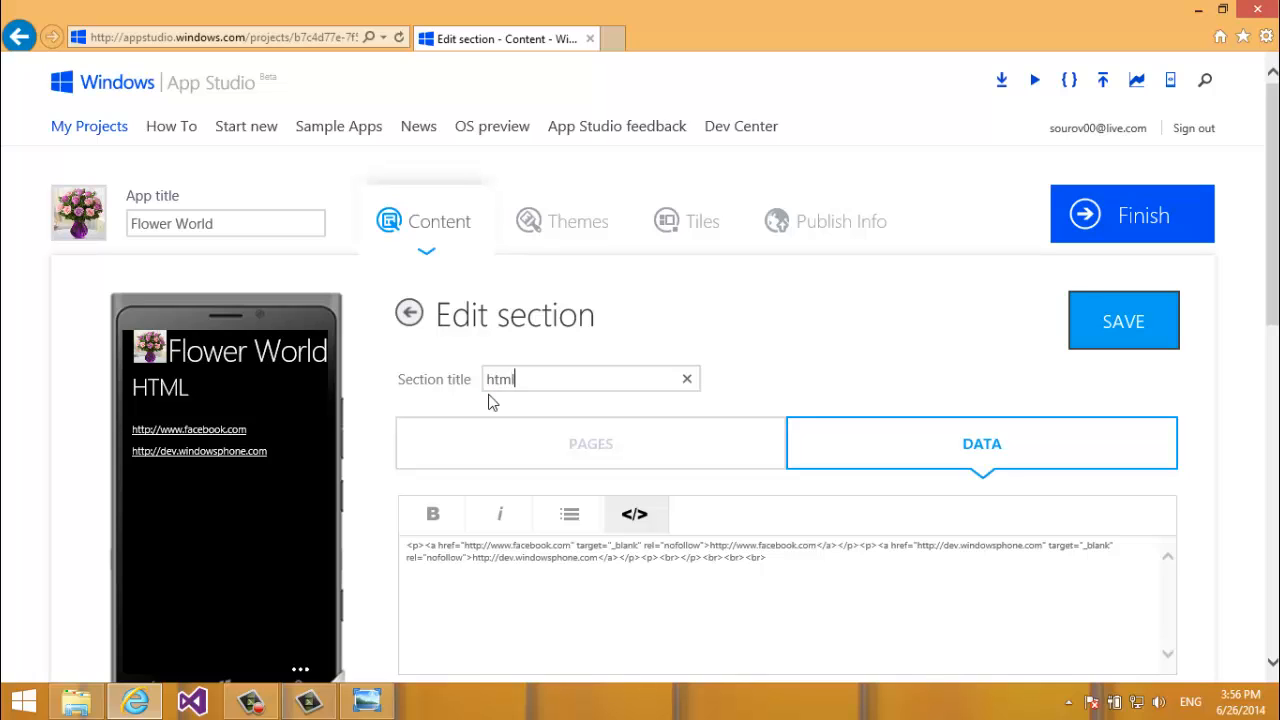
left_click(1142, 322)
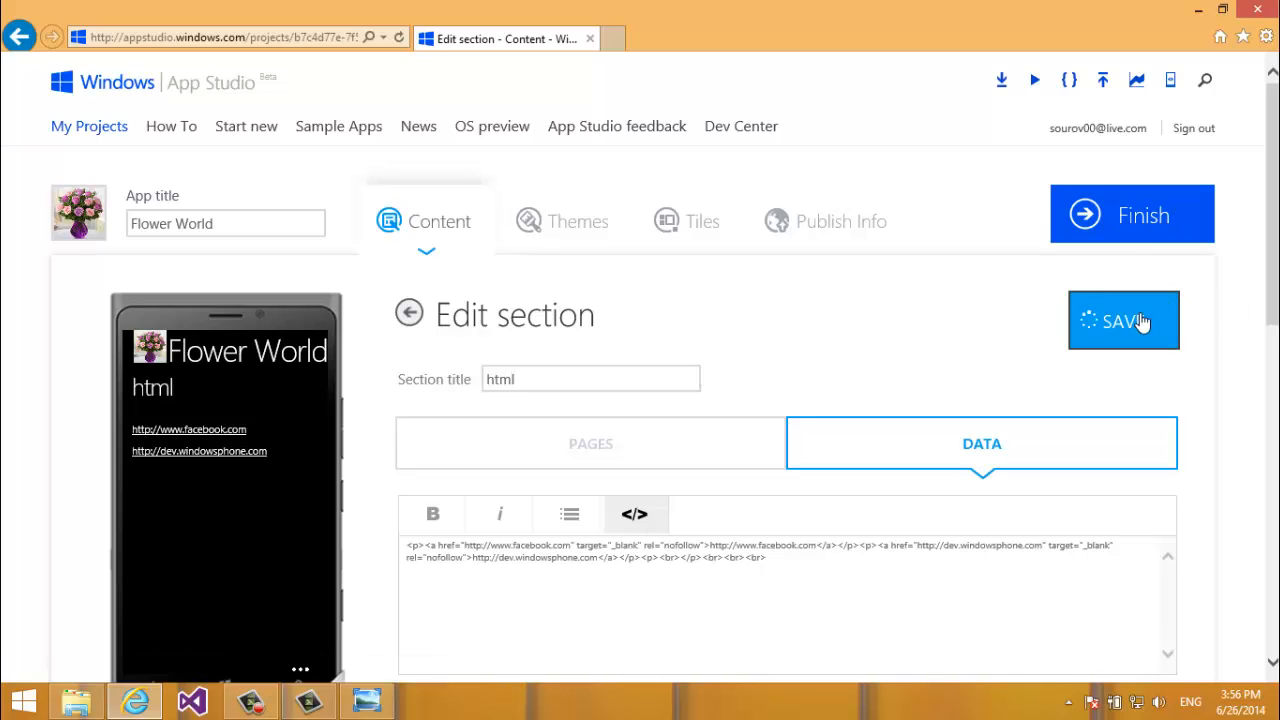
left_click(888, 572)
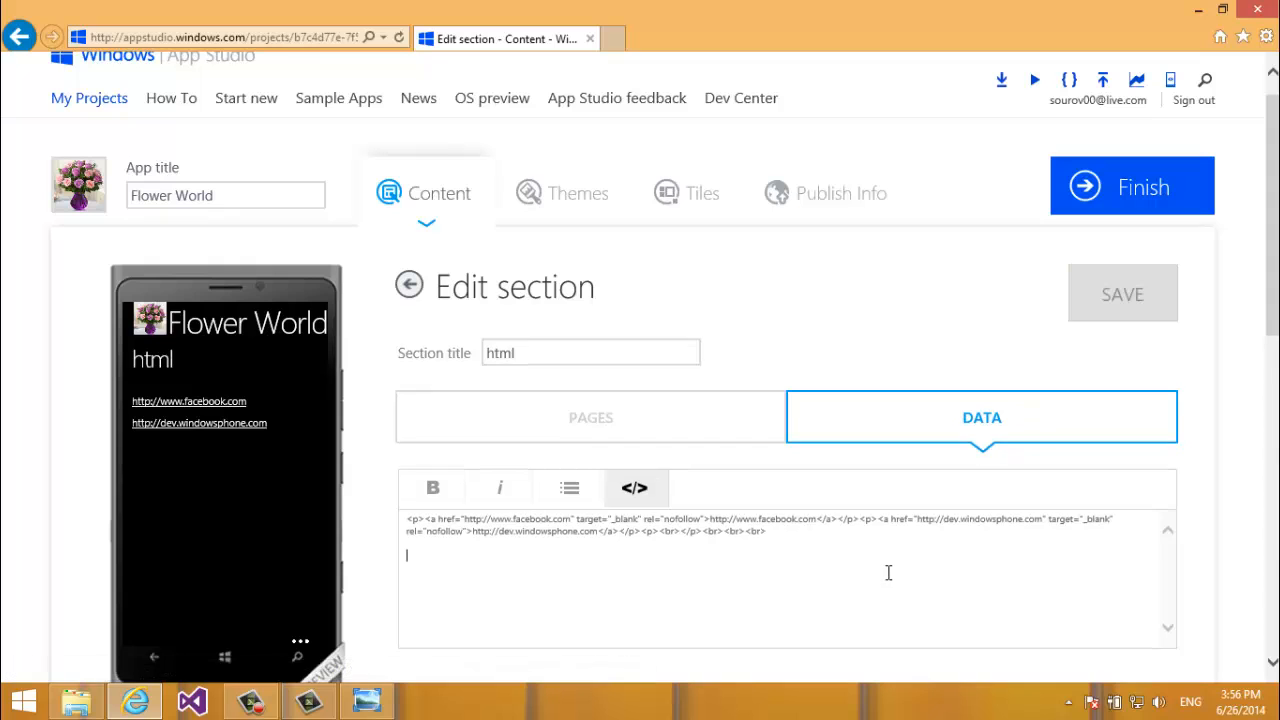
key("ctrl+plus")
key("ctrl+plus")
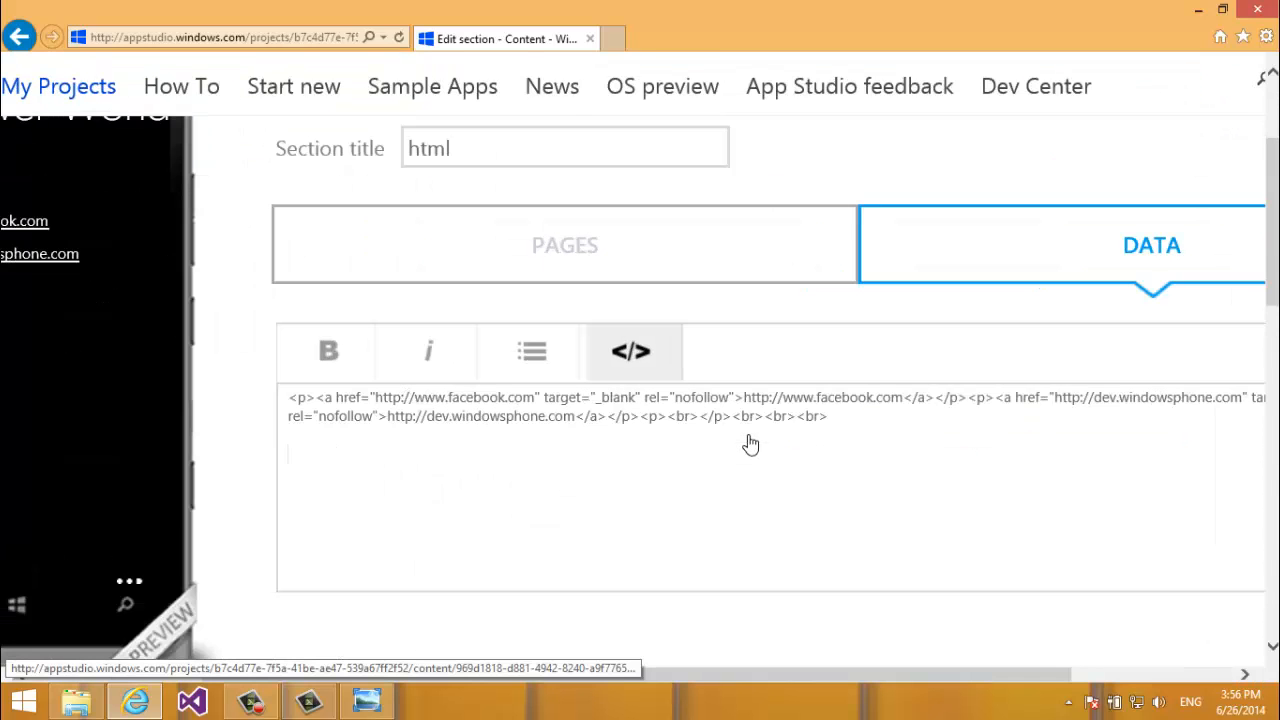
In a new tab, search Bing for 'flower' and switch to image results.
left_click(619, 37)
type("bing.com/")
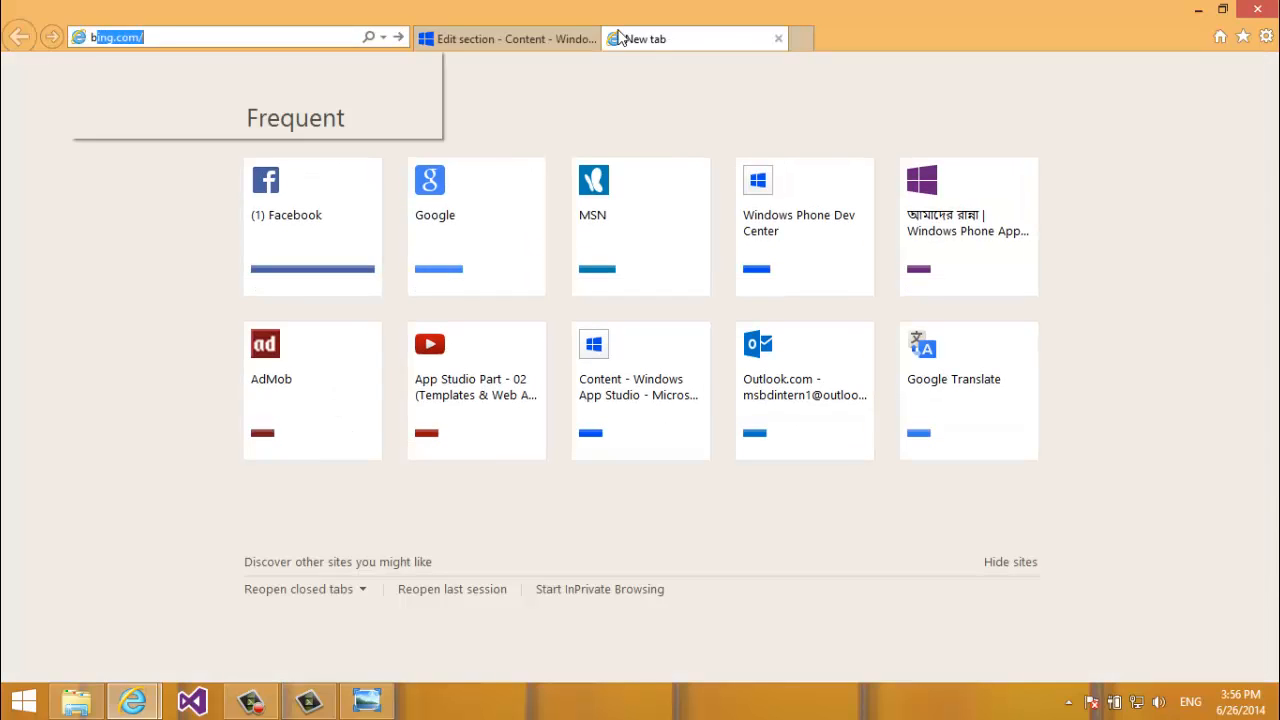
key("Return")
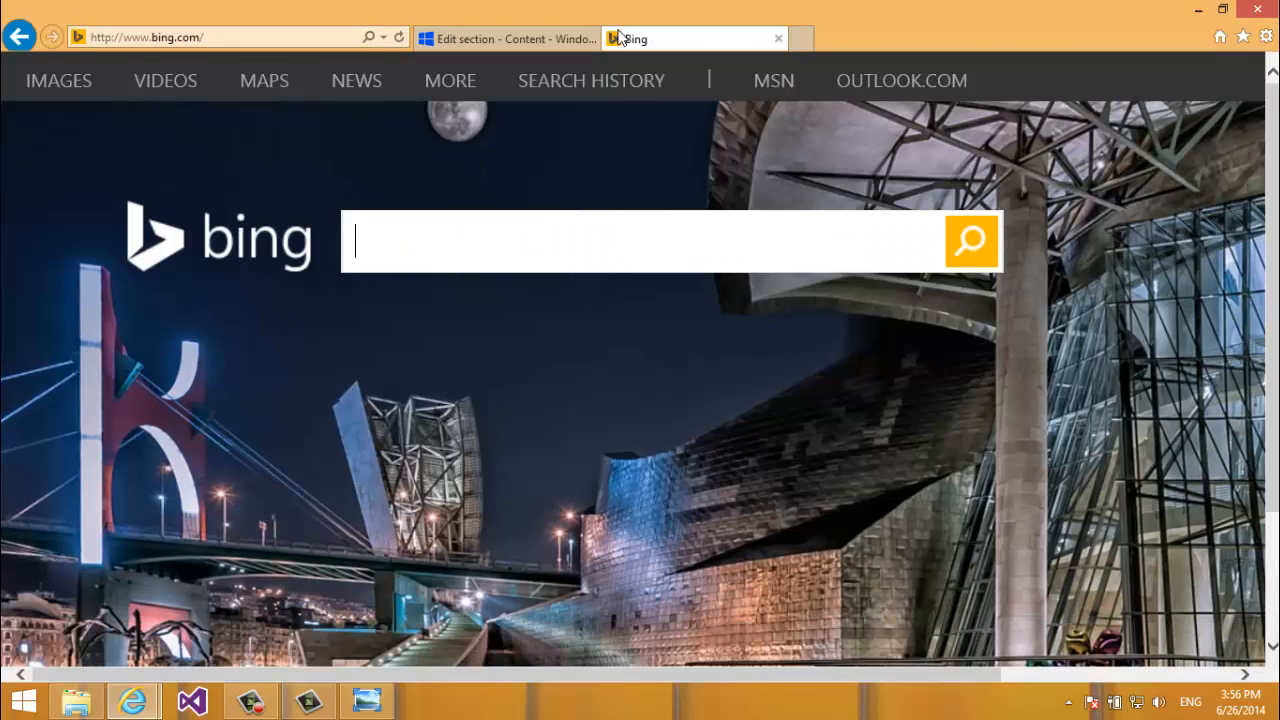
type("flower")
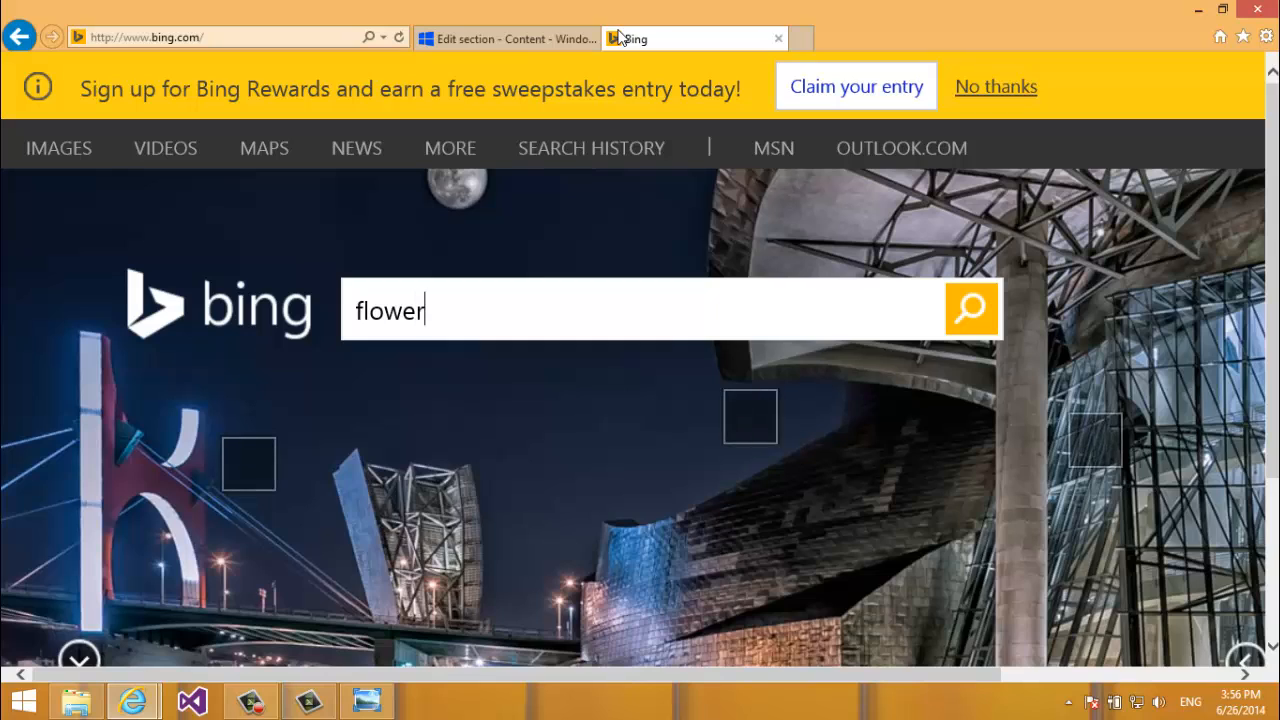
key("Return")
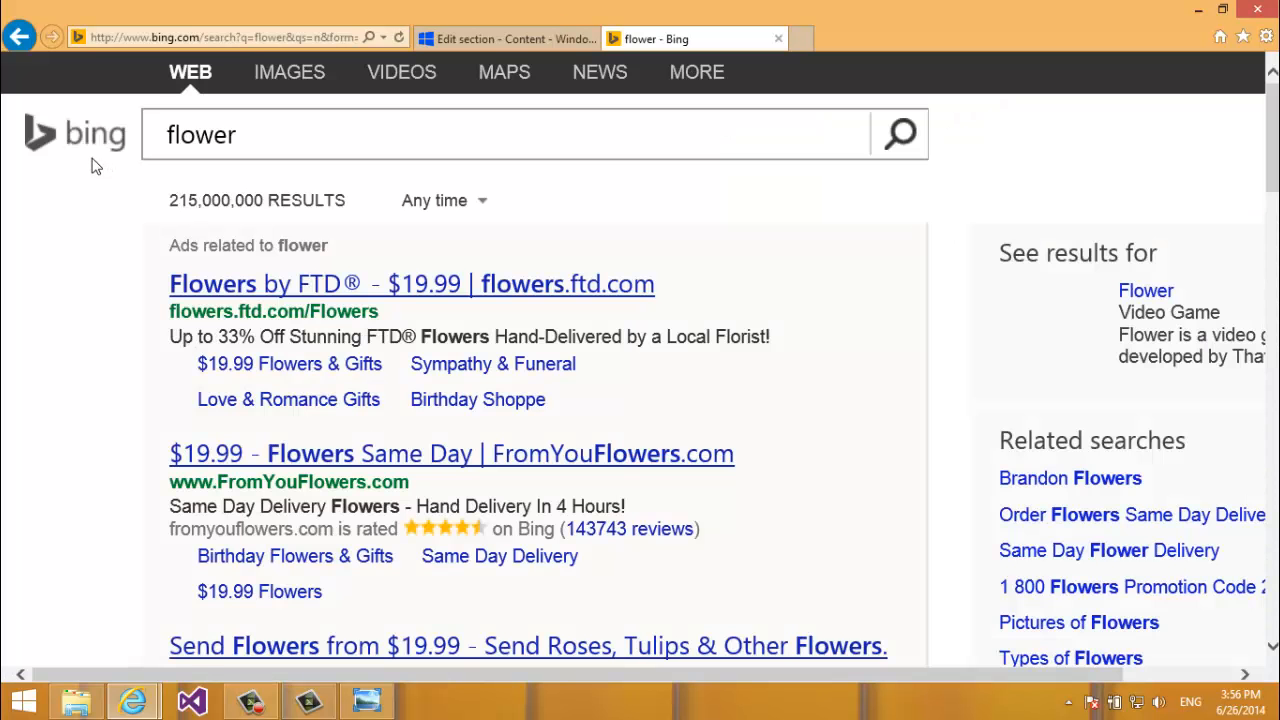
left_click(277, 78)
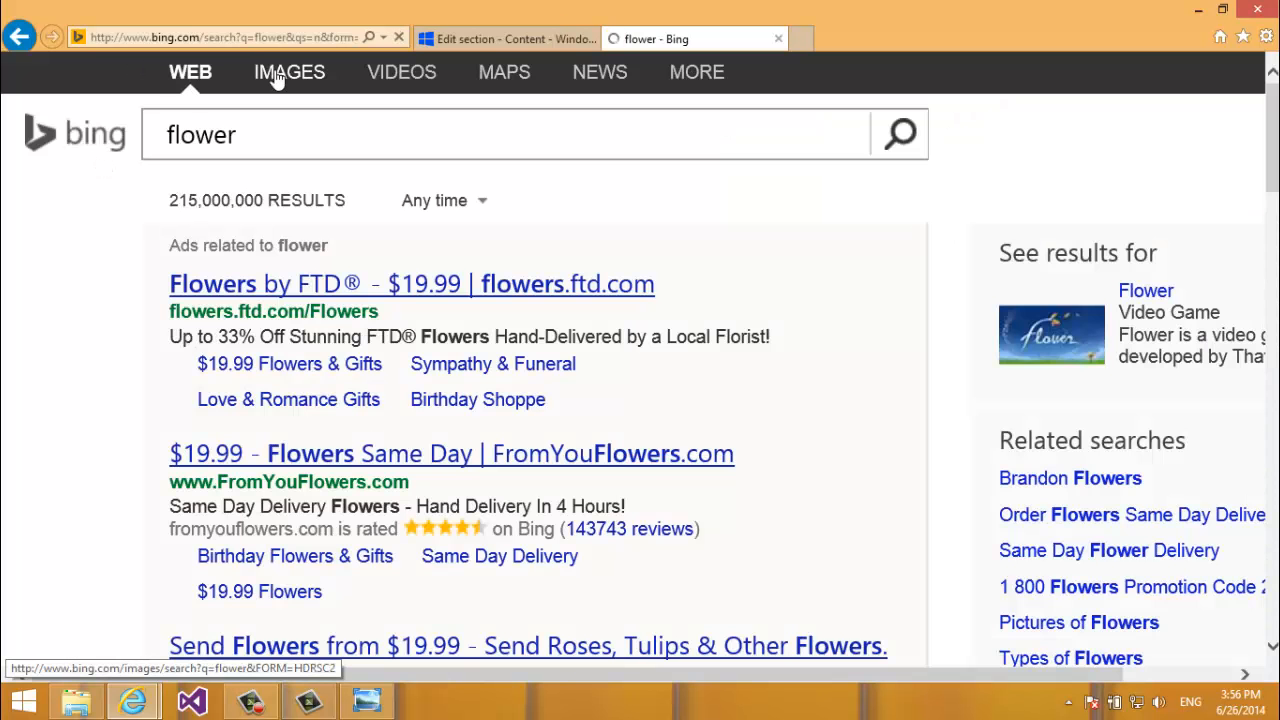
Open the purple-and-white pansy photo in the enlarged image viewer.
scroll(277, 78, "down", 3)
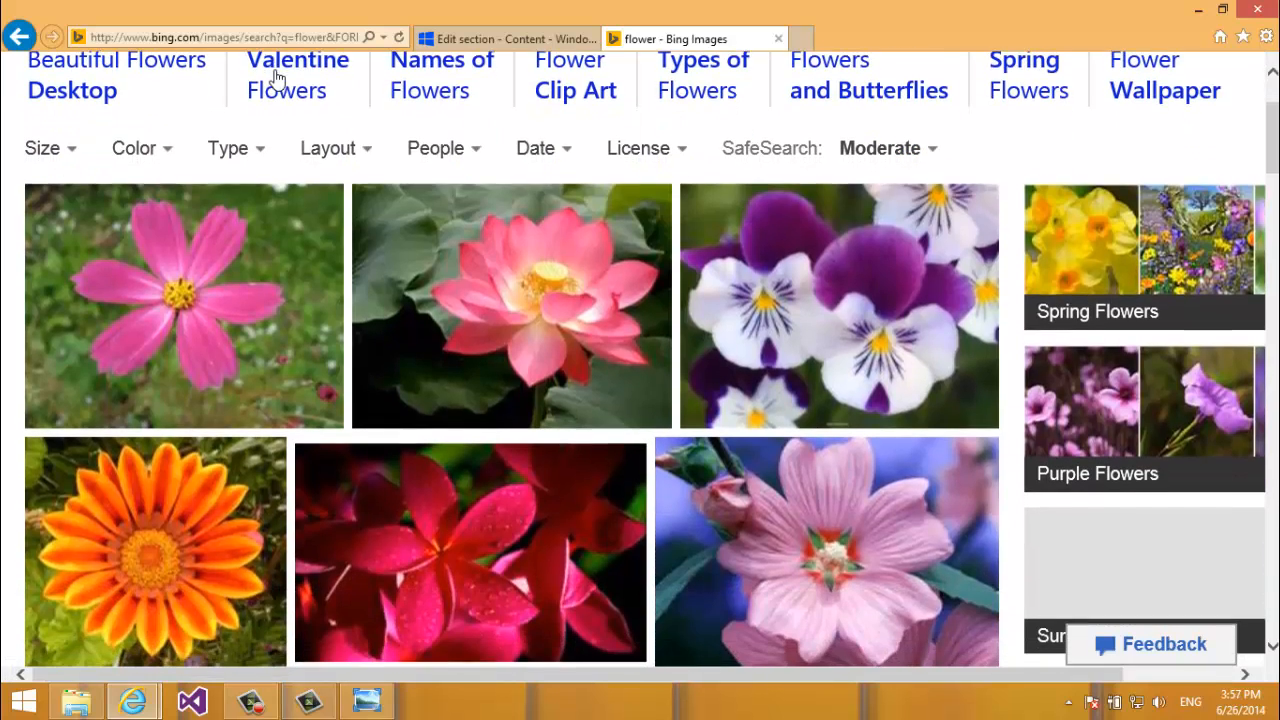
scroll(274, 77, "down", 1)
scroll(274, 77, "up", 1)
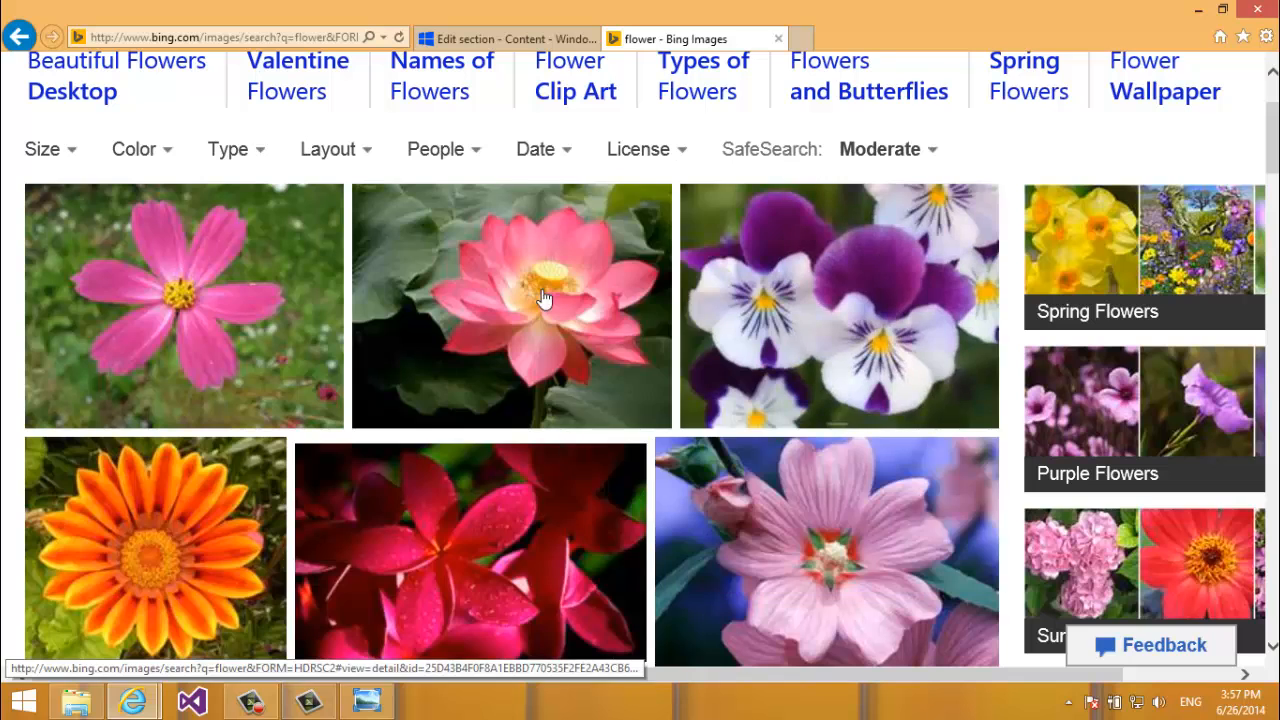
mouse_move(921, 286)
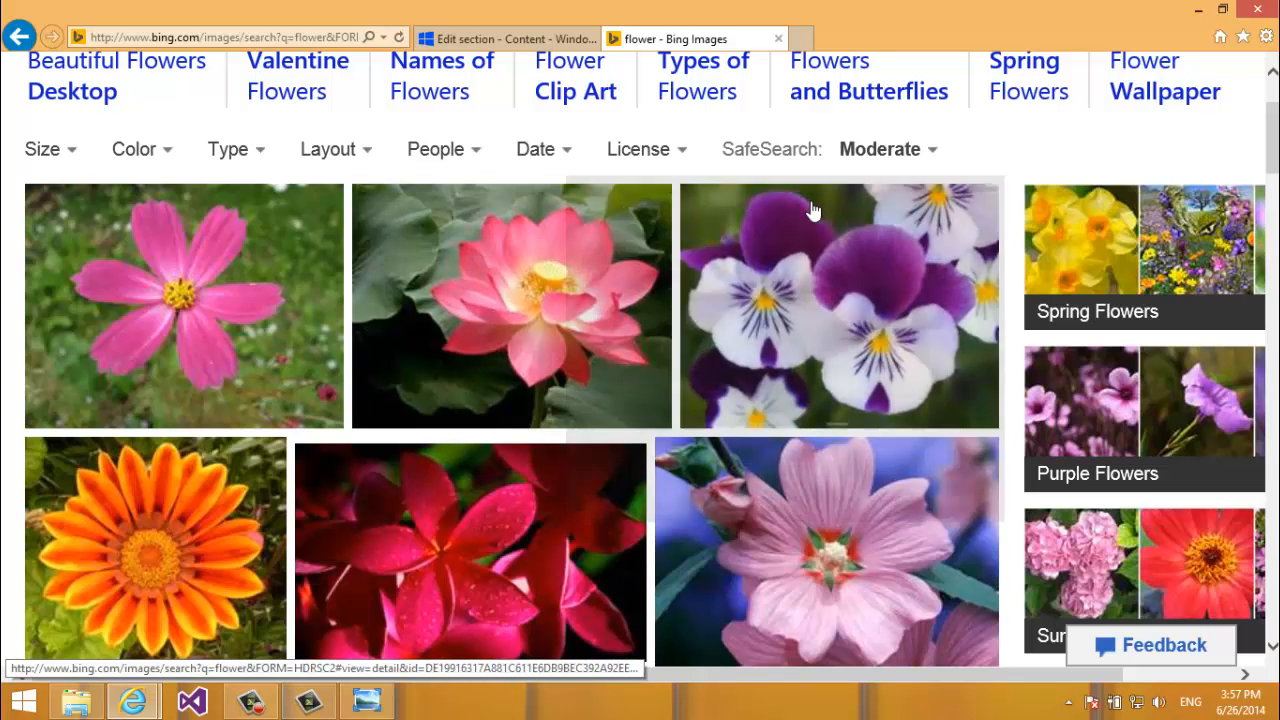
mouse_move(809, 214)
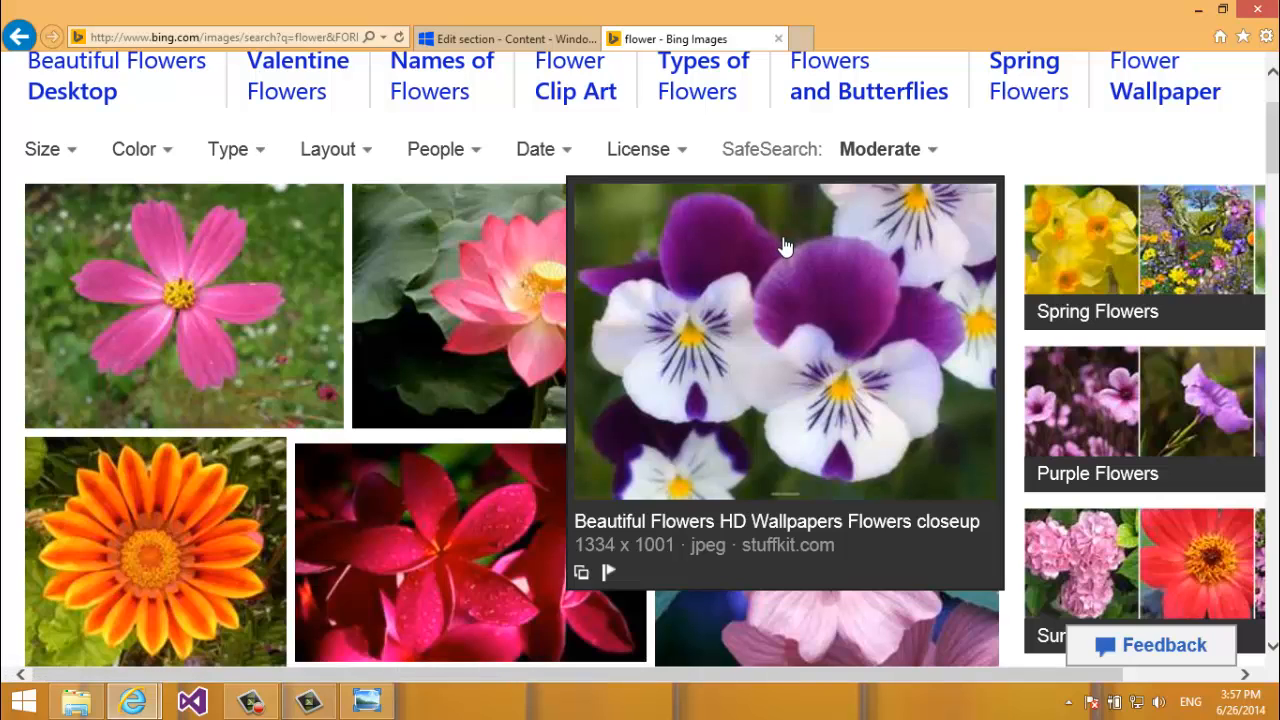
left_click(785, 247)
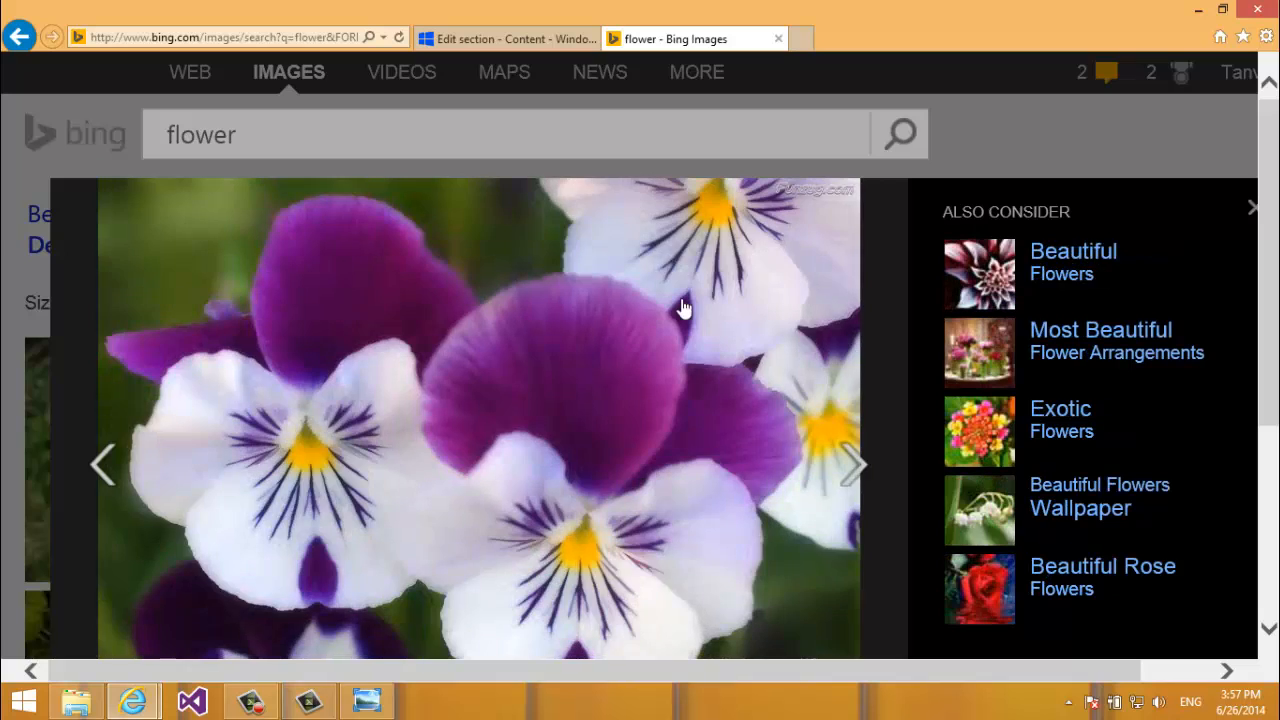
Open the pansy's original image file on stuffkit.com in its own tab.
left_click(680, 308)
scroll(680, 276, "down", 3)
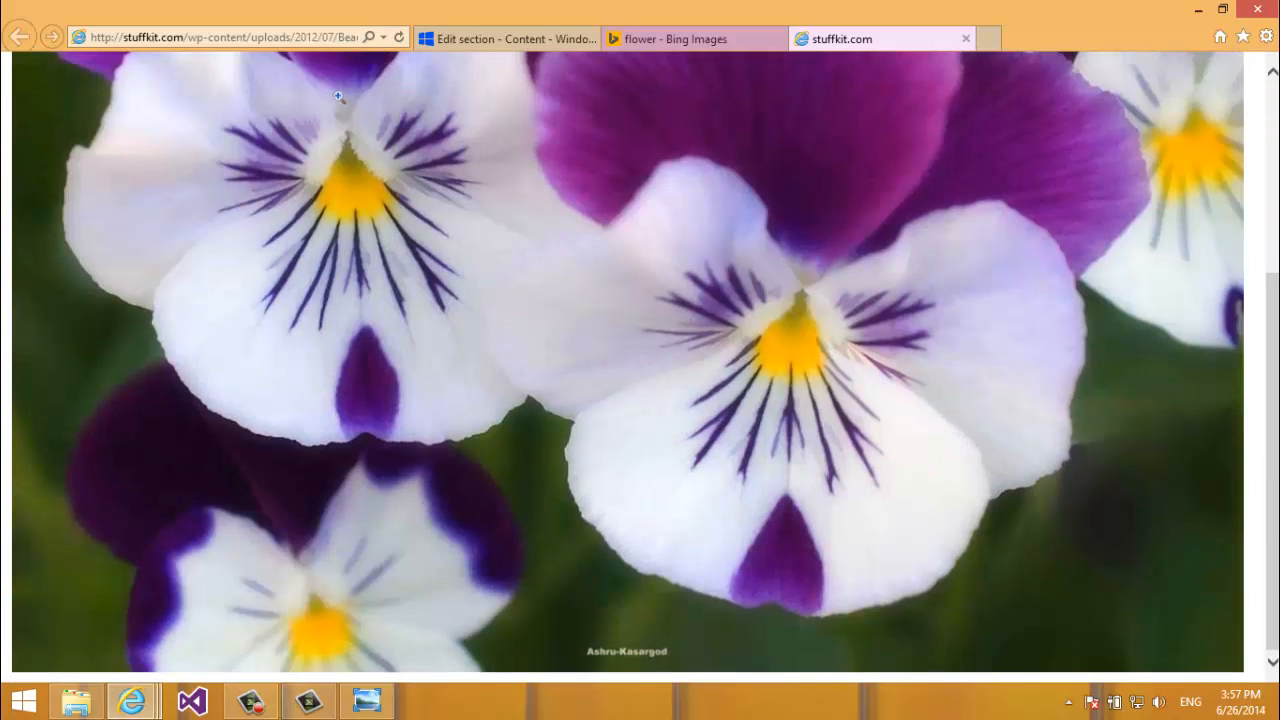
left_click(258, 40)
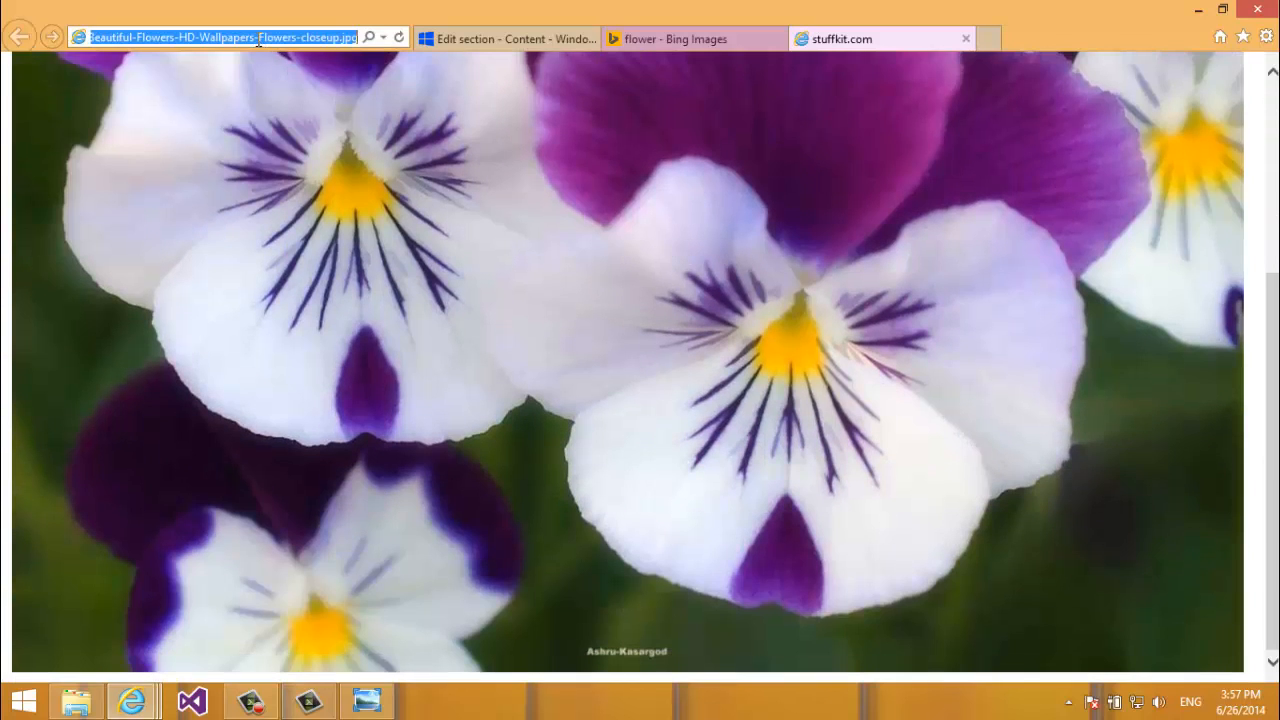
left_click(258, 40)
Select and copy the full stuffkit.com image address.
left_click_drag(274, 37, 180, 42)
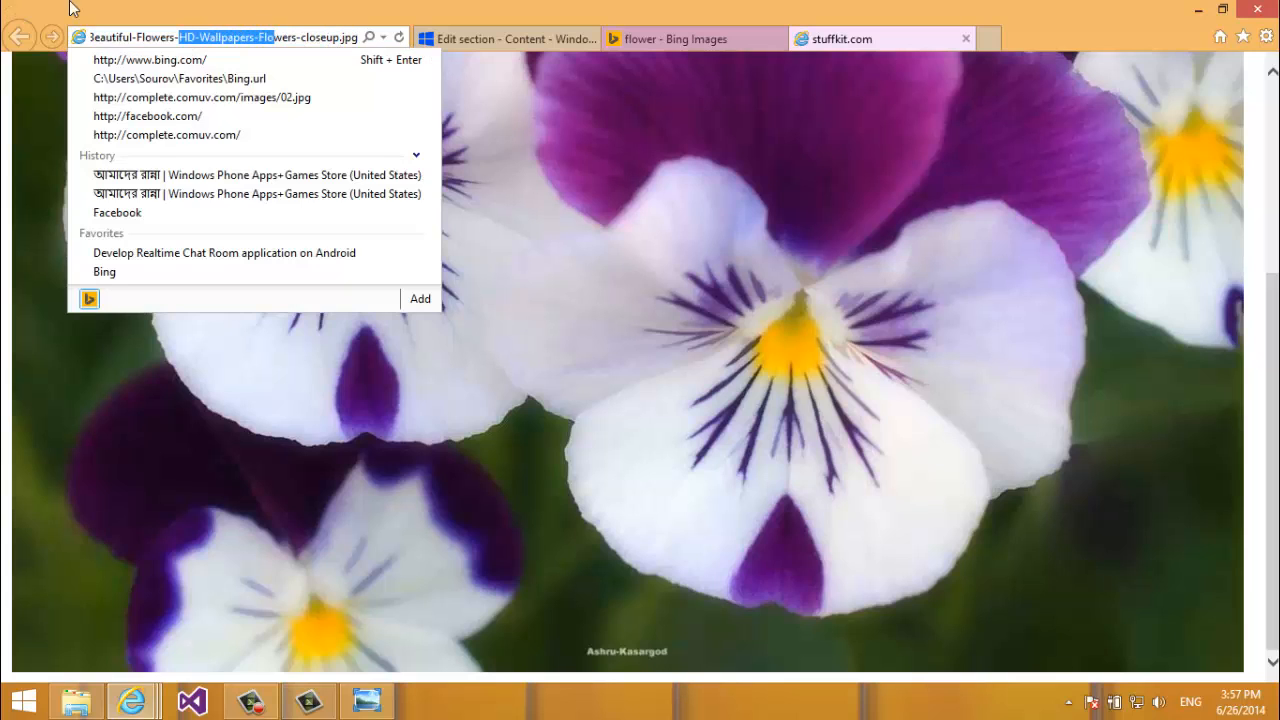
left_click(292, 36)
left_click_drag(306, 37, 358, 38)
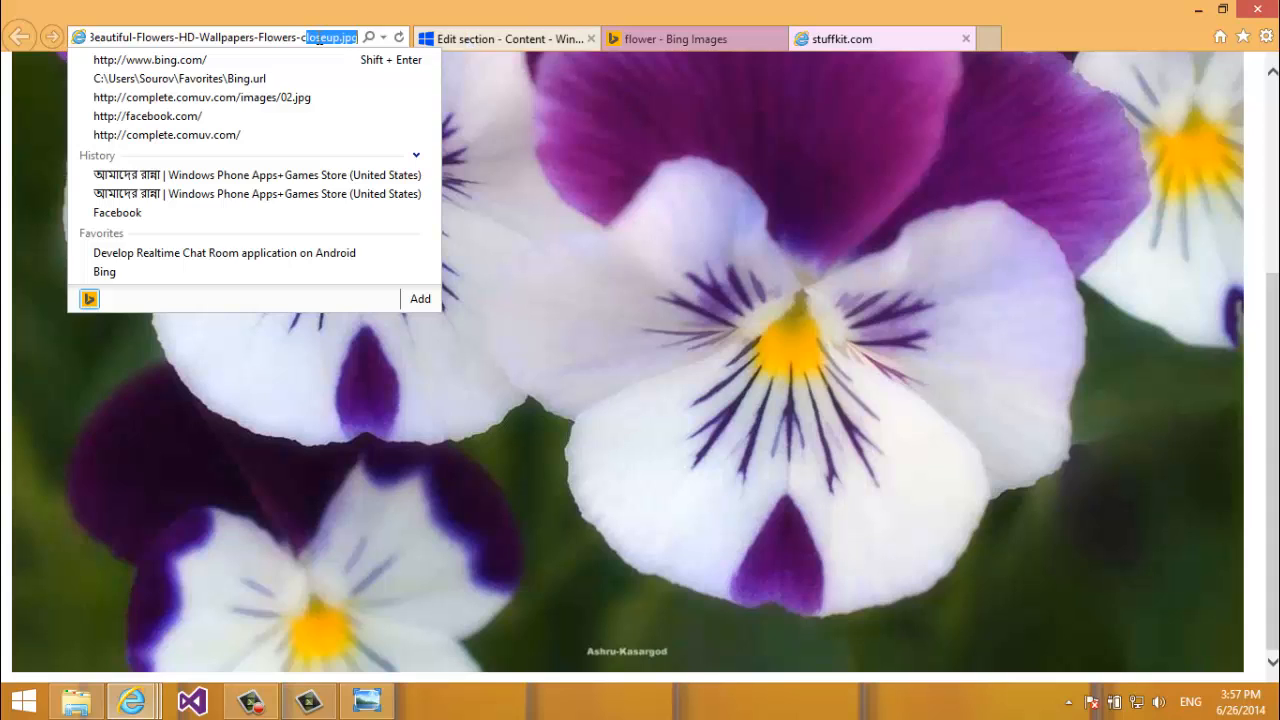
left_click(307, 37)
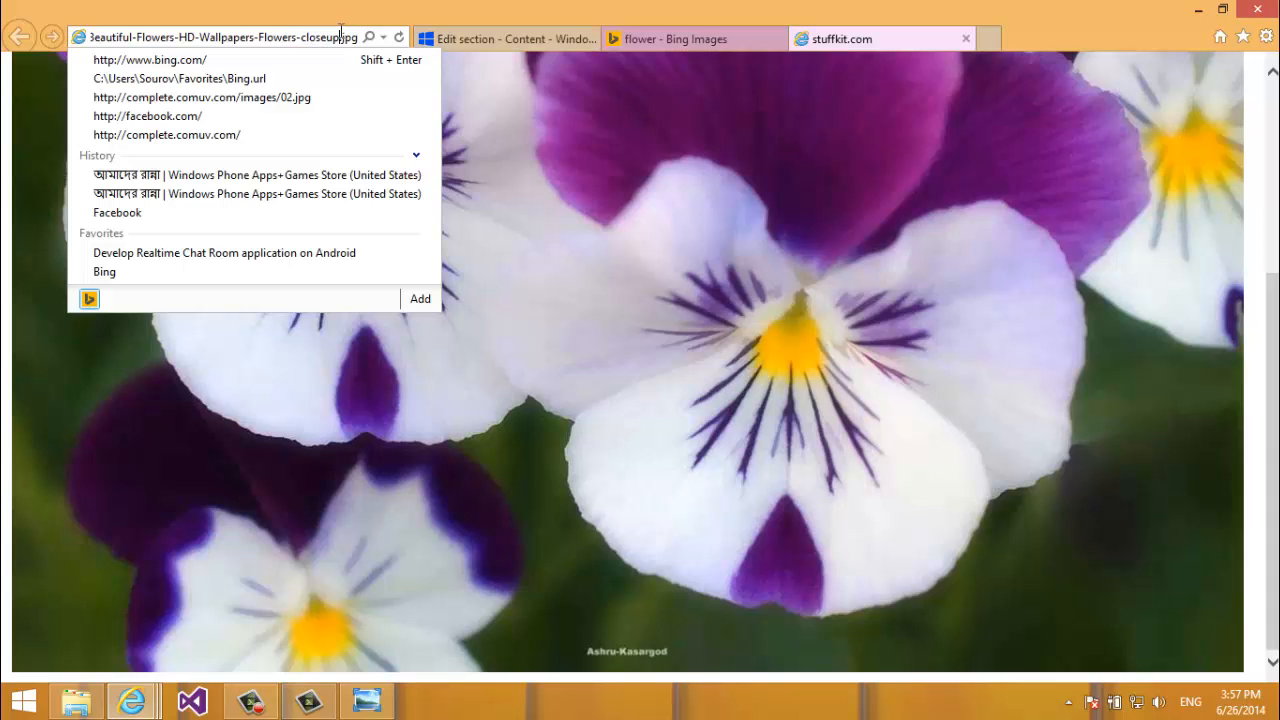
left_click_drag(344, 37, 268, 60)
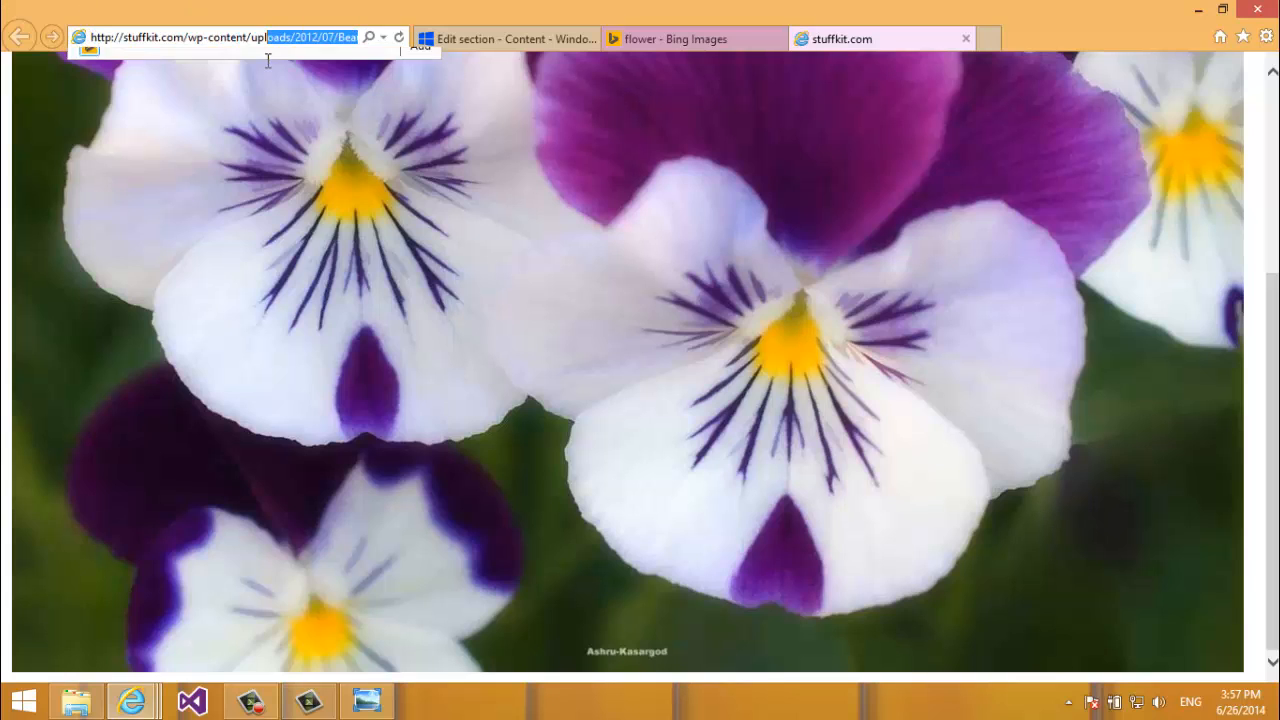
left_click(260, 43)
key("ctrl+a")
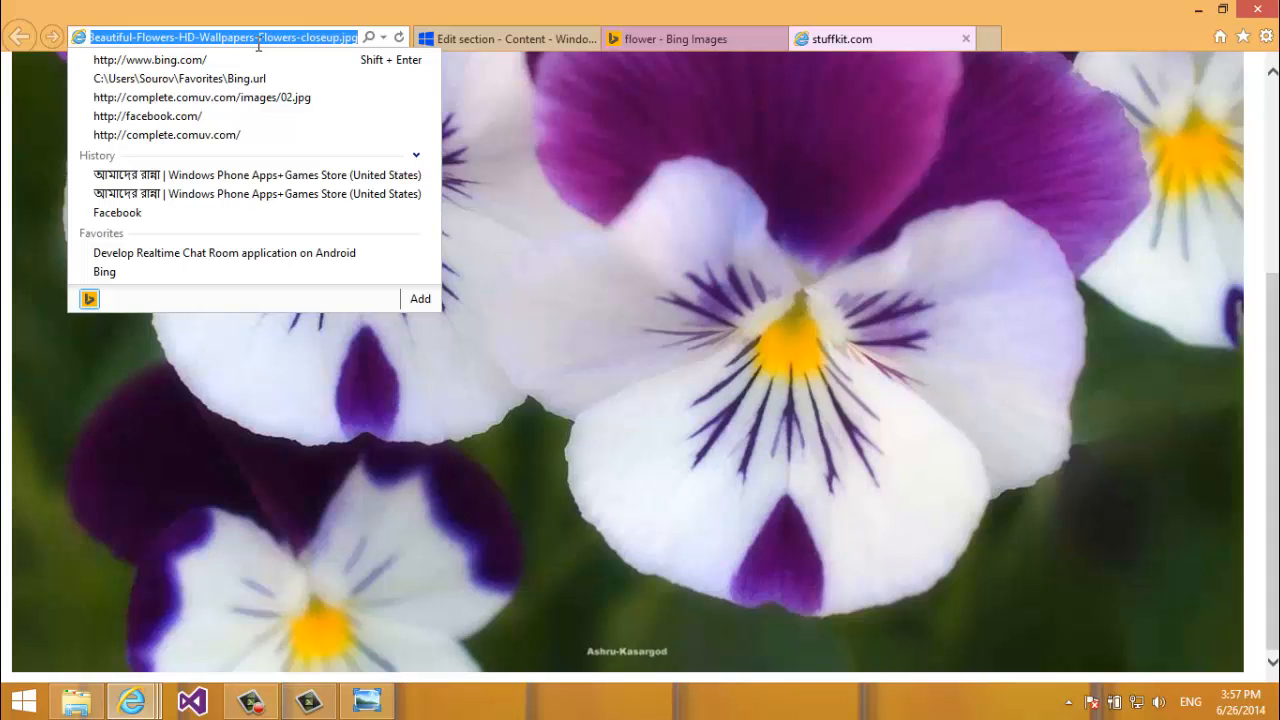
left_click(505, 47)
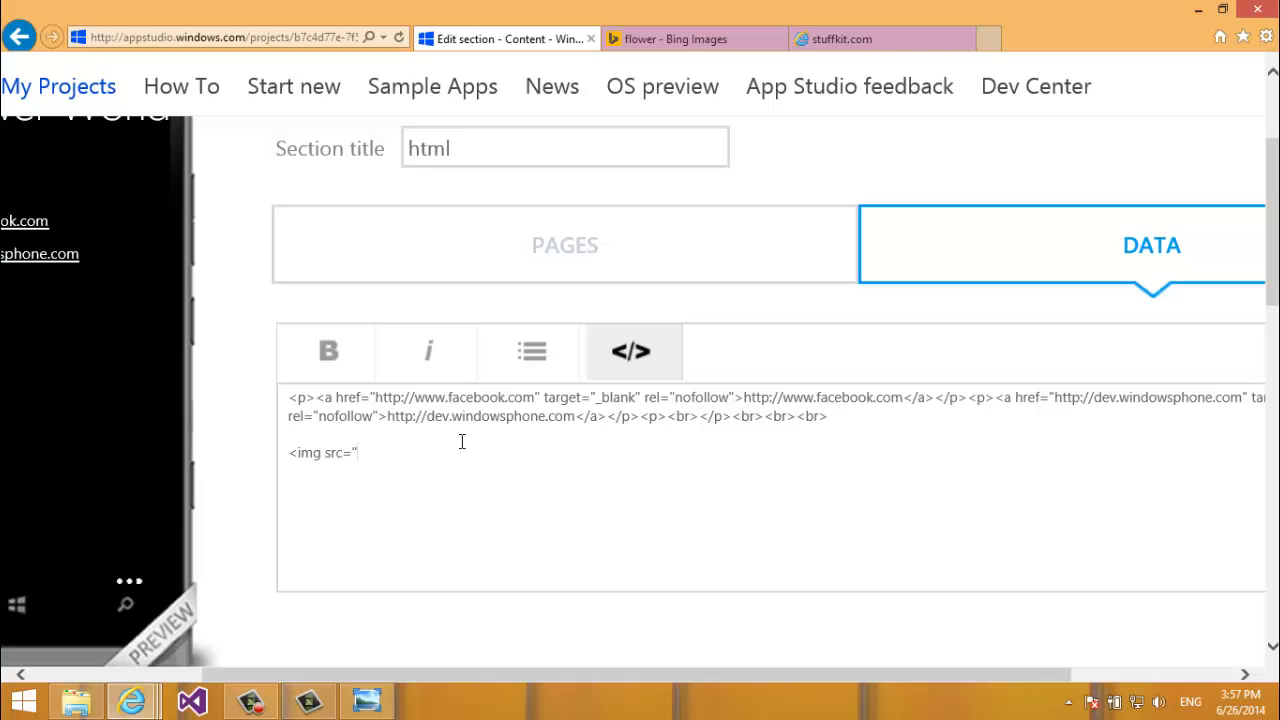
Replace the half-written tag with an image tag using the copied pansy address.
key("ctrl+z")
type("<img src=\"http://stuffkit.com/wp-content/uploads/2012/07/Beautiful-Flowers-HD-Wallpapers-Flowers-closeup.jpg")
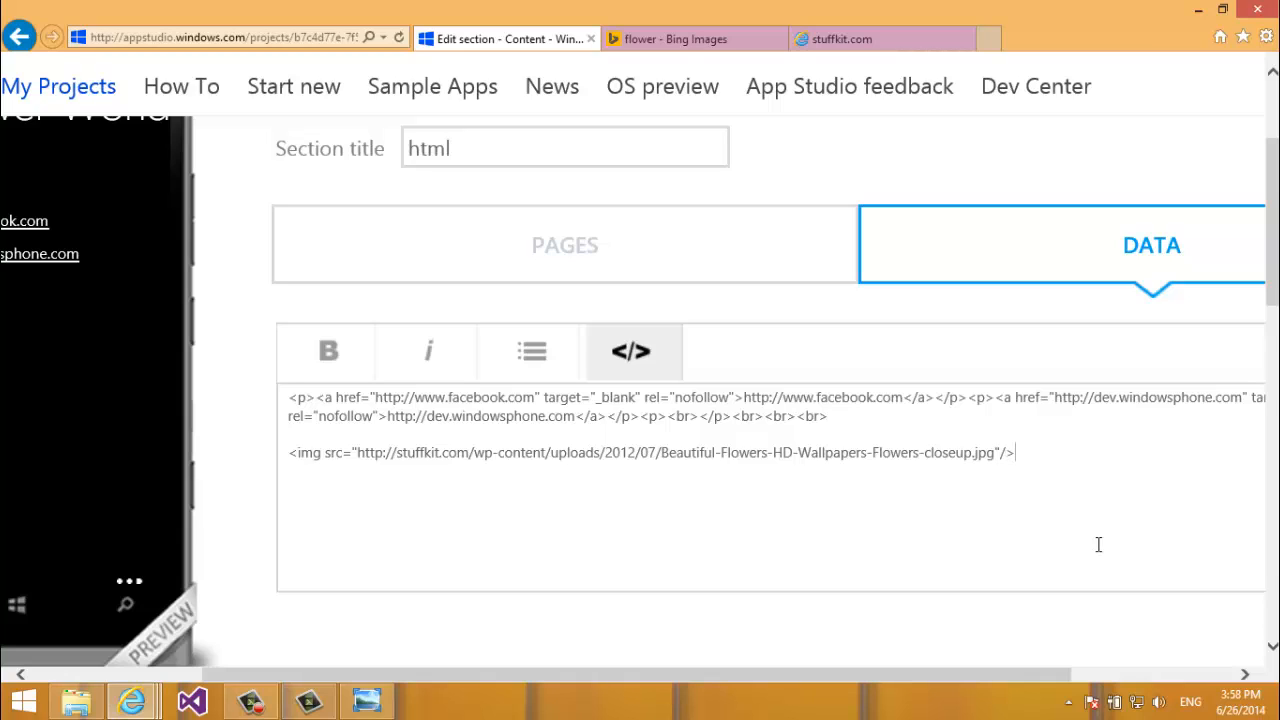
key("shift+Home")
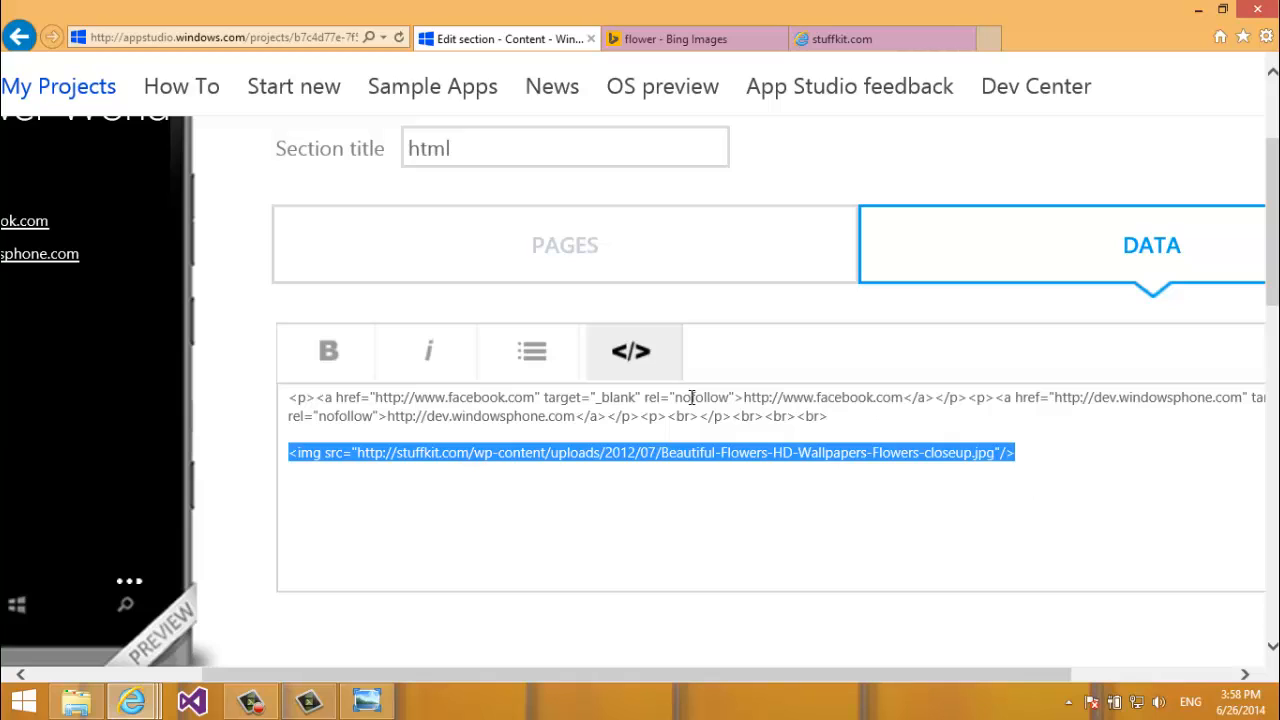
left_click_drag(237, 678, 145, 682)
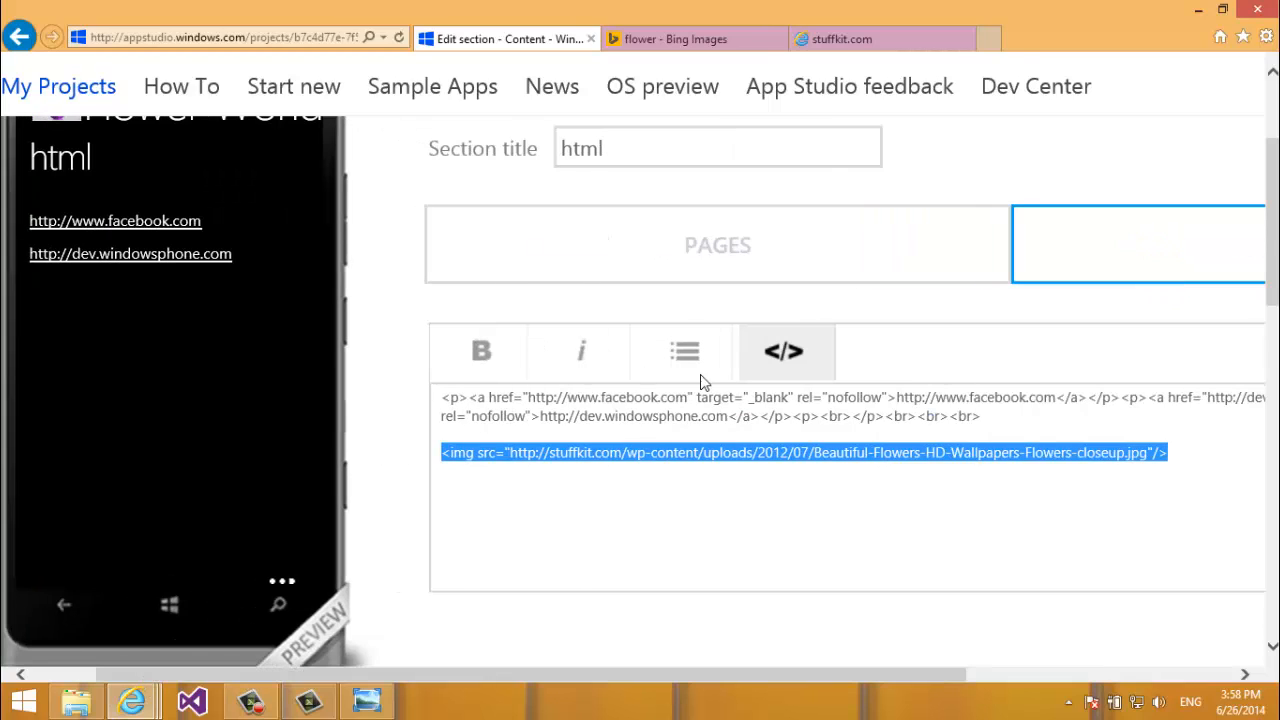
Leave source view and pan through the pansy image in the phone preview.
left_click(768, 356)
left_click(799, 472)
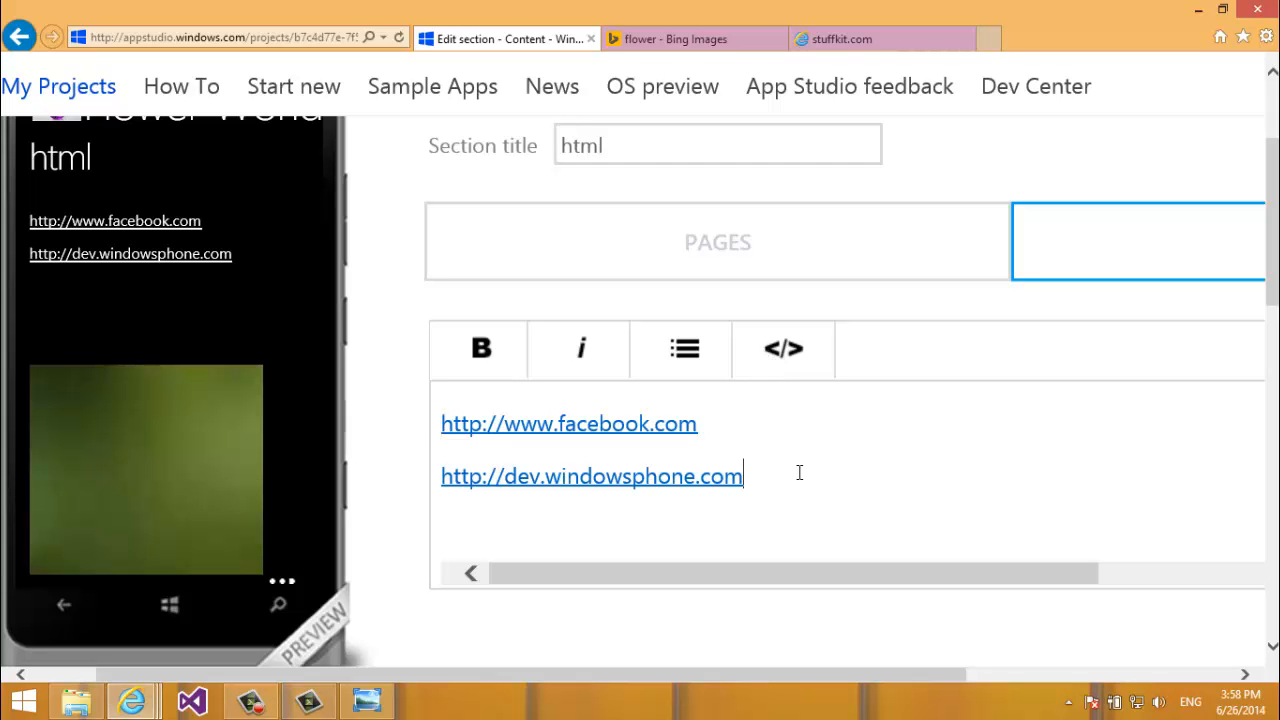
left_click_drag(235, 411, 284, 203)
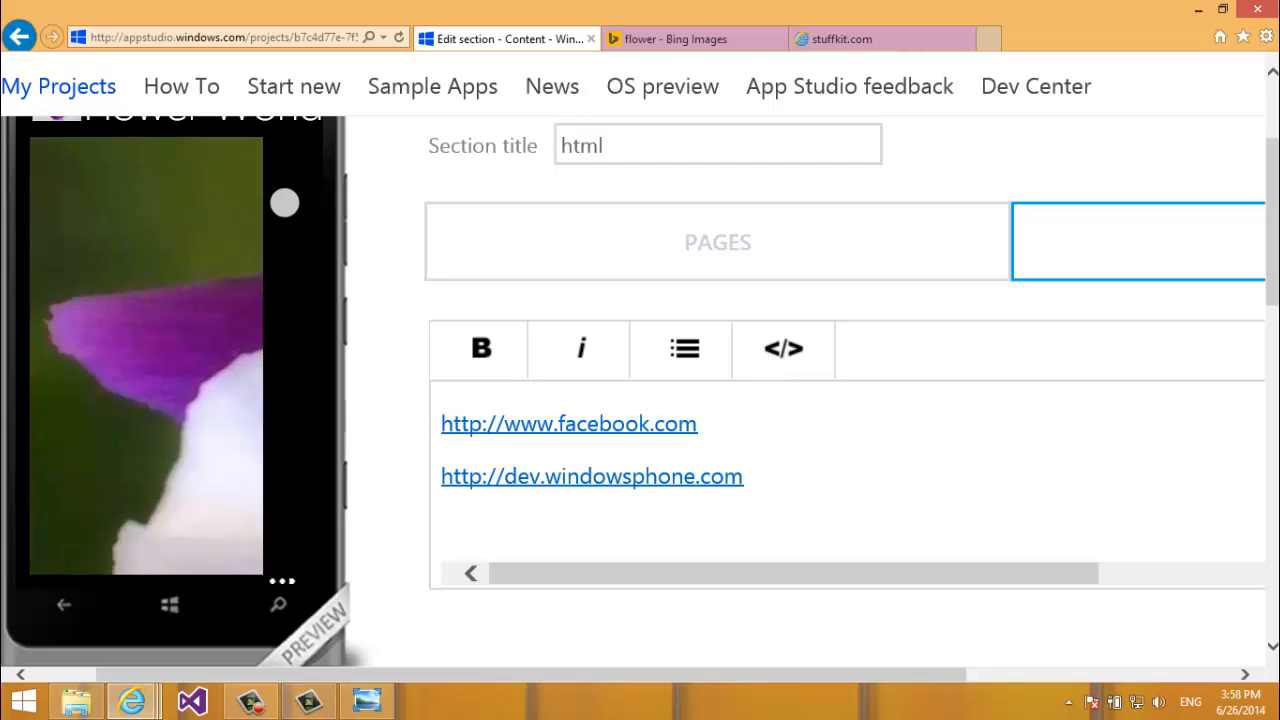
left_click_drag(222, 290, 198, 410)
Close the full-size pansy page and the pansy image viewer in Bing.
left_click(645, 37)
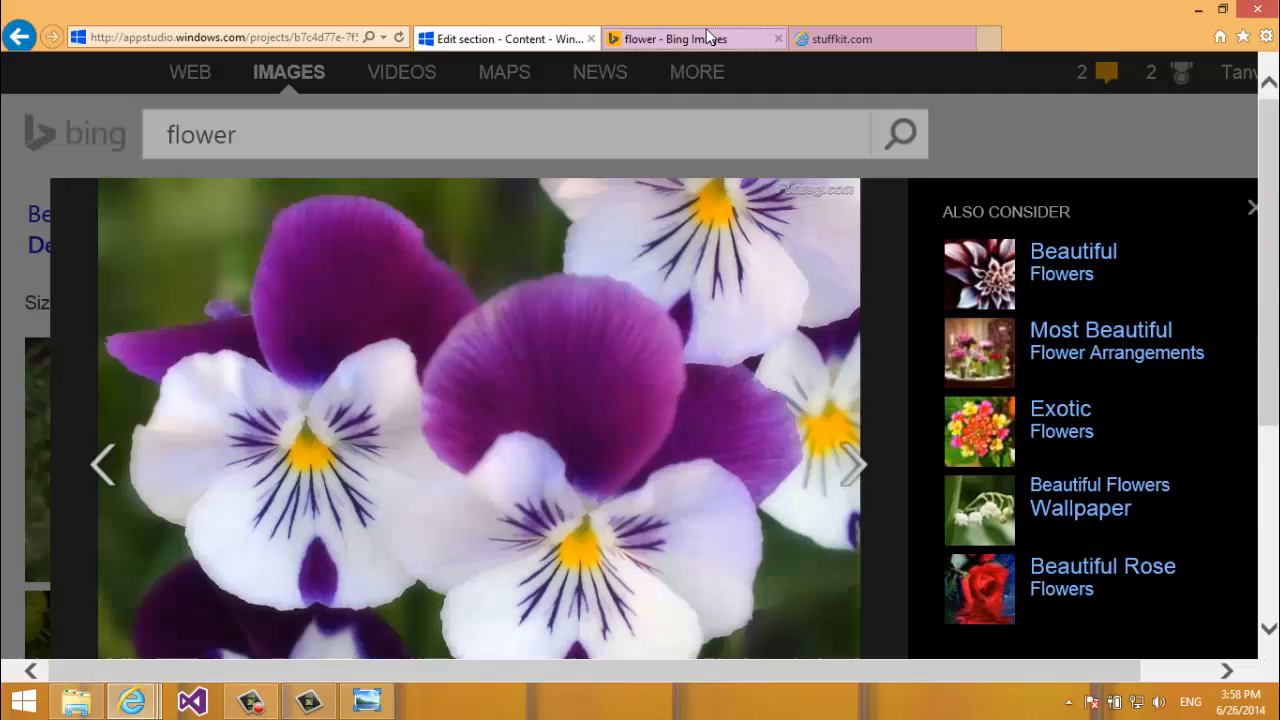
left_click(900, 38)
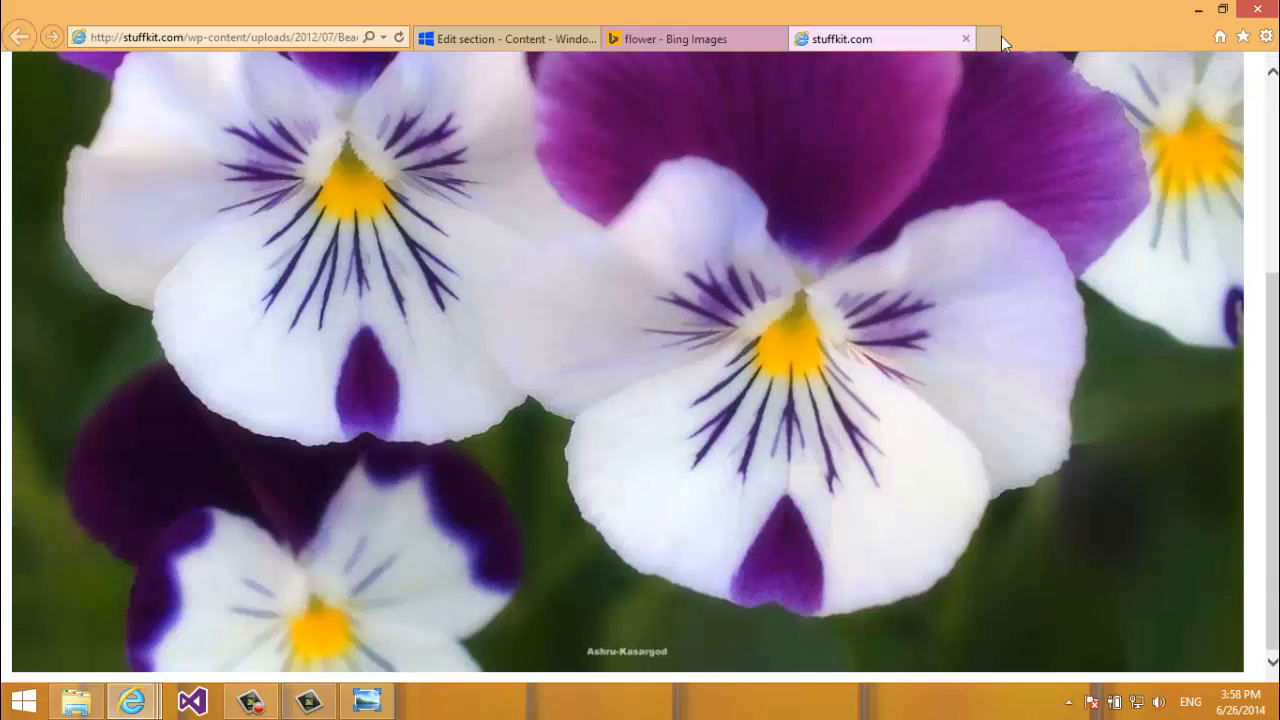
left_click(966, 38)
scroll(691, 88, "down", 1)
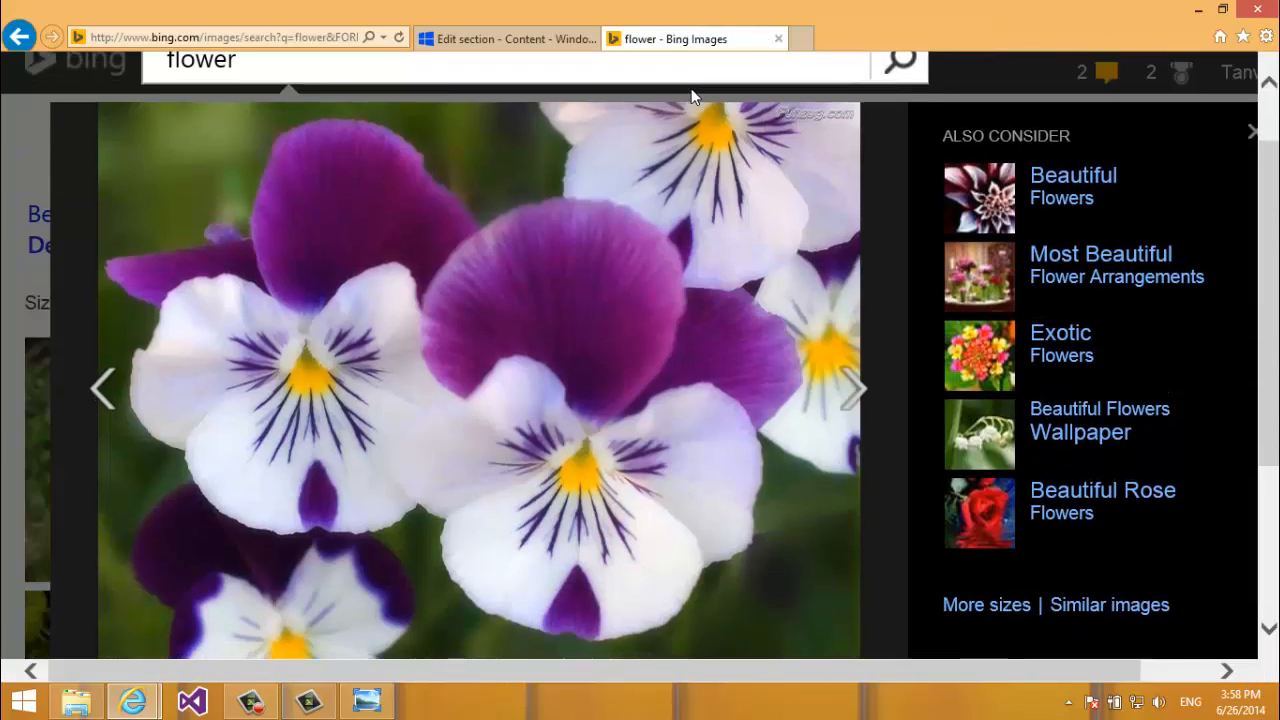
left_click(694, 97)
scroll(694, 95, "down", 5)
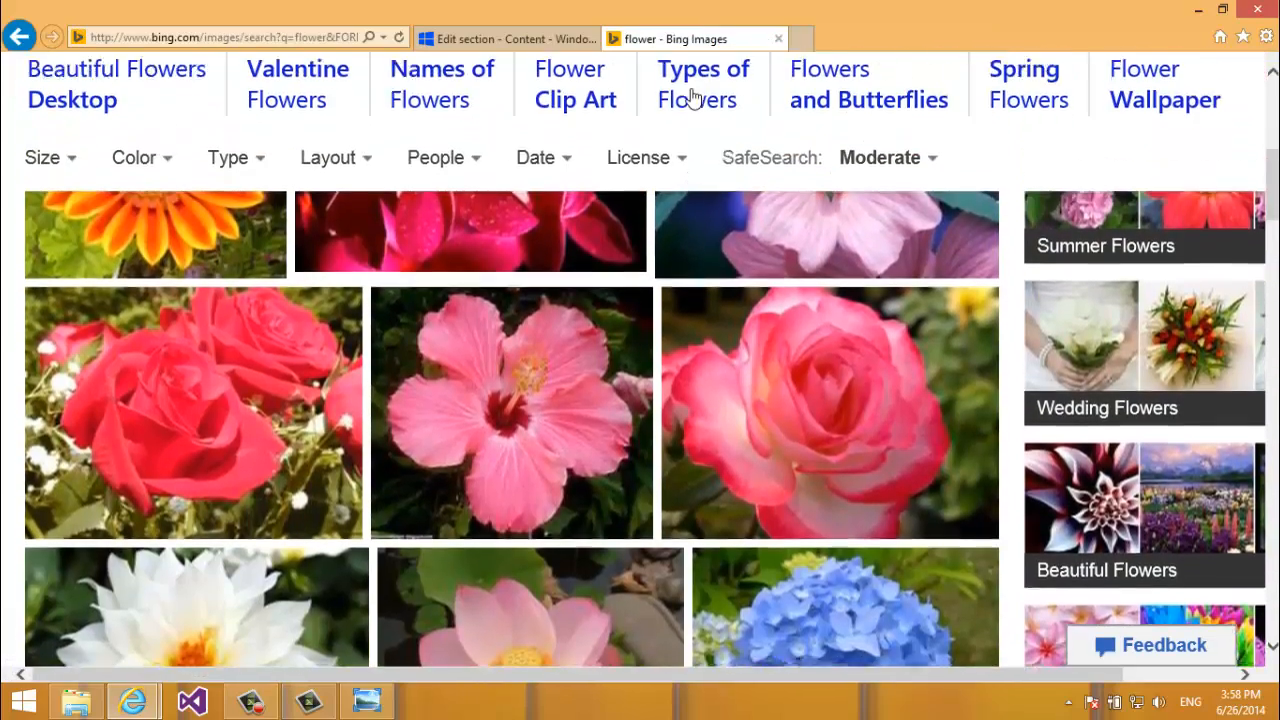
scroll(694, 95, "up", 5)
Open the orange gazania's full-size image on 1.bp.blogspot.com and select its address.
left_click(200, 370)
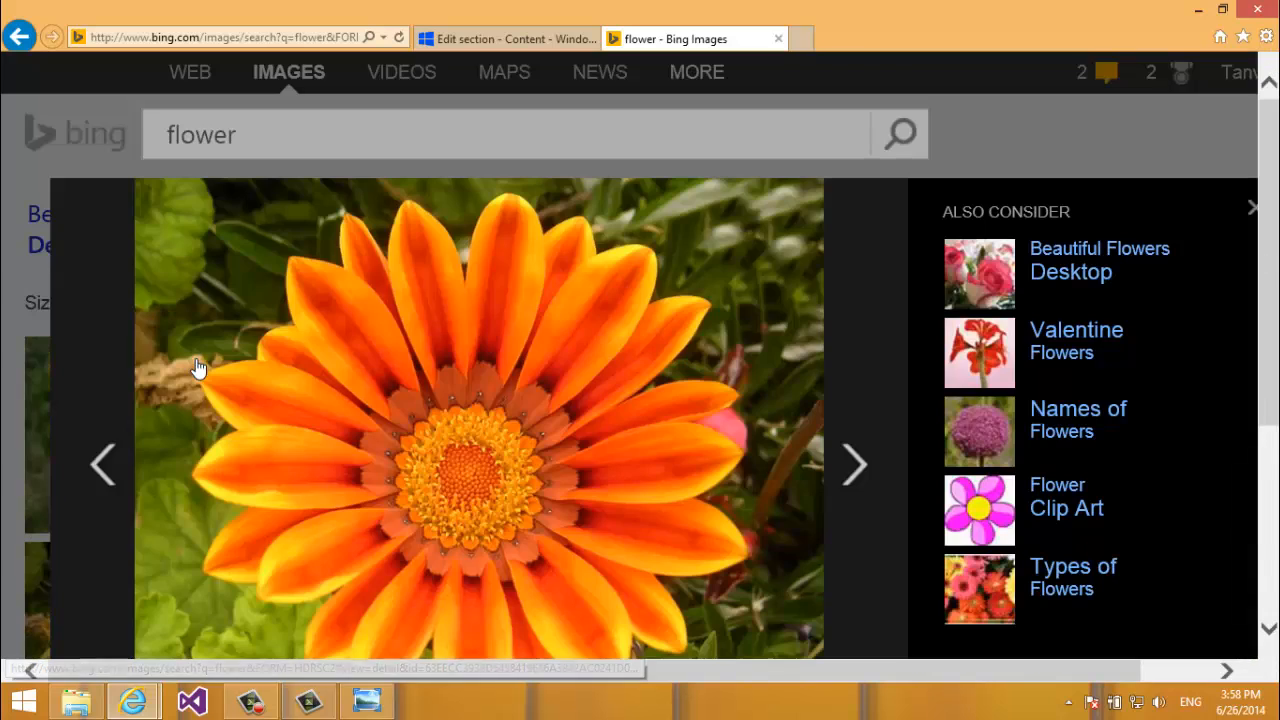
left_click(600, 349)
left_click(330, 37)
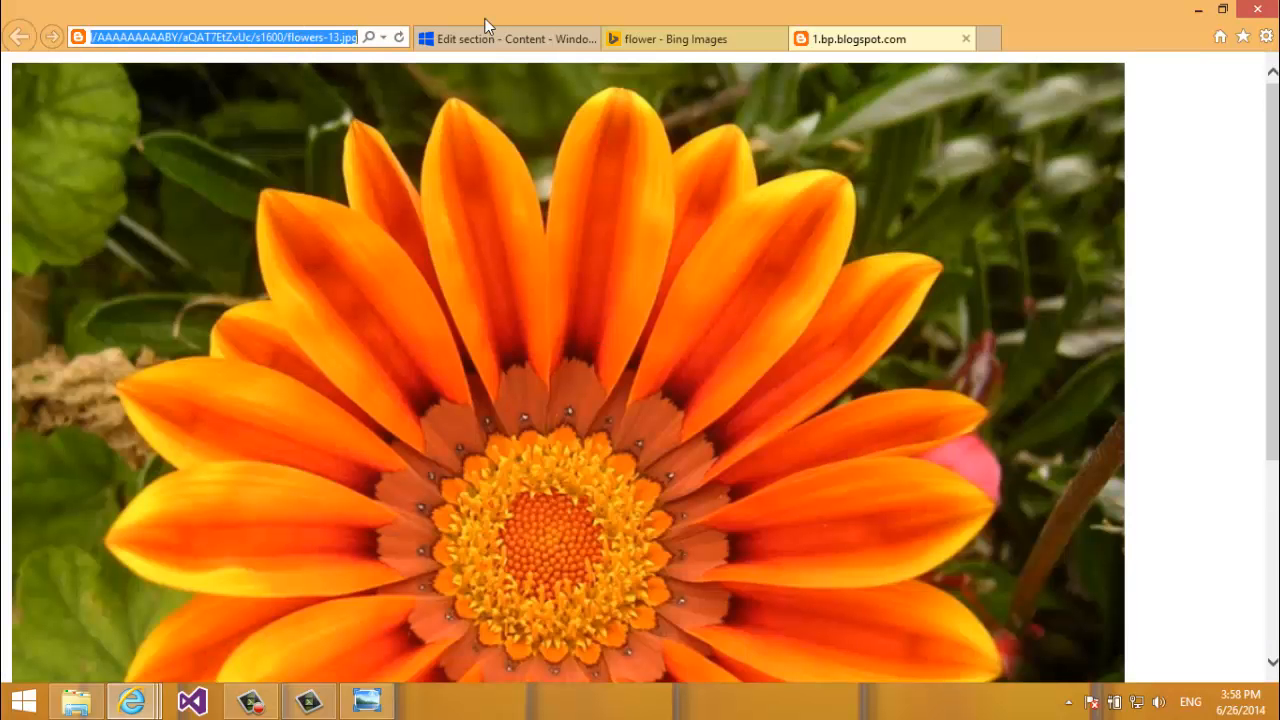
left_click(688, 30)
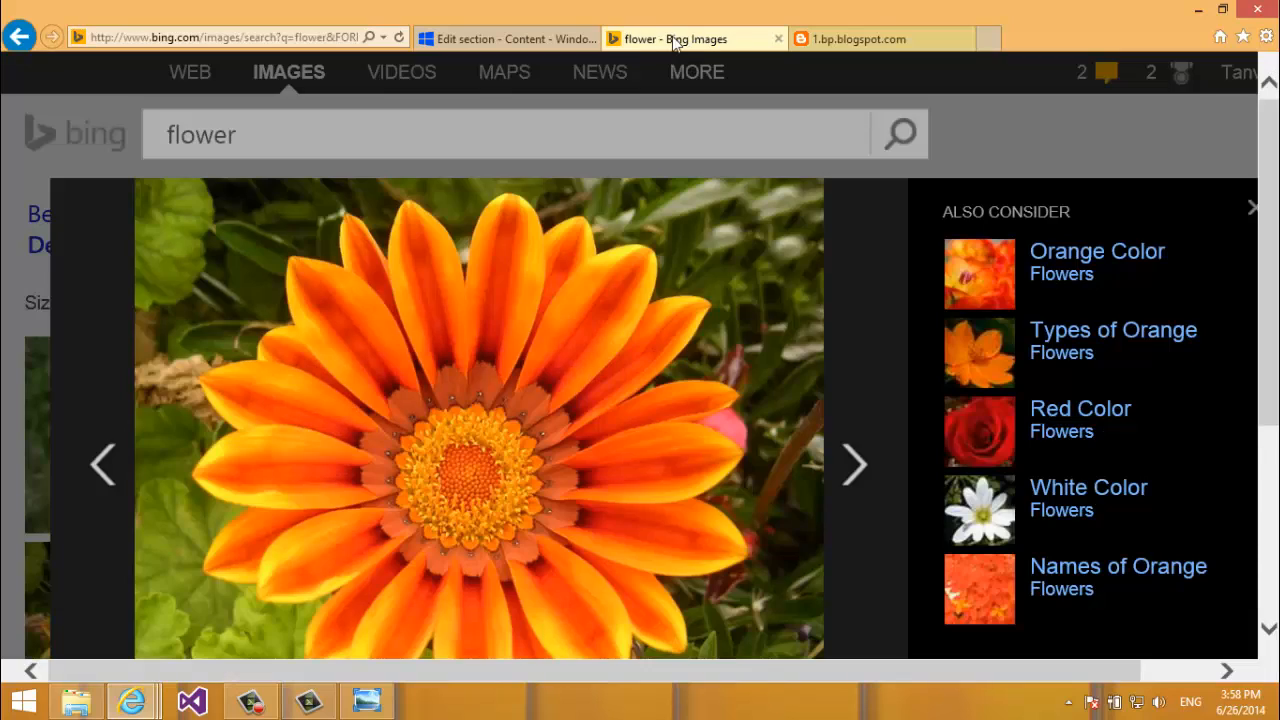
left_click(463, 46)
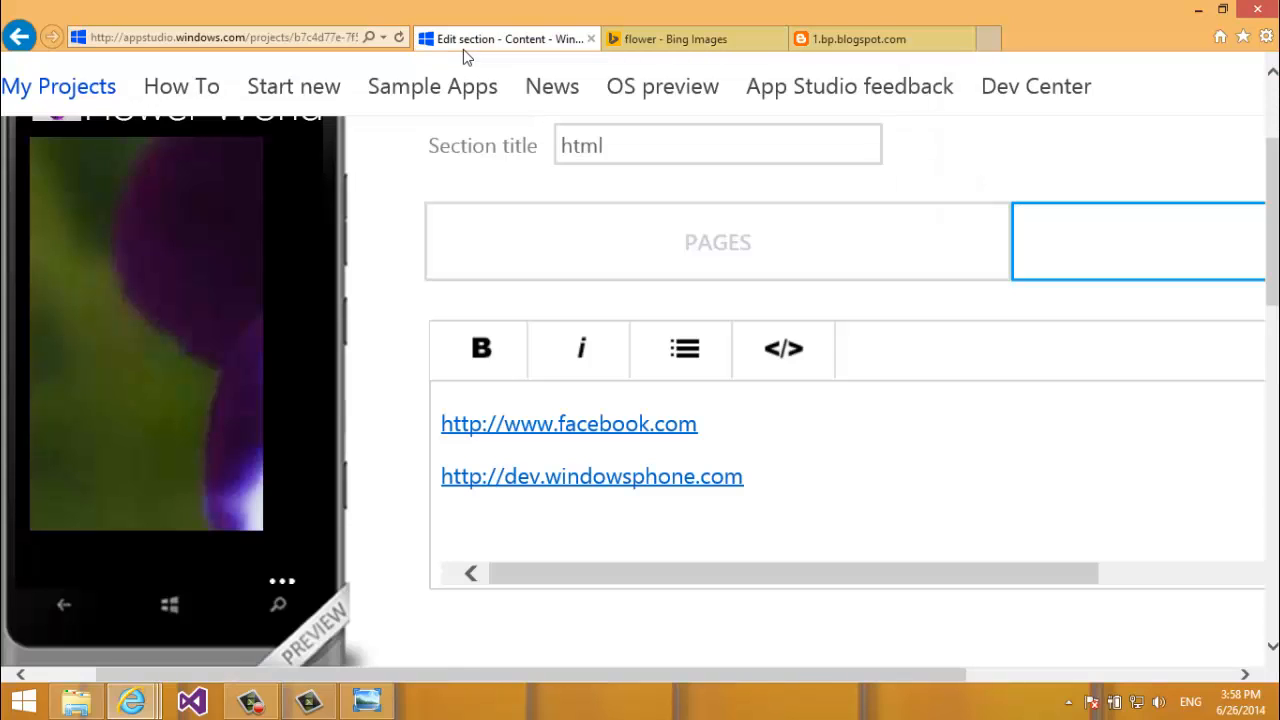
Replace the image's stuffkit address with the blogspot flowers-13.jpg URL in the HTML source and save.
left_click(828, 358)
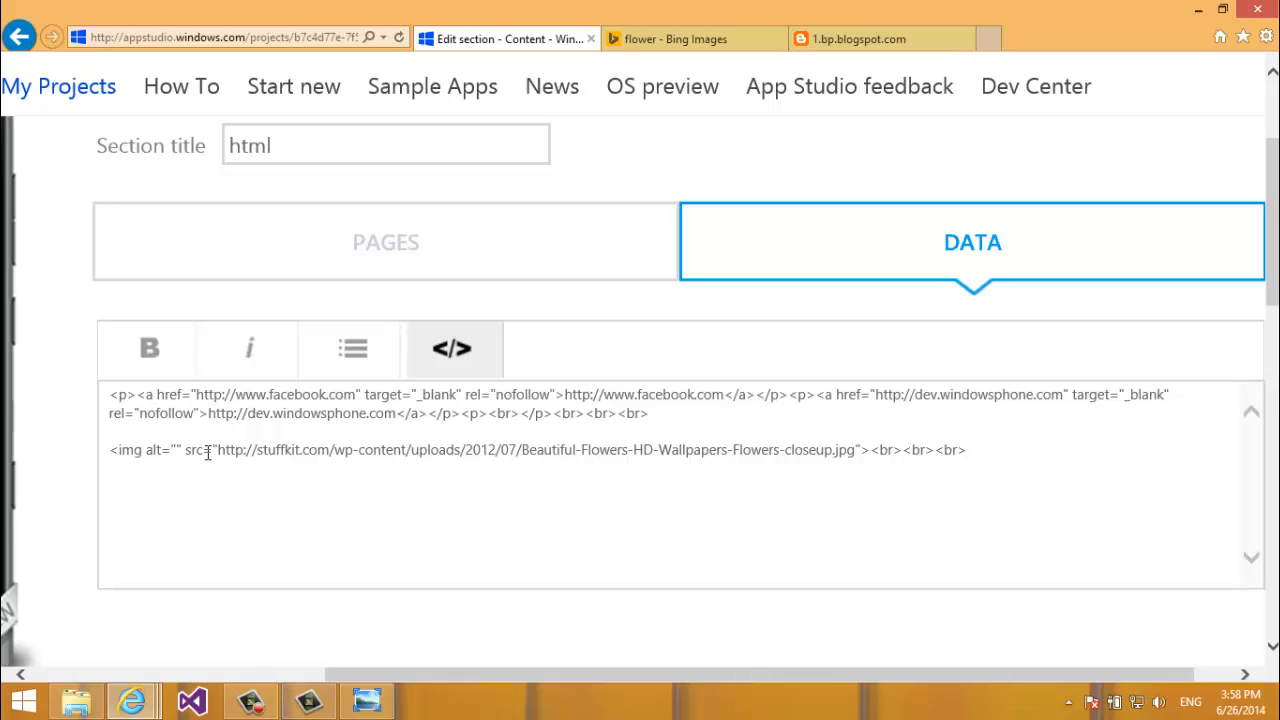
left_click_drag(216, 451, 857, 457)
type("http://1.bp.blogspot.com/-zoLd-fBa48A/UYoQqgrBqWI/AAAAAAAAABY/aQAT7EtZvUc/s1600/flowers-13.jpg")
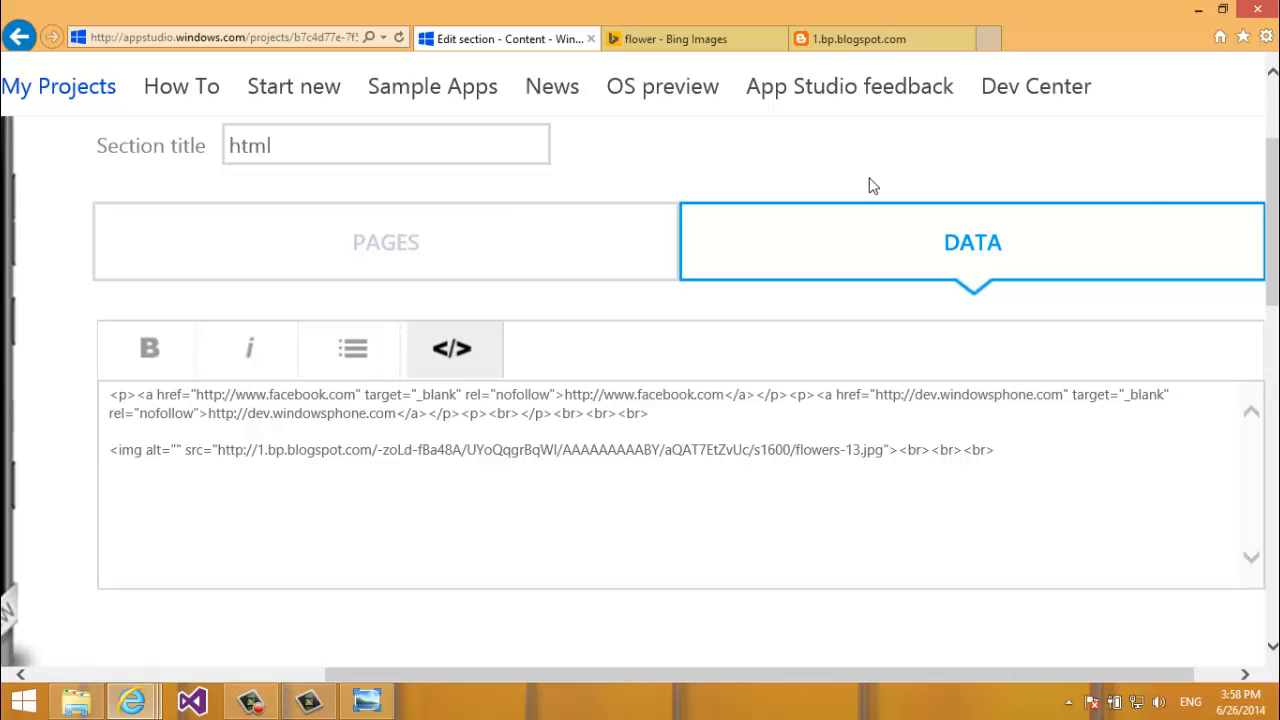
scroll(1200, 200, "up", 4)
left_click(1211, 437)
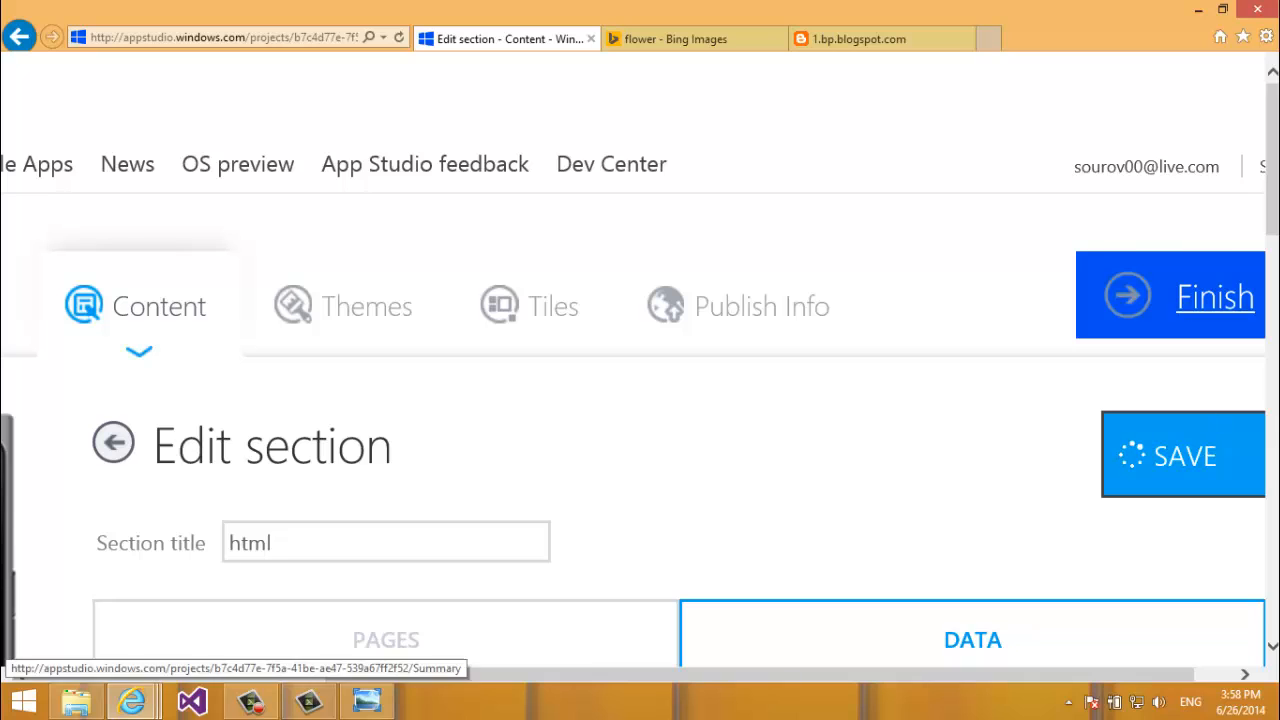
left_click_drag(1272, 185, 1272, 299)
key("ctrl+minus")
key("ctrl+minus")
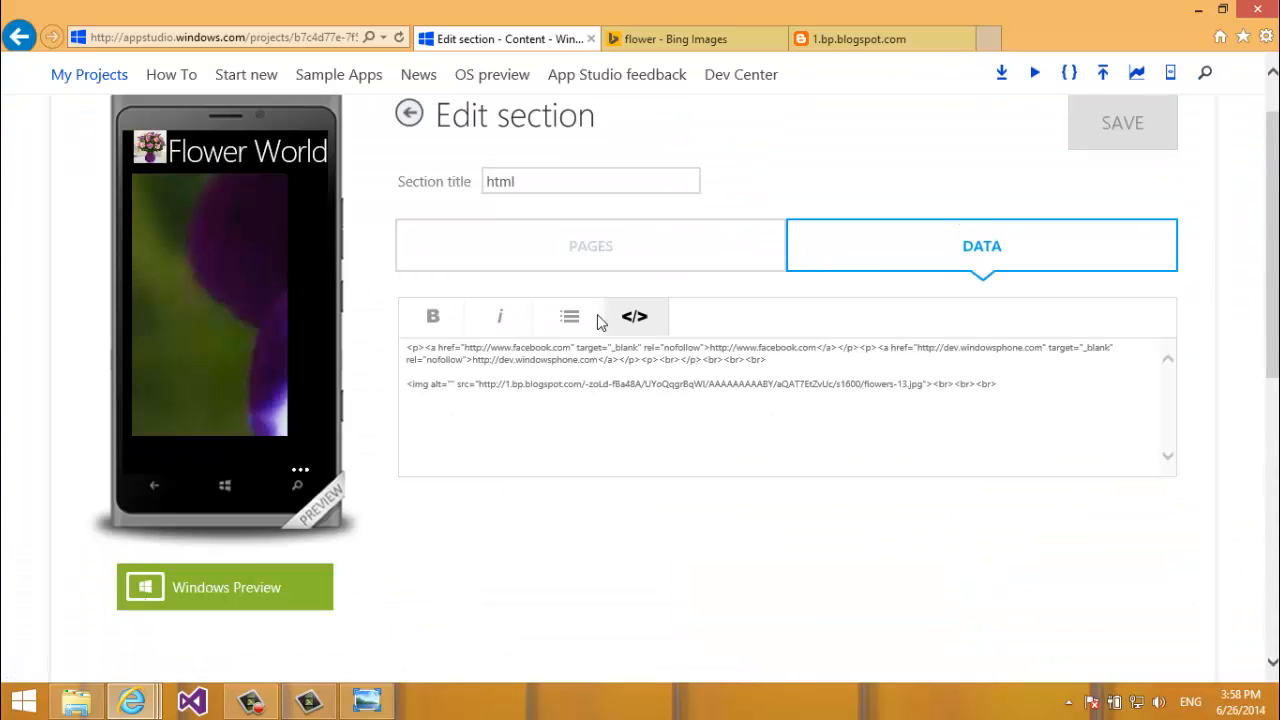
Return to the formatted editor around the flower image and save the html section.
left_click(630, 322)
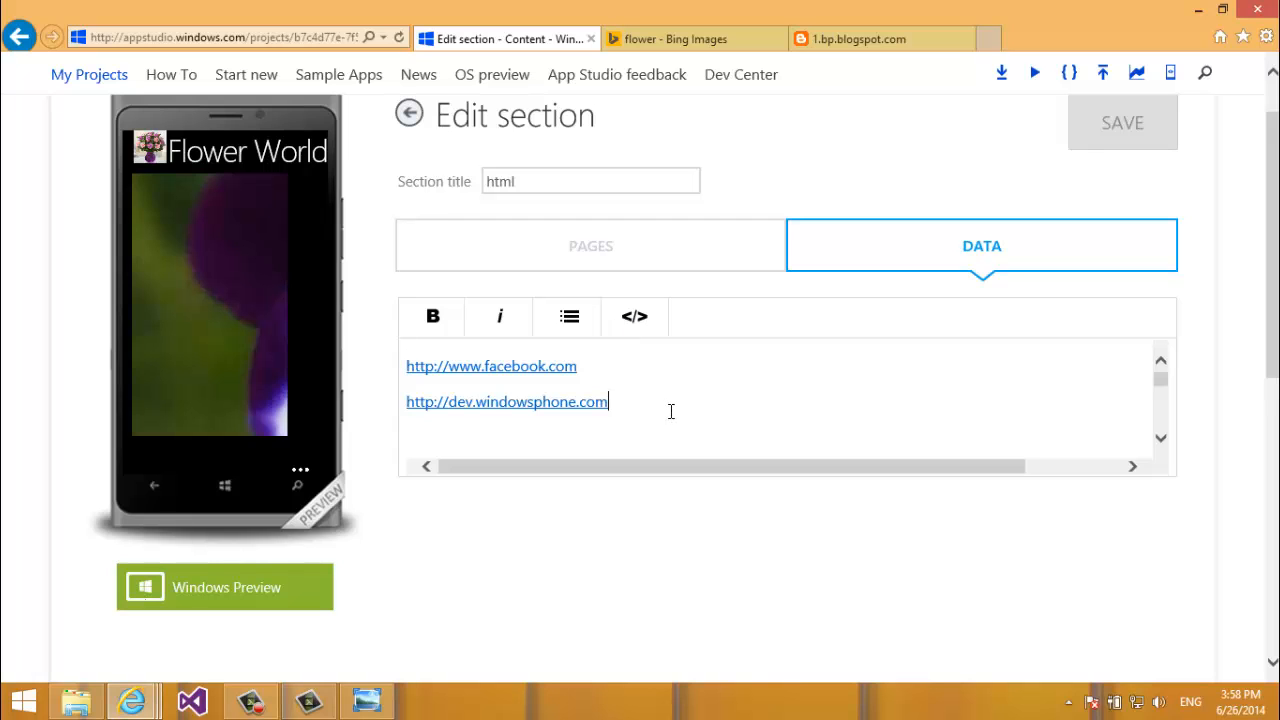
key("Down")
key("Down")
key("Down")
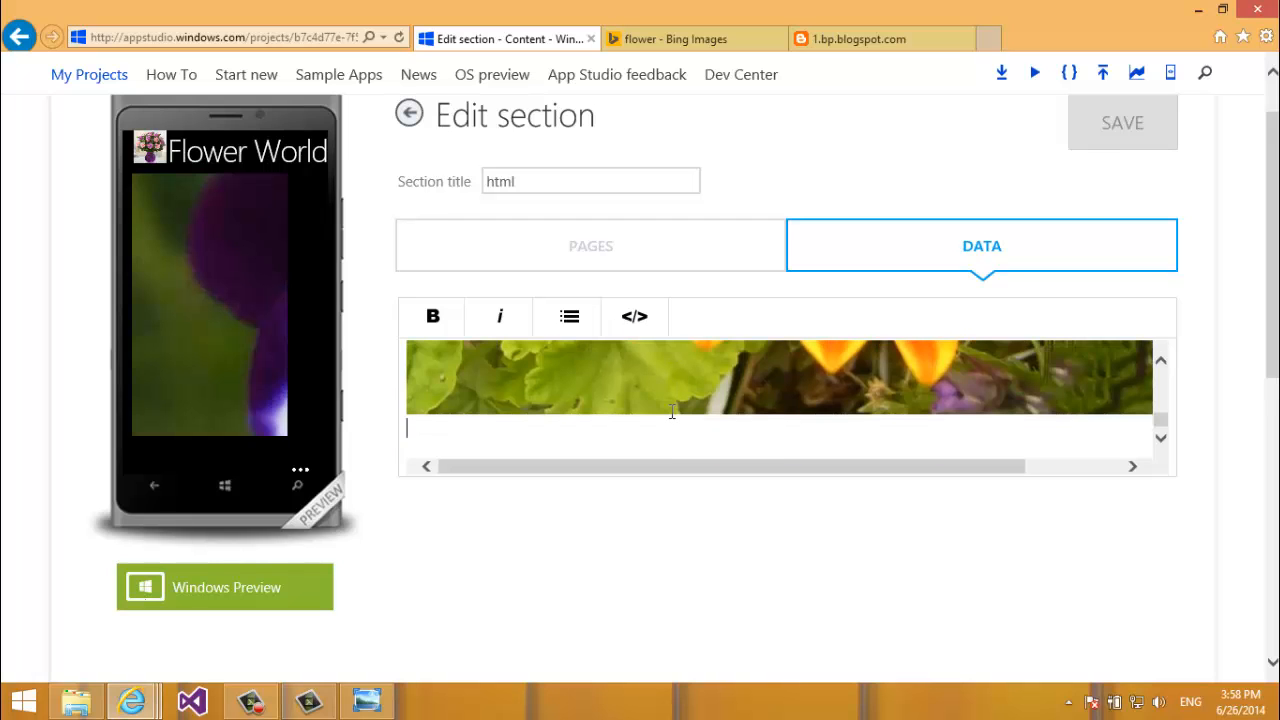
key("Up")
key("Up")
key("Down")
key("Down")
key("Up")
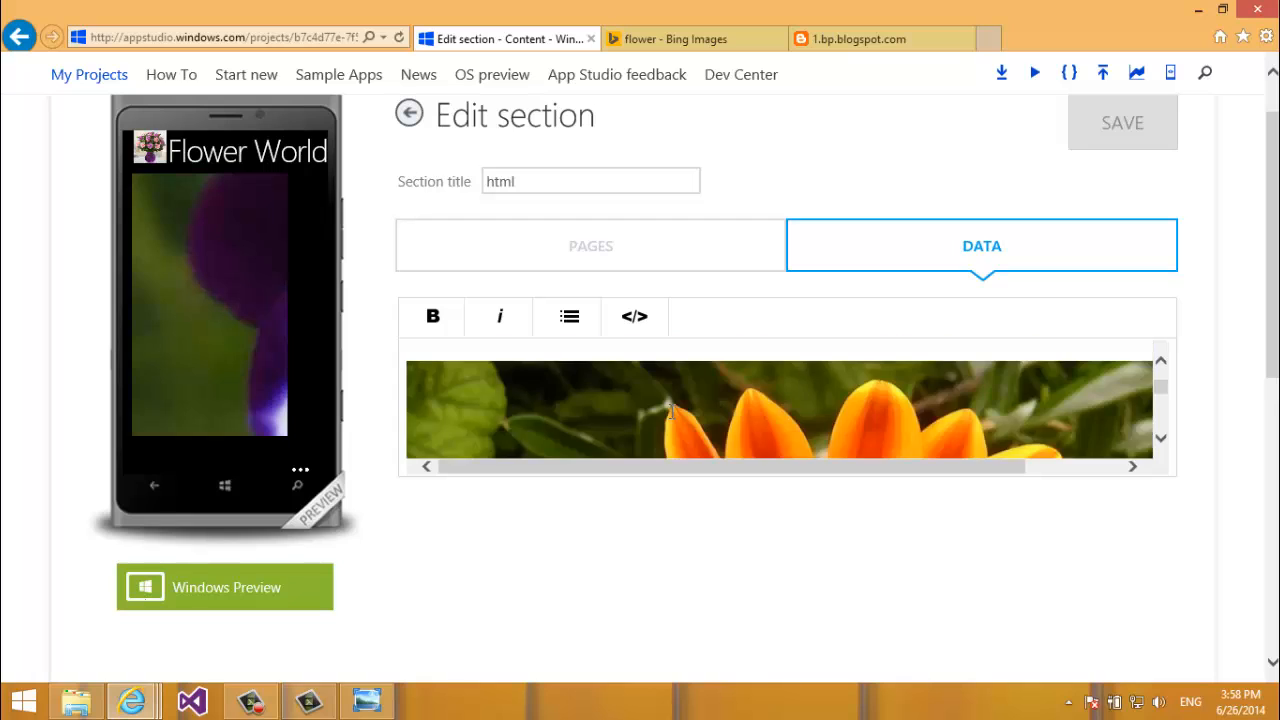
key("Up")
left_click(1118, 121)
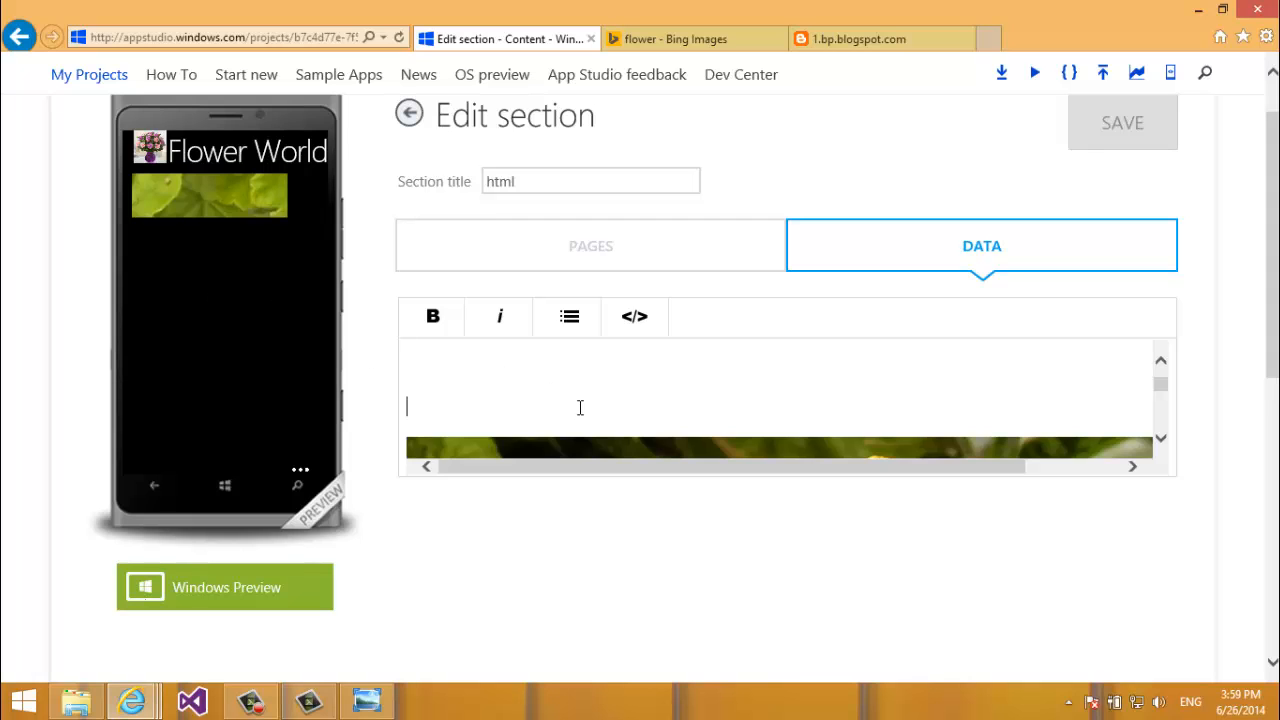
Scroll through the phone preview to confirm the orange gazania photo appears.
scroll(580, 407, "down", 2)
scroll(580, 407, "up", 2)
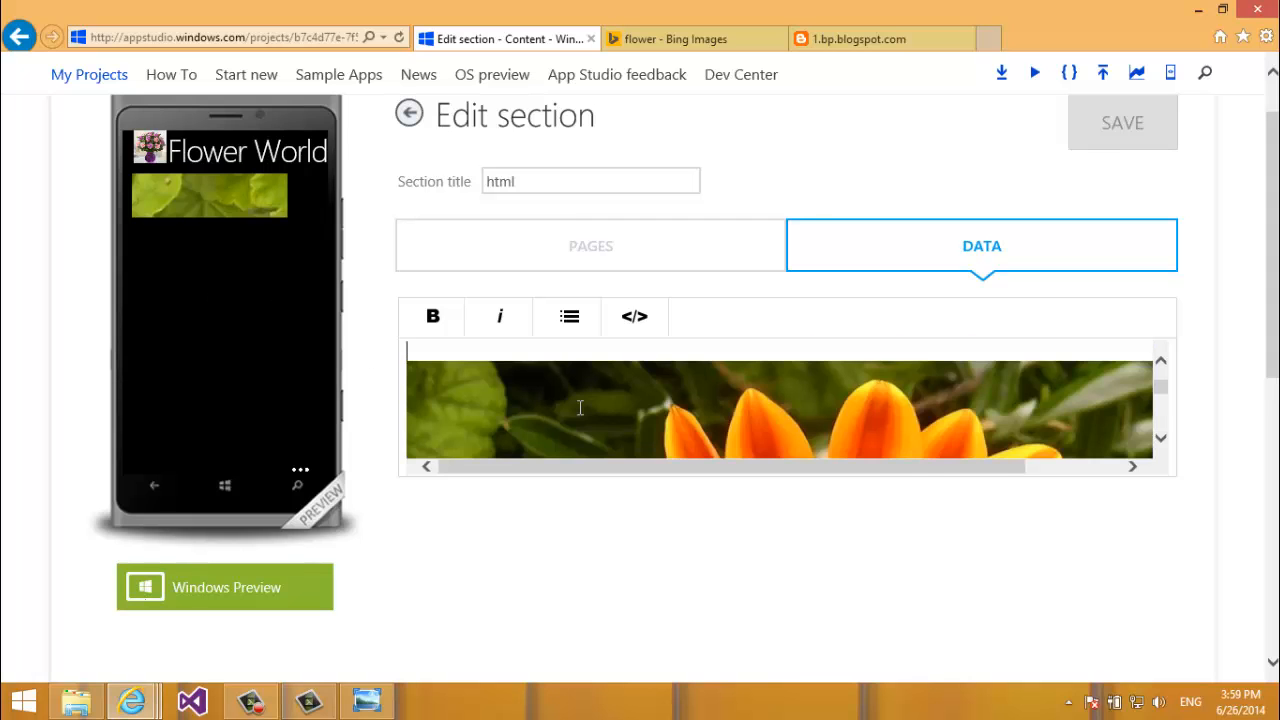
left_click_drag(219, 306, 266, 423)
left_click_drag(251, 351, 317, 268)
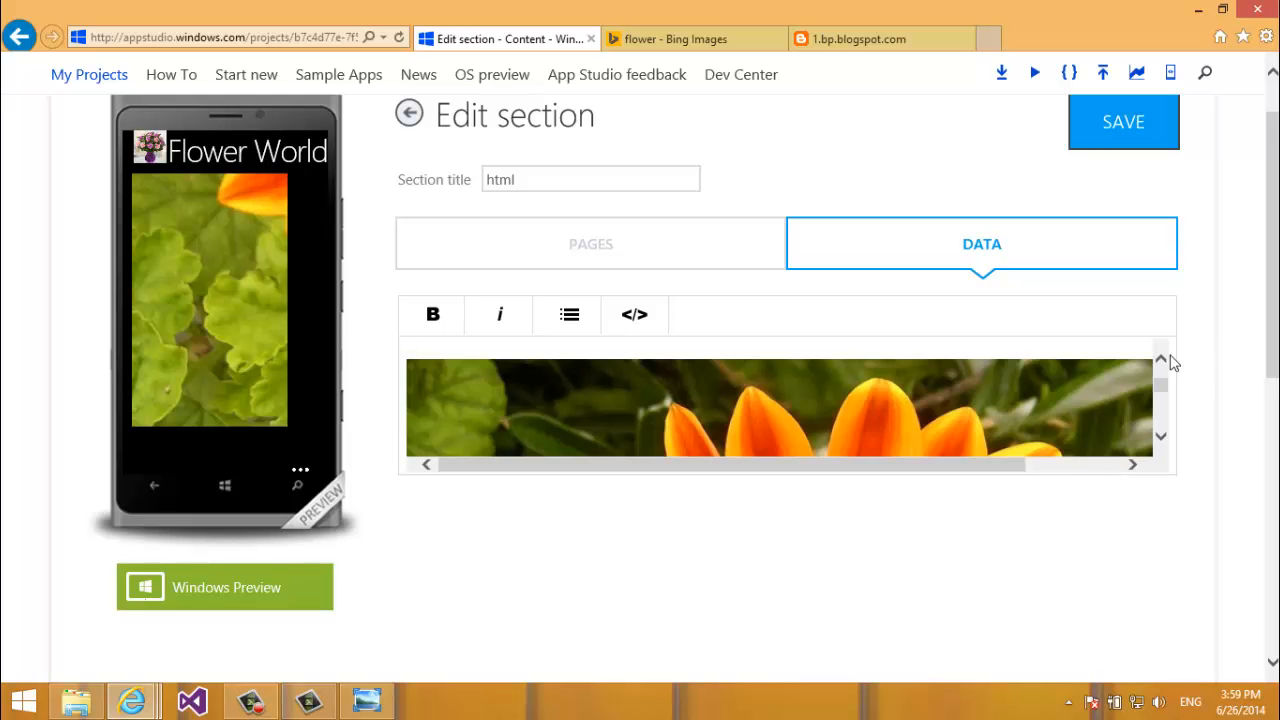
left_click_drag(1166, 390, 1160, 428)
scroll(1150, 380, "up", 2)
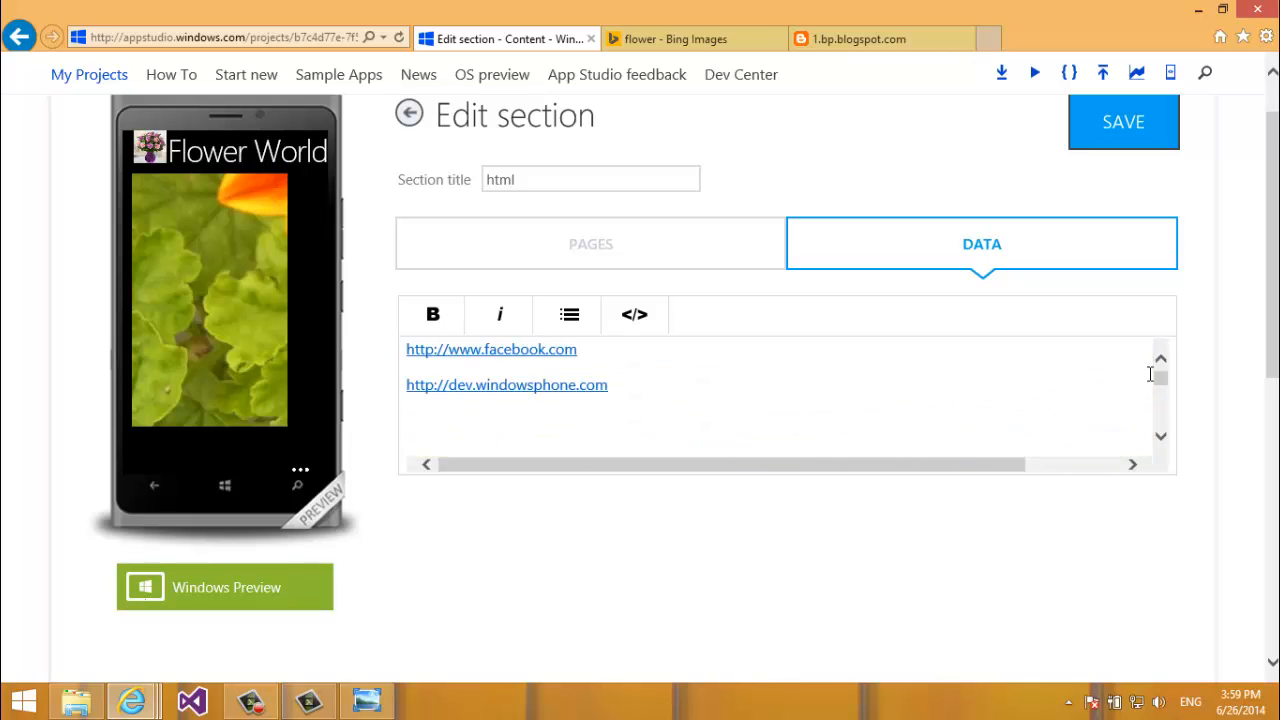
Add width="50" height="50" to the flower image tag and save the resized image.
left_click(635, 316)
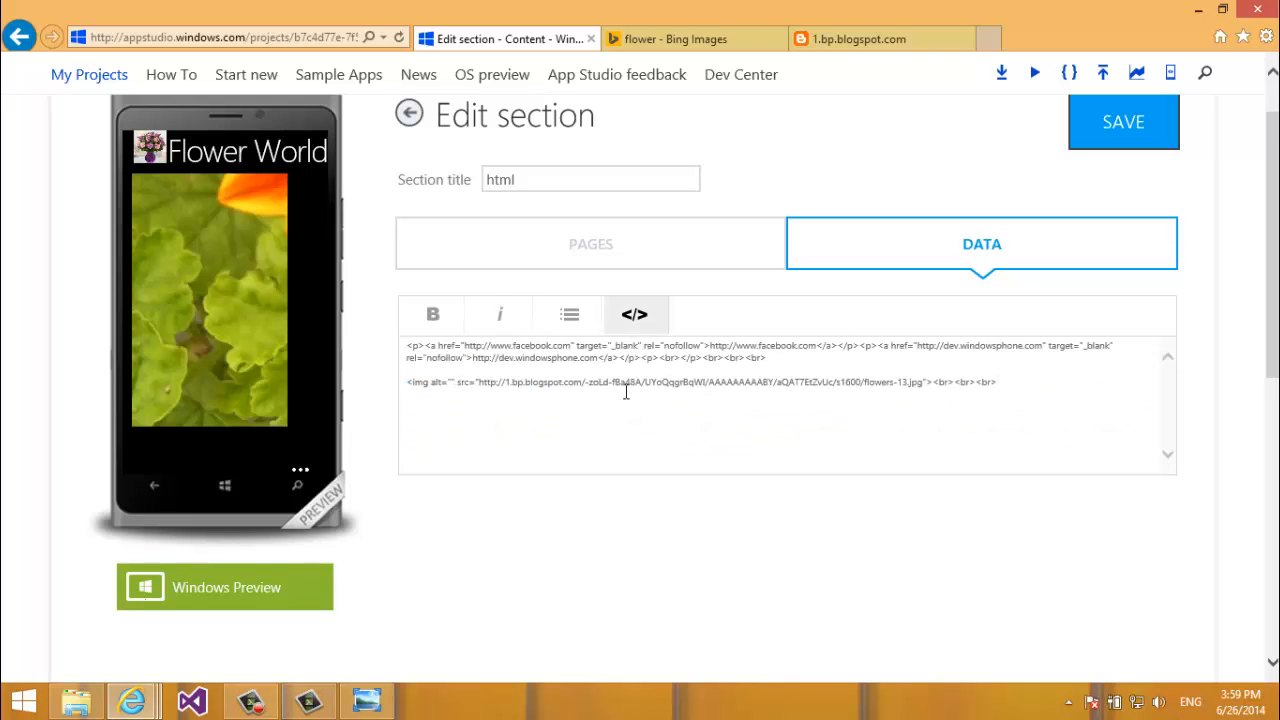
type("width")
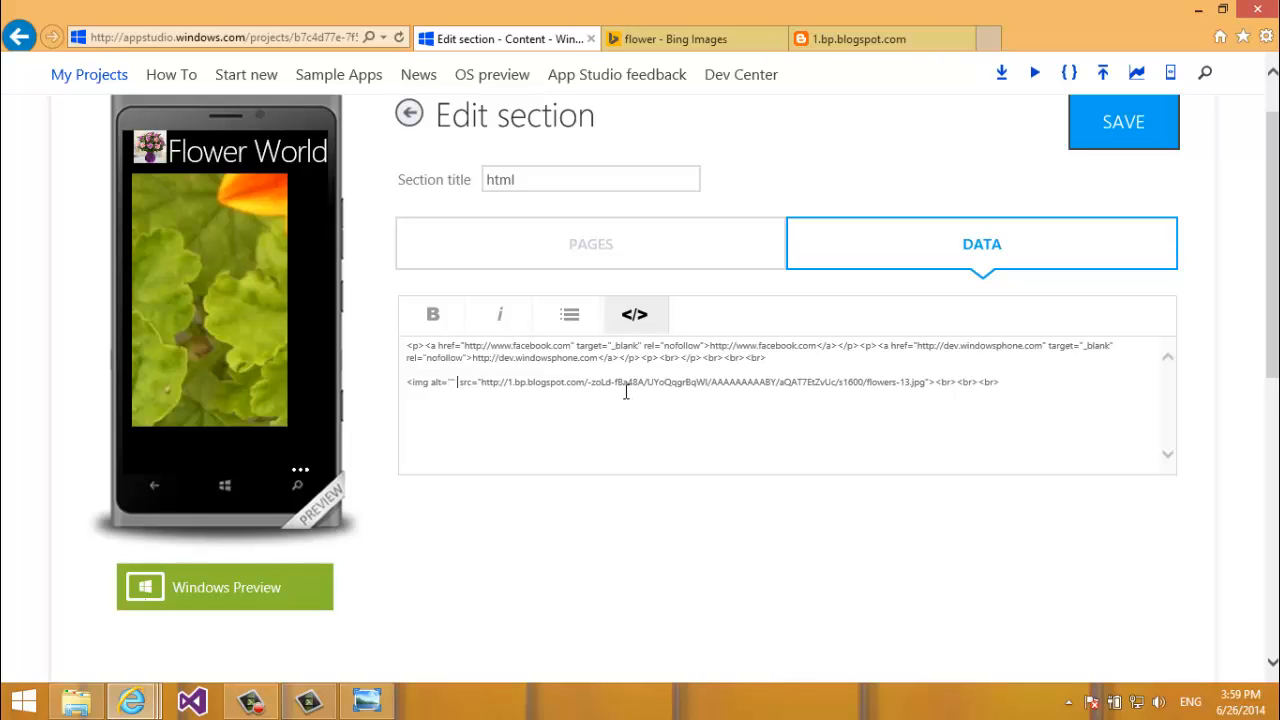
type("=")
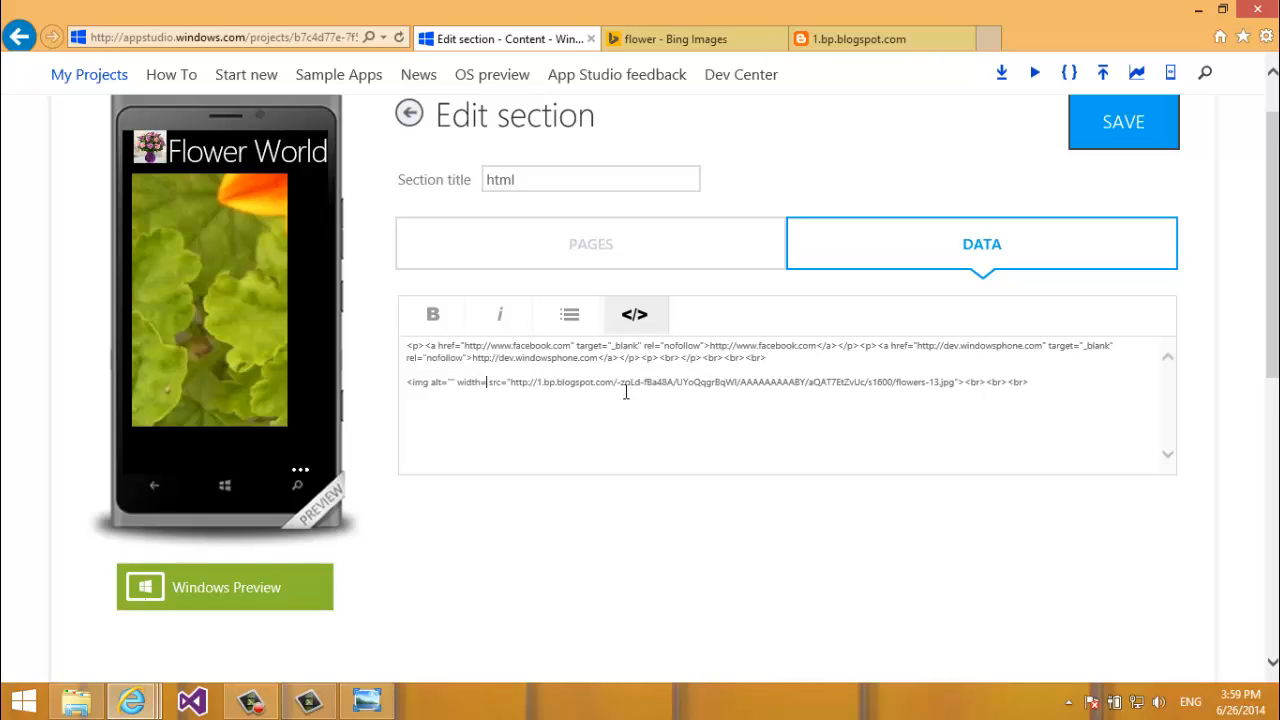
type("\"50")
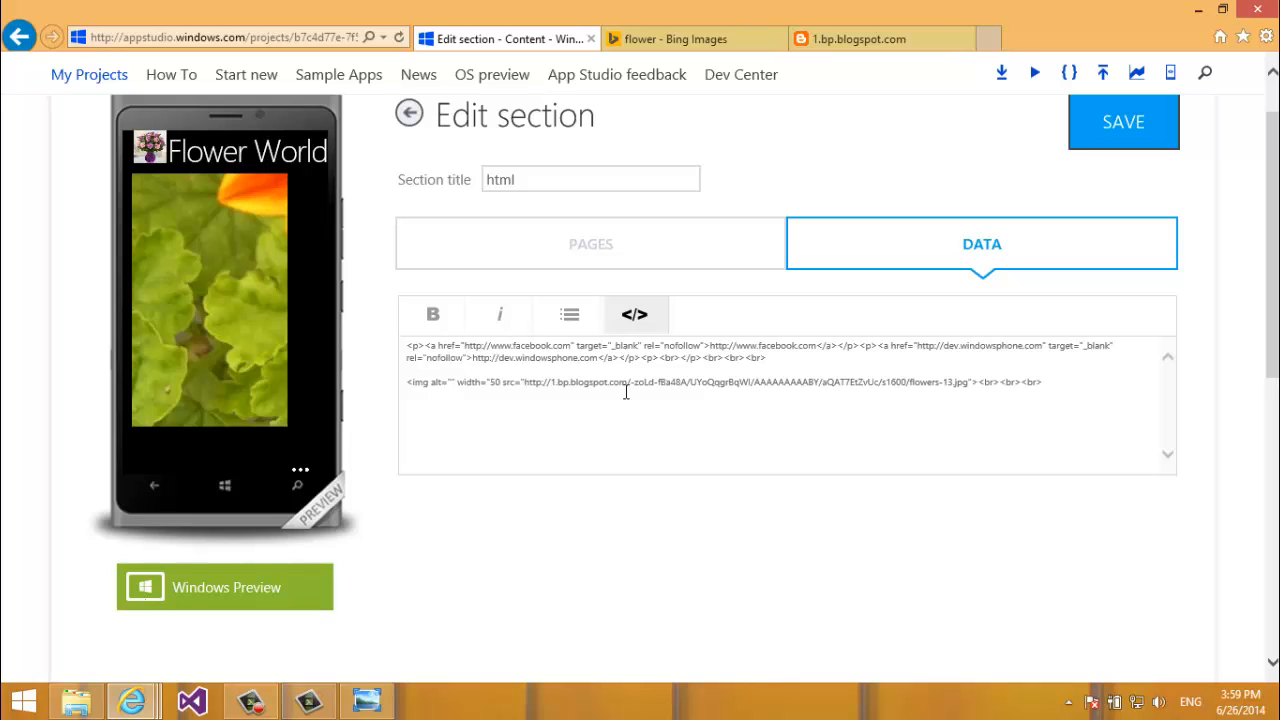
type("\" heigh")
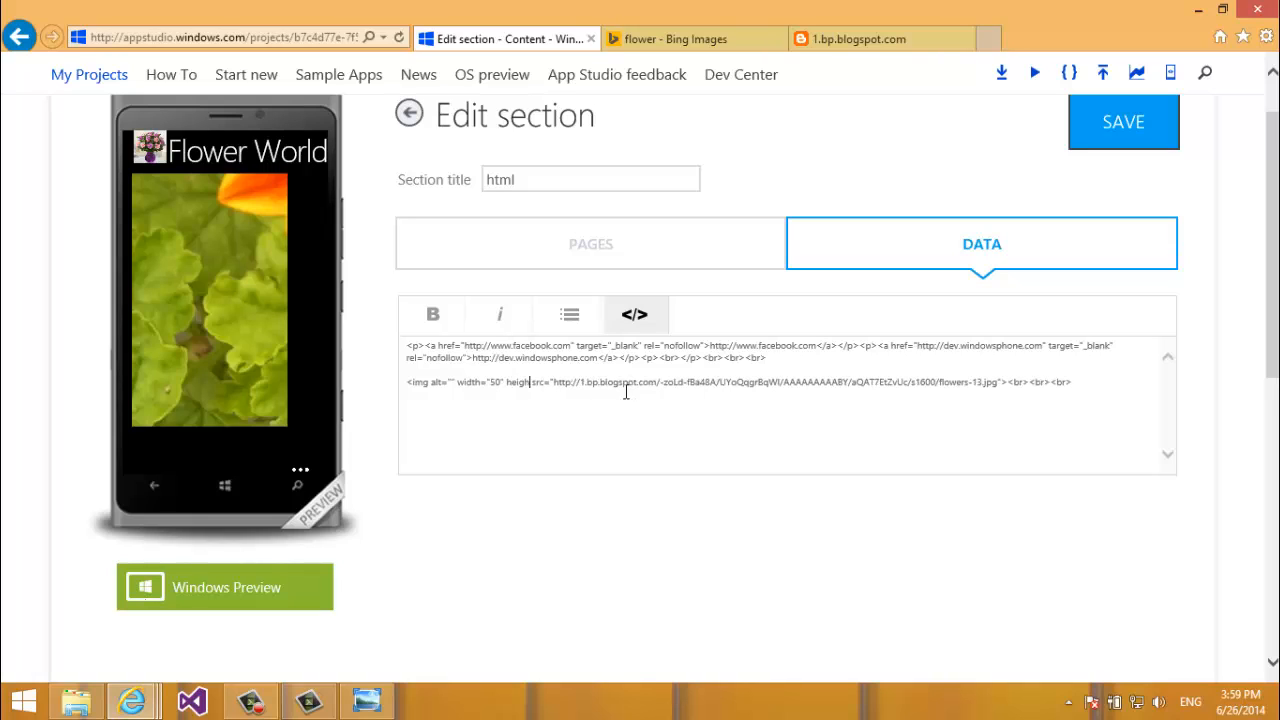
type("t=")
type("\"50\"")
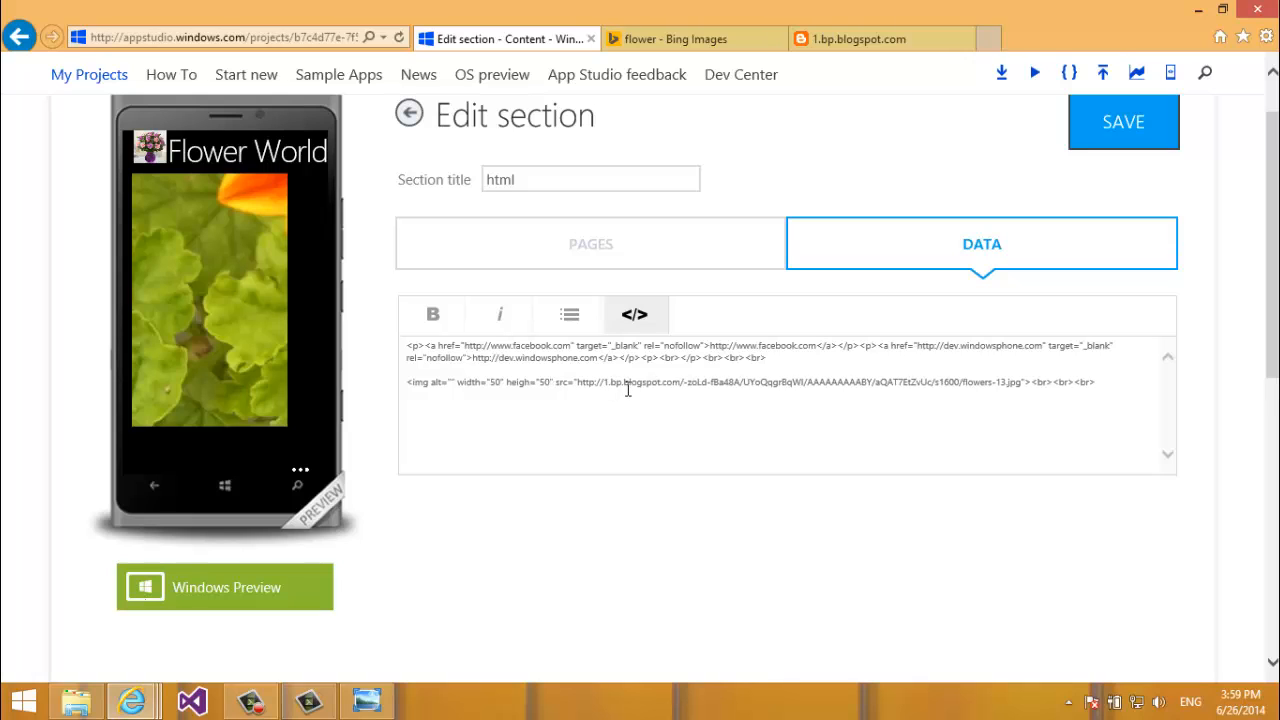
key("ctrl+a")
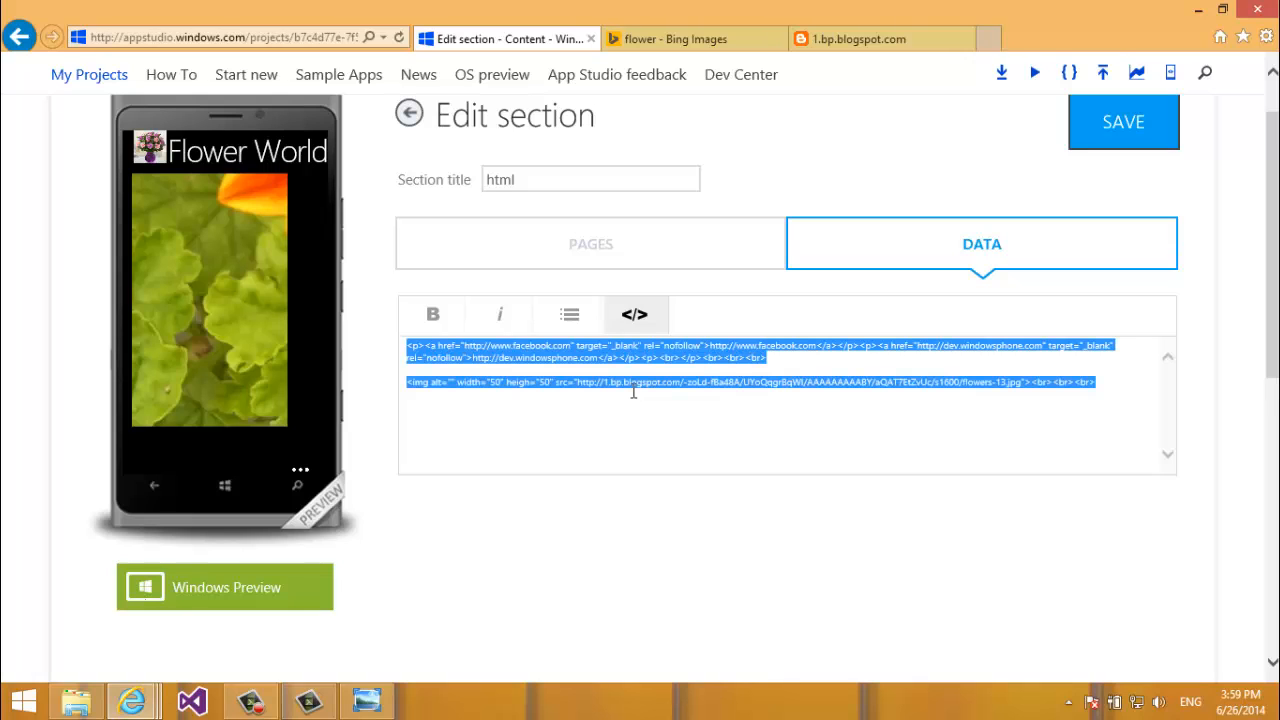
left_click(617, 322)
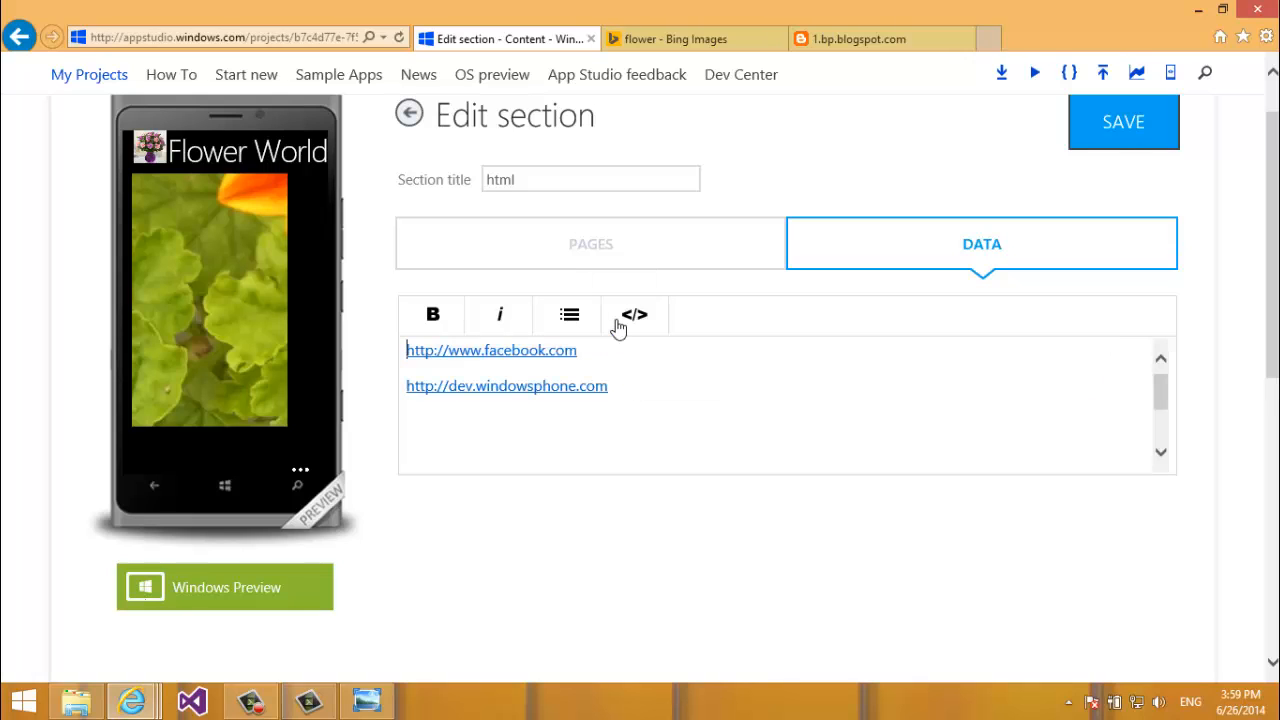
left_click(683, 406)
key("Down")
key("Down")
key("Down")
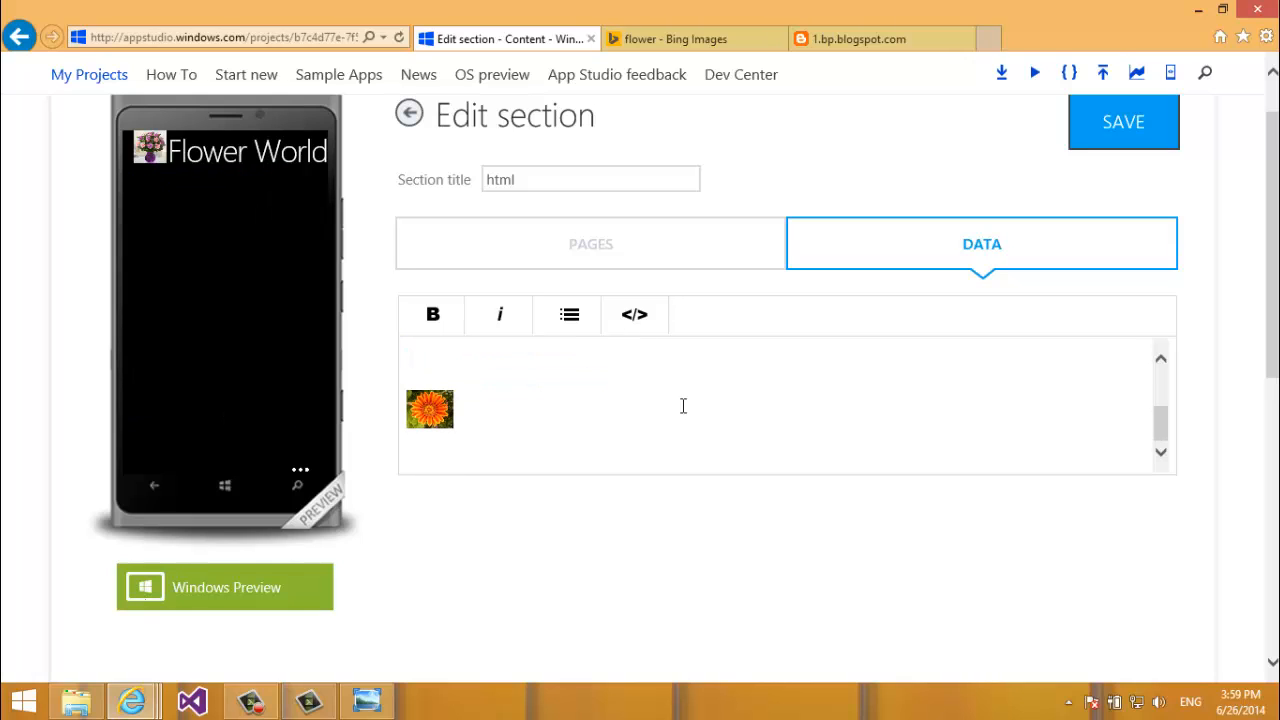
key("Up")
key("Up")
key("Up")
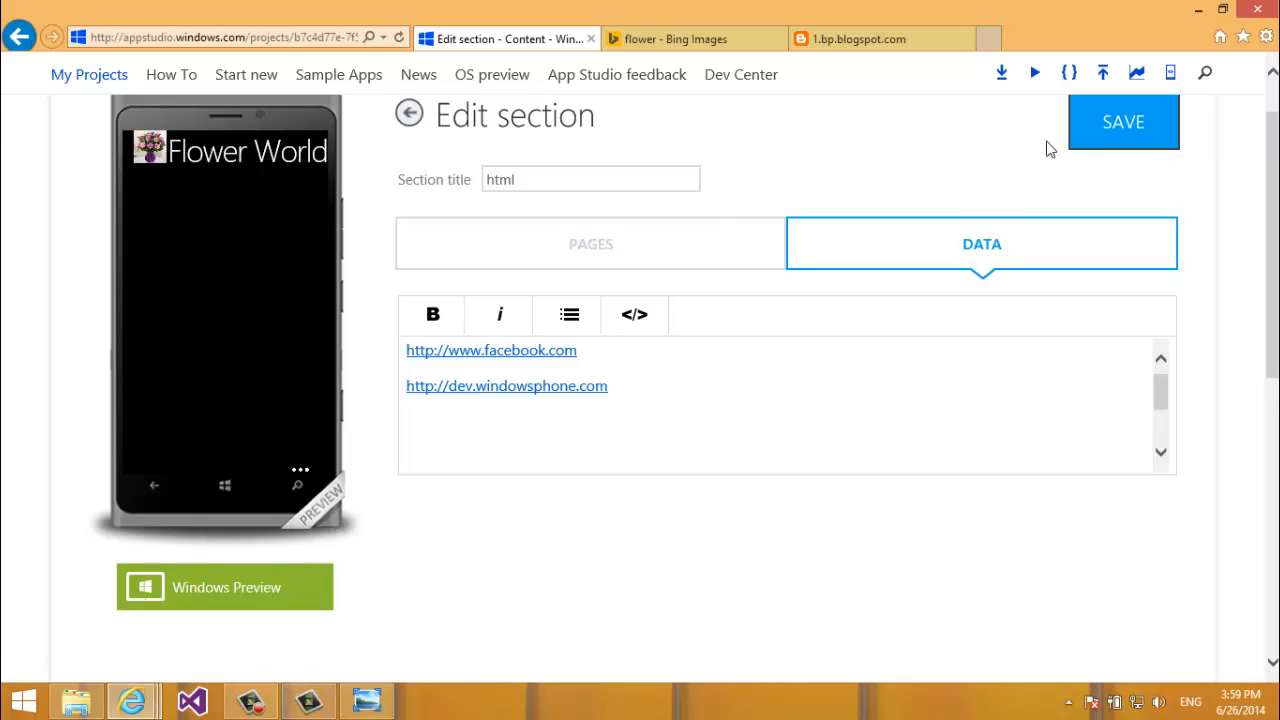
left_click(1085, 141)
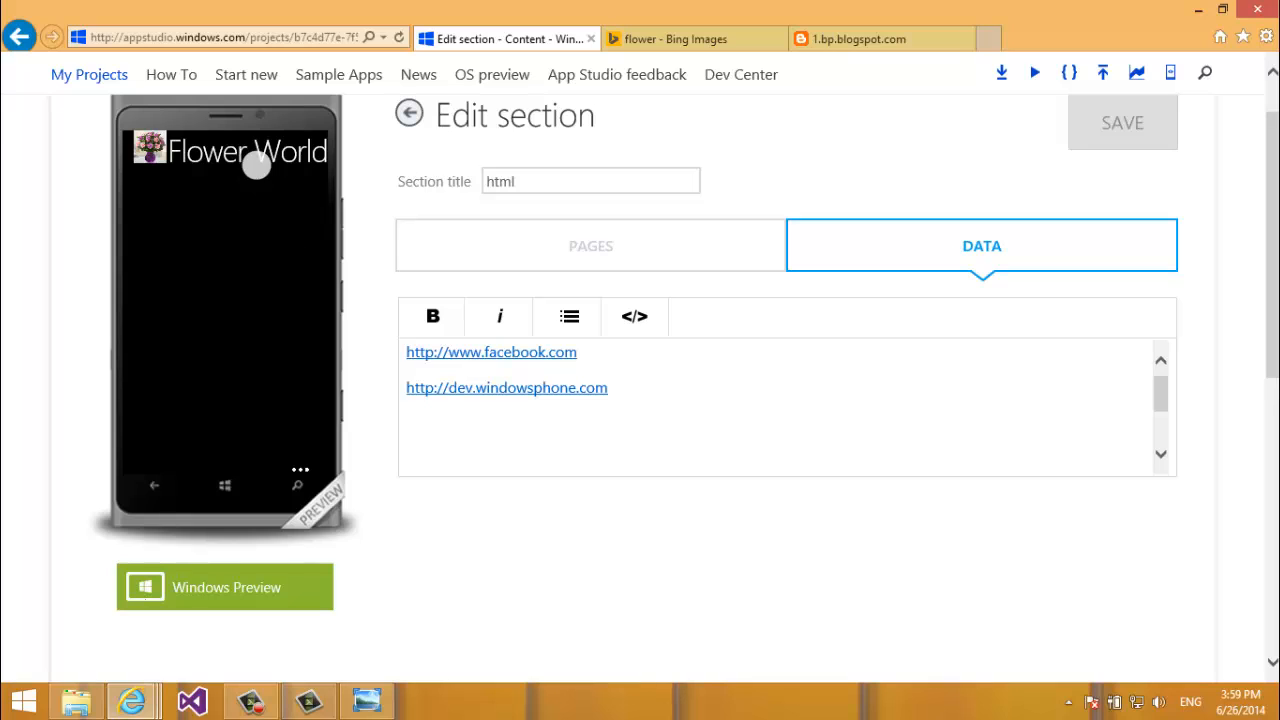
Reopen the html section's data content in raw HTML source view.
left_click(520, 256)
left_click(894, 266)
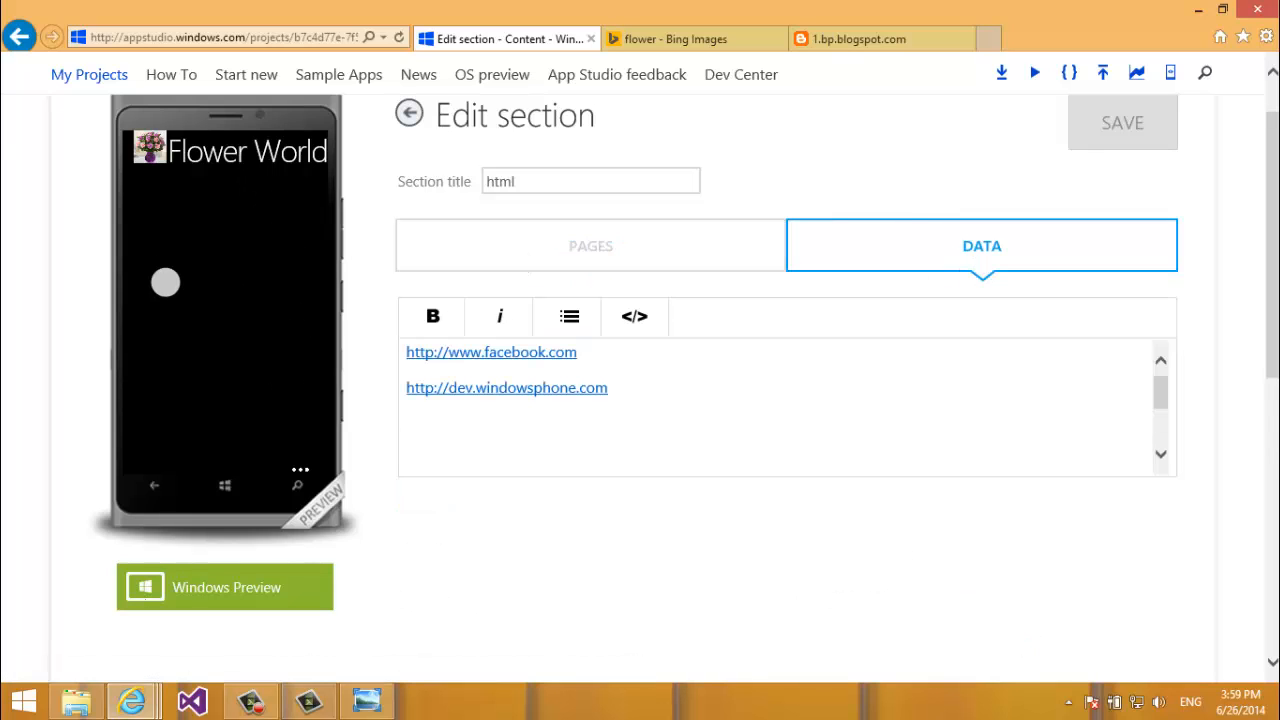
left_click(634, 318)
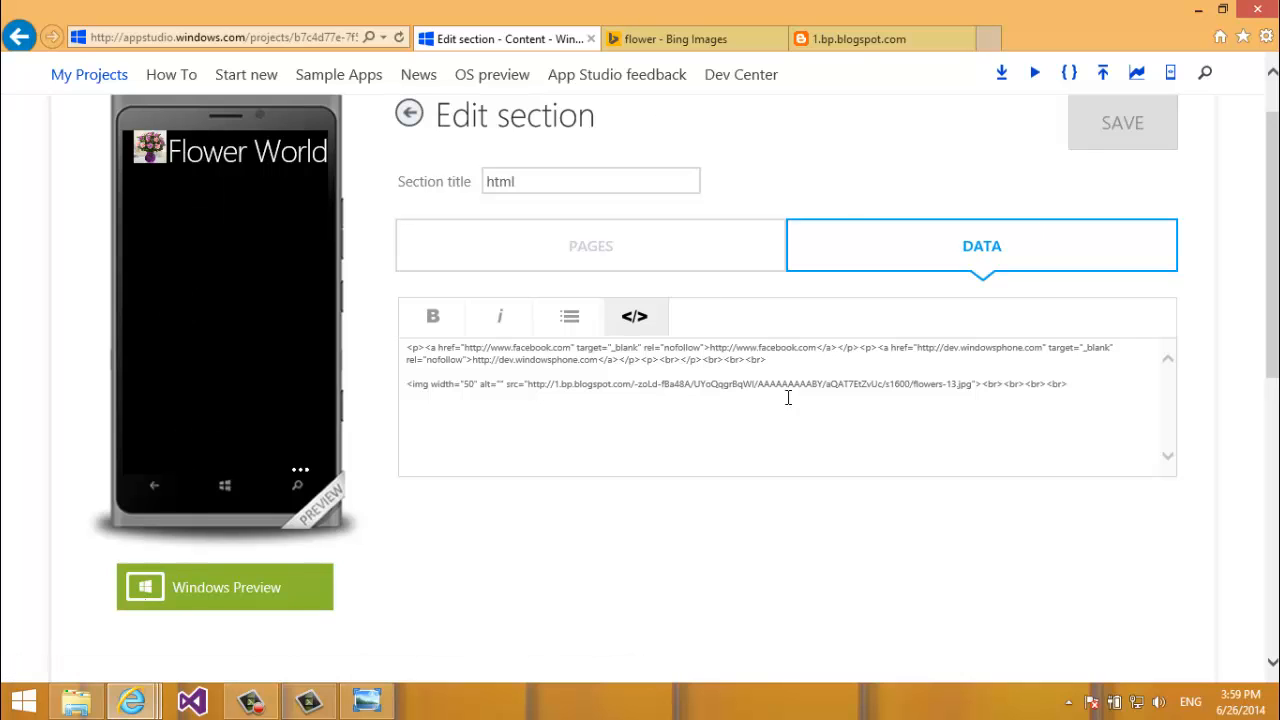
Change the flower image tag to width="400" with height="400" and save.
left_click(519, 385)
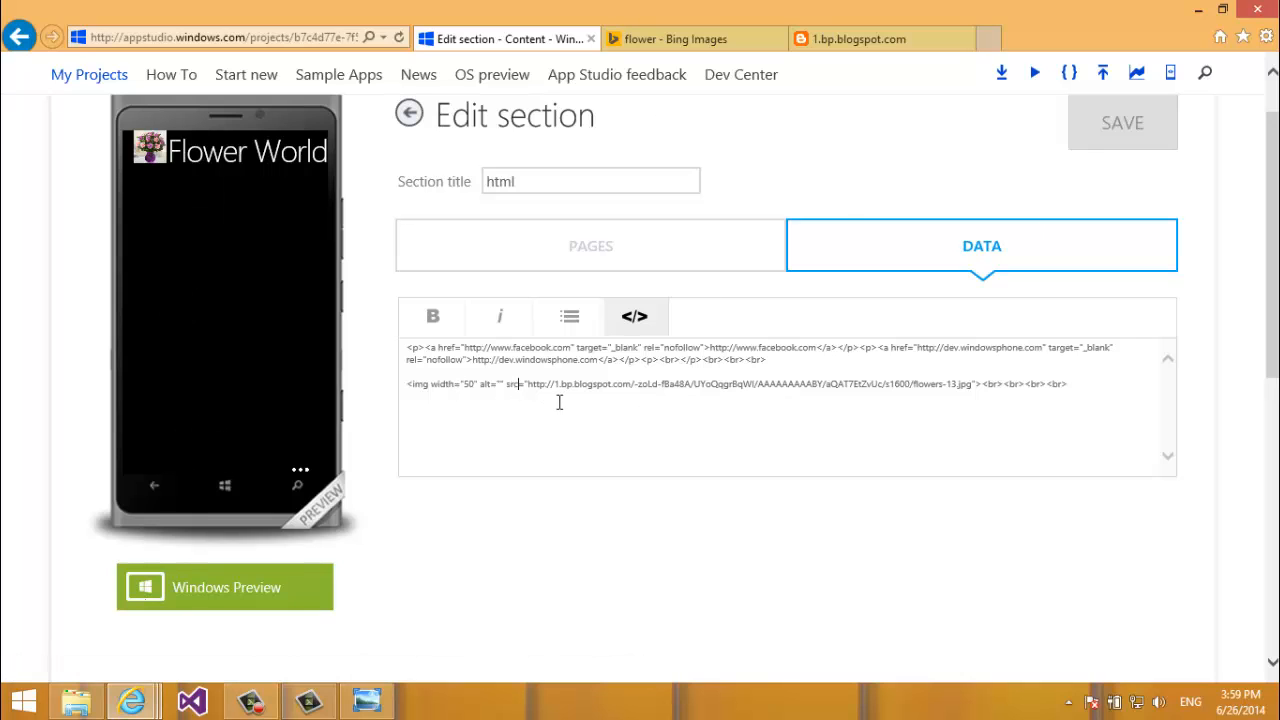
left_click(477, 378)
key("Down")
key("Right")
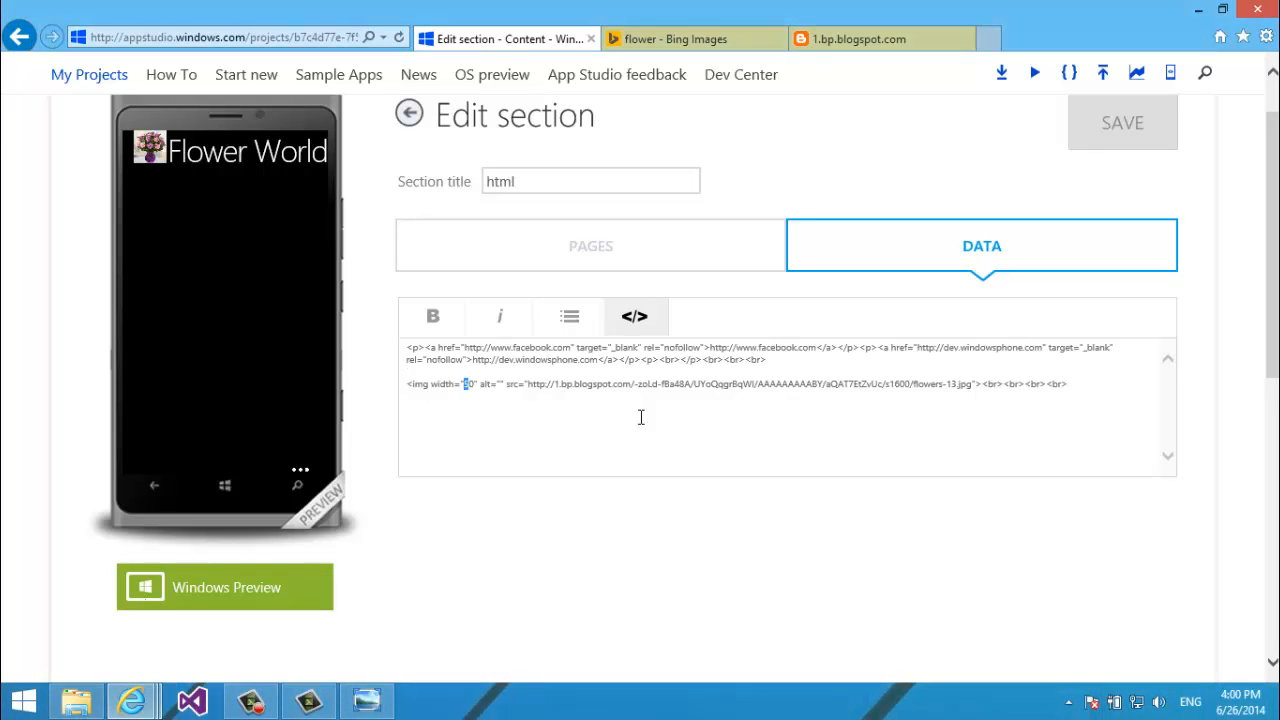
type("0")
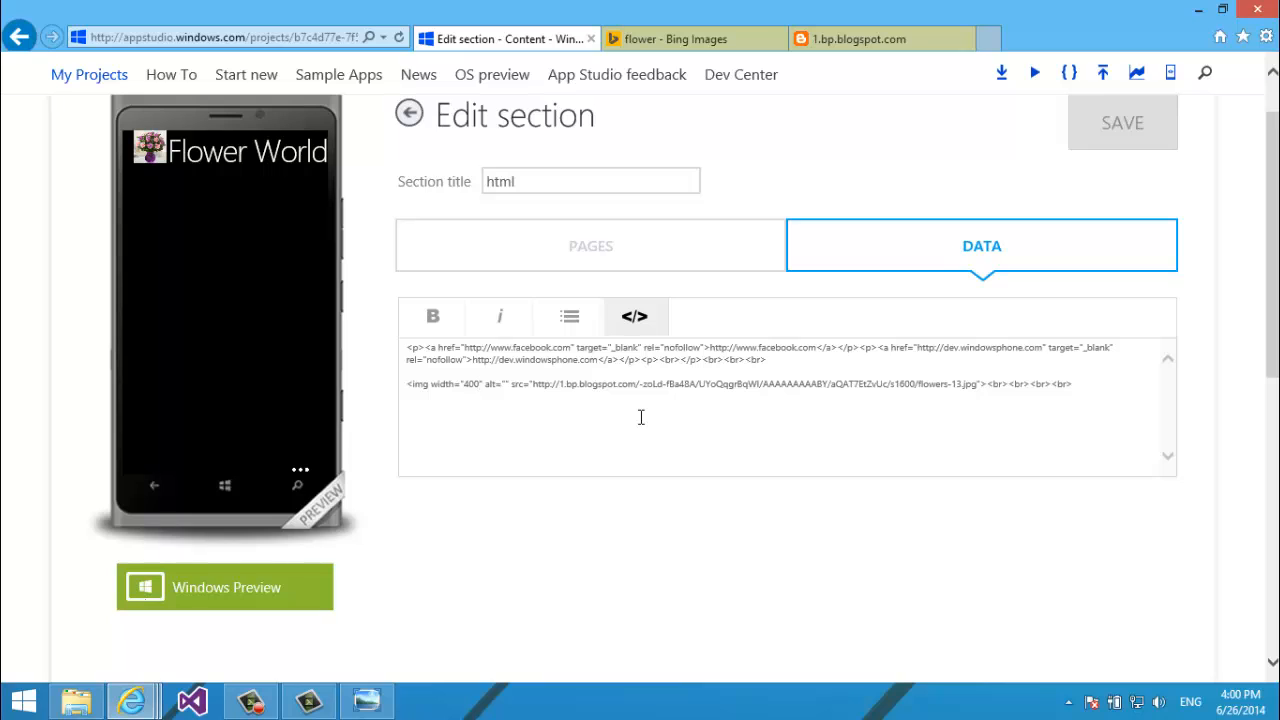
type("\"")
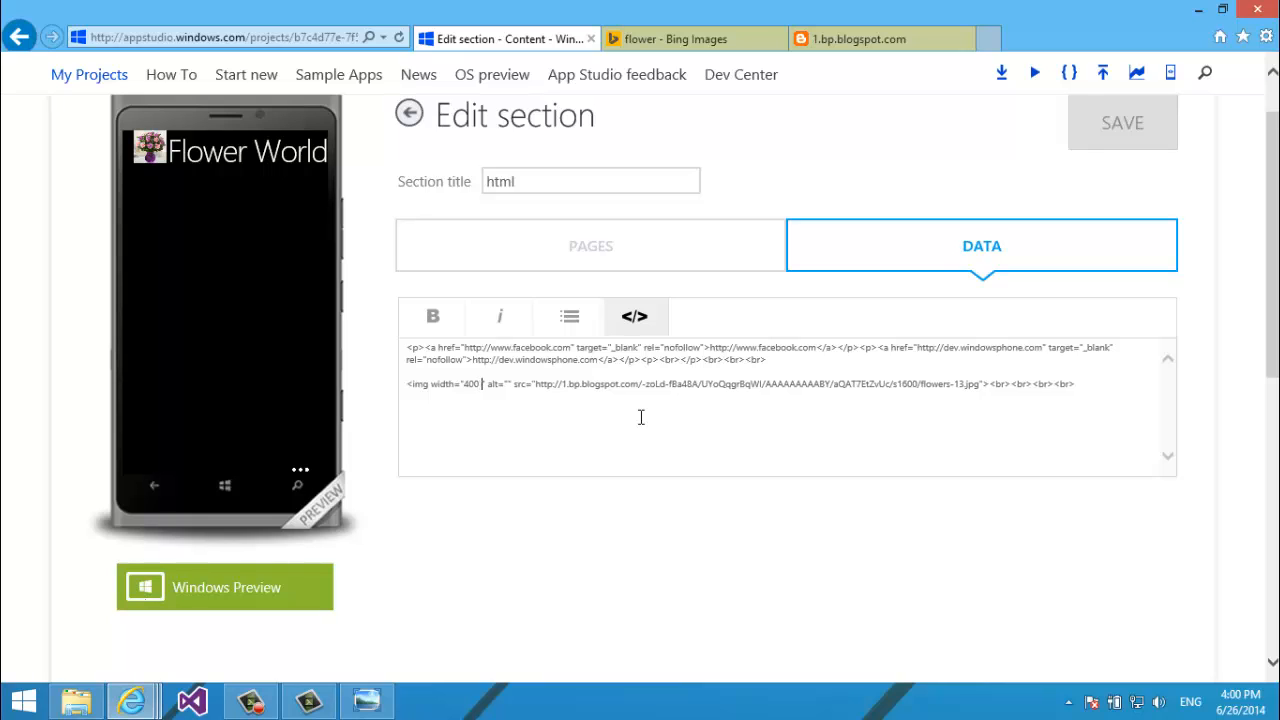
key("Delete")
type("height")
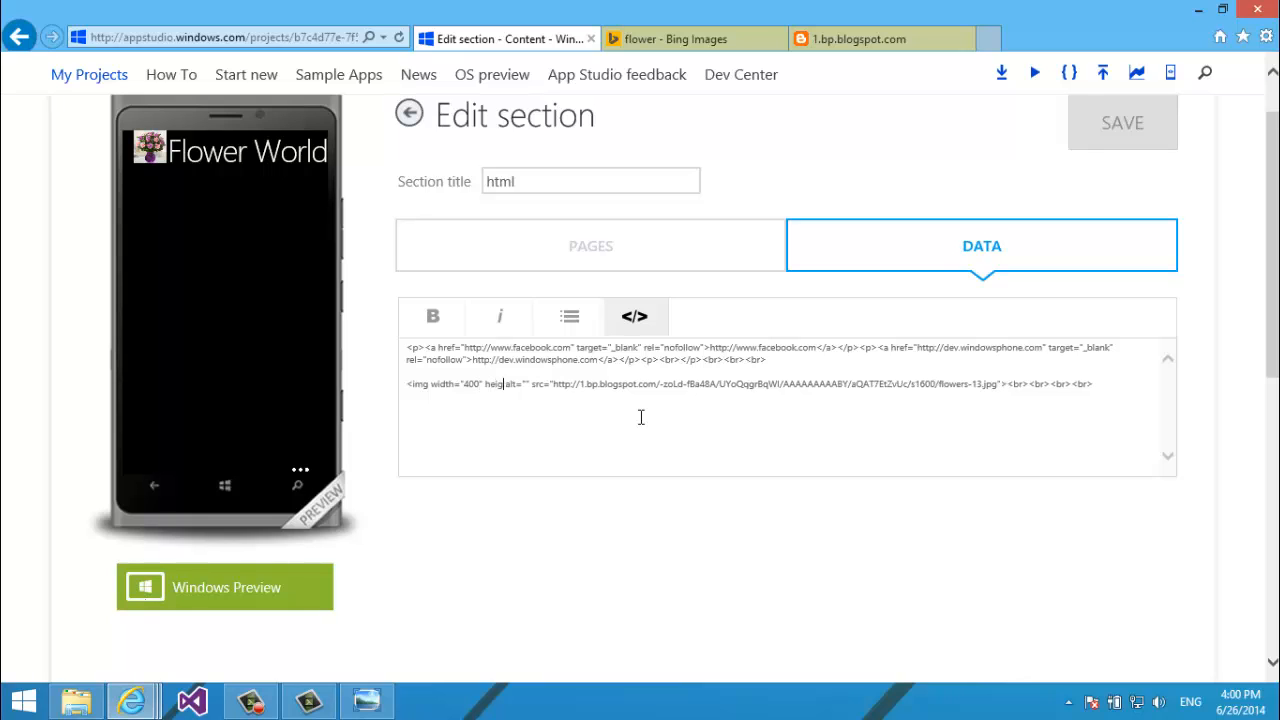
type("=\"400\"")
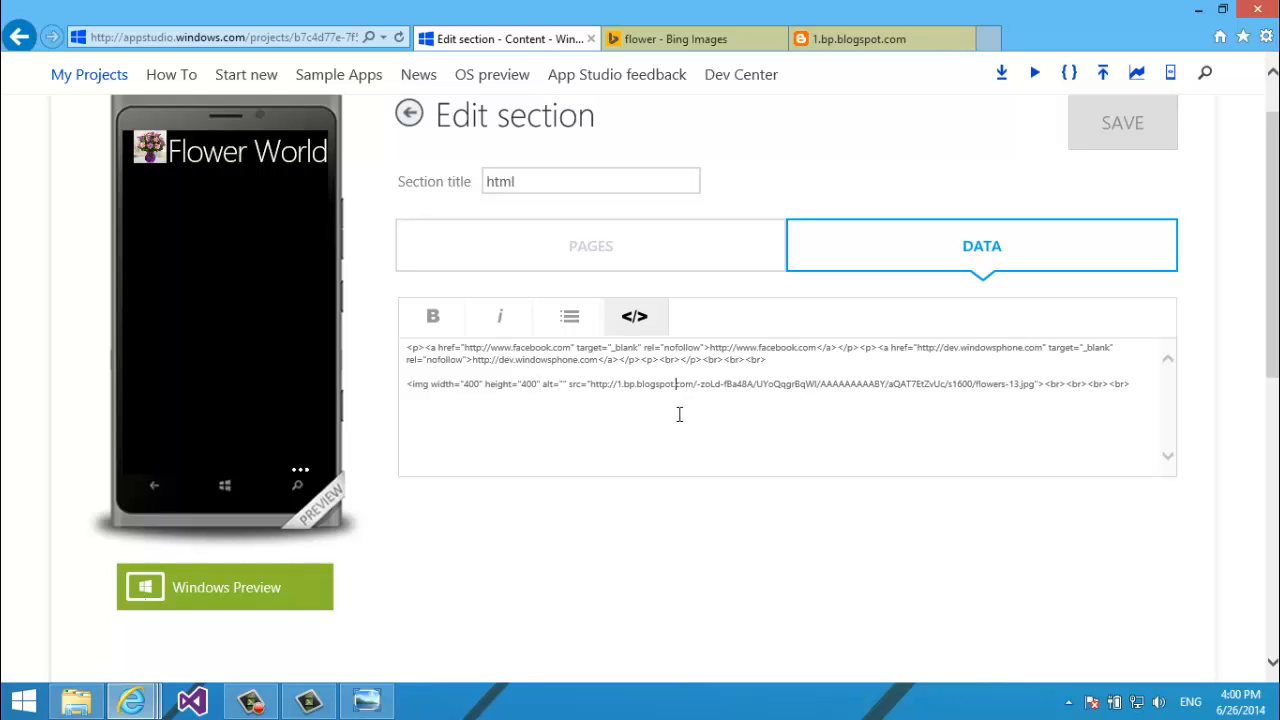
left_click(1111, 146)
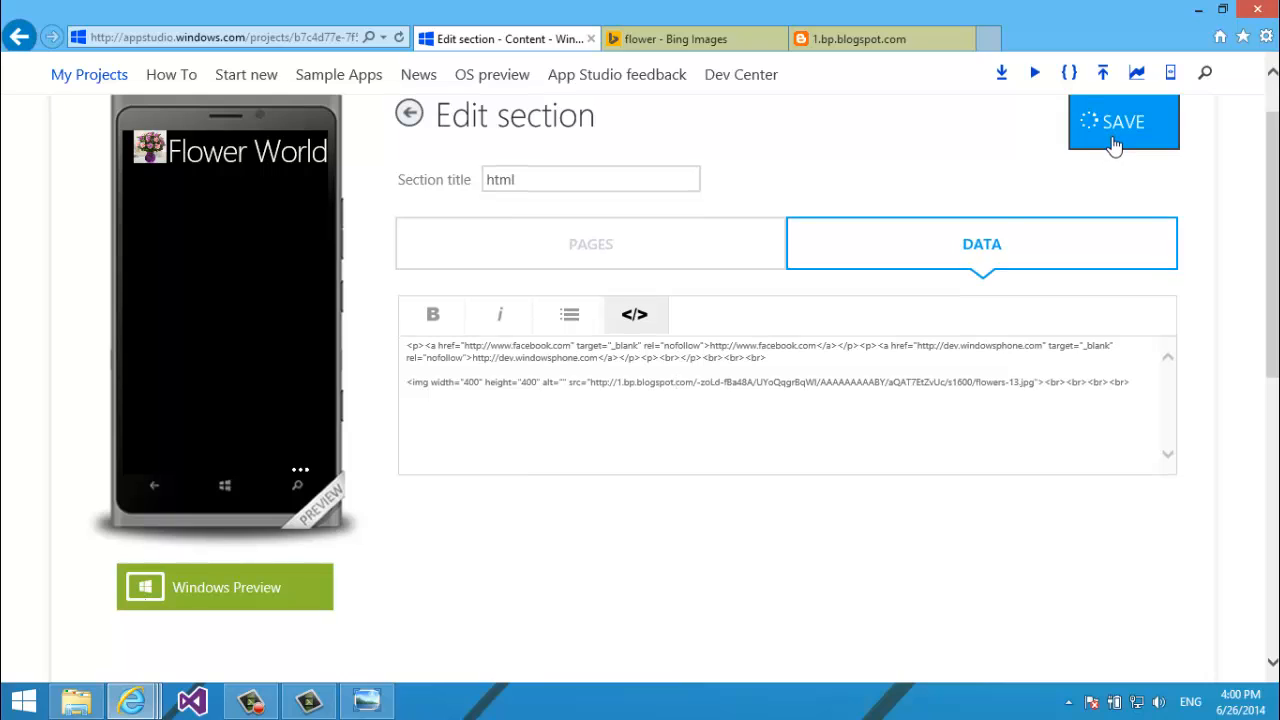
Remove the empty line above the image, save the section, and return to main sections.
left_click(634, 318)
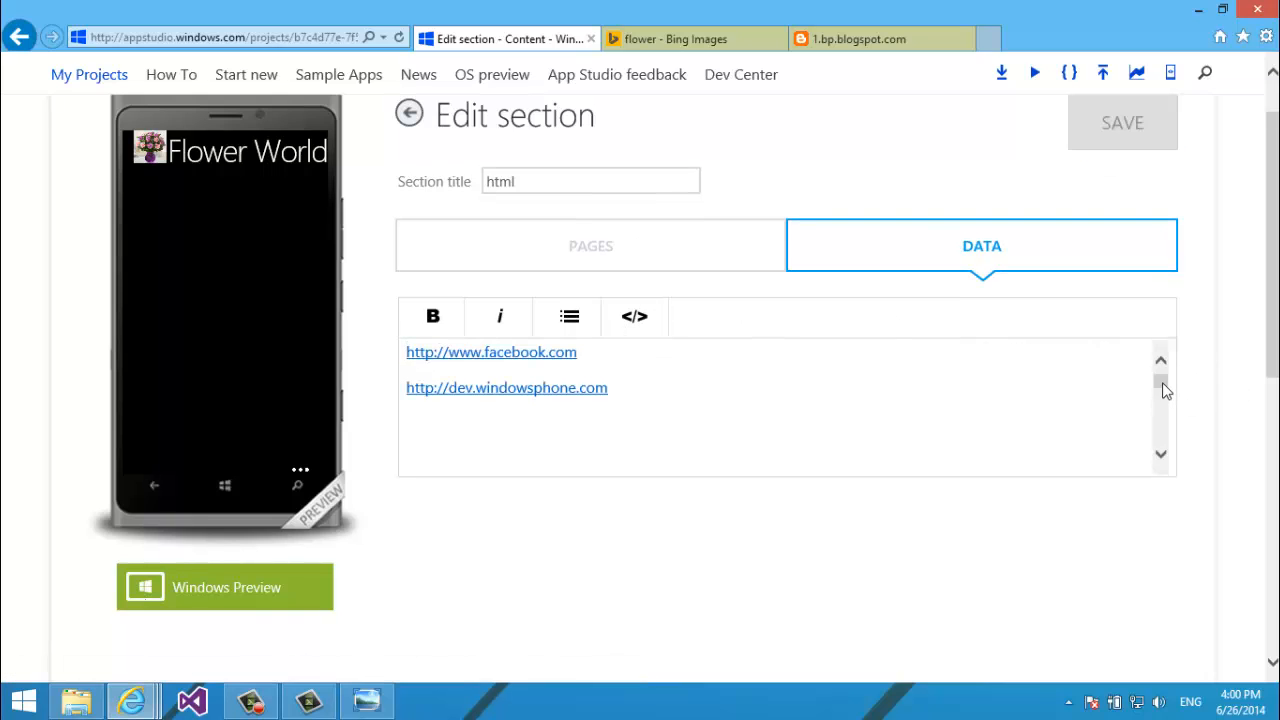
mouse_move(1161, 381)
left_mouse_down()
mouse_move(1161, 432)
mouse_move(1159, 389)
left_mouse_up()
key("BackSpace")
key("ctrl+s")
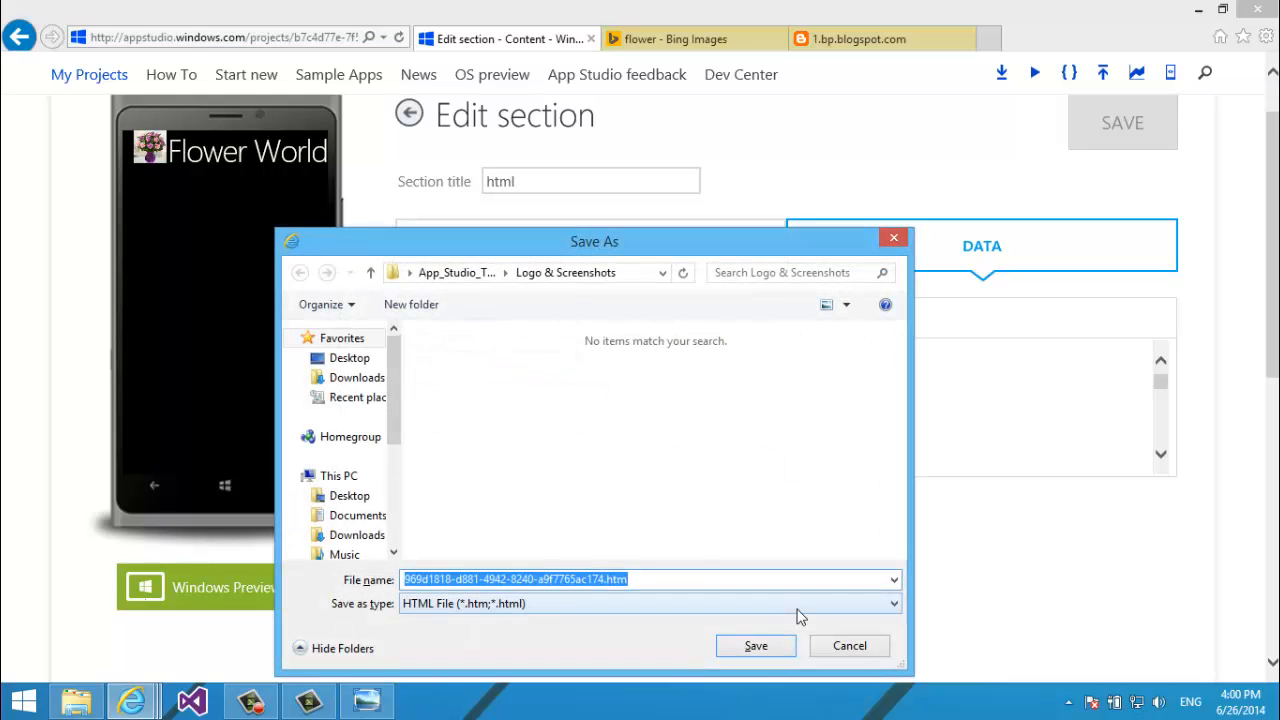
left_click(840, 643)
left_click(1097, 131)
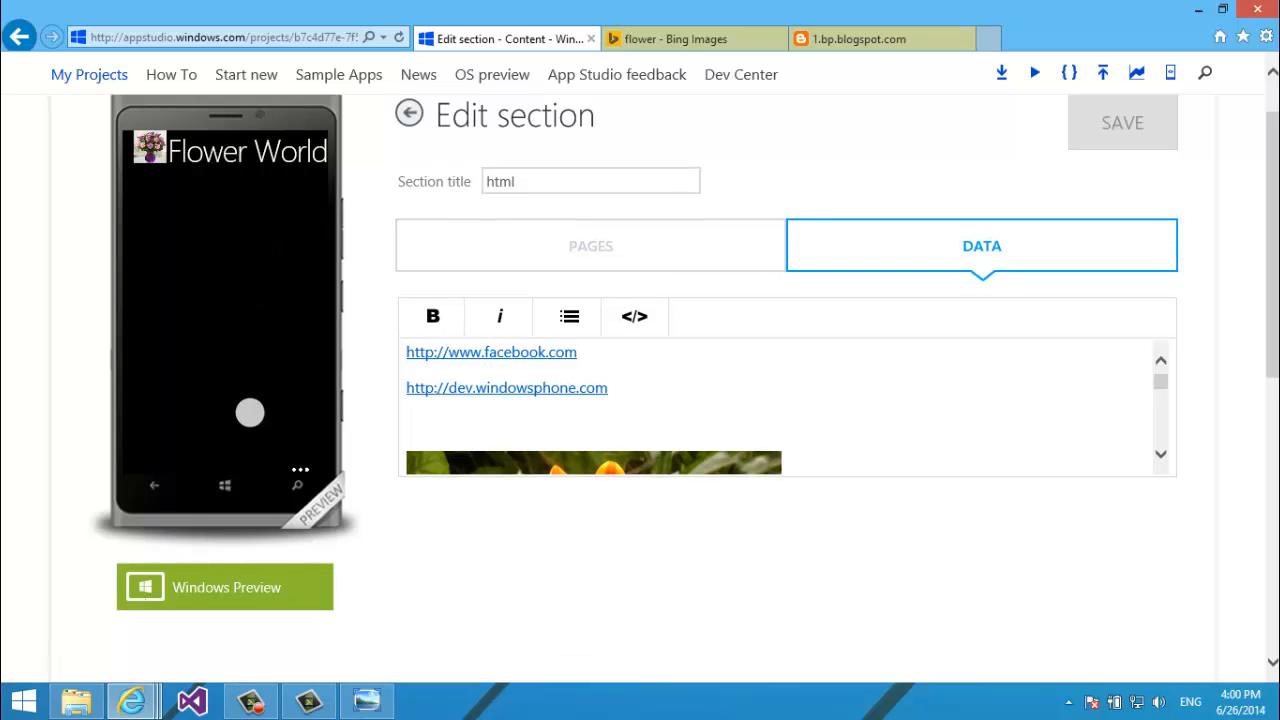
left_click(410, 113)
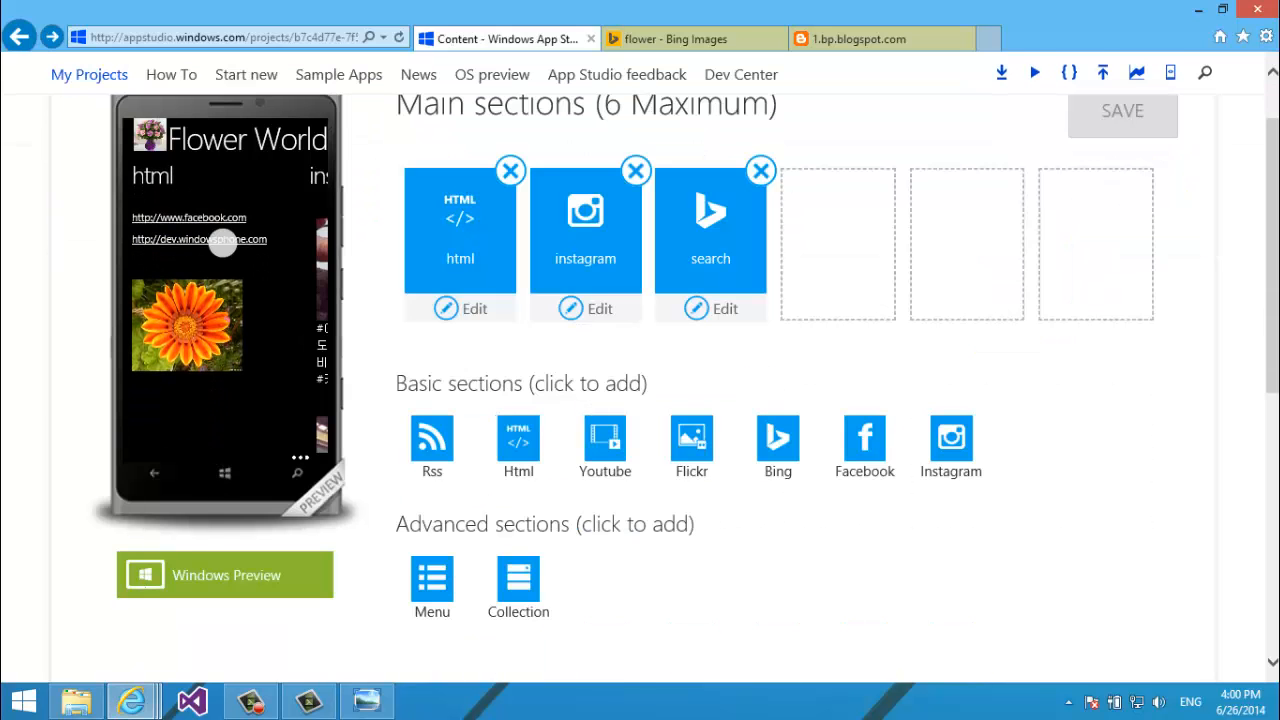
Edit the html section again and inspect the 400×400 image tag in raw HTML view.
left_click_drag(193, 316, 191, 226)
left_click_drag(190, 288, 194, 134)
left_click(460, 310)
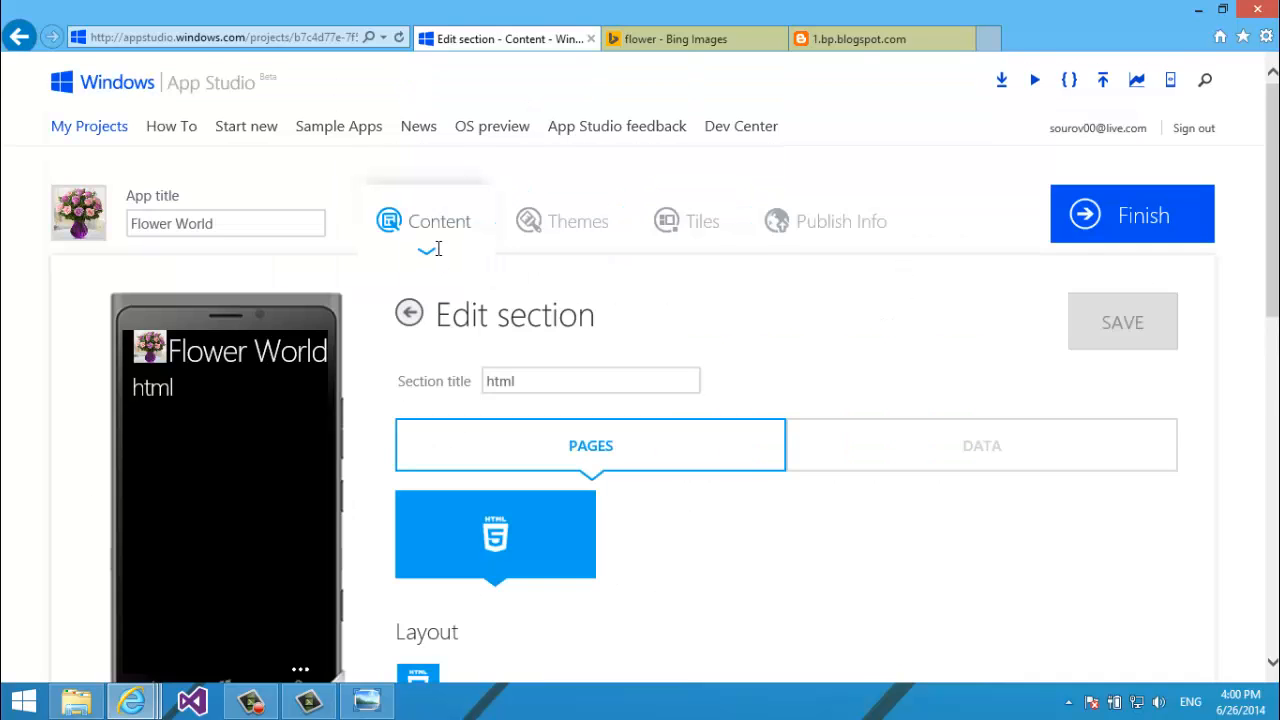
scroll(437, 248, "down", 5)
scroll(437, 248, "up", 3)
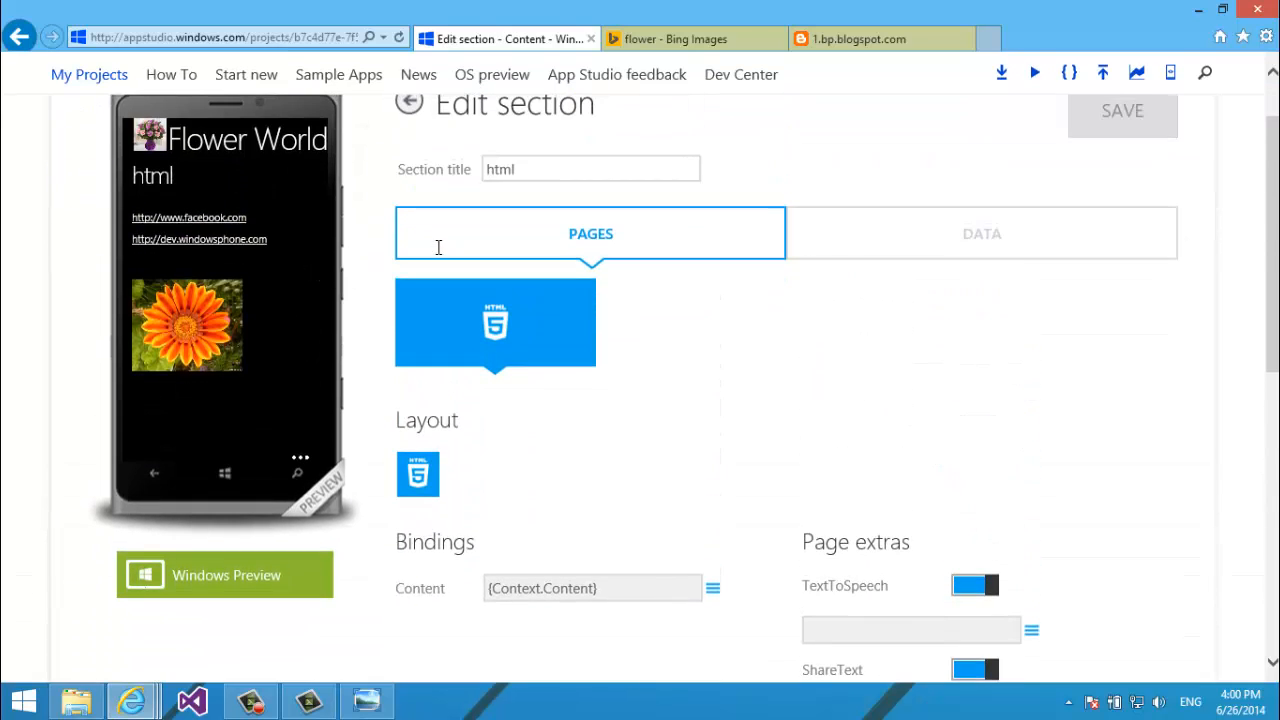
left_click(935, 256)
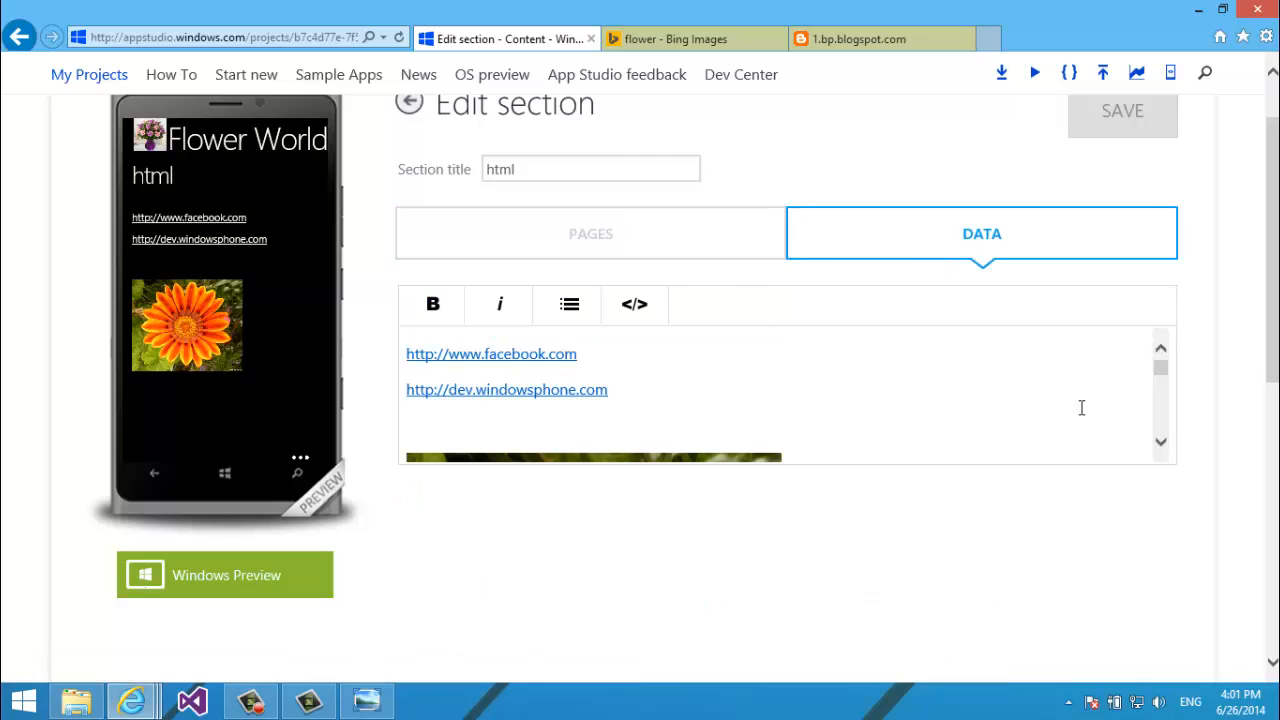
left_click(618, 306)
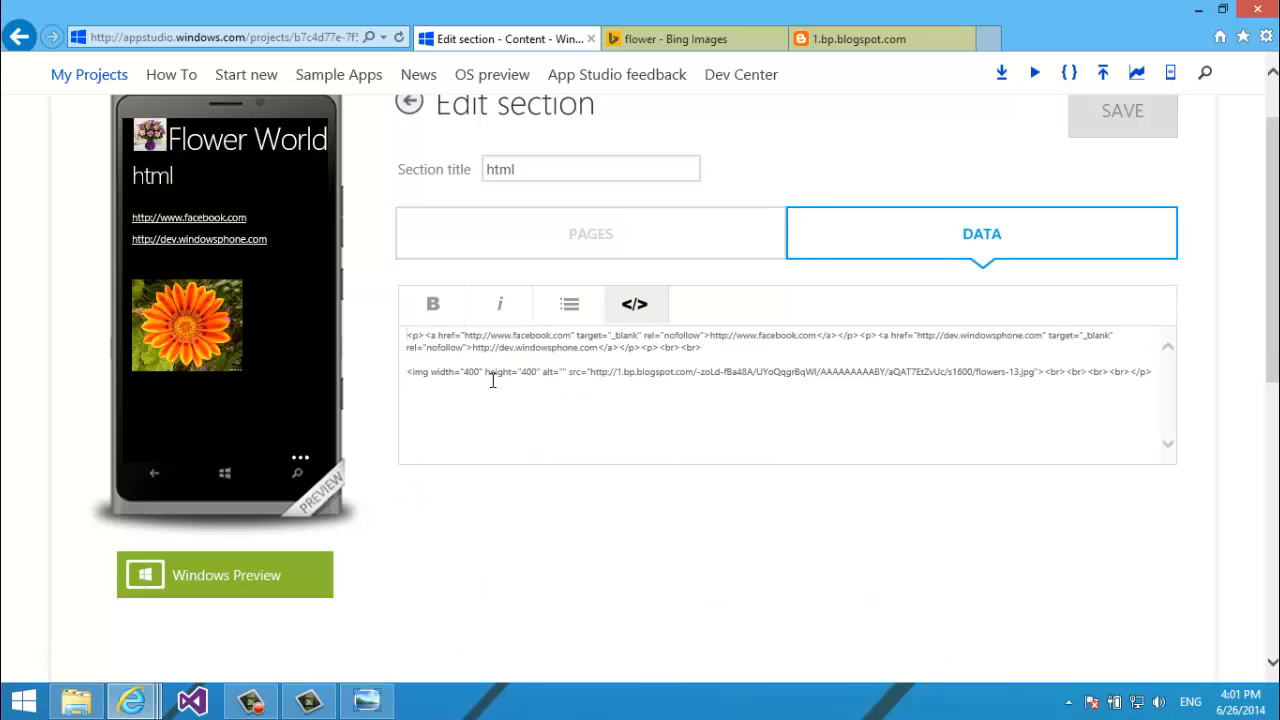
left_click(592, 371)
left_click(460, 374)
left_click(1047, 372)
left_click_drag(1272, 250, 1268, 170)
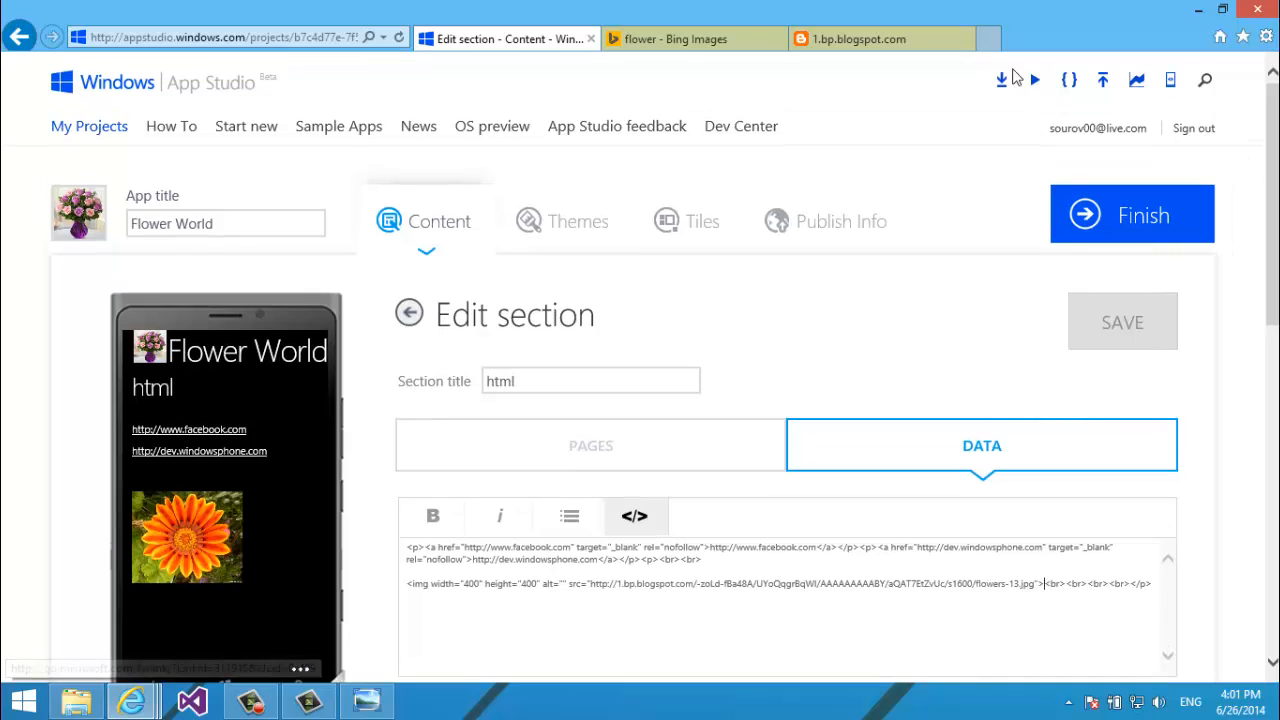
Go back to the main sections and reopen the html section's edit page.
right_click(674, 288)
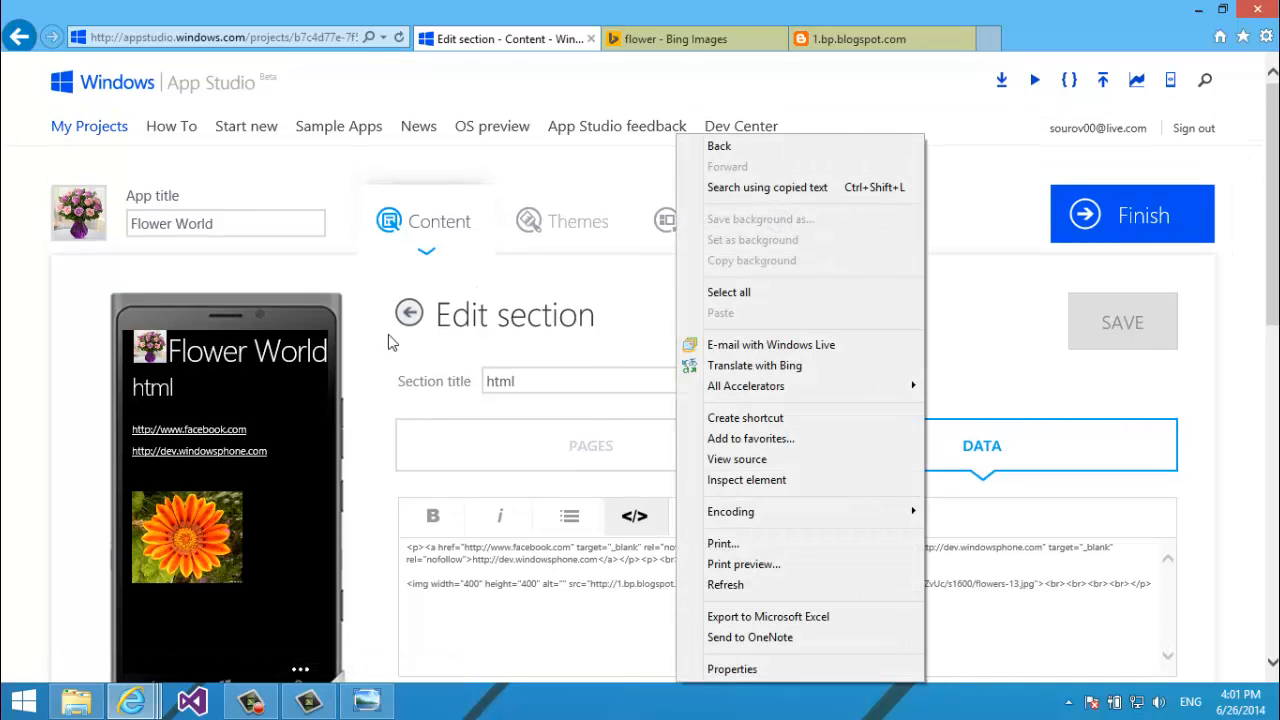
left_click(409, 316)
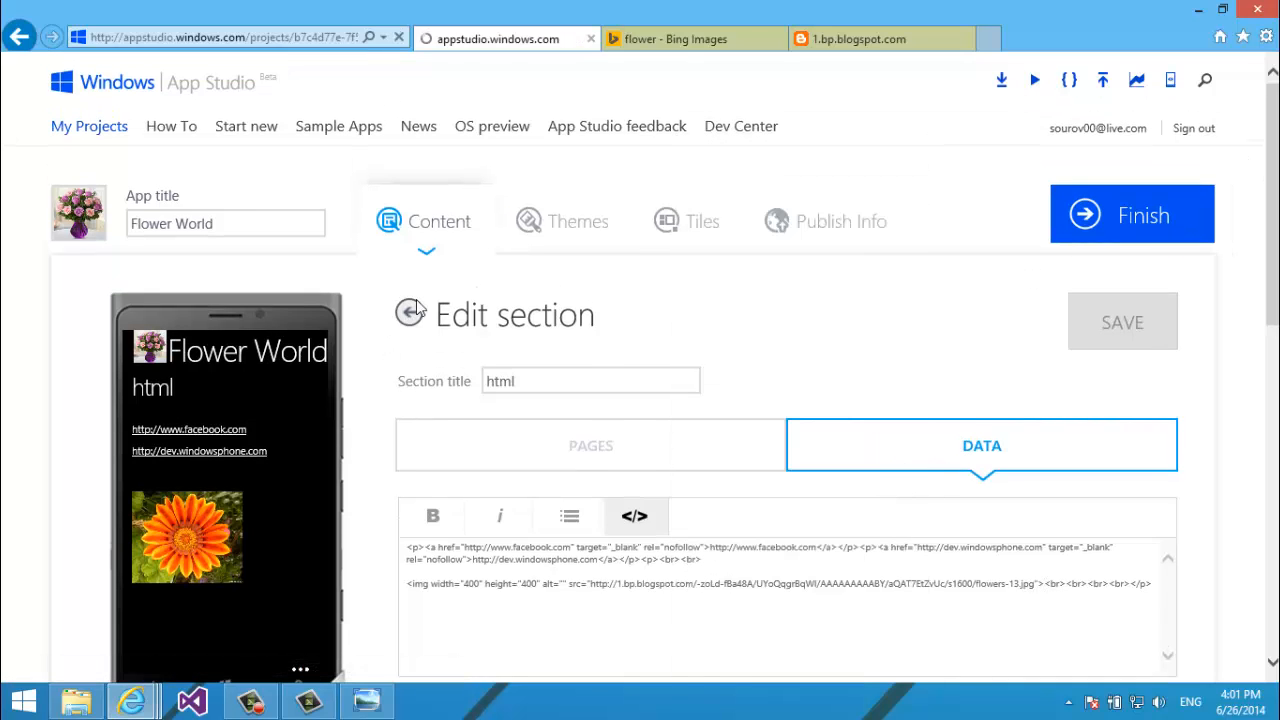
left_click_drag(1270, 296, 1200, 349)
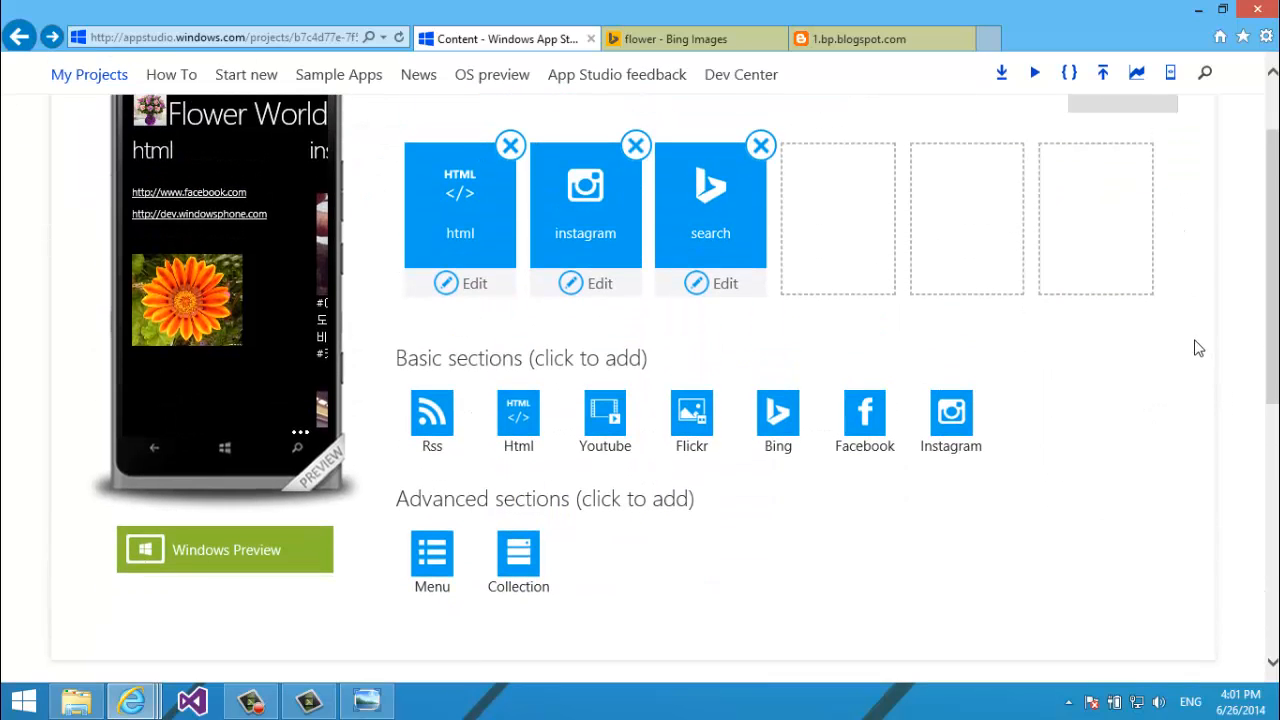
left_click(481, 290)
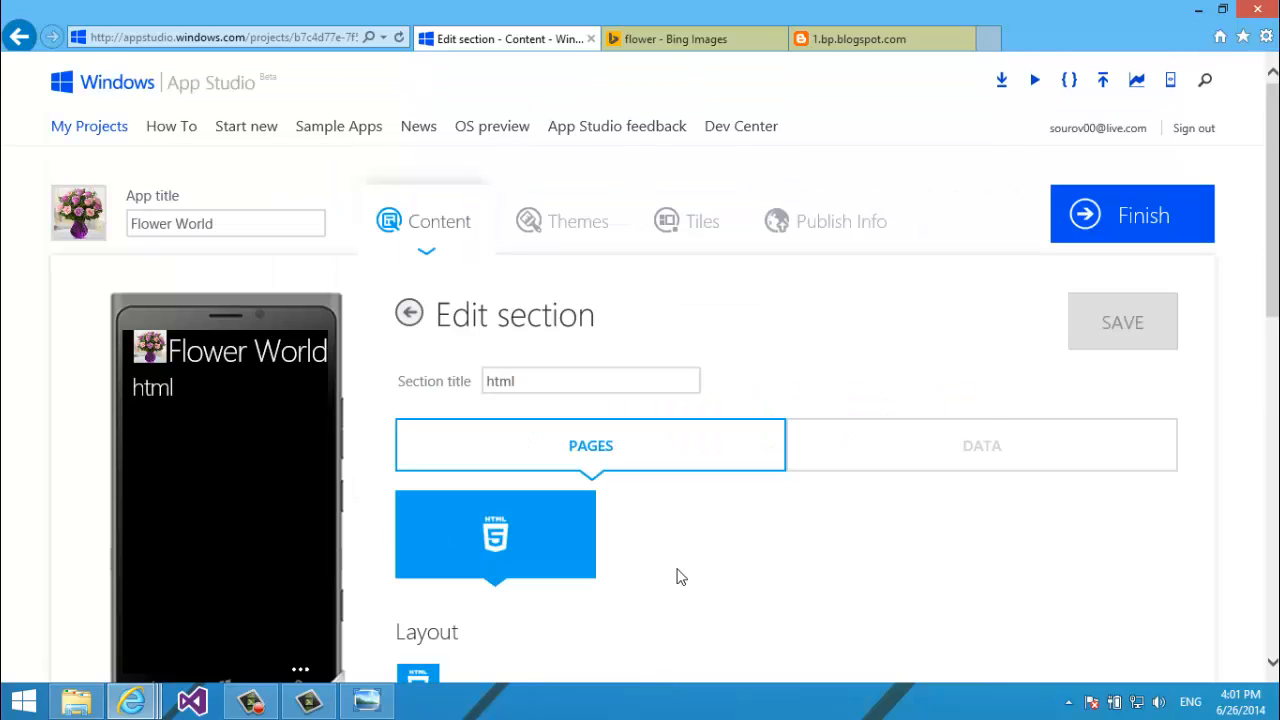
scroll(1171, 337, "down", 3)
On the blank line under the flower, type "Hello, how are you all? I am fine. Thank you! See ya' soon! Ha Ha.".
left_click(971, 134)
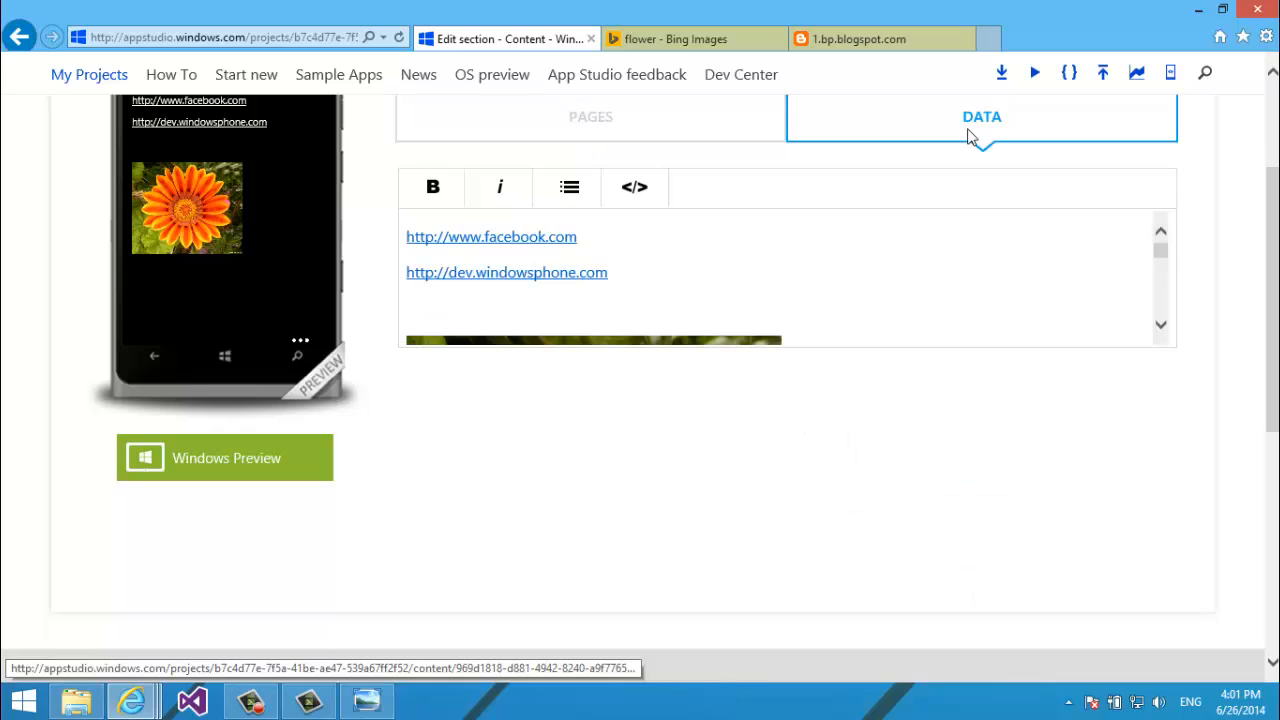
key("Down")
key("Down")
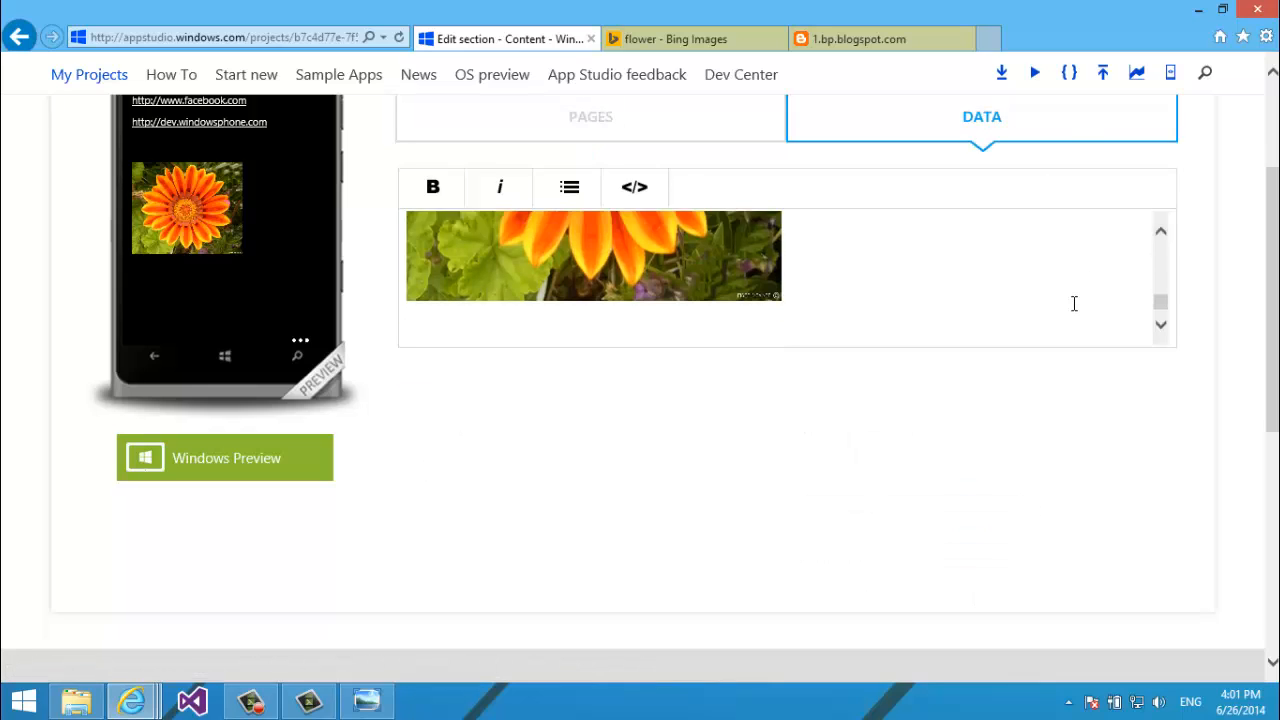
type("Hello")
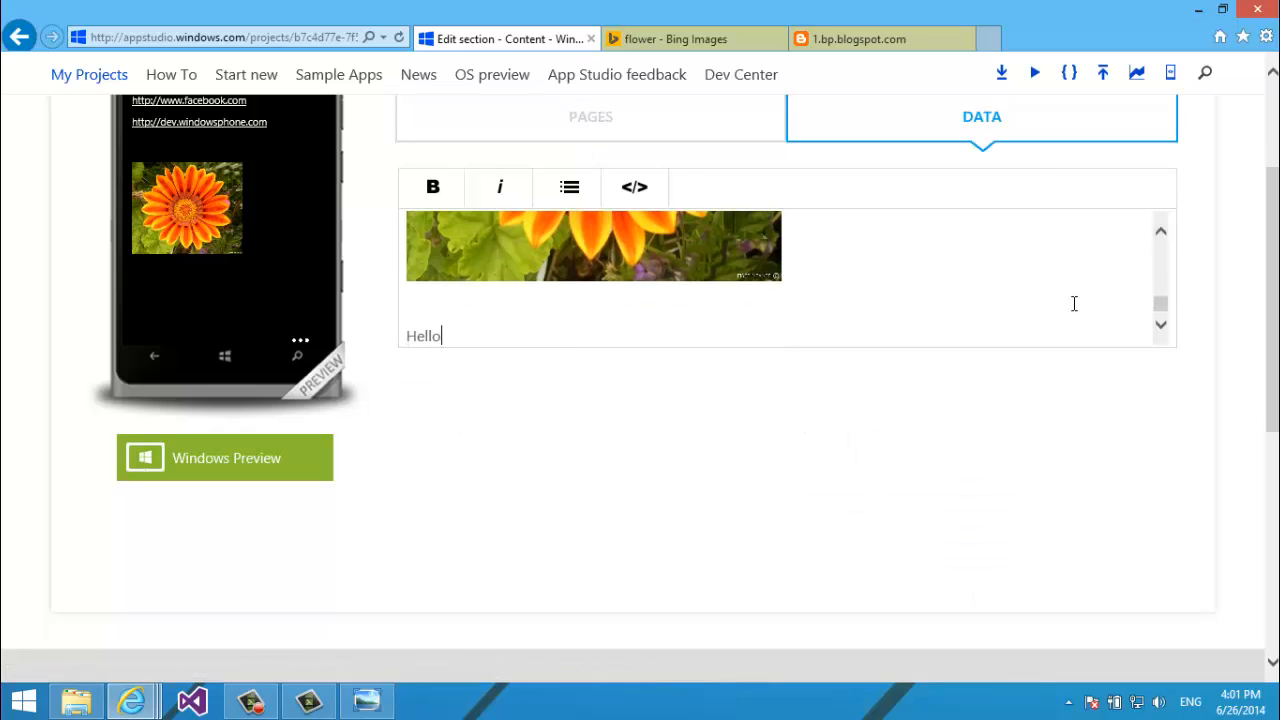
type(", how are you all?")
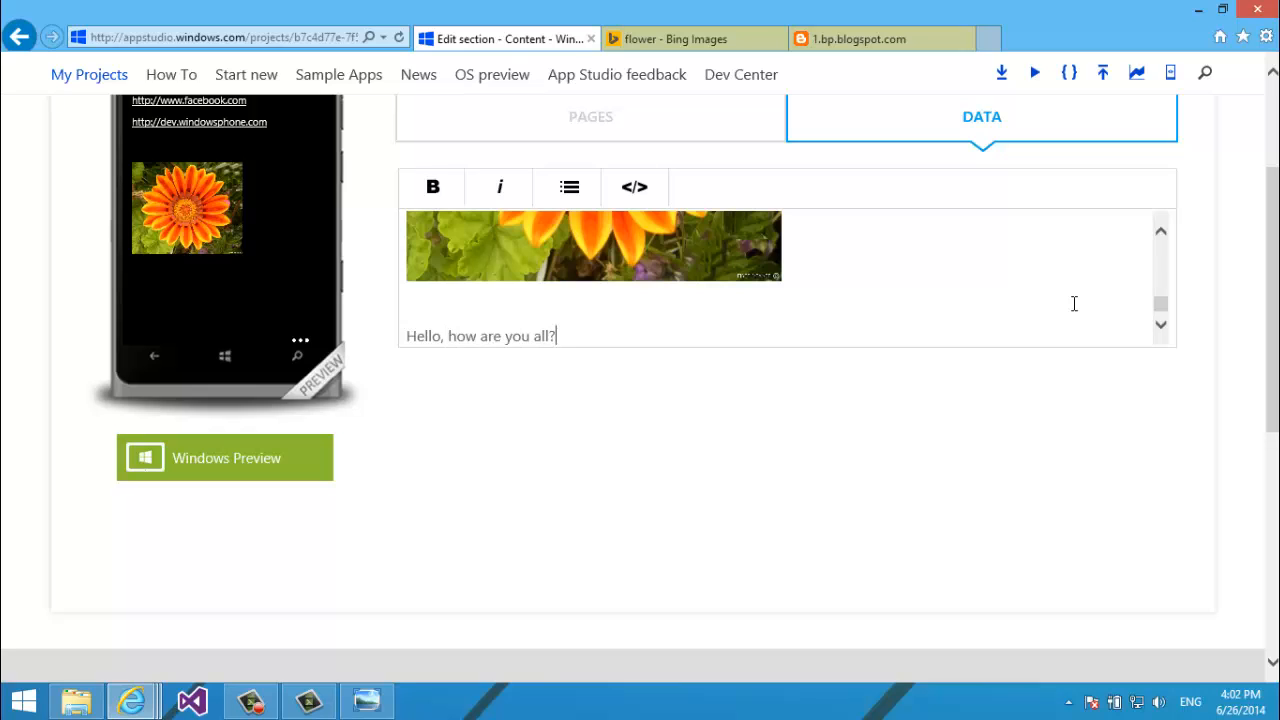
type(" I am fine. Thank you")
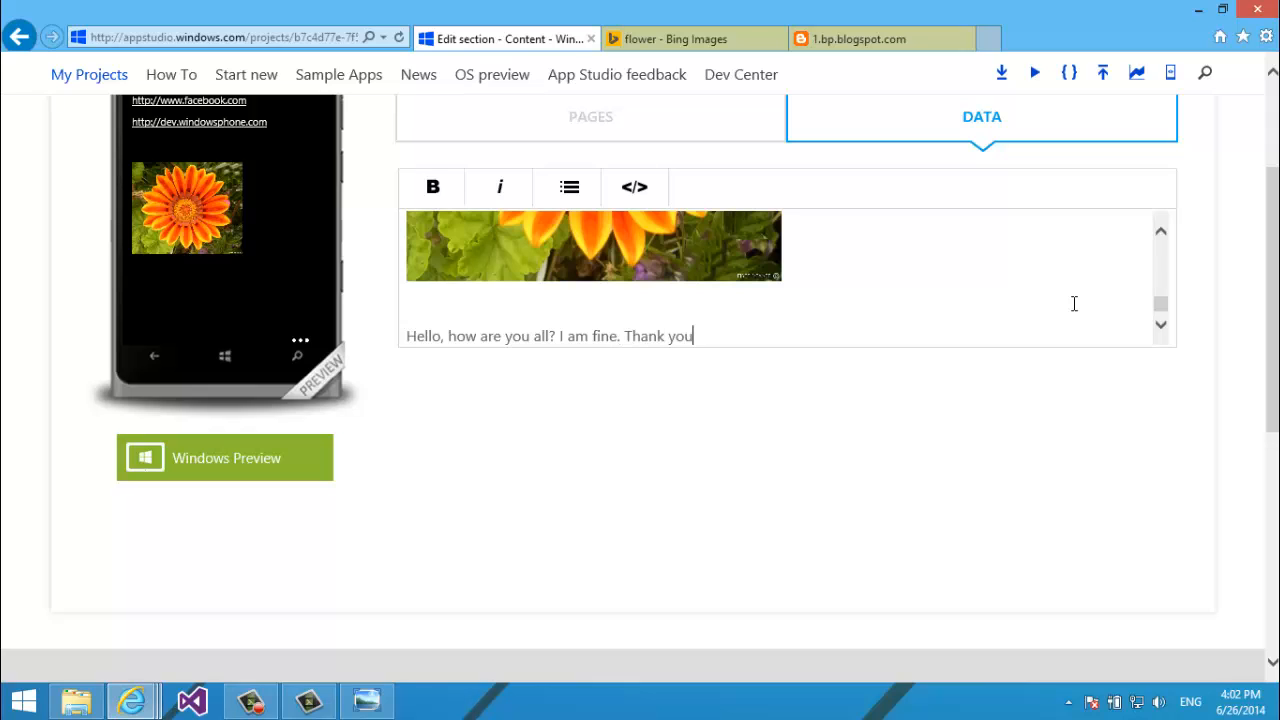
type("! See you")
key("BackSpace")
key("BackSpace")
type("a' soon! Ha Ha.")
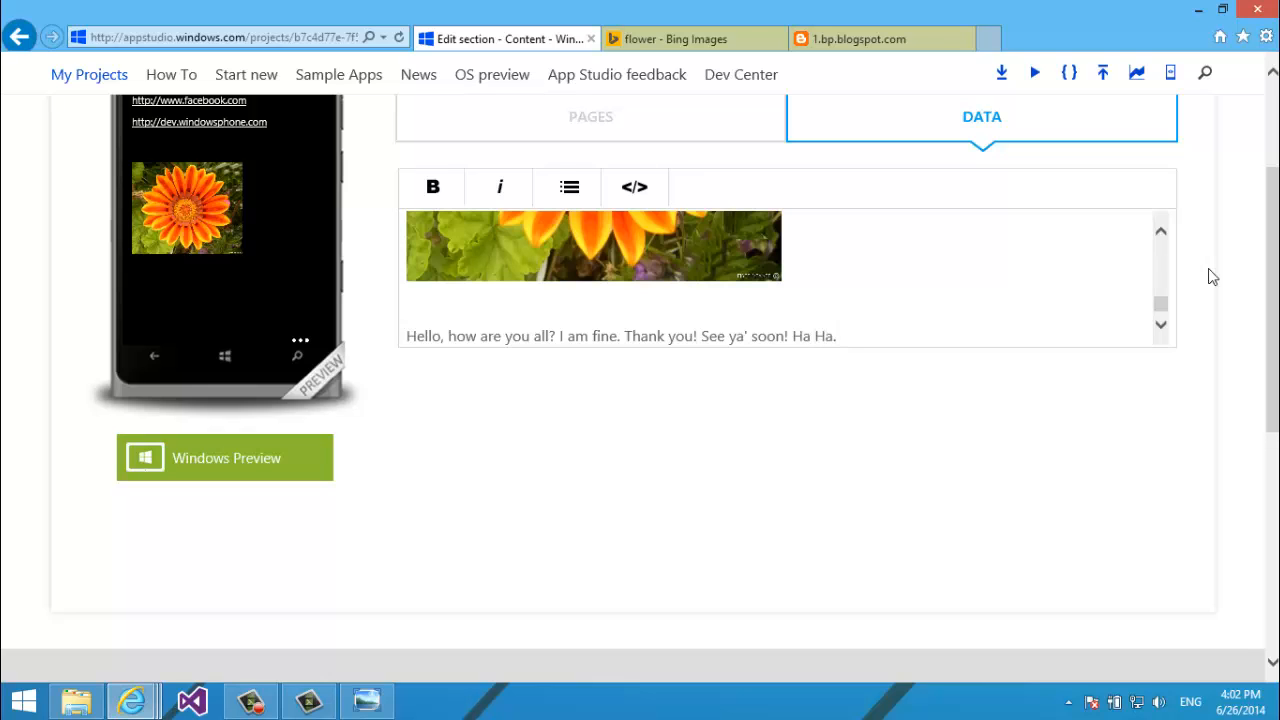
scroll(1240, 210, "up", 2)
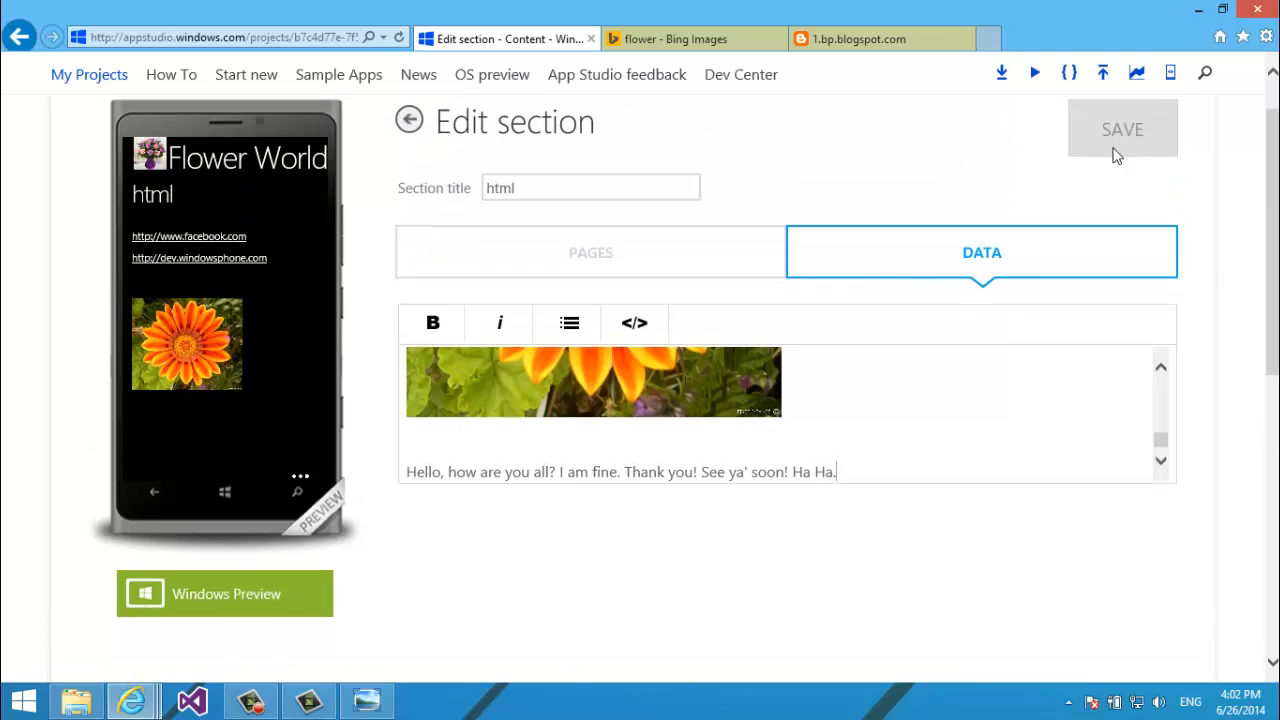
left_click(1100, 135)
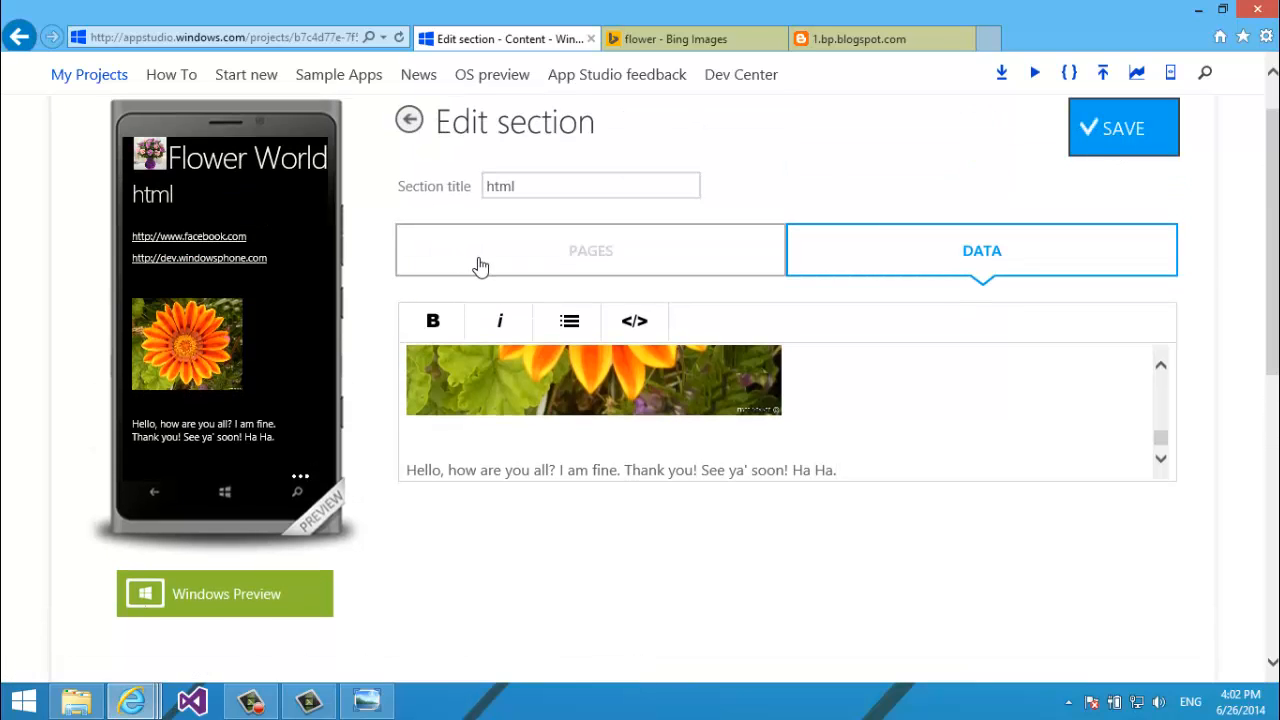
left_click_drag(240, 414, 240, 385)
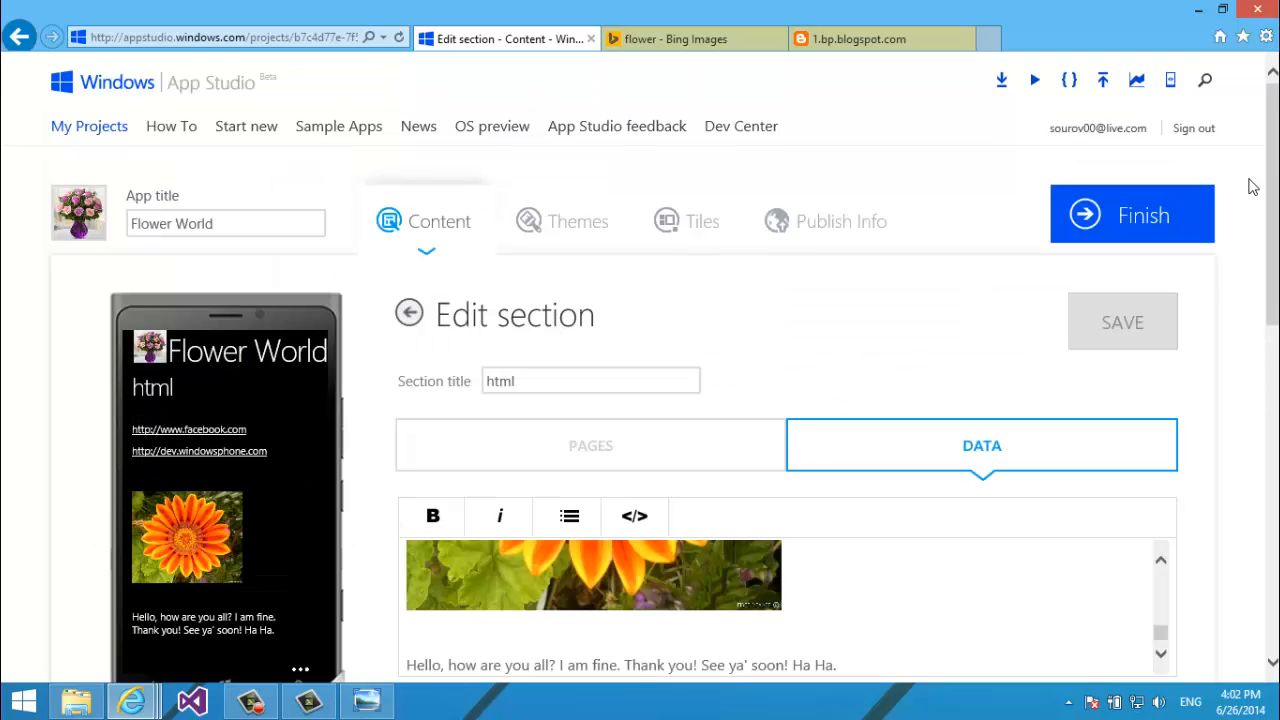
scroll(1250, 200, "up", 2)
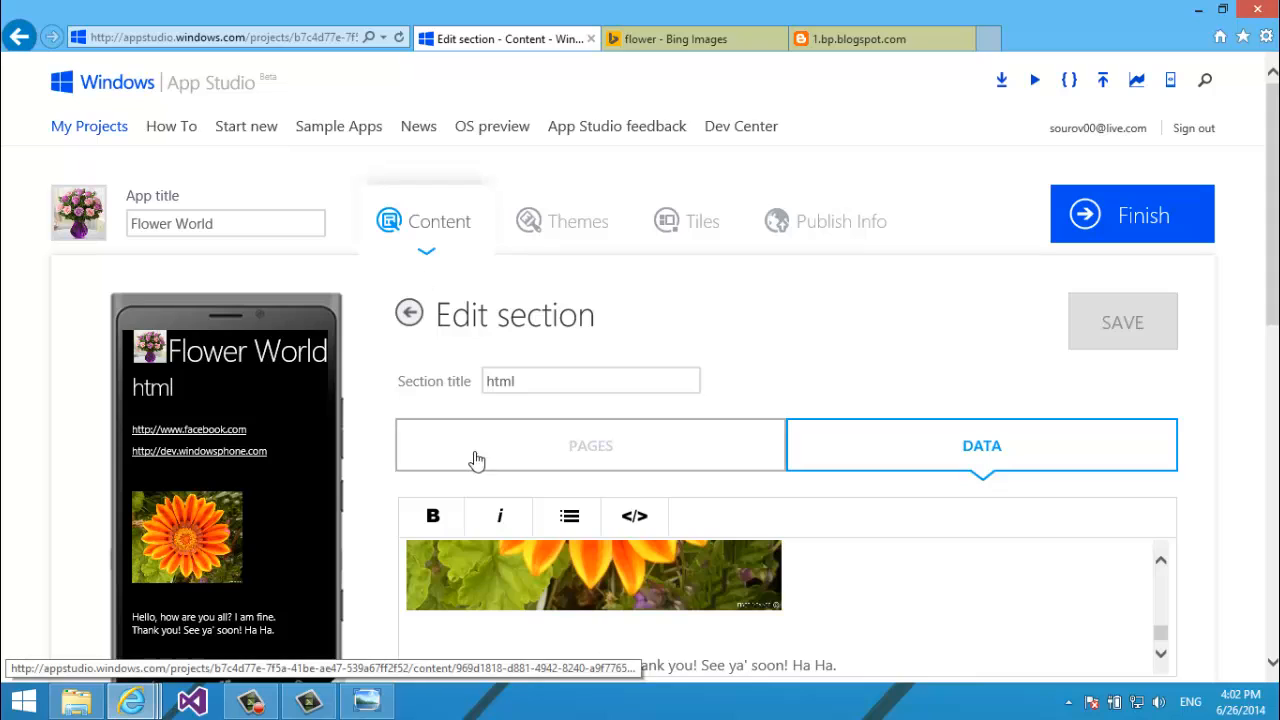
left_click(408, 316)
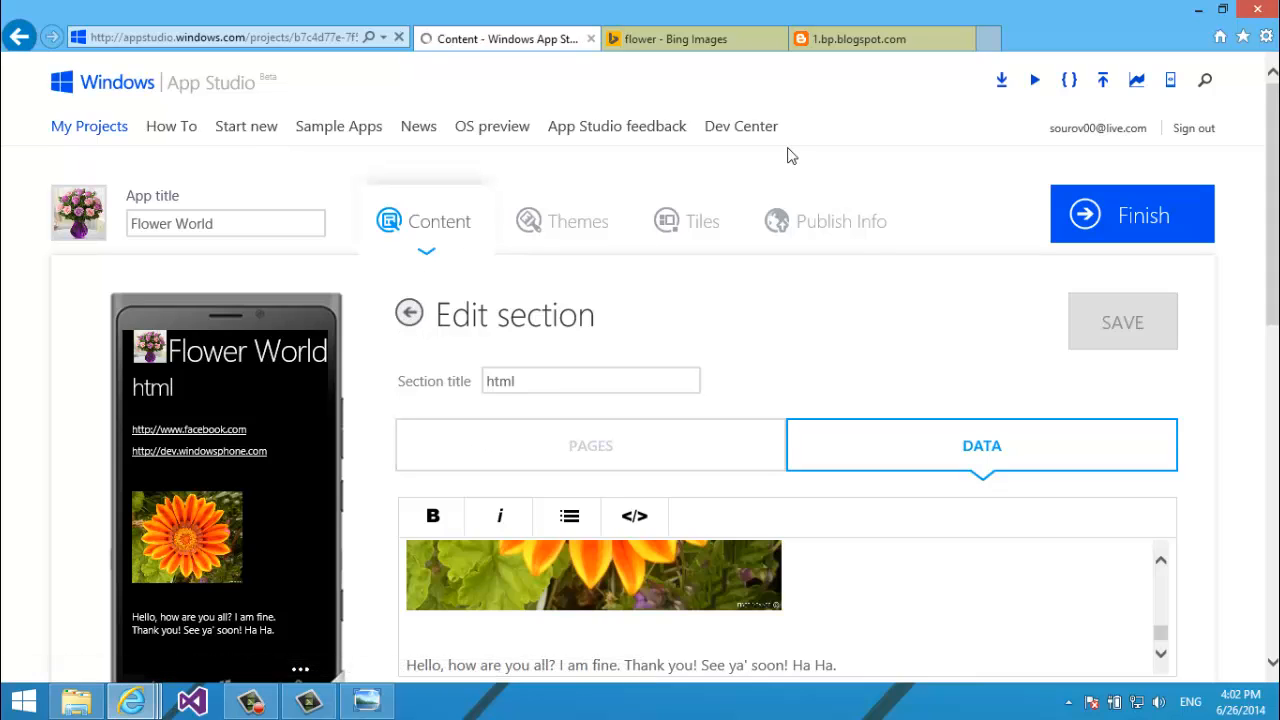
scroll(790, 157, "down", 2)
scroll(790, 157, "up", 2)
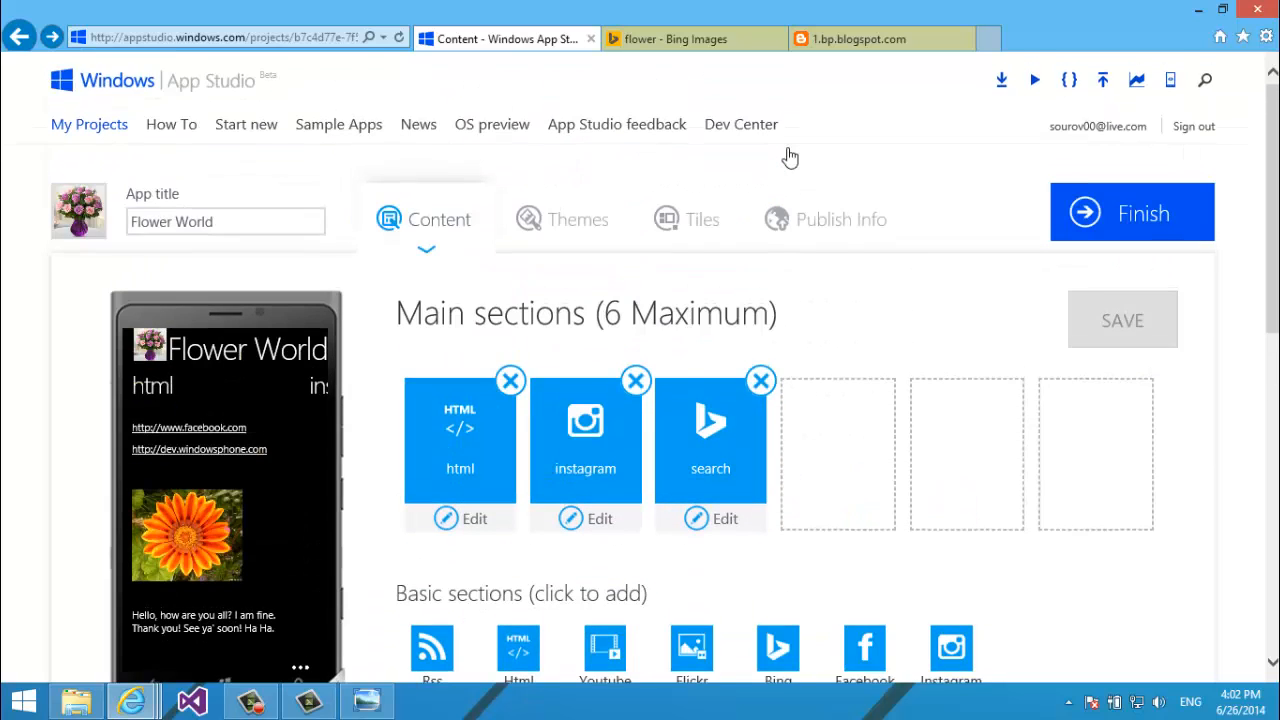
scroll(790, 157, "down", 2)
scroll(790, 157, "down", 1)
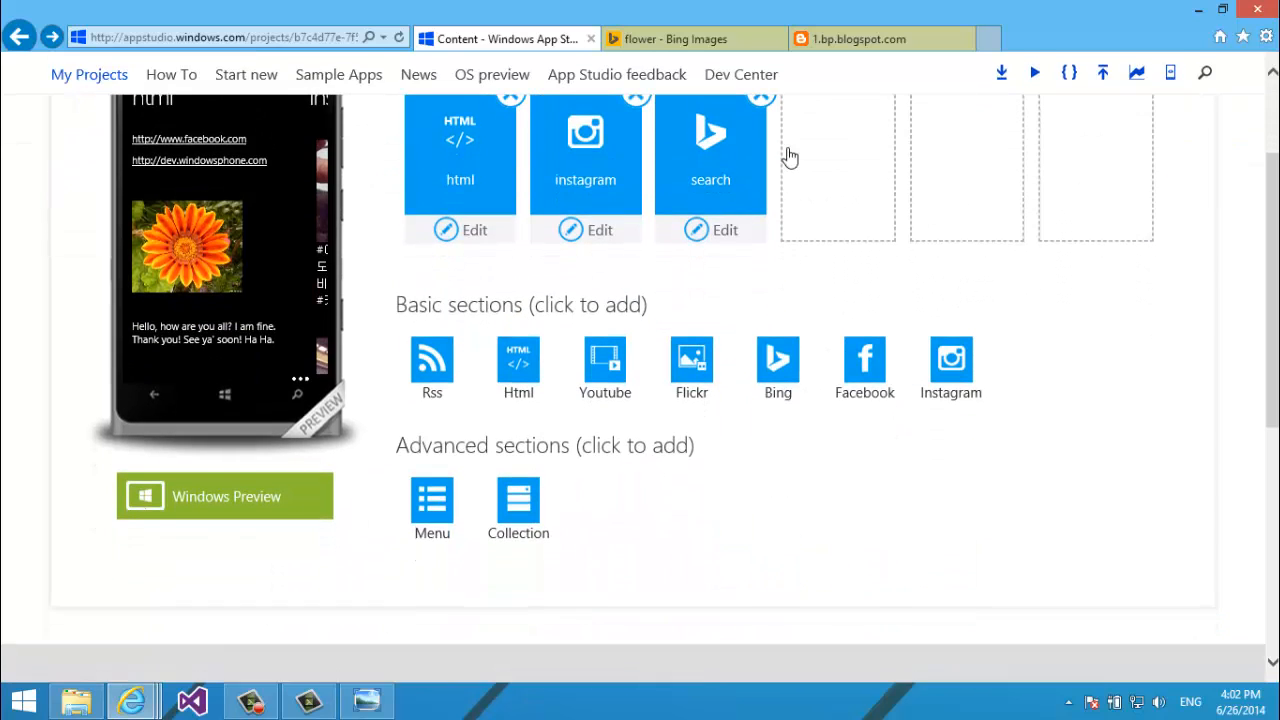
scroll(790, 157, "up", 1)
scroll(790, 157, "up", 3)
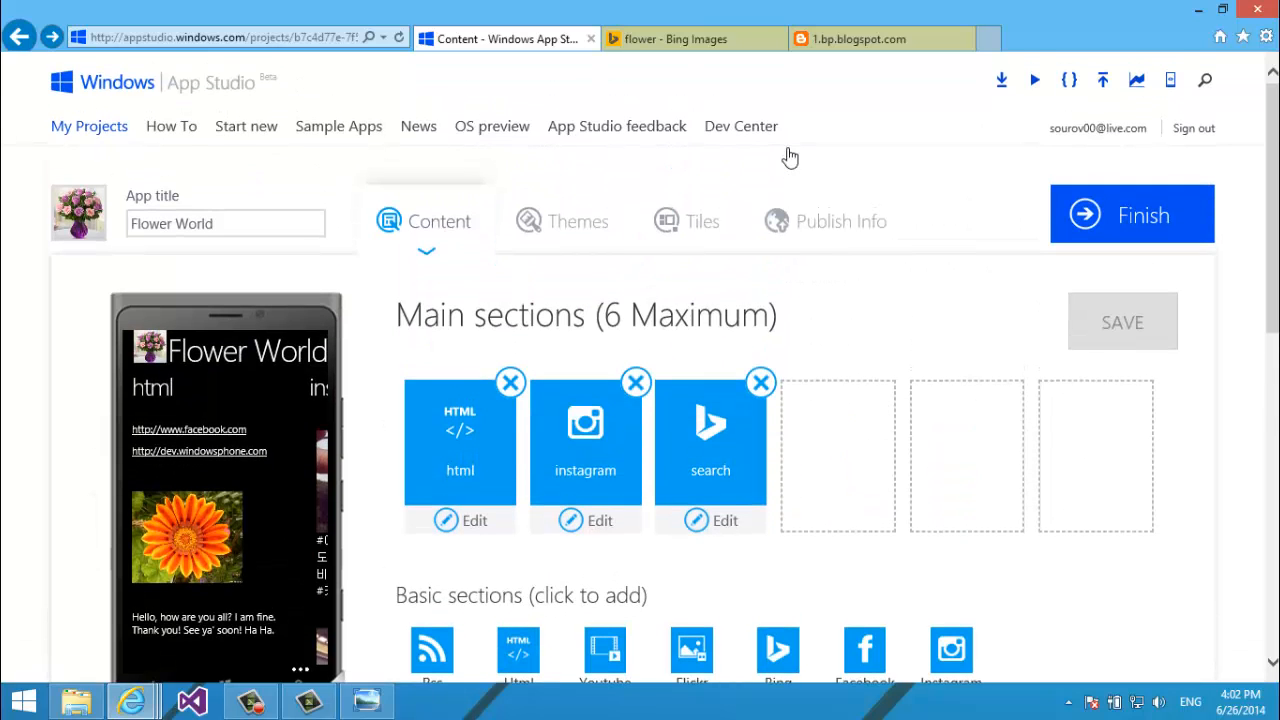
scroll(790, 157, "down", 3)
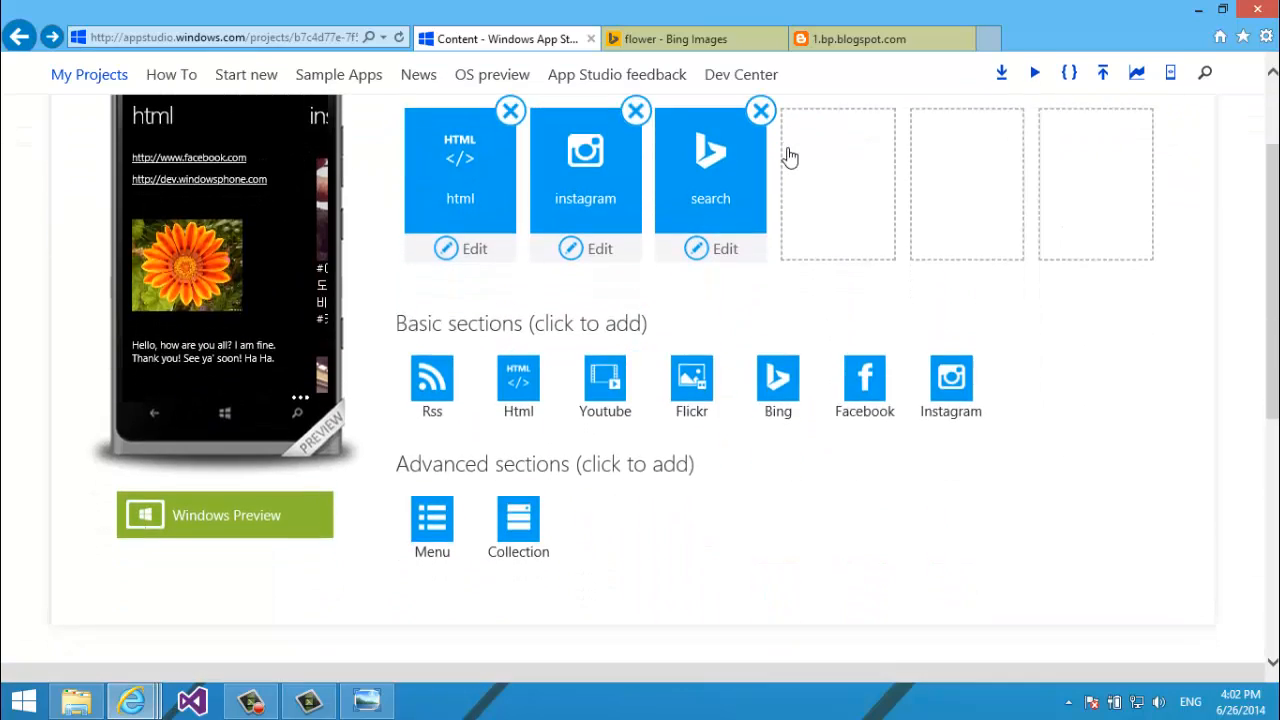
scroll(790, 157, "up", 3)
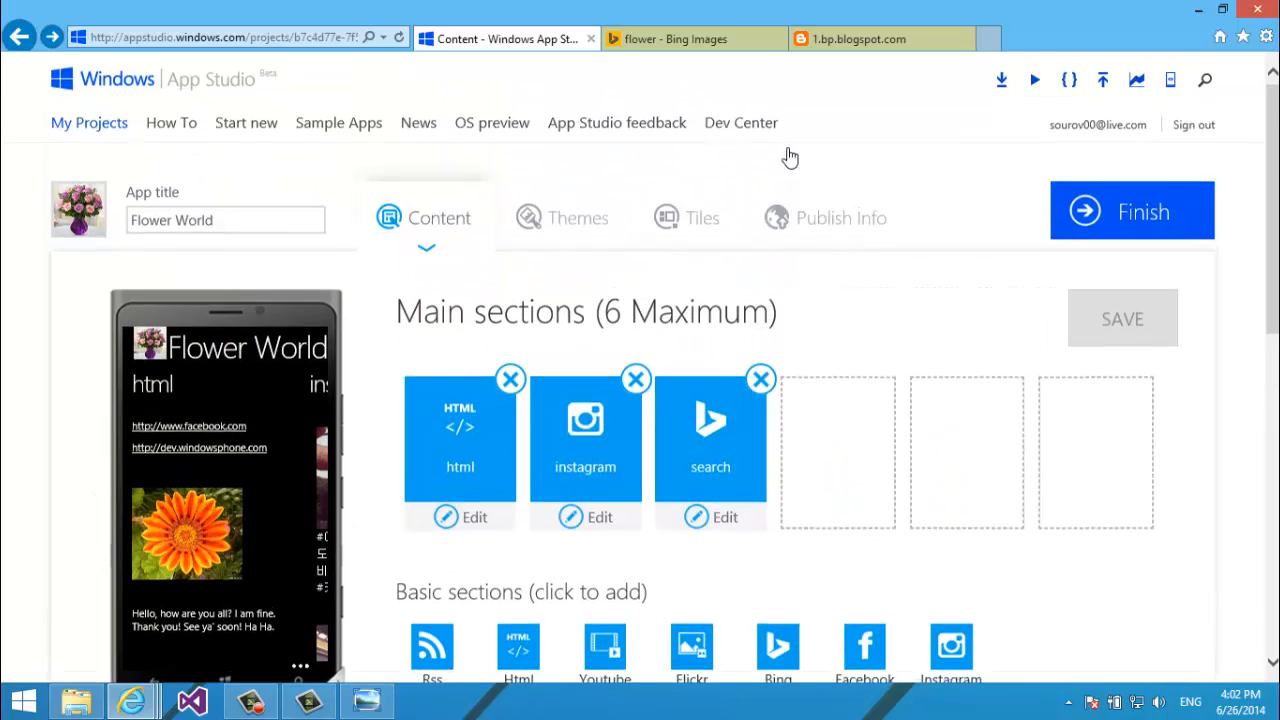
scroll(790, 157, "down", 2)
scroll(790, 157, "down", 1)
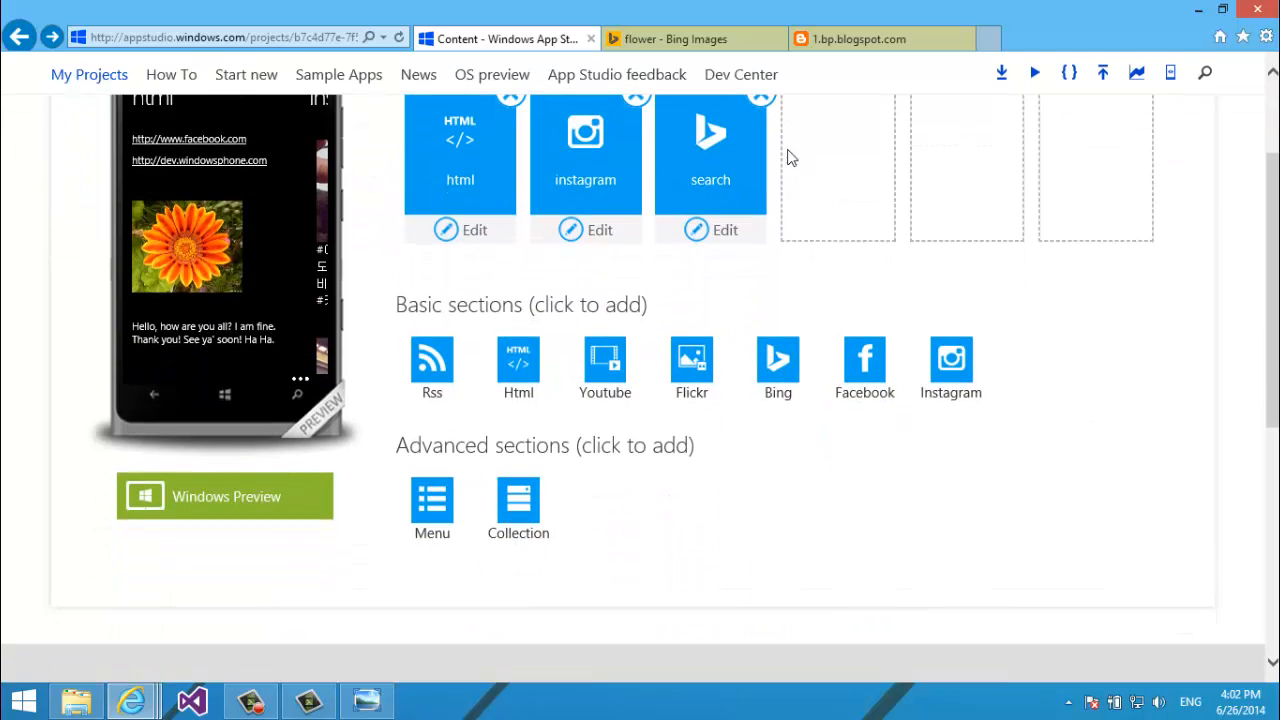
Create a YouTube section named Video using Search data with the term "beautiful flowers".
left_click(592, 362)
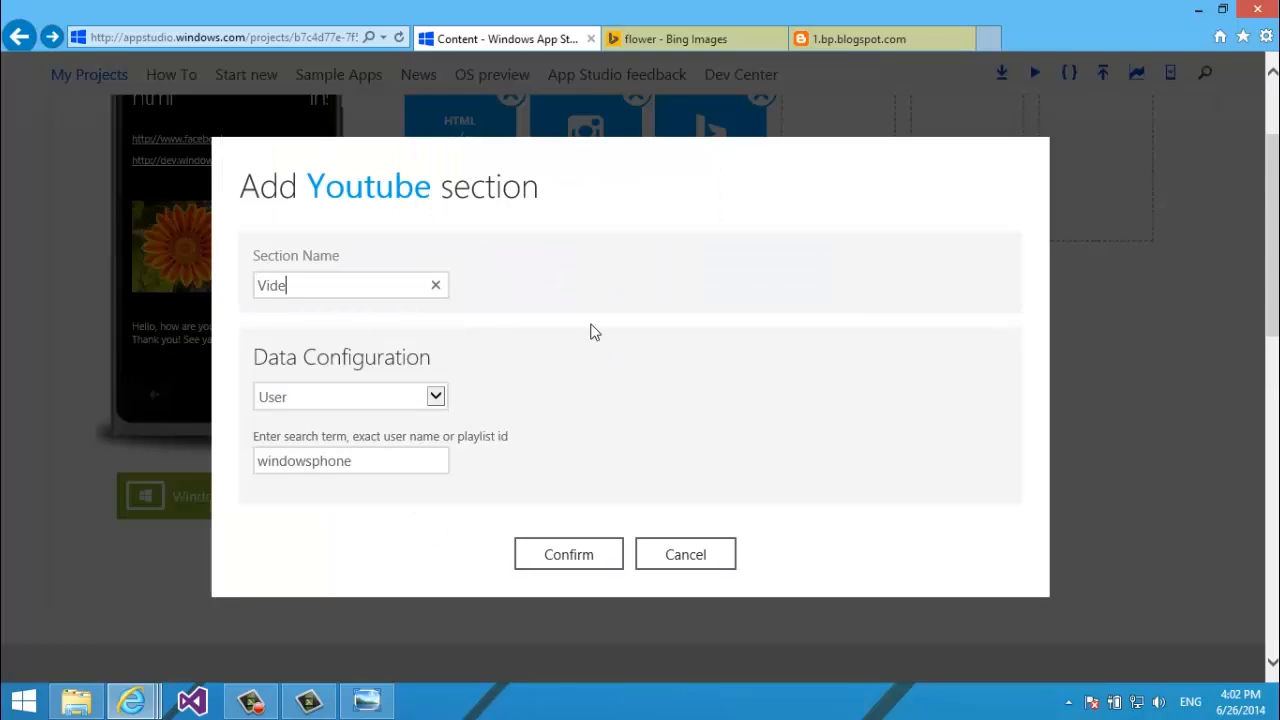
left_click(404, 392)
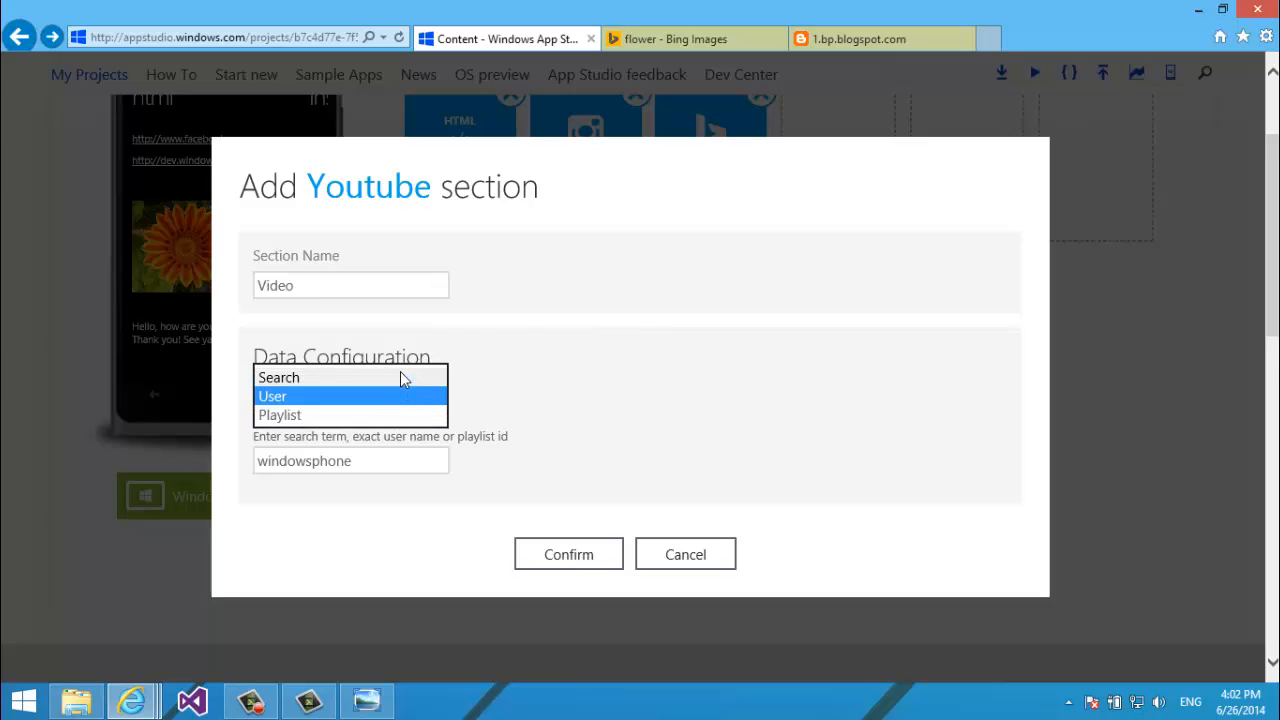
left_click(400, 377)
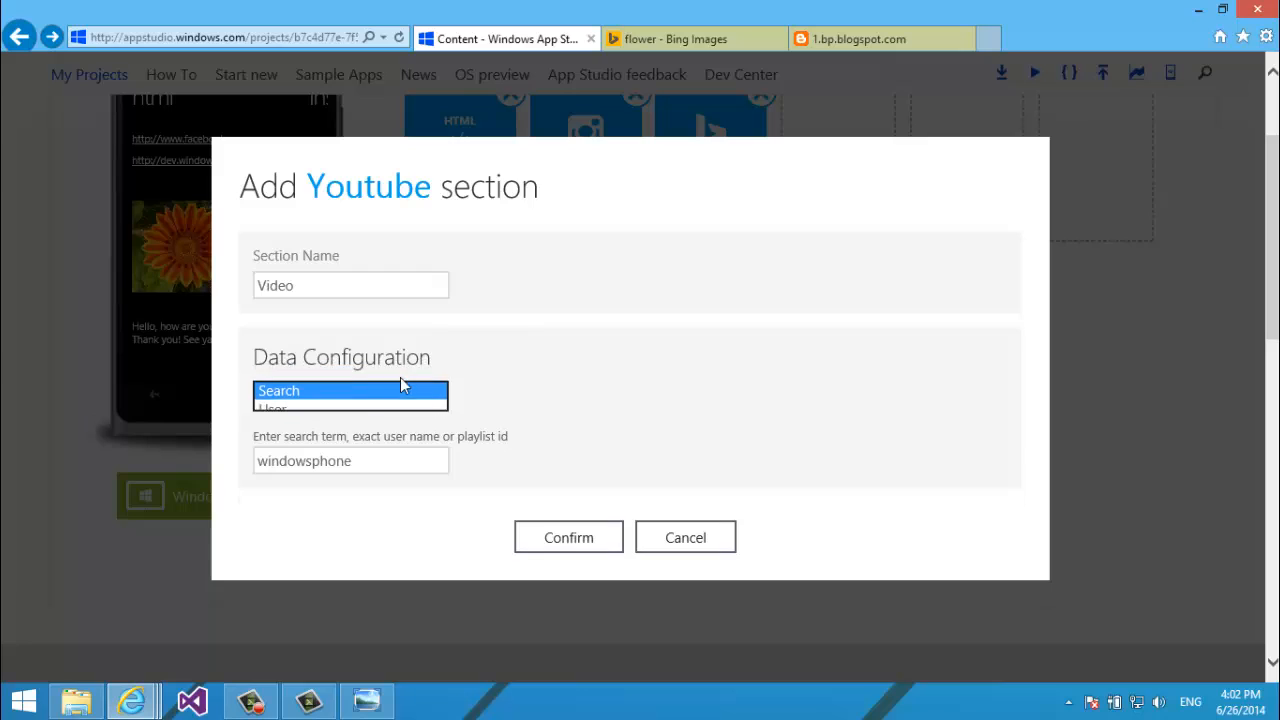
left_click(403, 462)
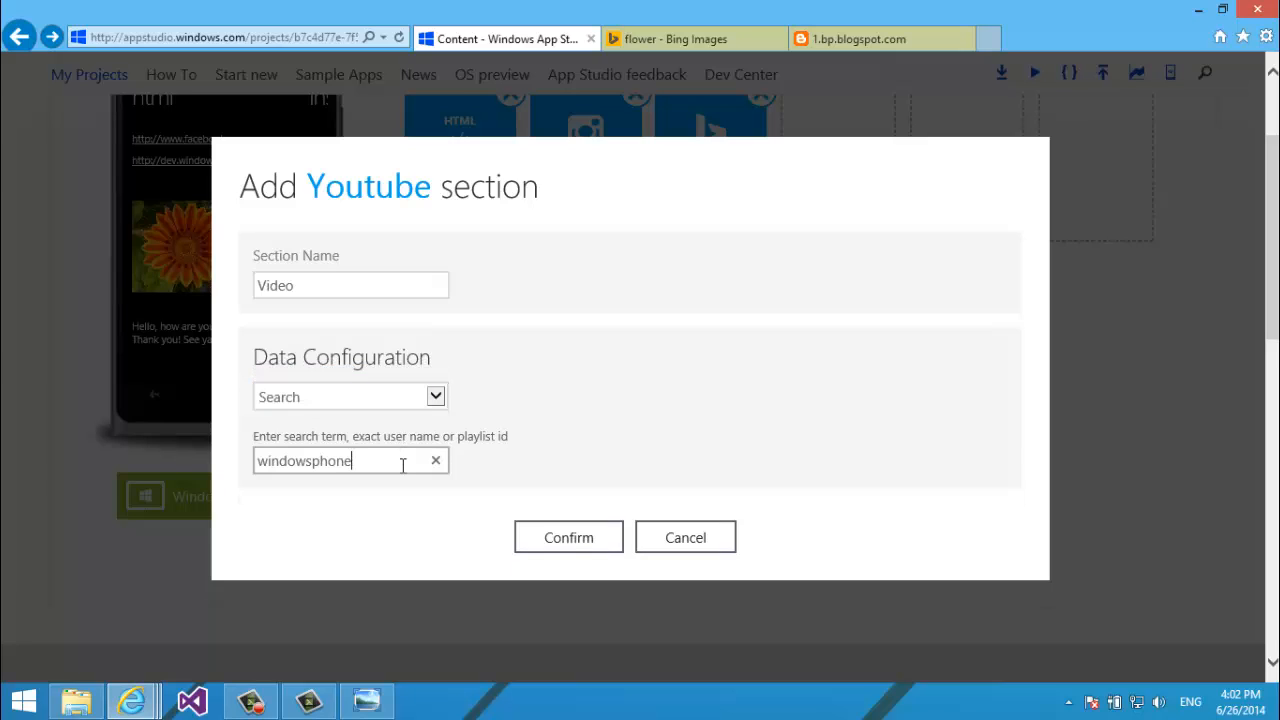
double_click(403, 465)
type("beautiful flowers")
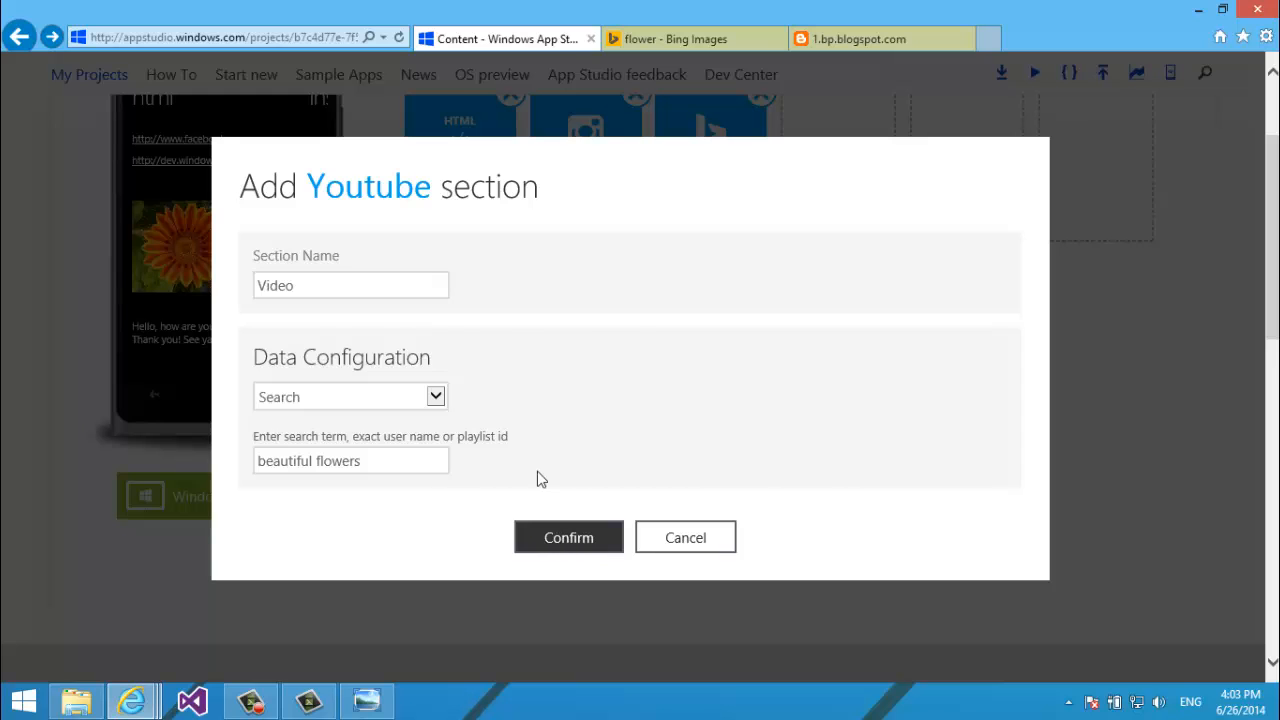
scroll(1166, 277, "up", 5)
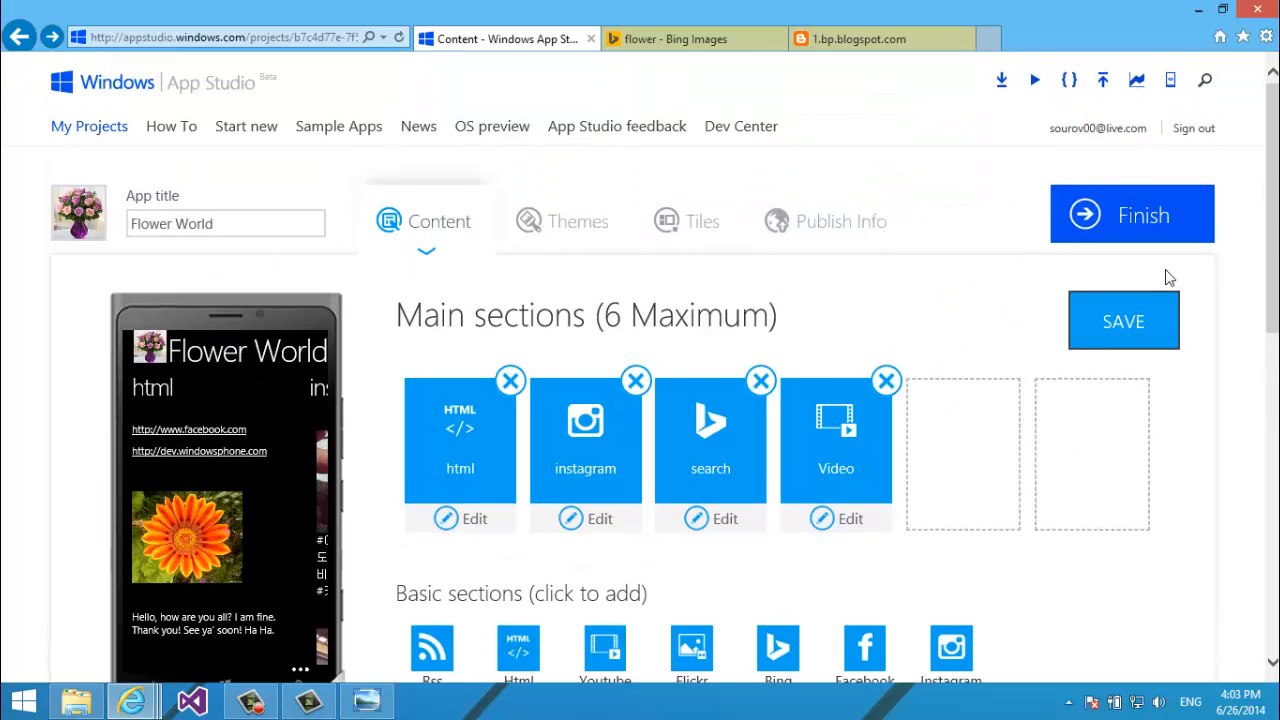
Move the Video tile to the first main-sections slot, save, and open Video for editing.
left_click_drag(836, 428, 500, 382)
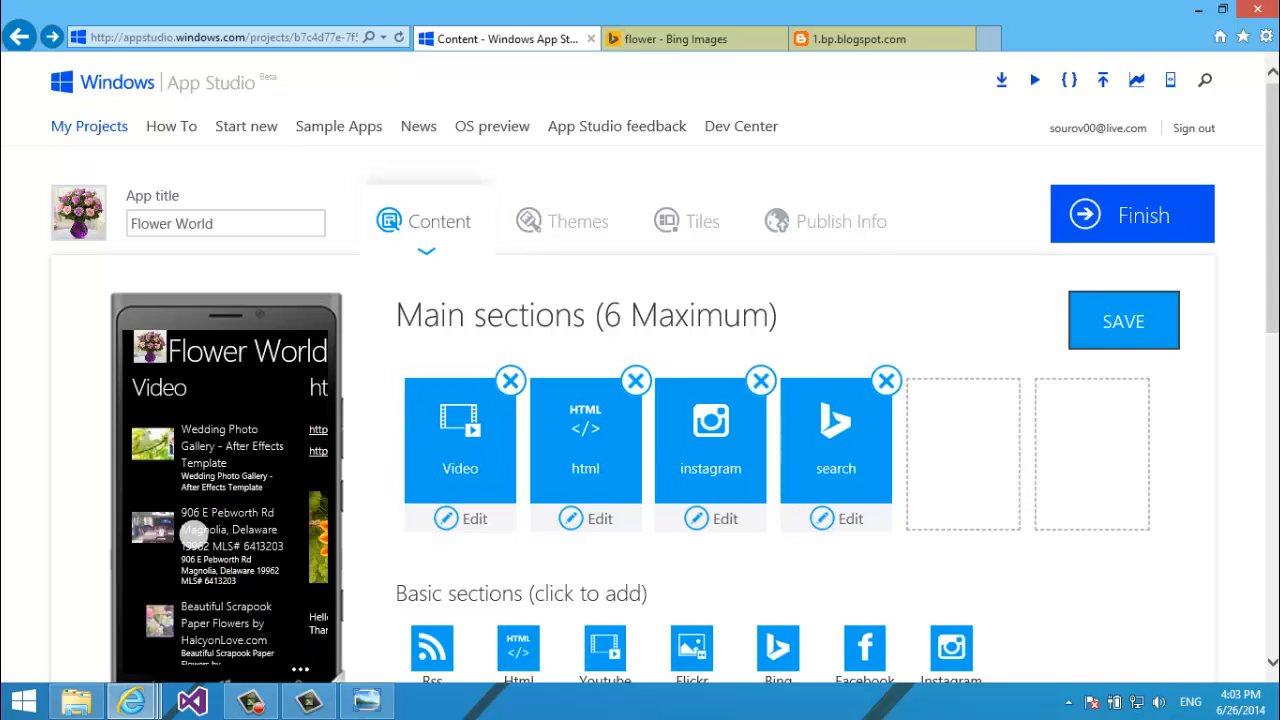
scroll(222, 560, "down", 4)
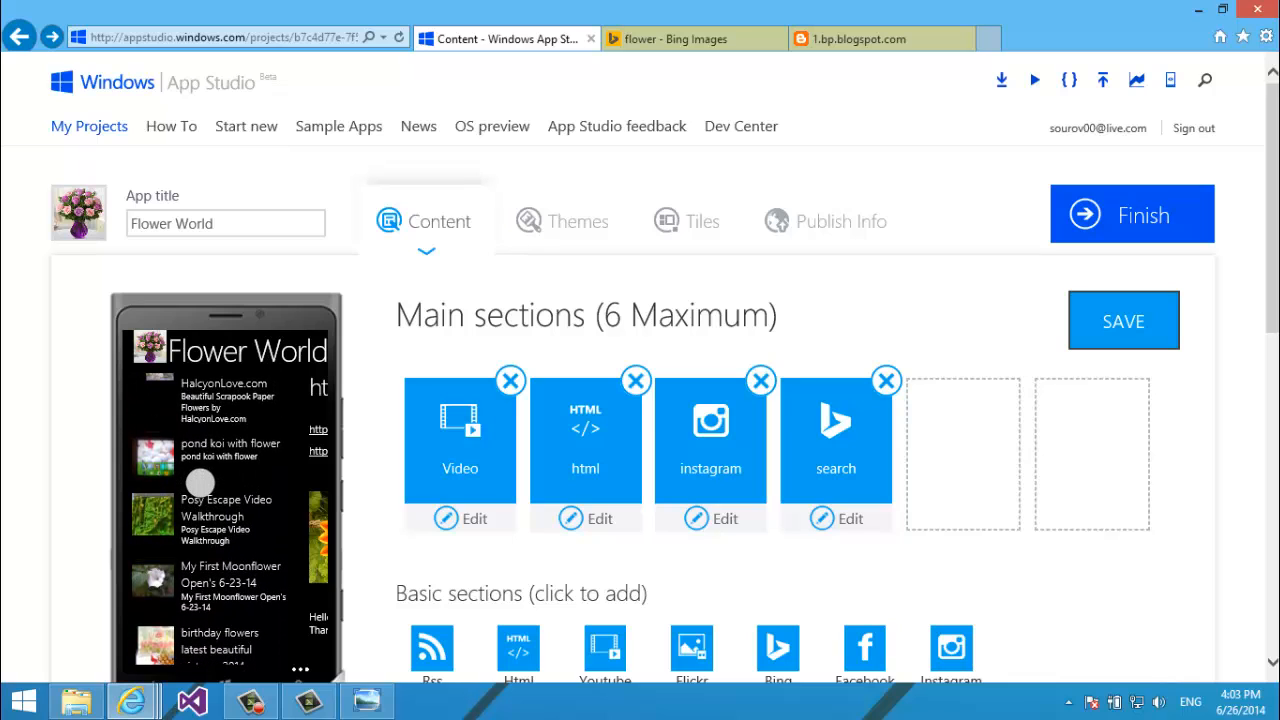
scroll(198, 494, "down", 2)
left_click_drag(189, 471, 166, 565)
left_click_drag(184, 425, 187, 474)
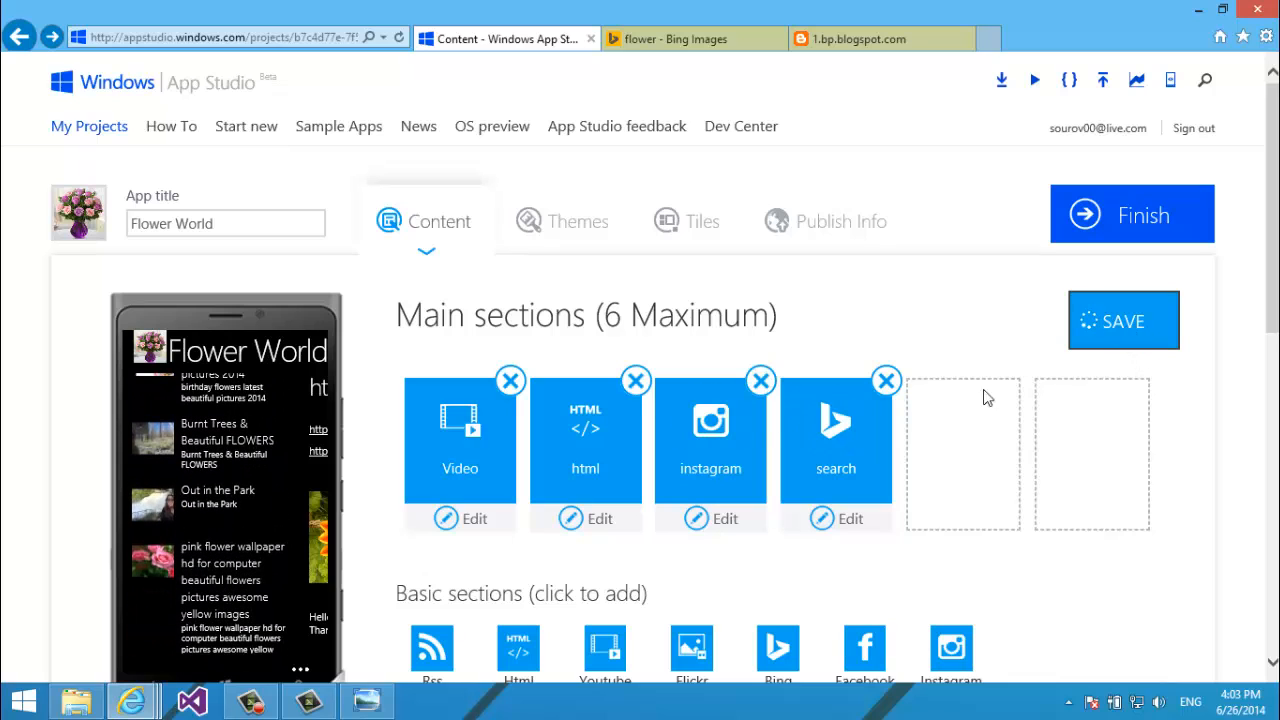
left_click(453, 521)
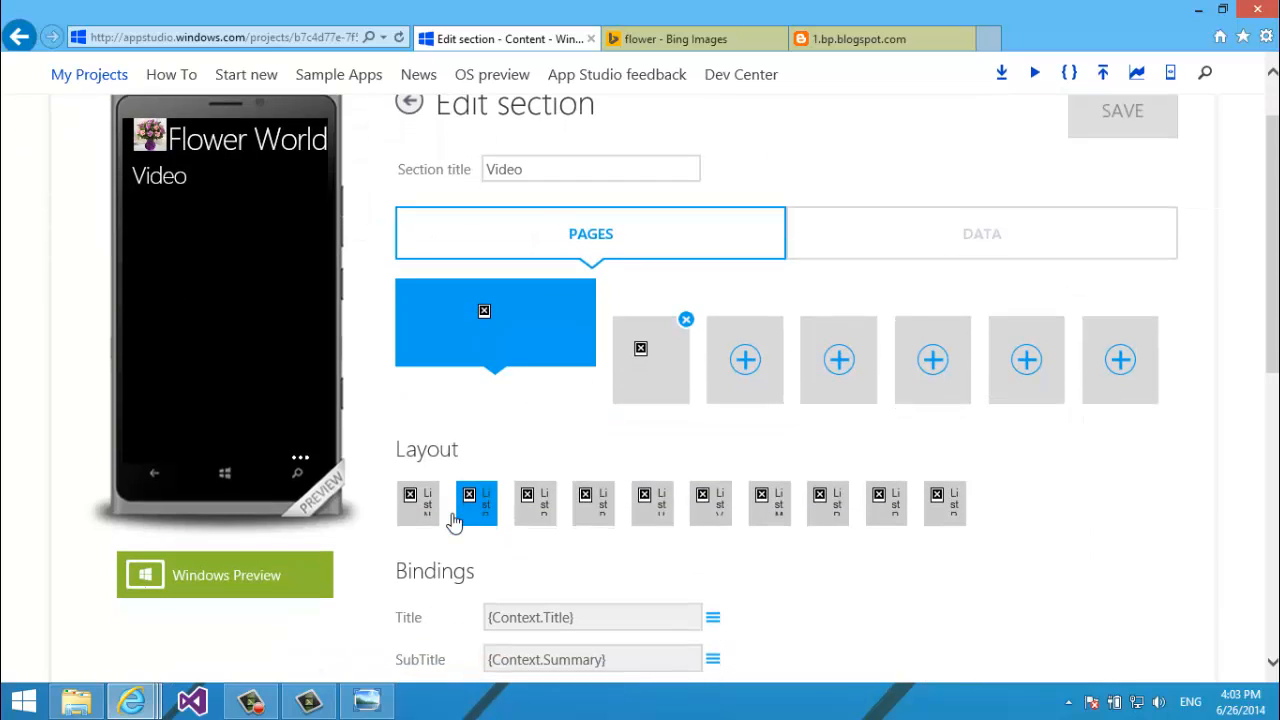
Change the section title to lowercase "video" and save a large-image list layout.
left_click_drag(496, 168, 483, 173)
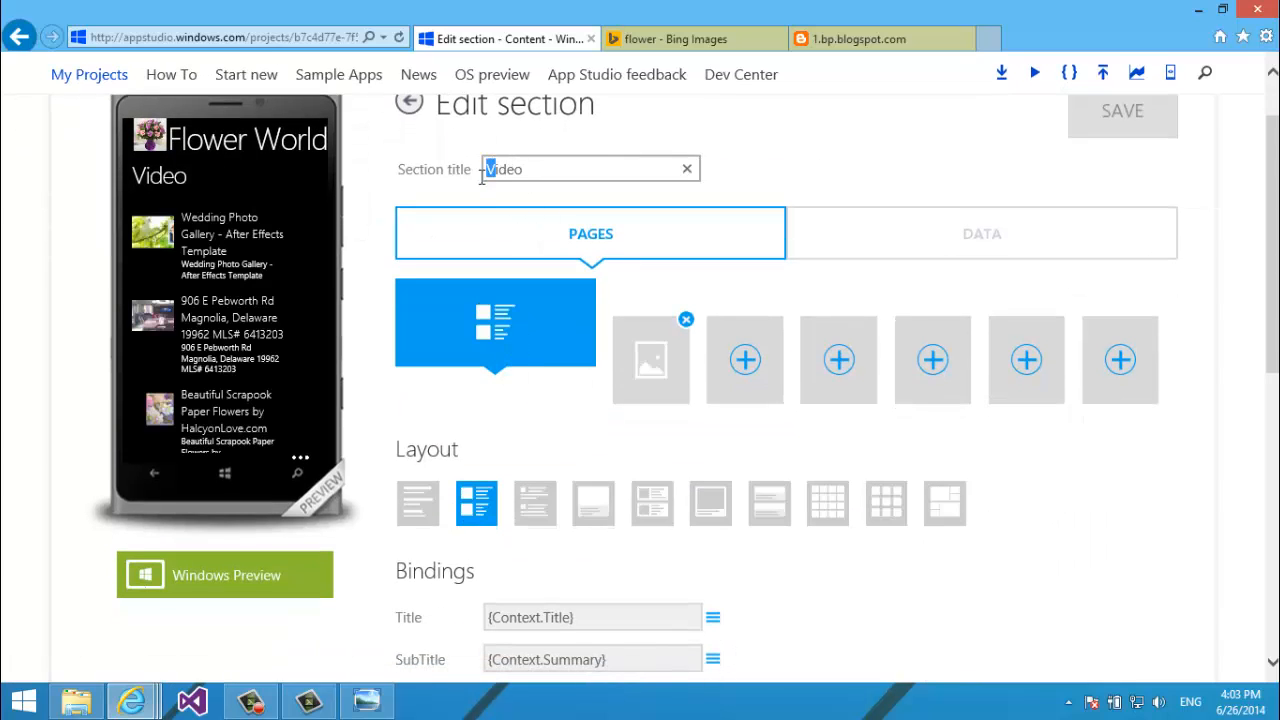
type("v")
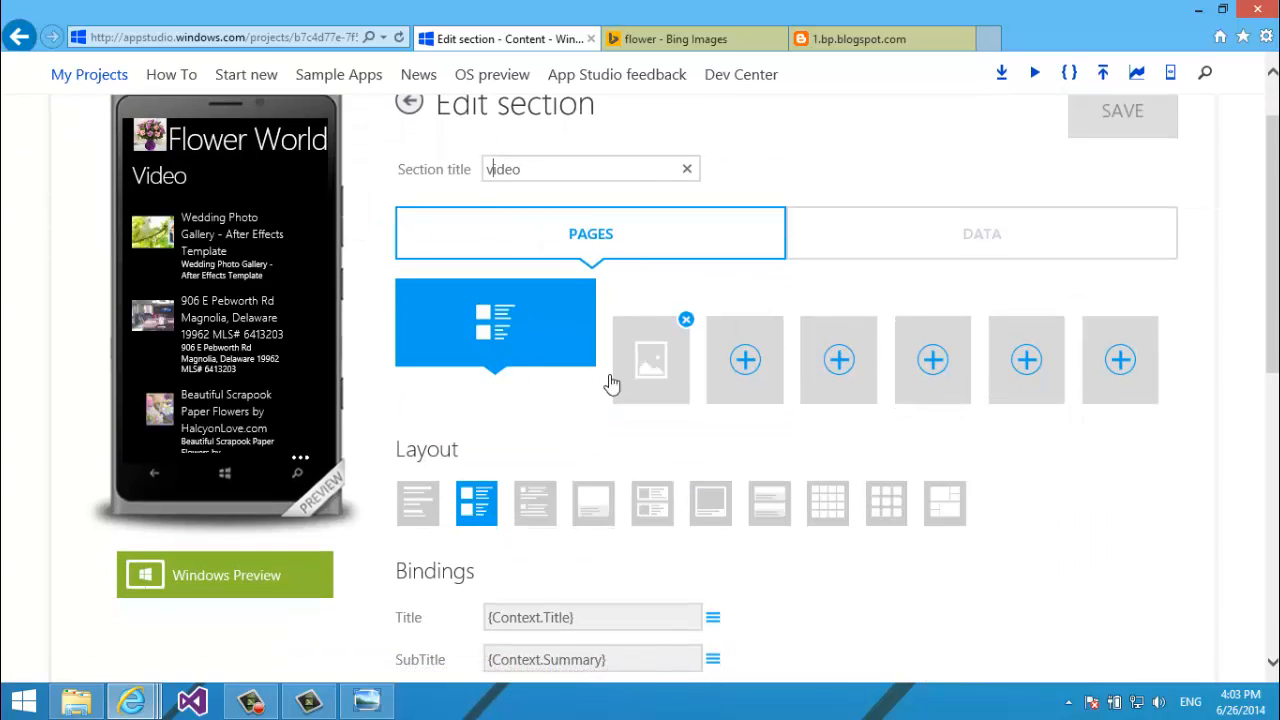
left_click(596, 502)
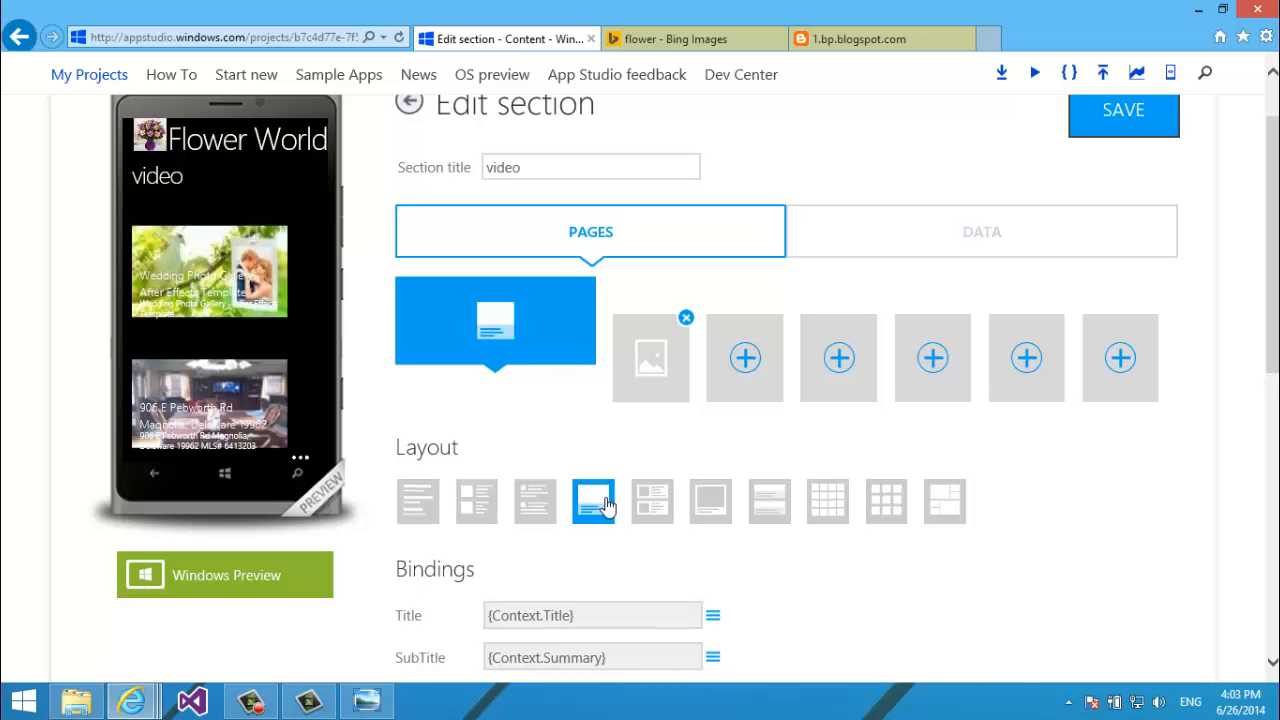
left_click(651, 506)
left_click(694, 508)
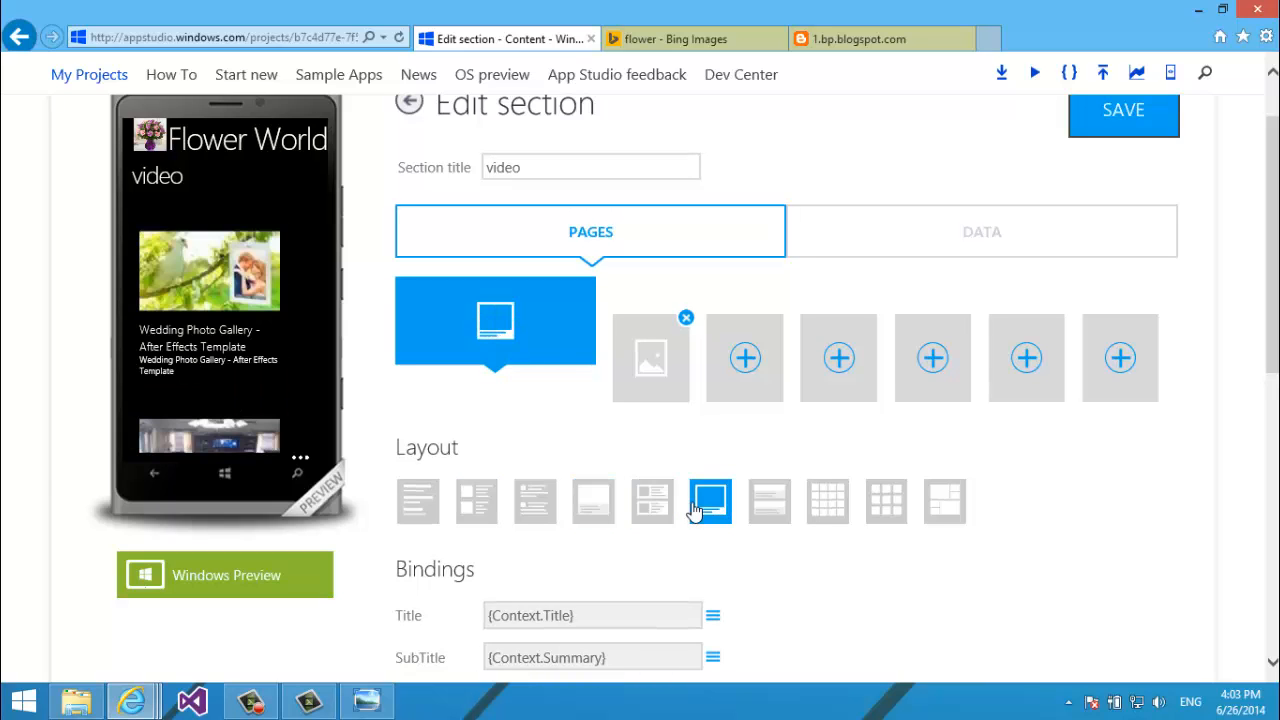
left_click(1123, 113)
Finish to view the app summary, then return to the video section editor.
scroll(1267, 261, "down", 1)
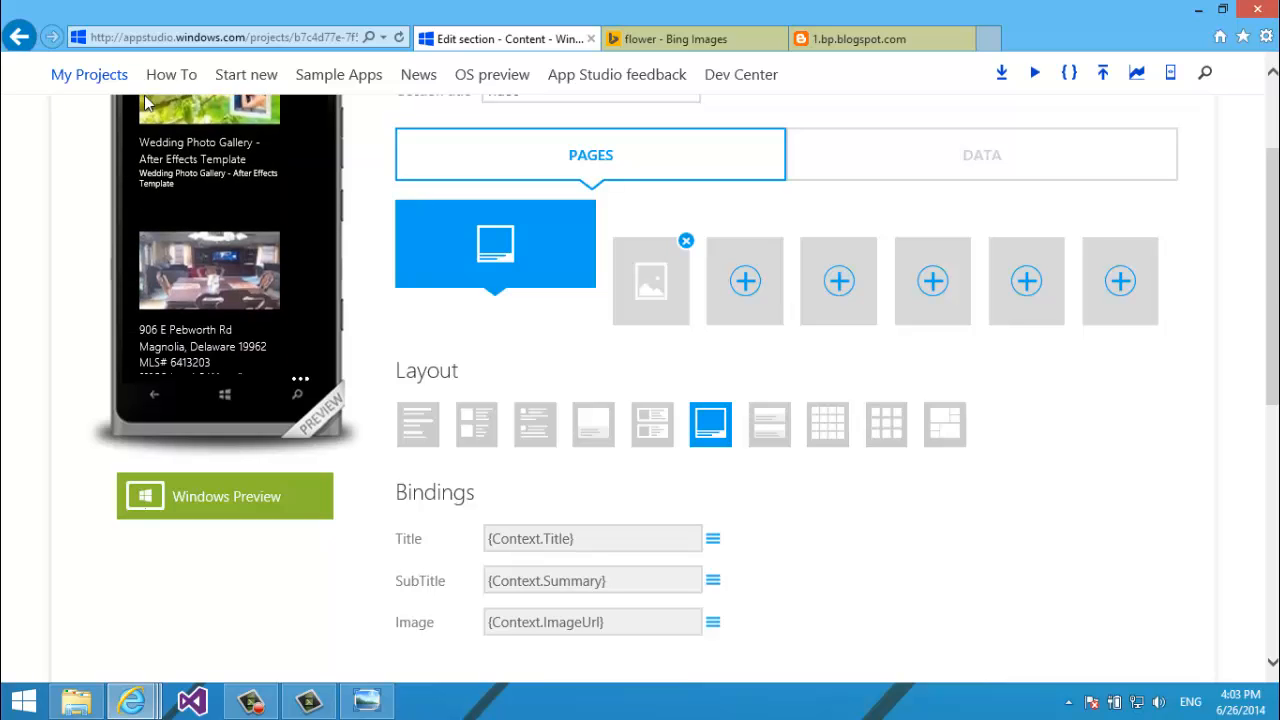
scroll(1214, 277, "down", 3)
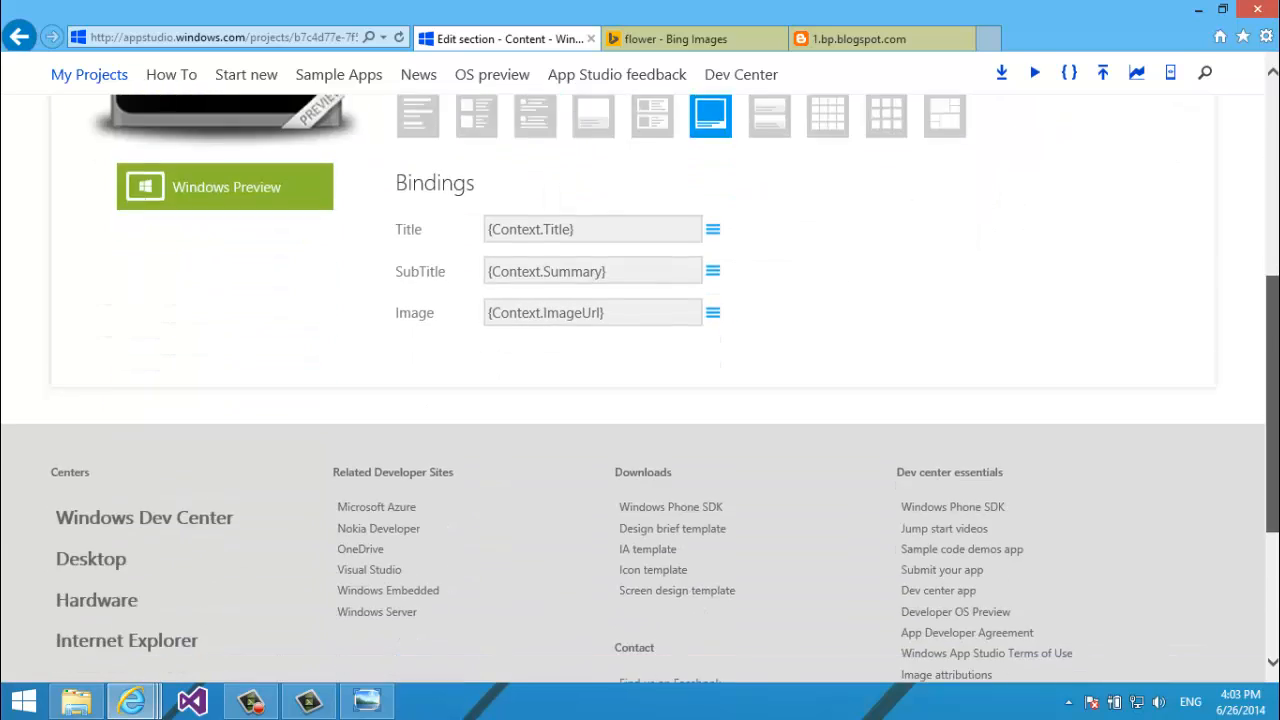
scroll(1200, 328, "up", 6)
left_click(1172, 238)
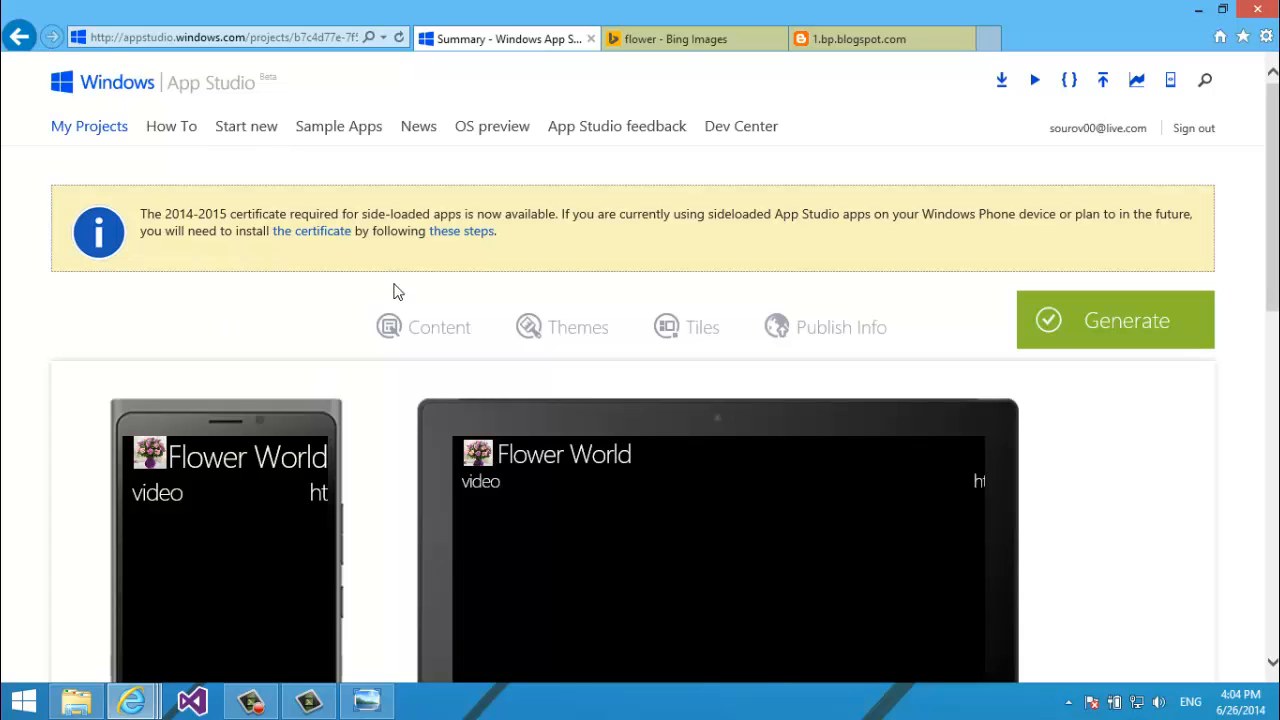
left_click(21, 24)
scroll(405, 56, "down", 2)
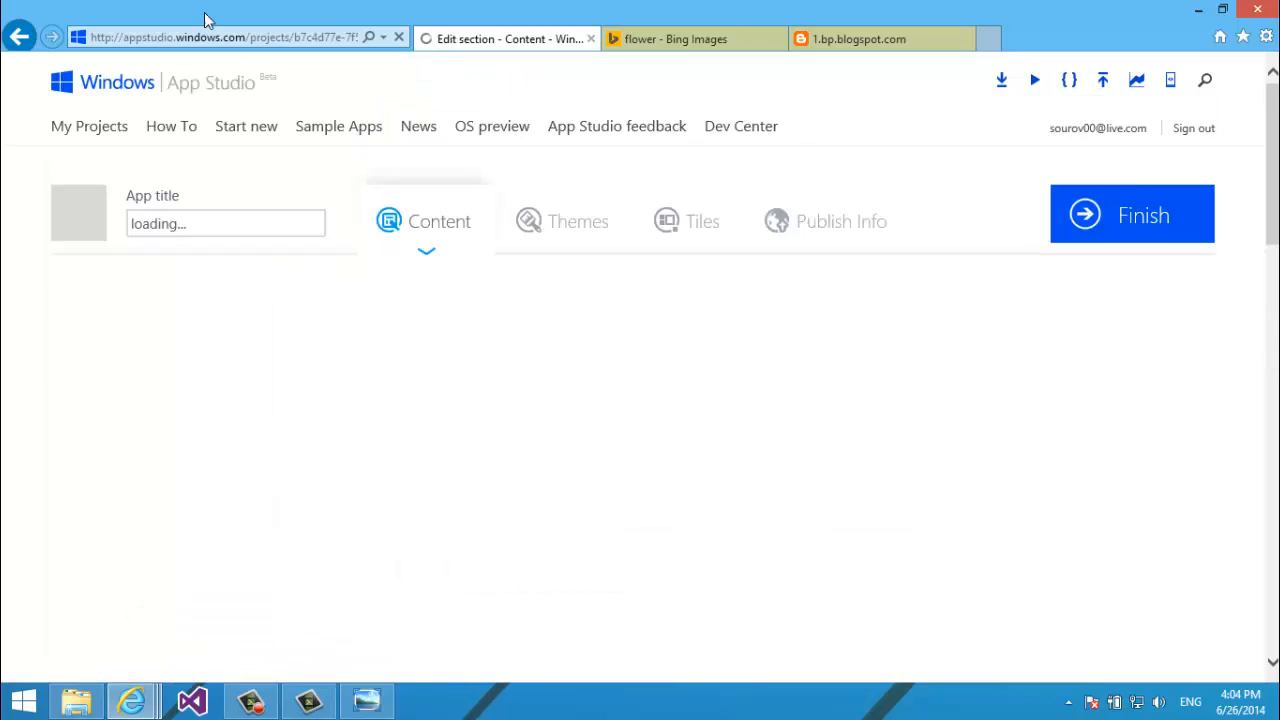
scroll(420, 231, "down", 3)
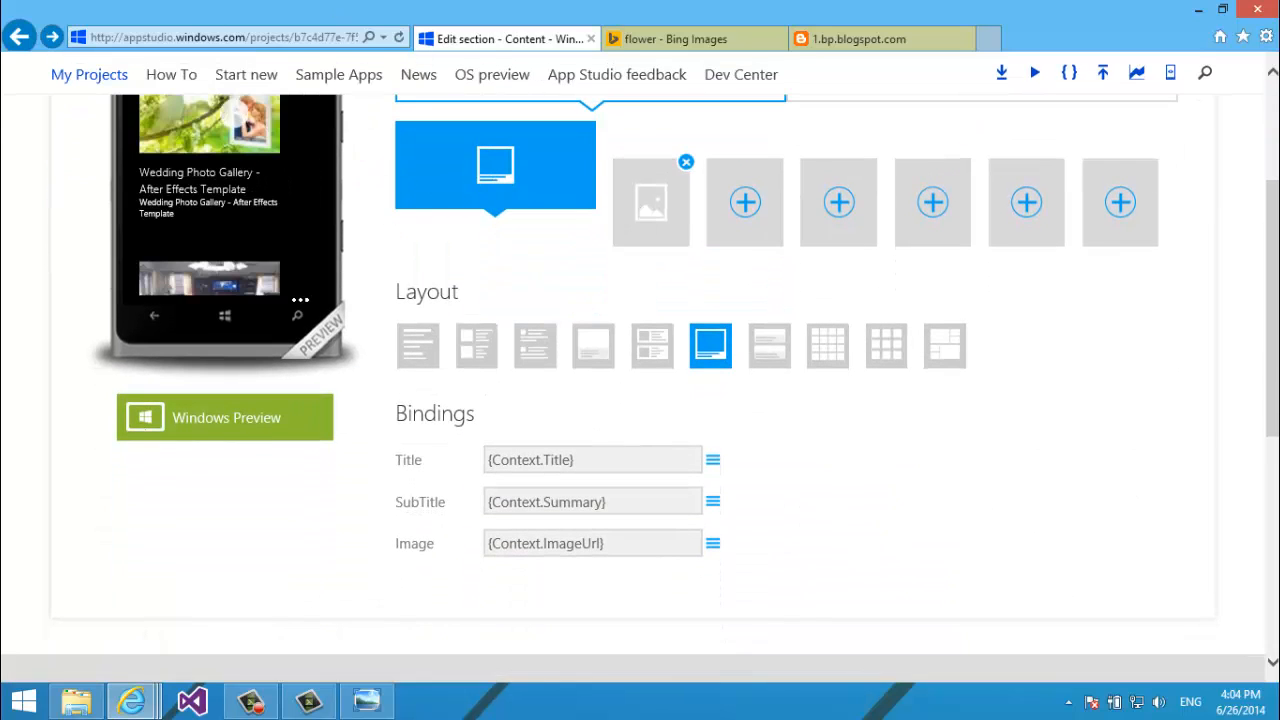
Try the detail page layouts and settle on the title-and-description layout.
left_click(665, 242)
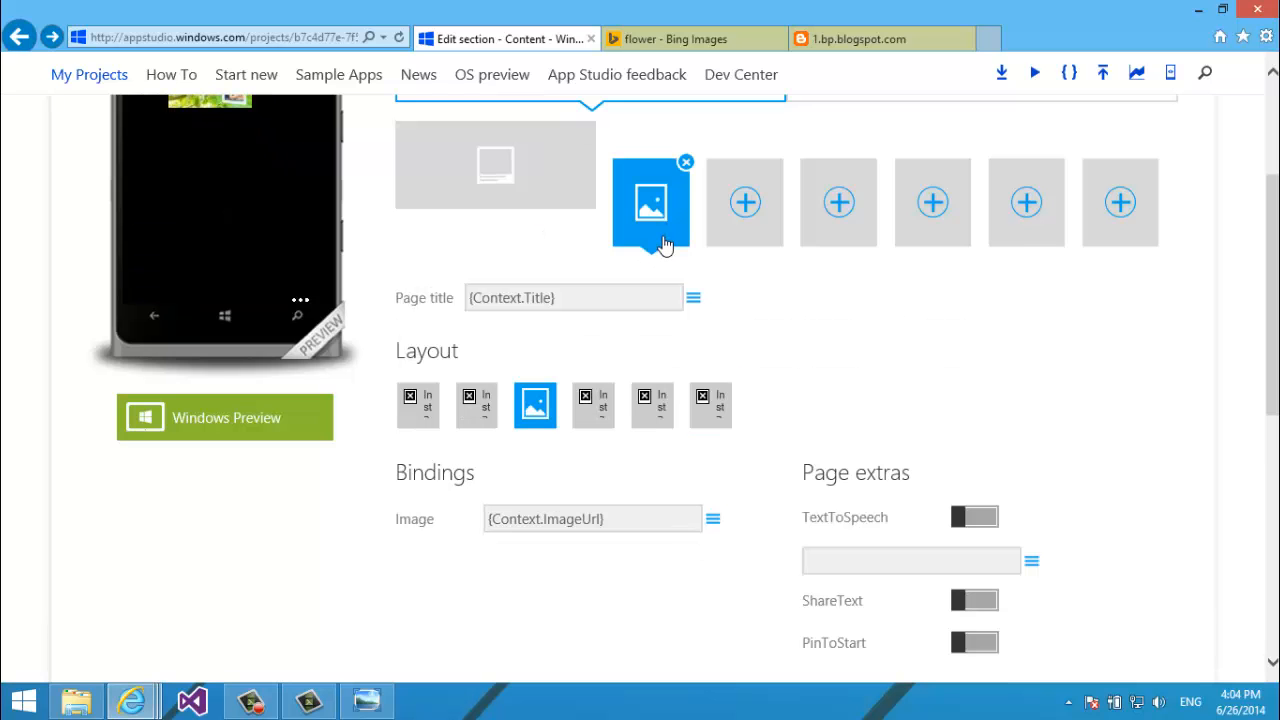
scroll(1270, 257, "up", 2)
scroll(1270, 257, "down", 1)
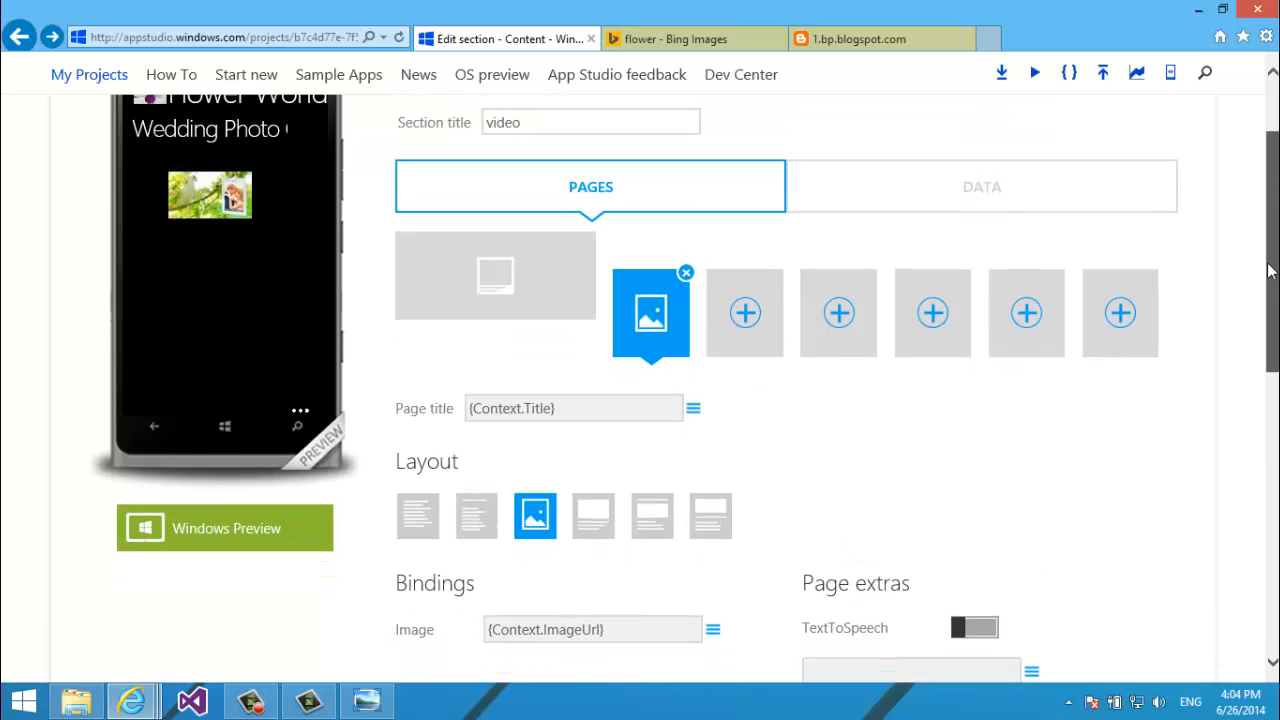
left_click(590, 520)
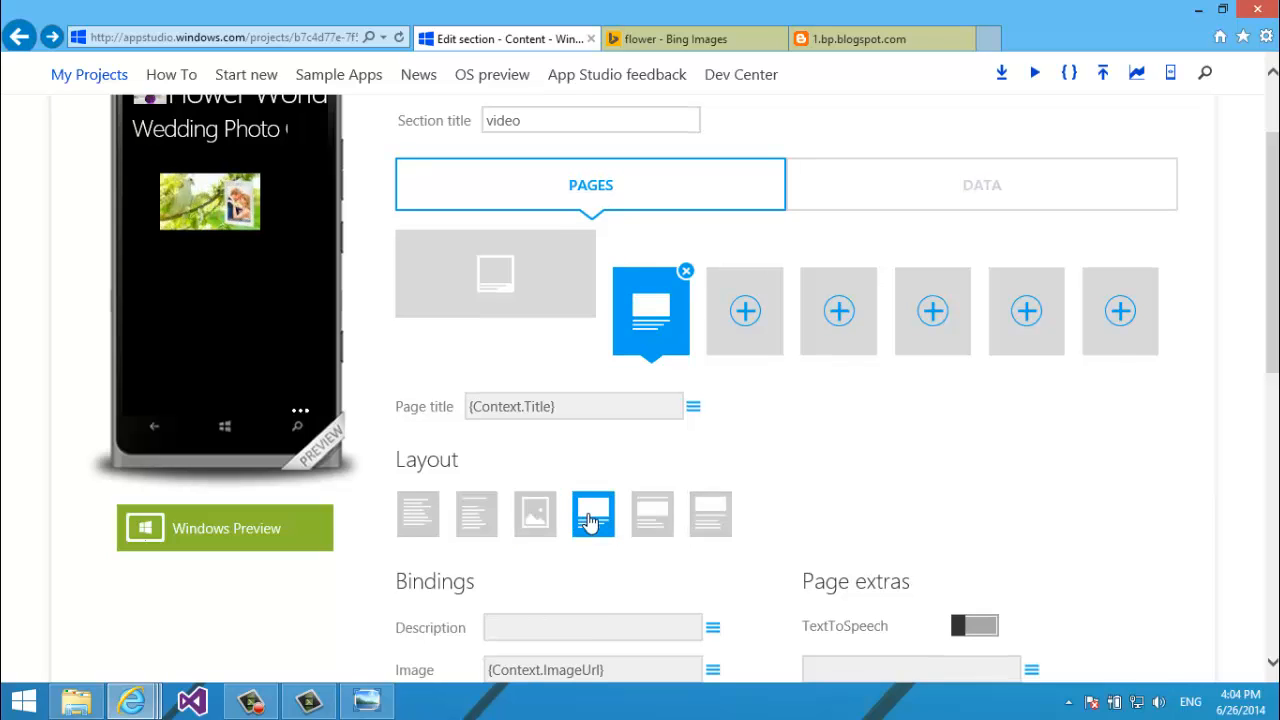
left_click(652, 516)
left_click(712, 518)
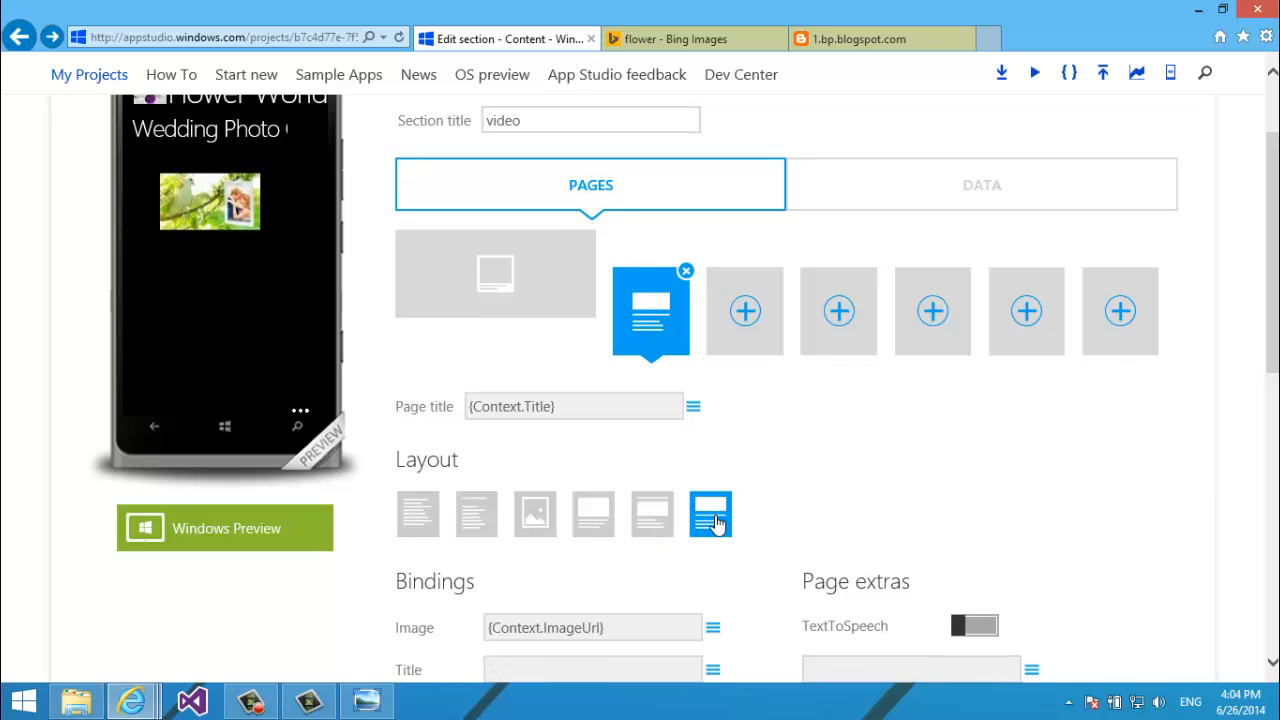
left_click(652, 514)
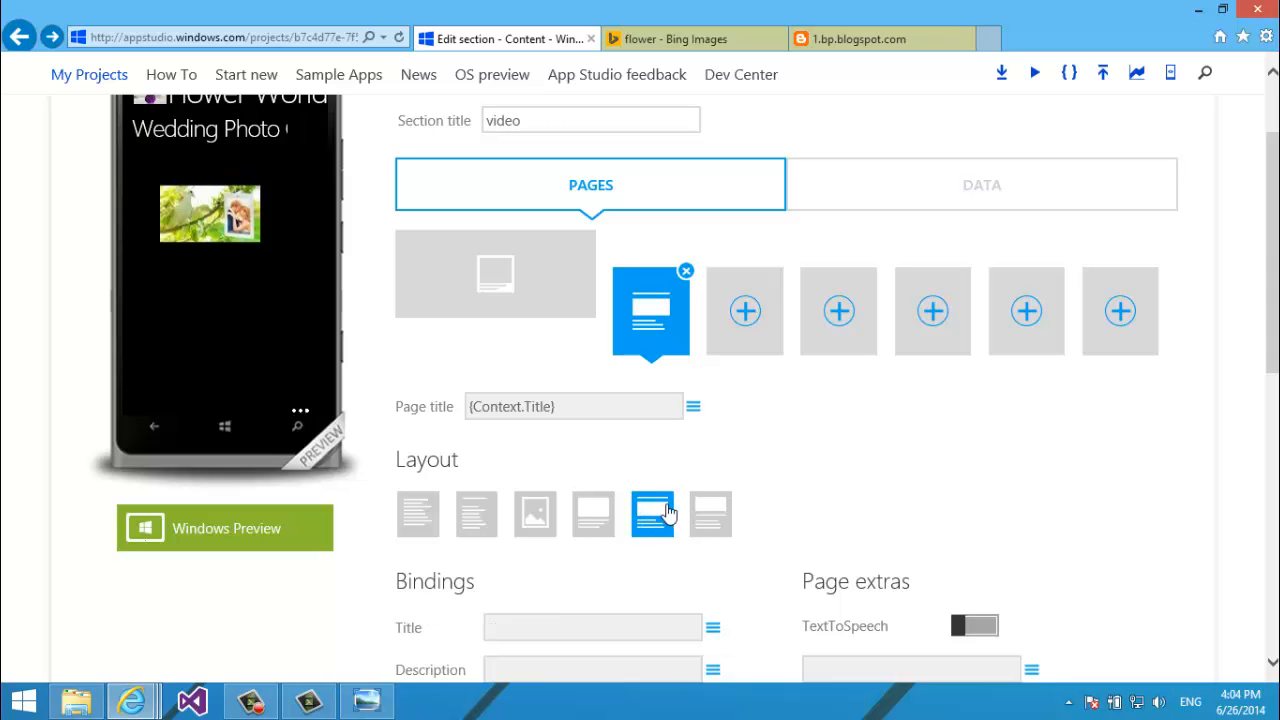
scroll(1276, 348, "down", 3)
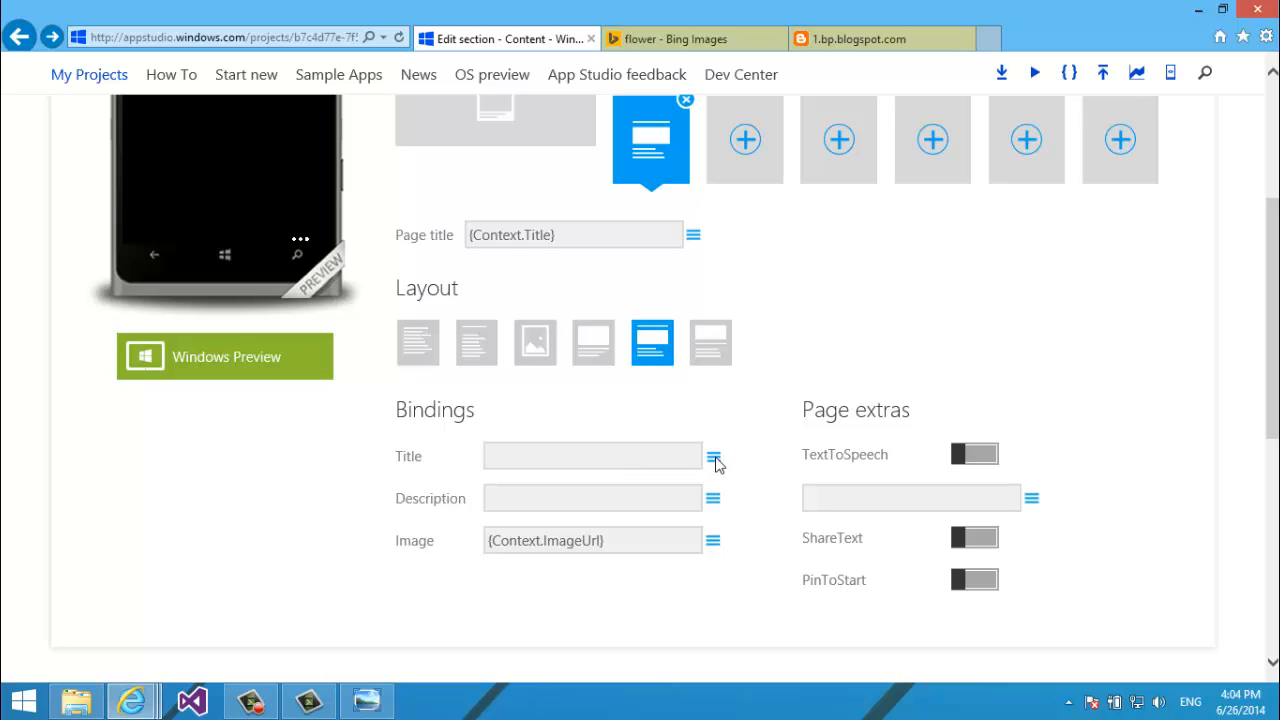
Bind the detail page's description to Summary and its title to Title.
left_click(714, 458)
left_click(761, 400)
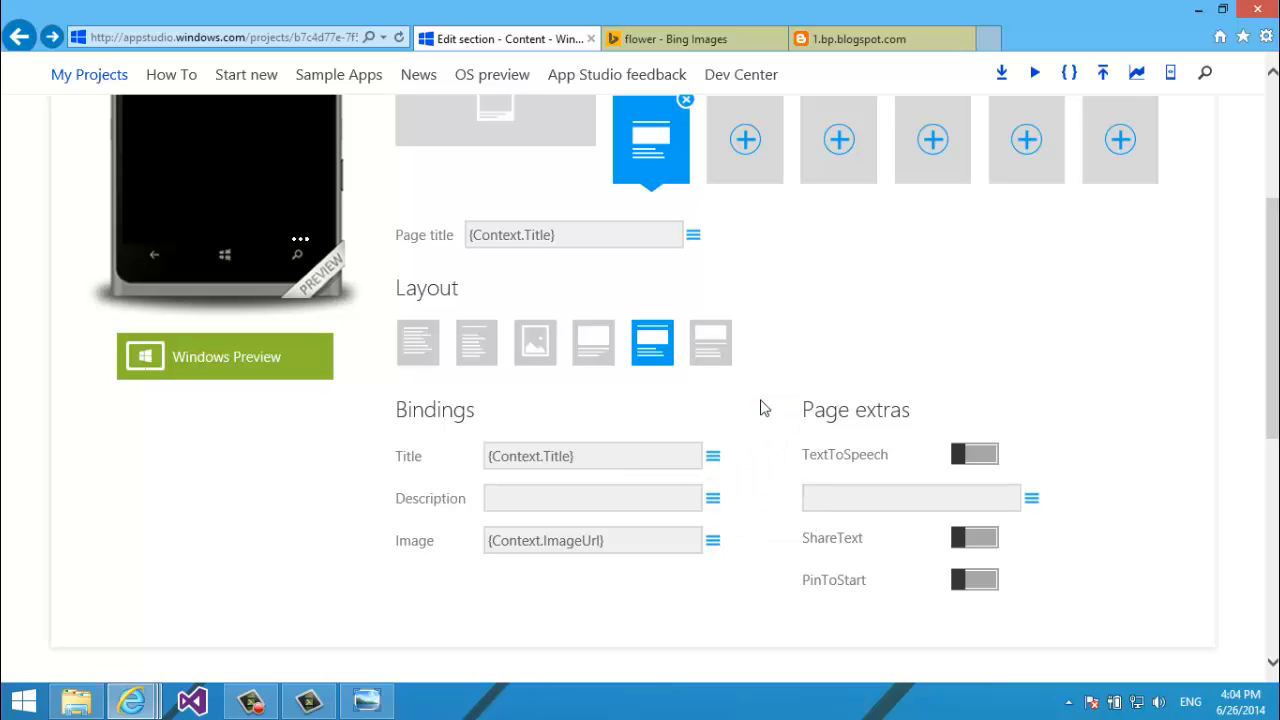
left_click(714, 498)
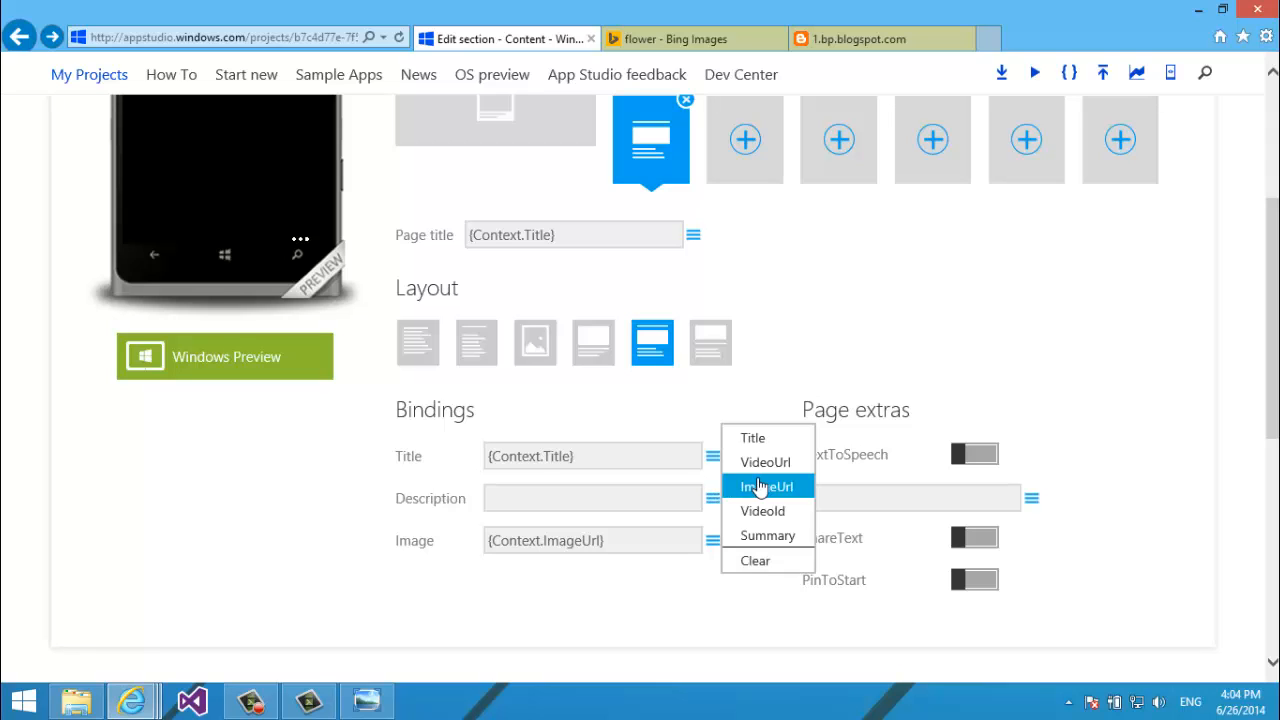
left_click(768, 537)
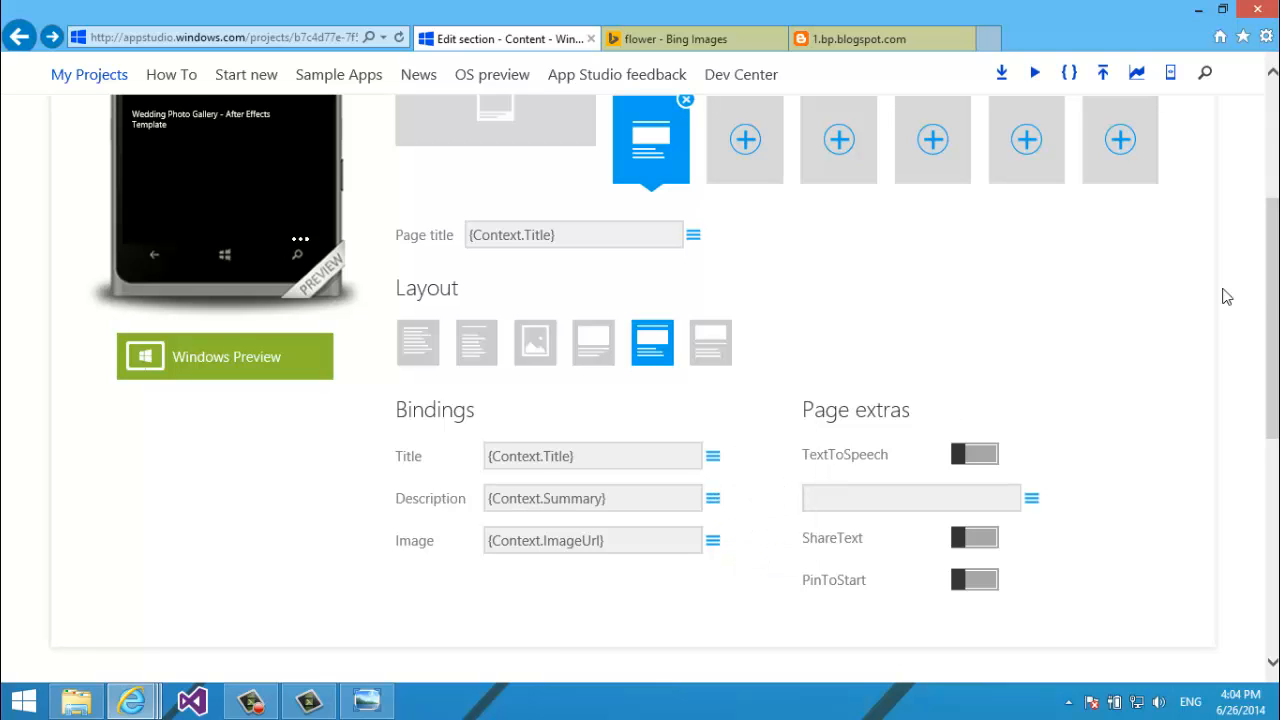
scroll(1227, 296, "up", 3)
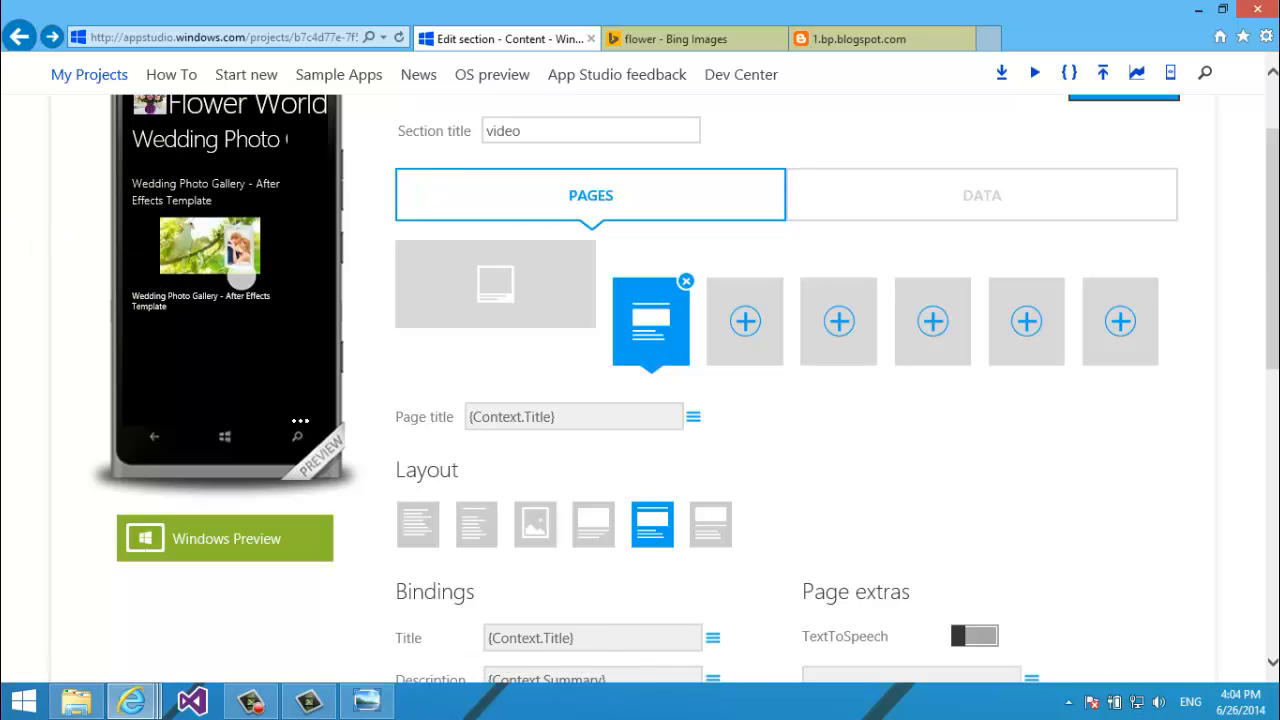
scroll(876, 522, "down", 3)
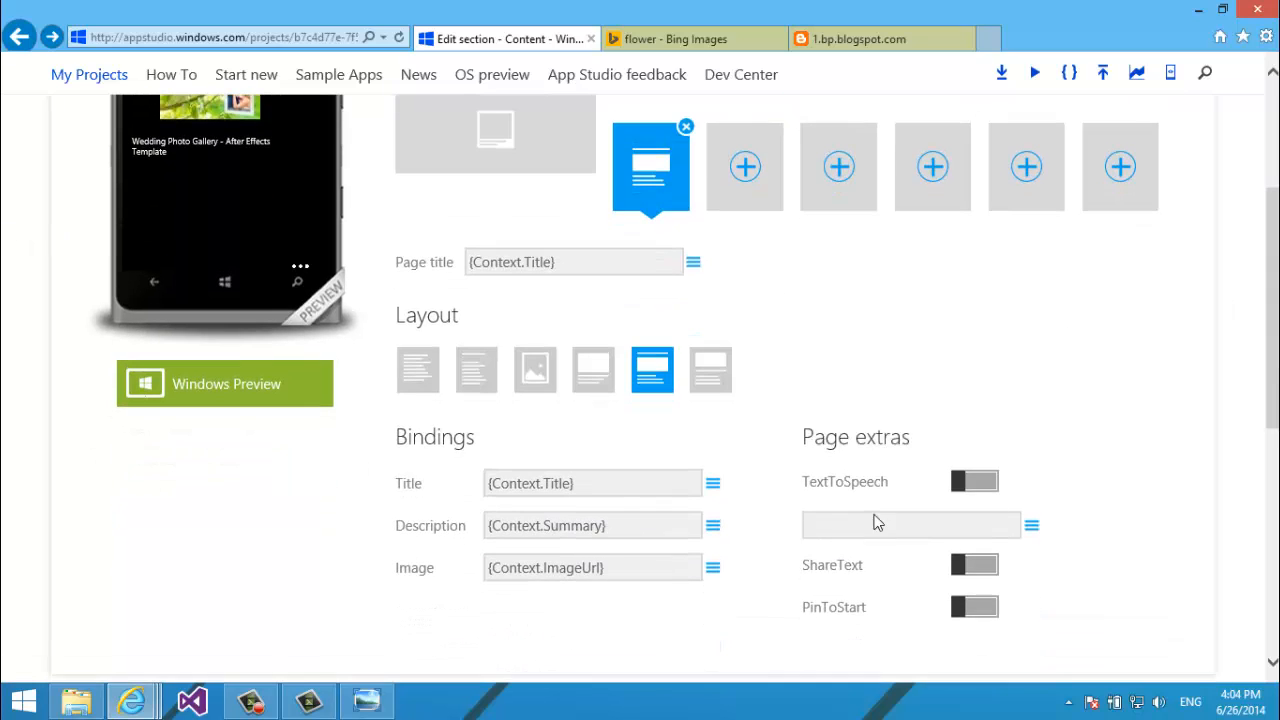
left_click(714, 481)
left_click(788, 551)
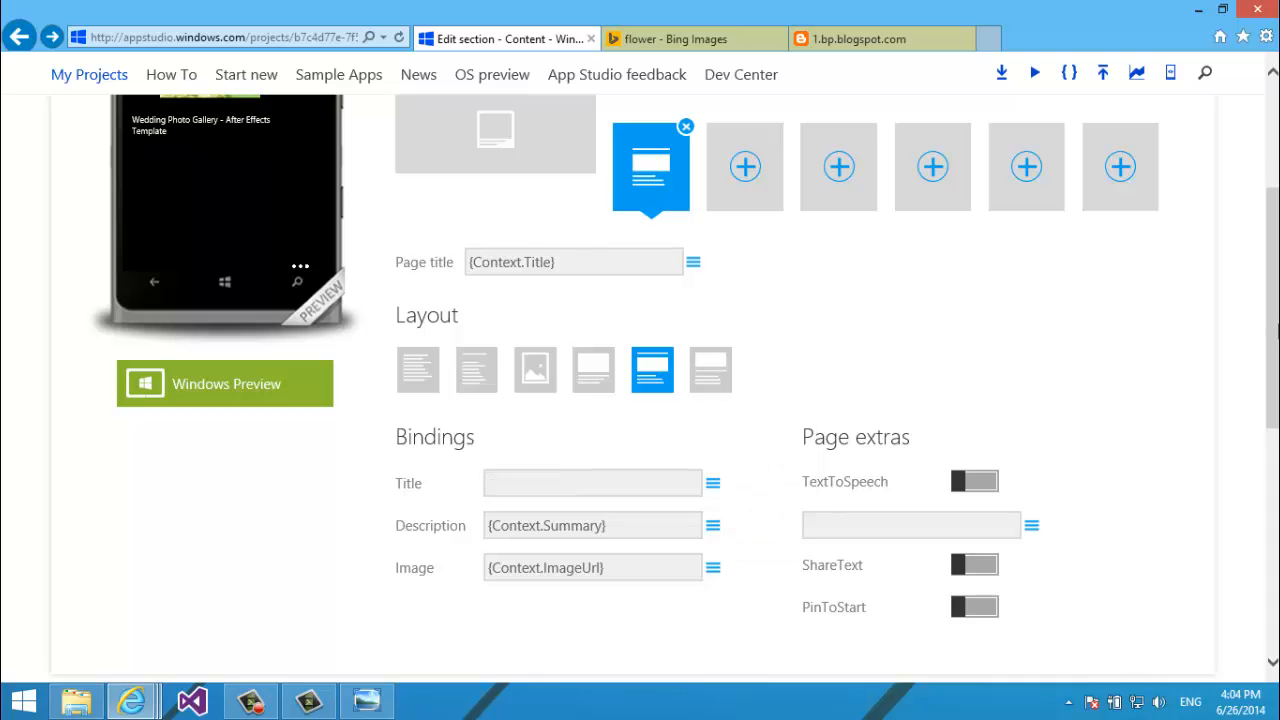
mouse_move(1277, 335)
left_mouse_down()
mouse_move(1277, 262)
mouse_move(1277, 344)
left_mouse_up()
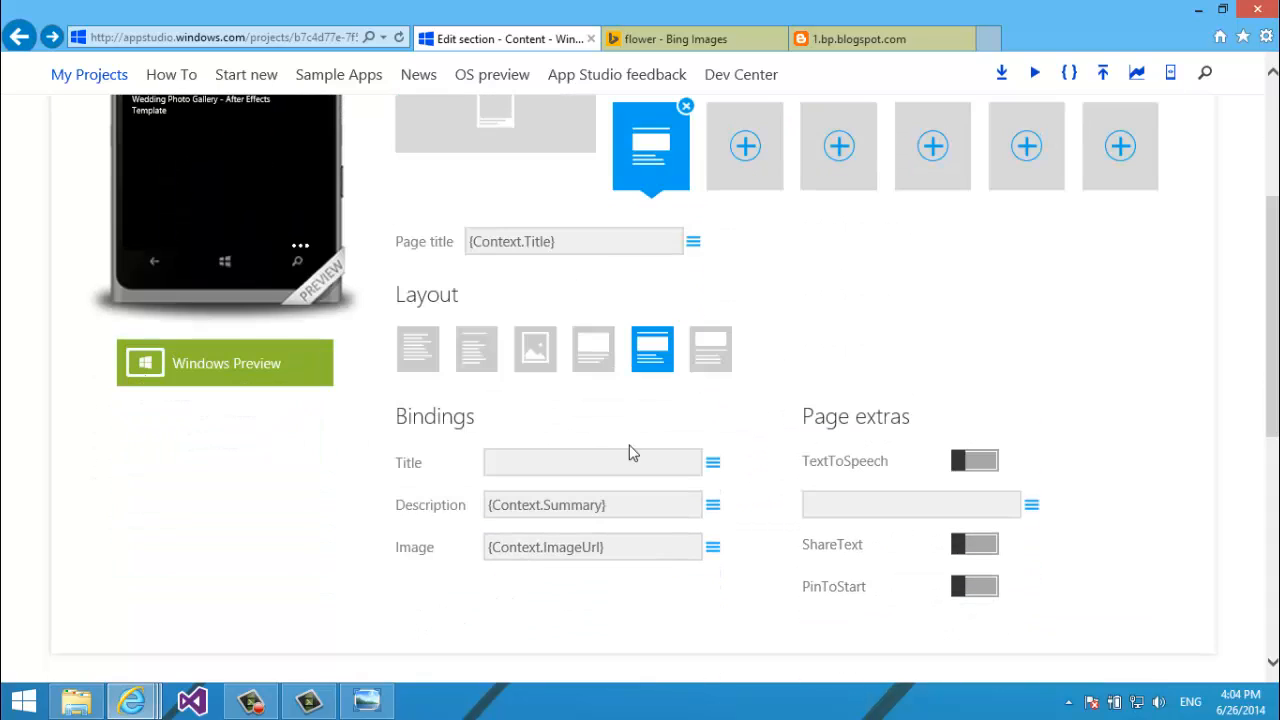
left_click(710, 463)
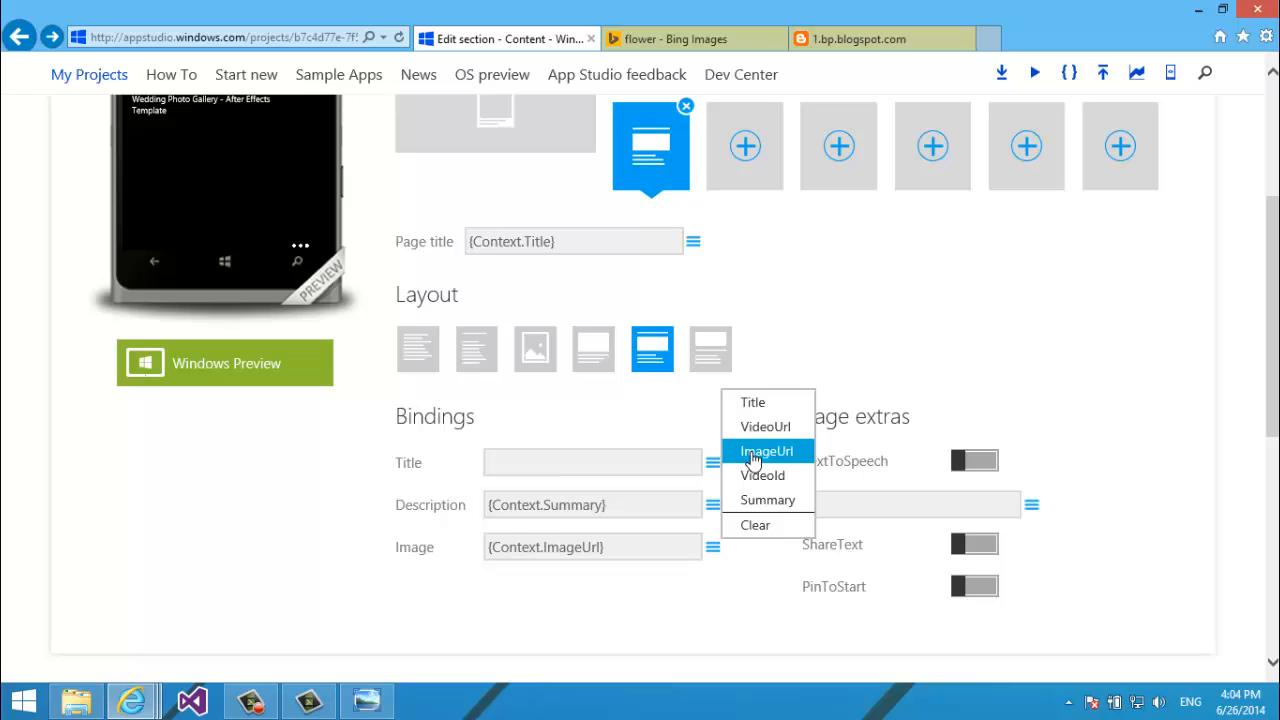
left_click(752, 403)
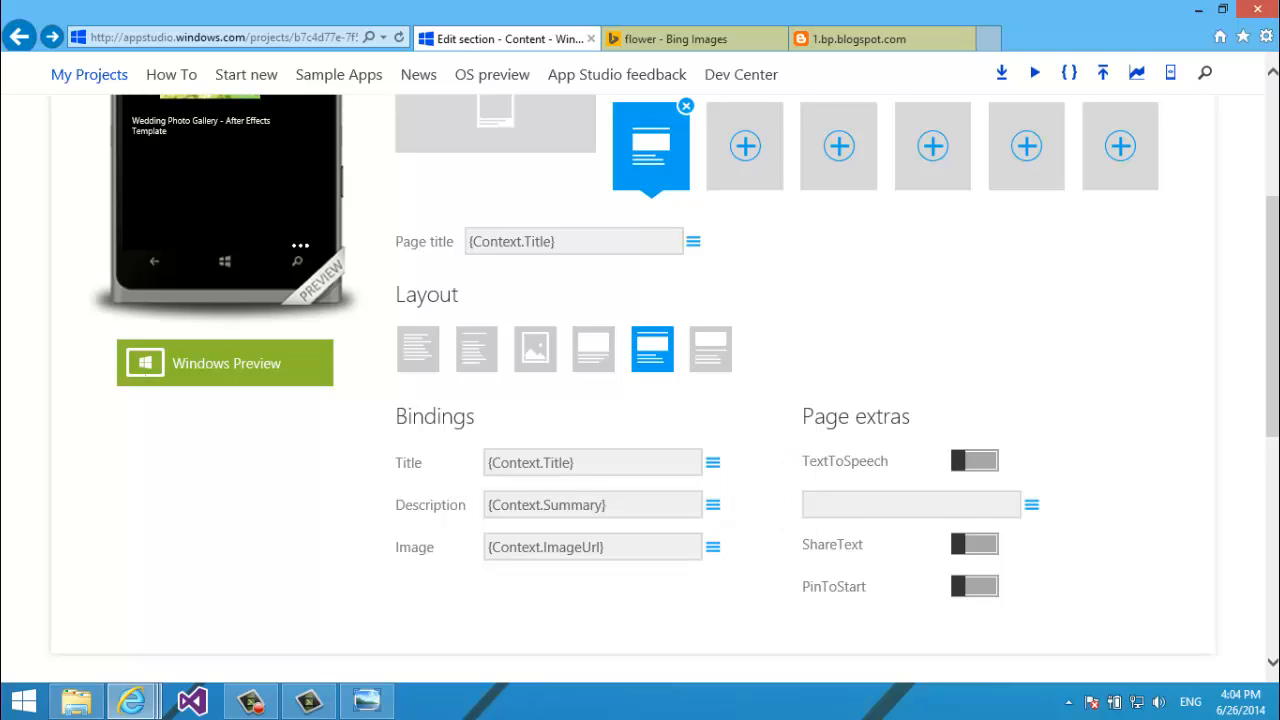
Turn on TextToSpeech, ShareText and PinToStart for the video detail page.
left_click(980, 500)
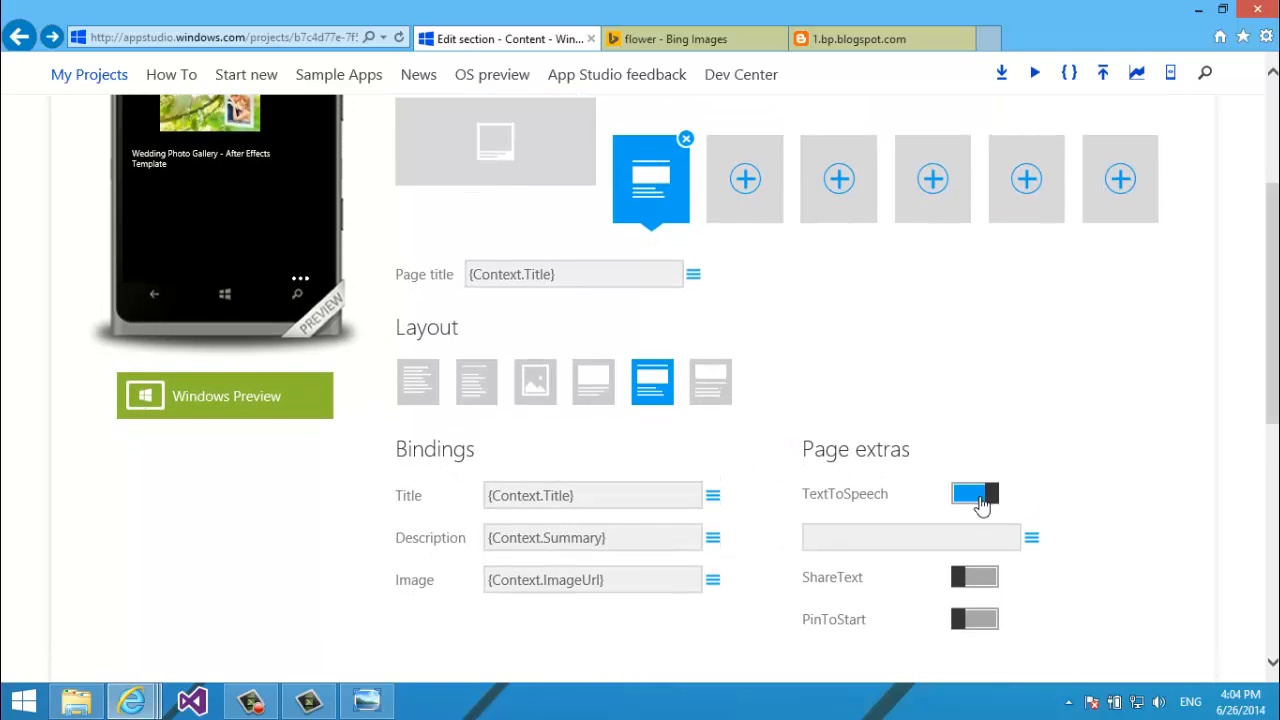
left_click(962, 590)
left_click(965, 622)
scroll(1189, 378, "down", 10)
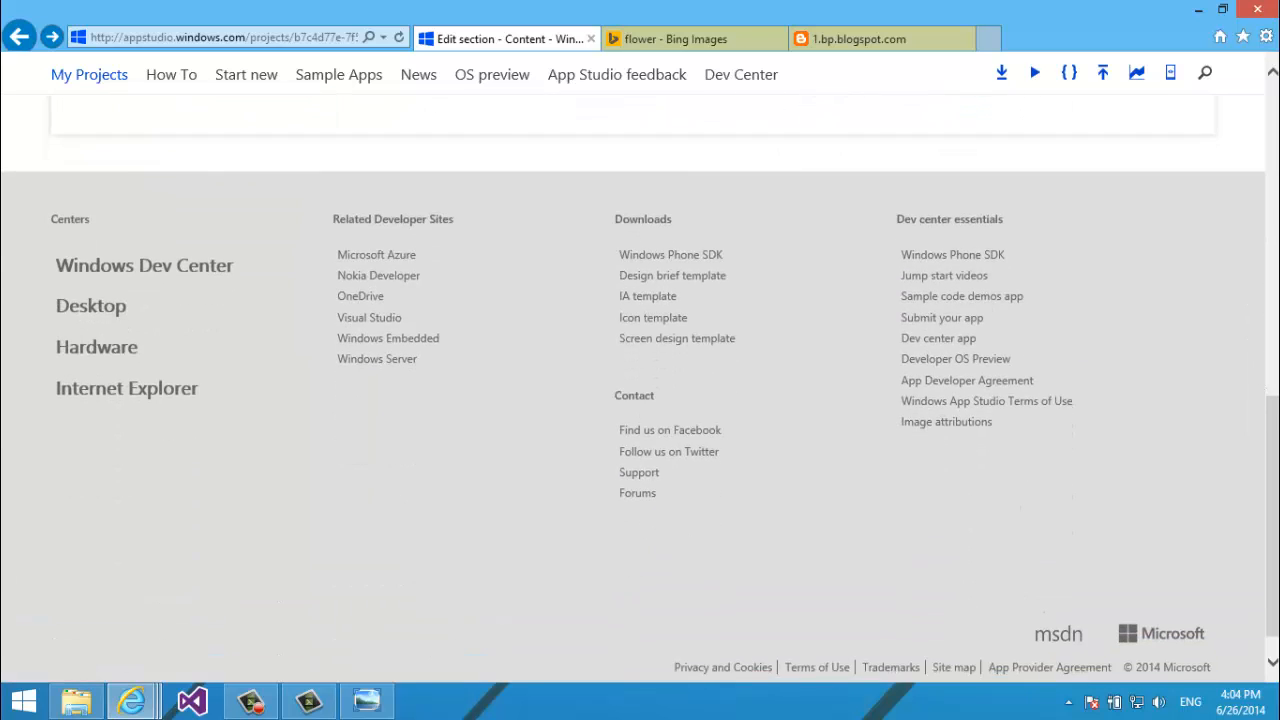
scroll(1189, 378, "up", 10)
scroll(1250, 315, "up", 4)
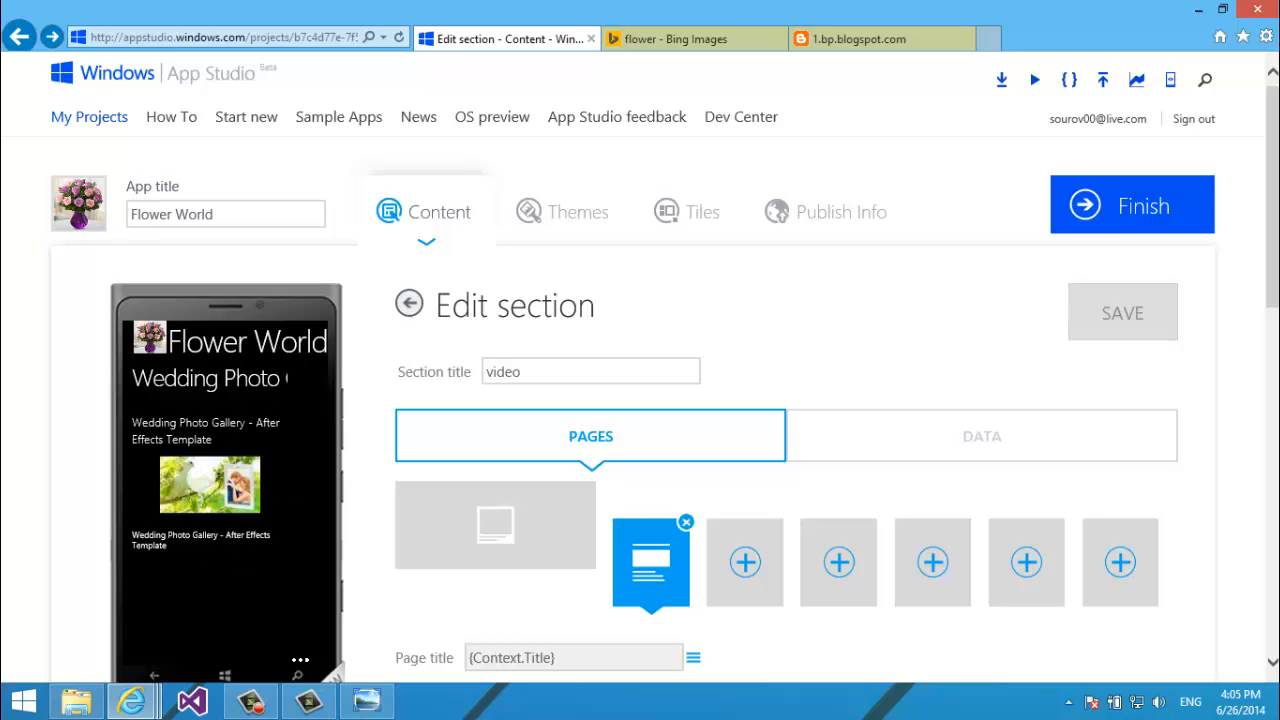
View the section's data source, then open YoutubeInfo.txt from App_Studio_Tutorials\YoutubeInfo.
left_click(982, 447)
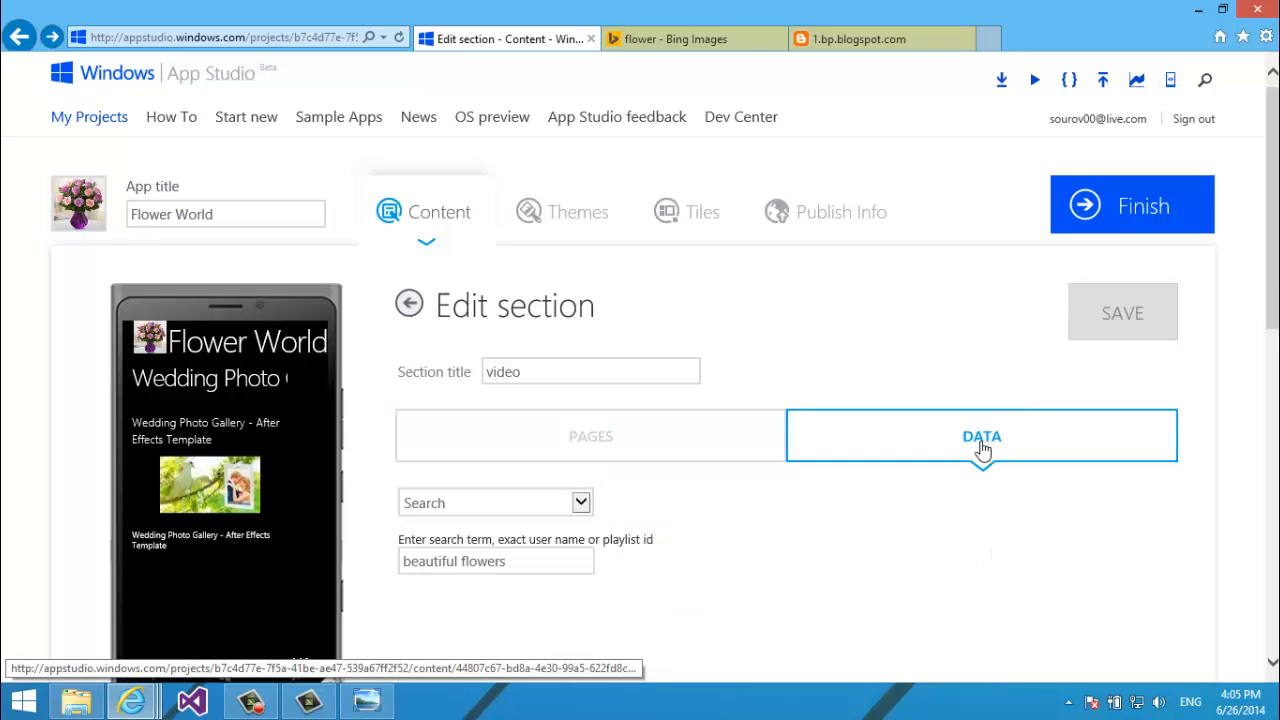
scroll(982, 447, "down", 3)
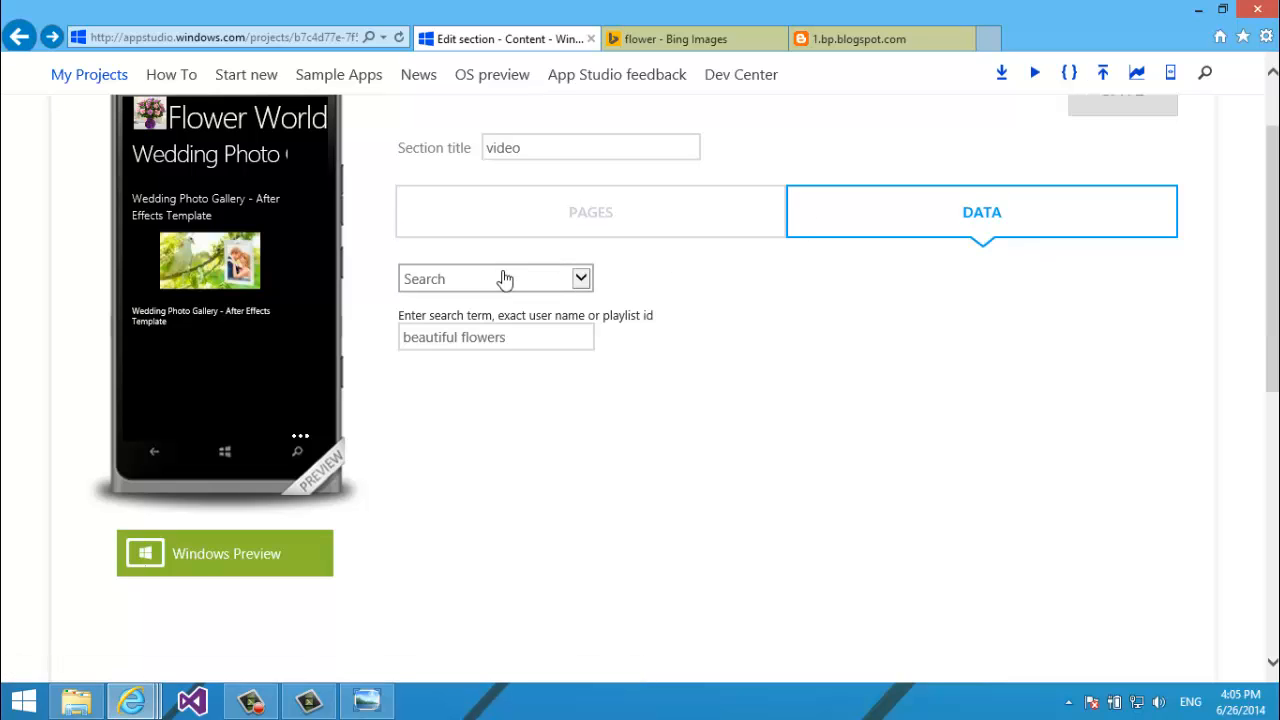
left_click(76, 700)
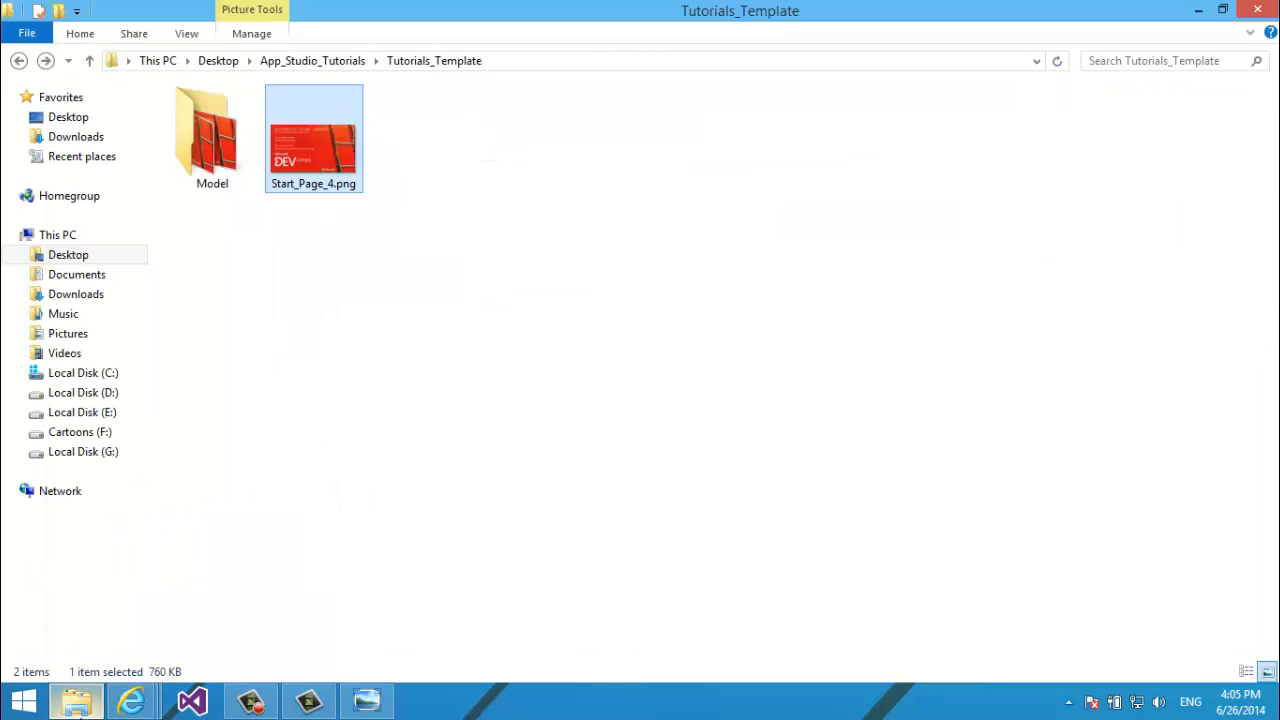
key("alt+Up")
key("Down")
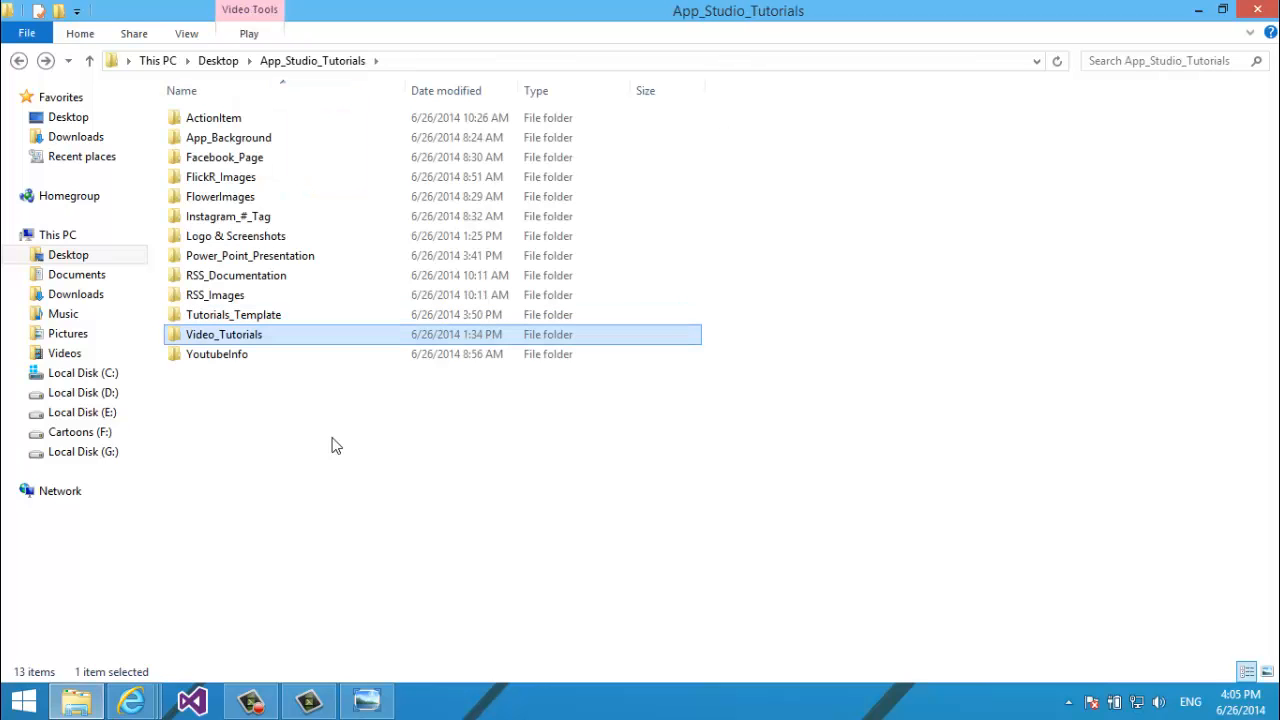
key("Return")
key("alt+Up")
key("Down")
key("Return")
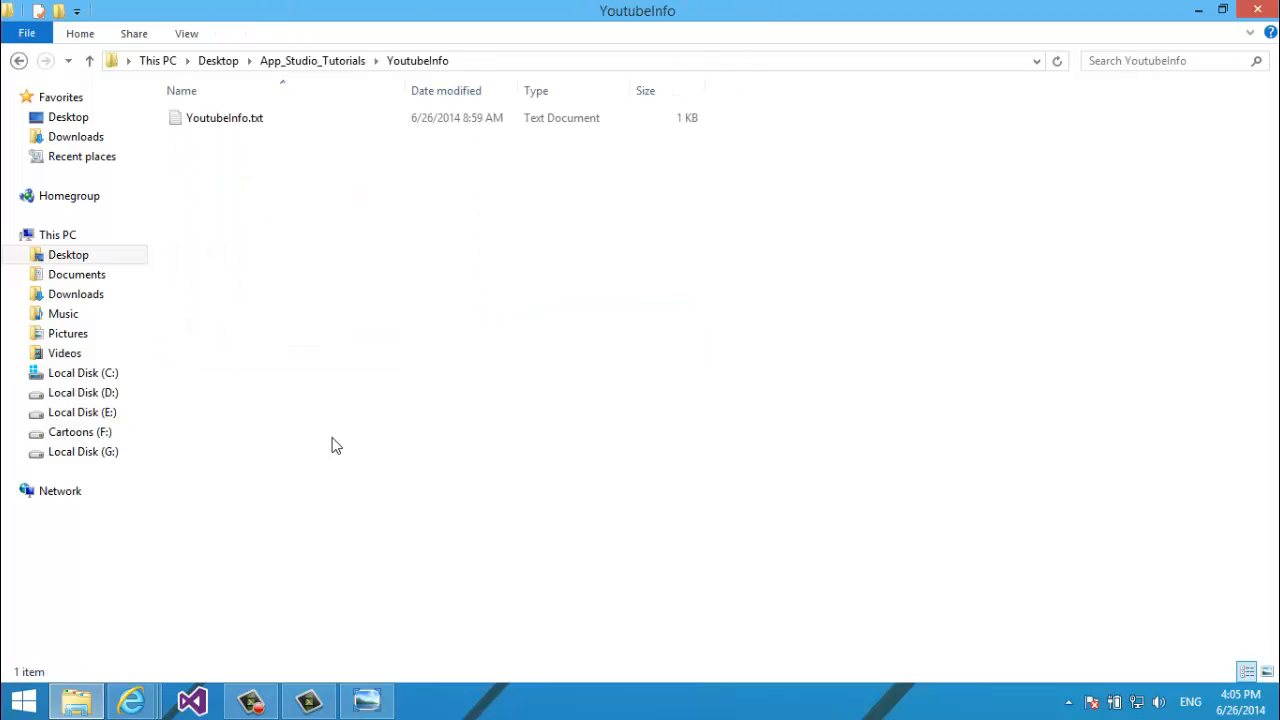
key("Down")
key("Return")
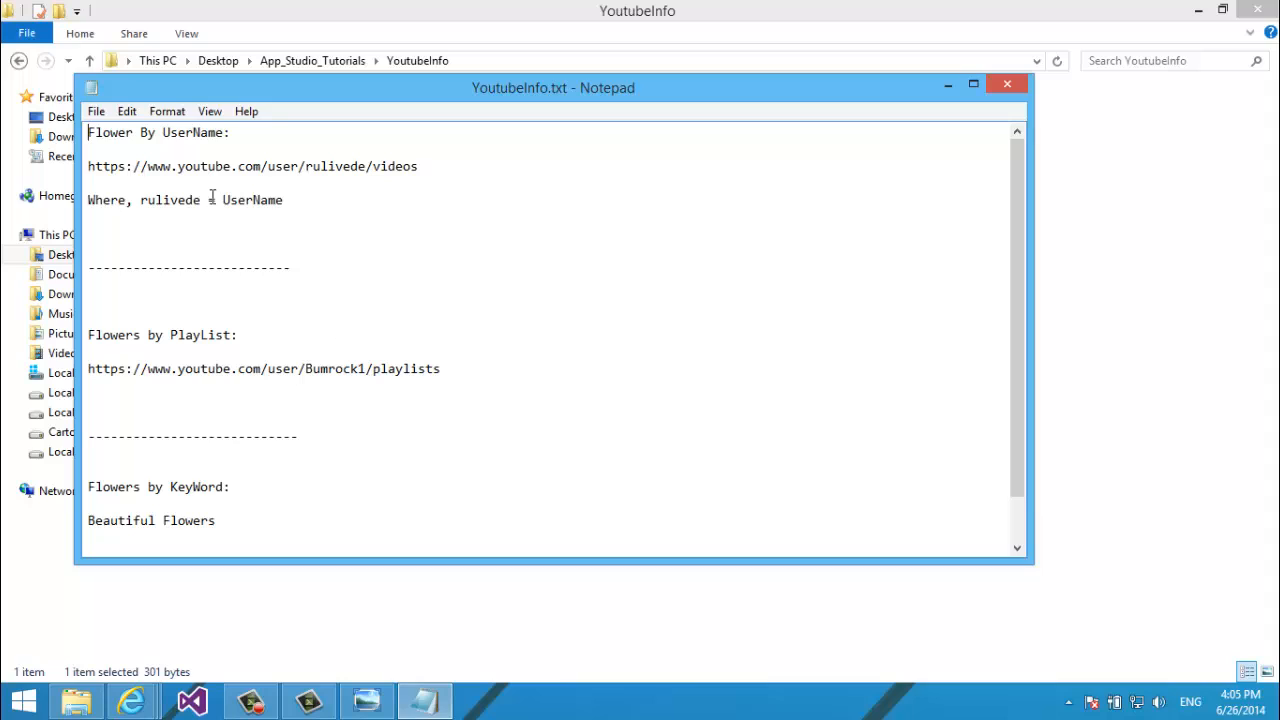
key("Down")
key("shift+Down")
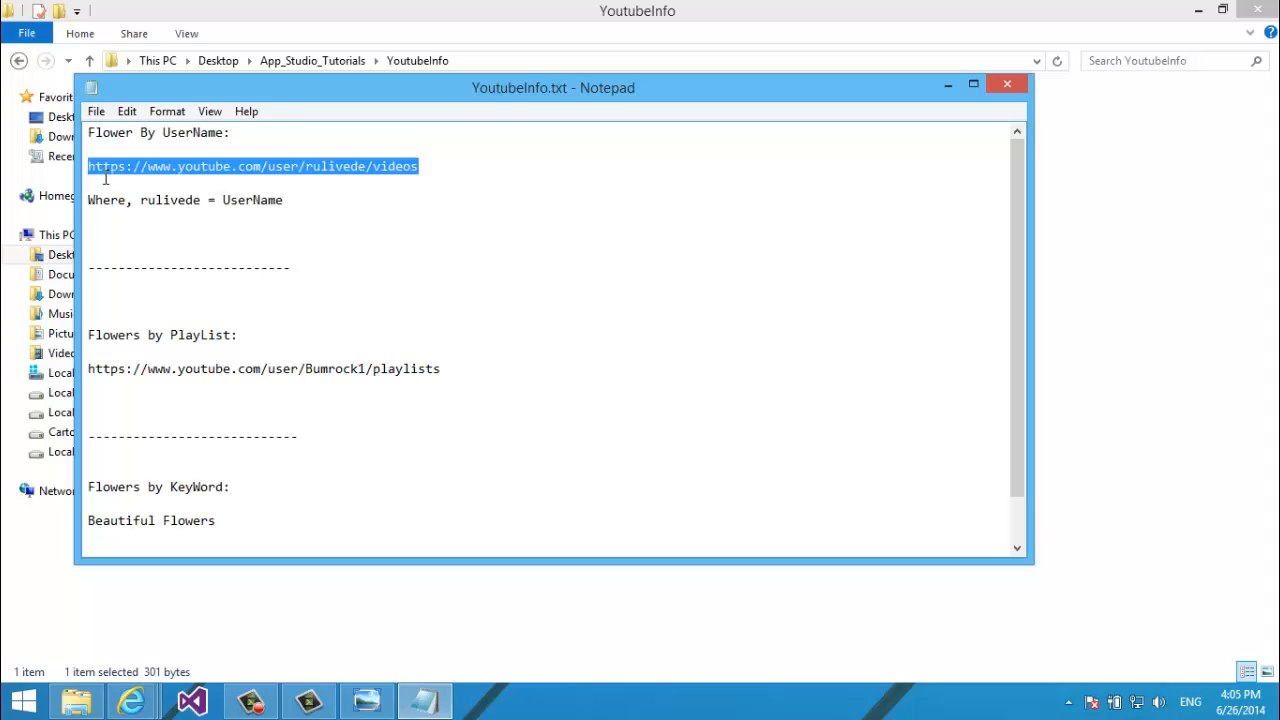
left_click(311, 172)
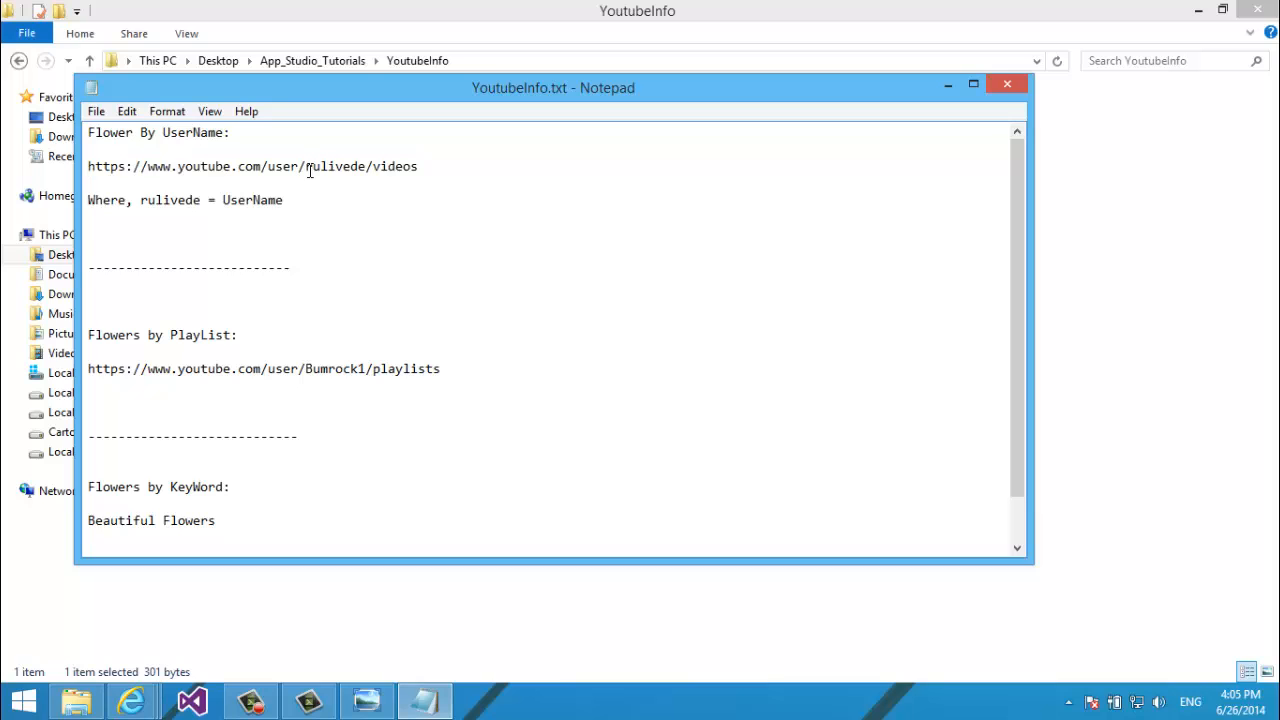
left_click_drag(310, 170, 363, 168)
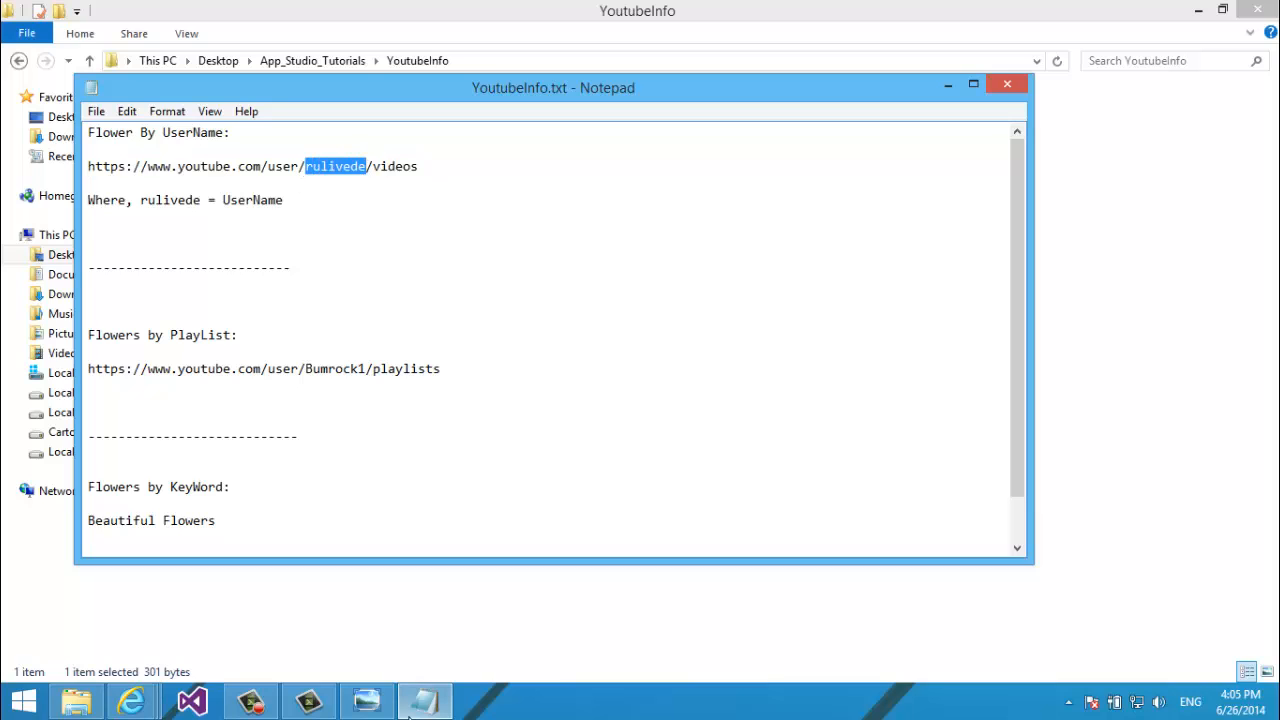
left_click(131, 701)
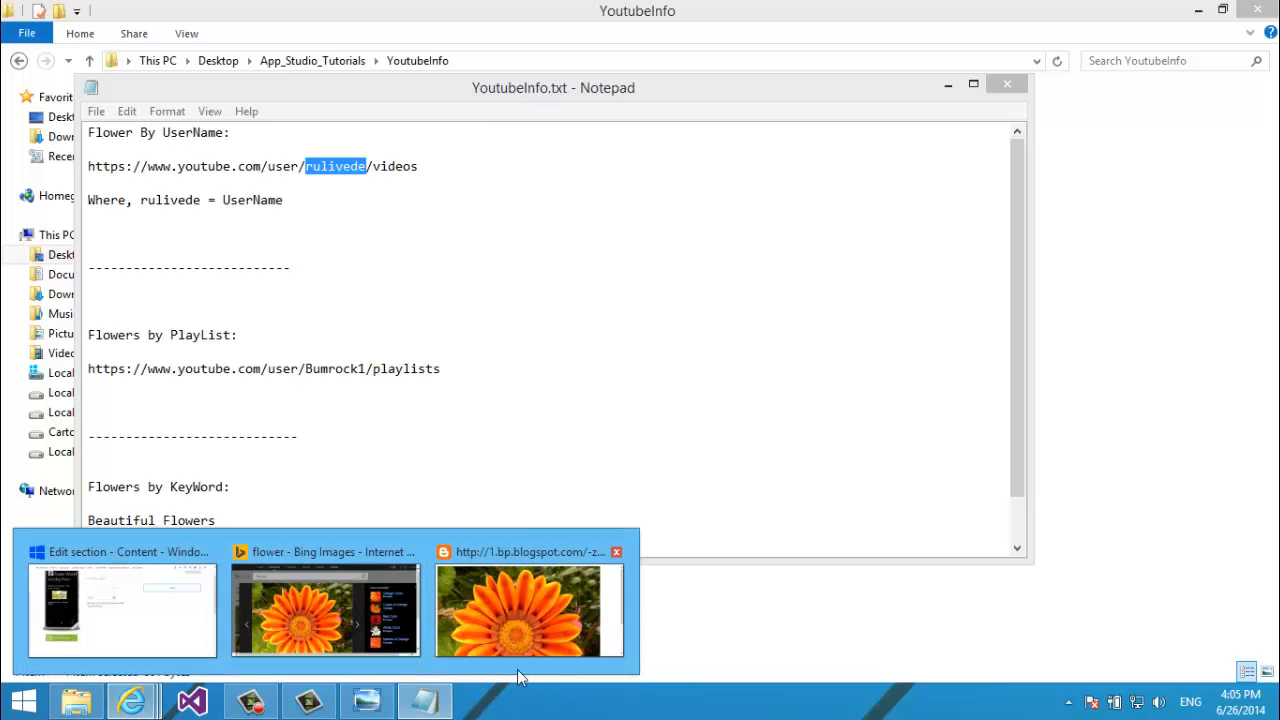
Close the Bing flower images and blogspot image browser tabs.
left_click(386, 617)
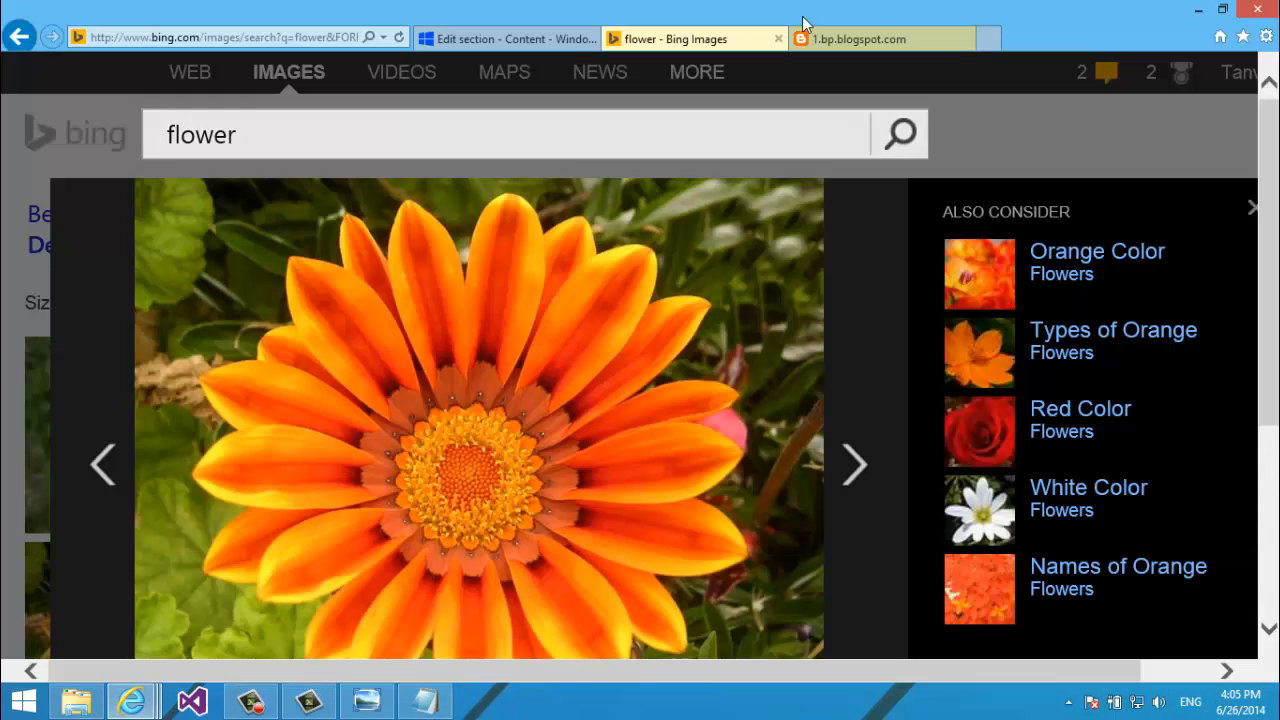
left_click(778, 38)
left_click(783, 38)
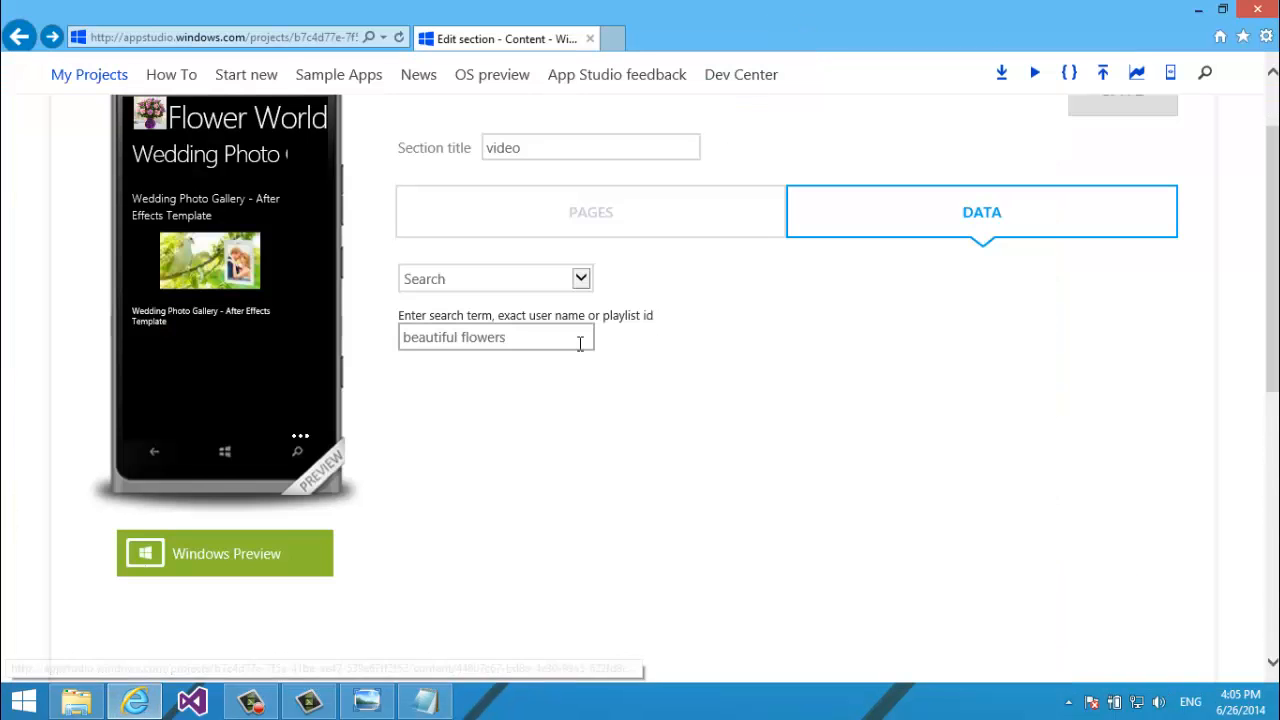
Set the YouTube source type to User with user name 'rulivede' and save.
left_click(580, 278)
left_click(556, 298)
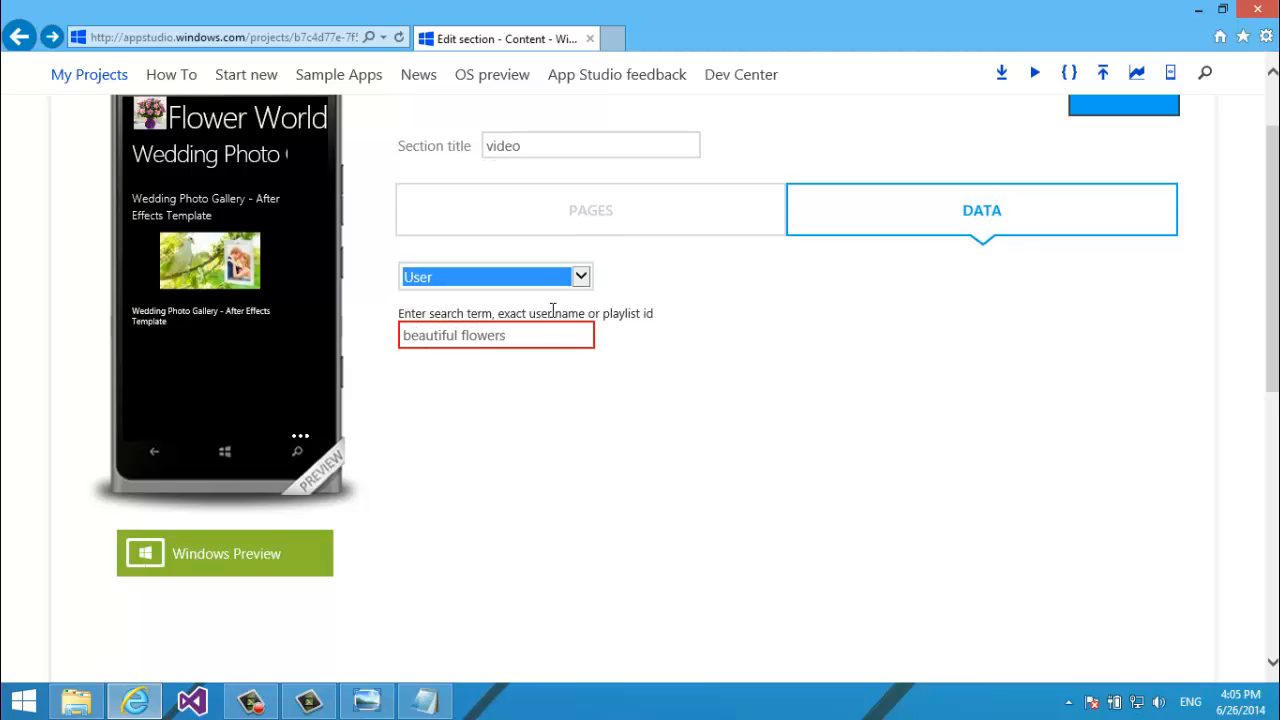
left_click_drag(504, 335, 298, 352)
type("rulivede")
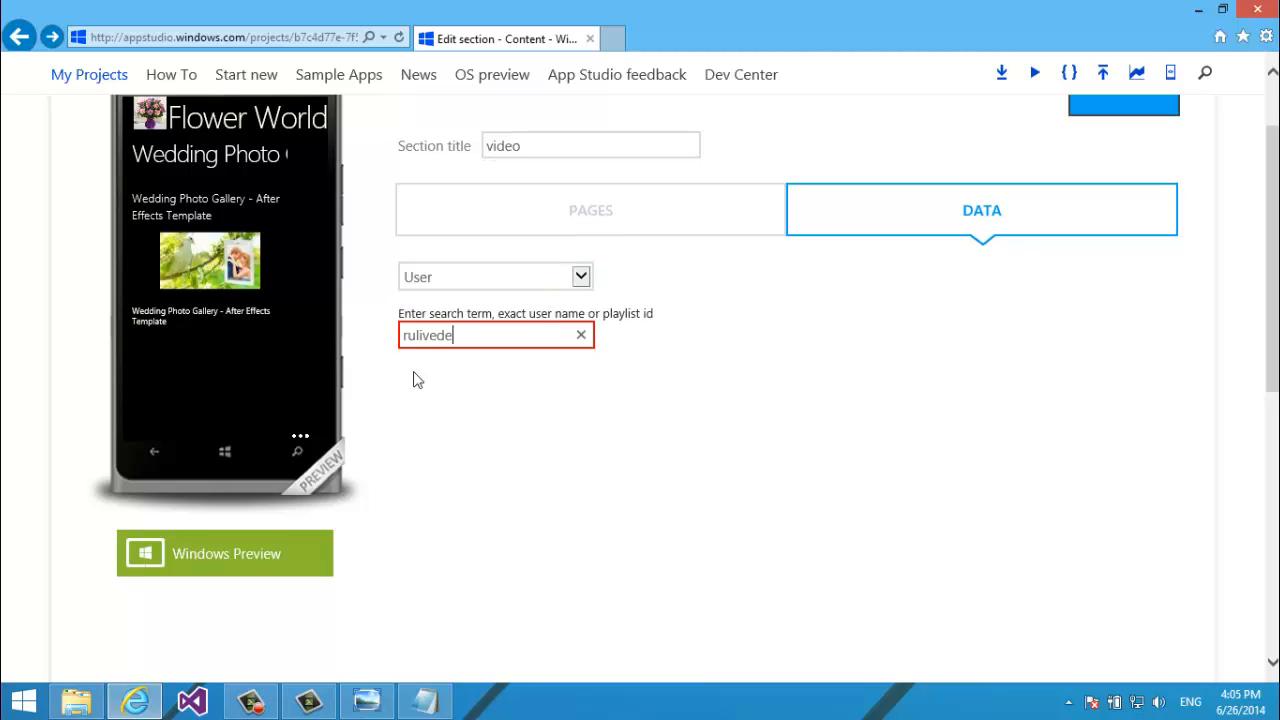
left_click(543, 407)
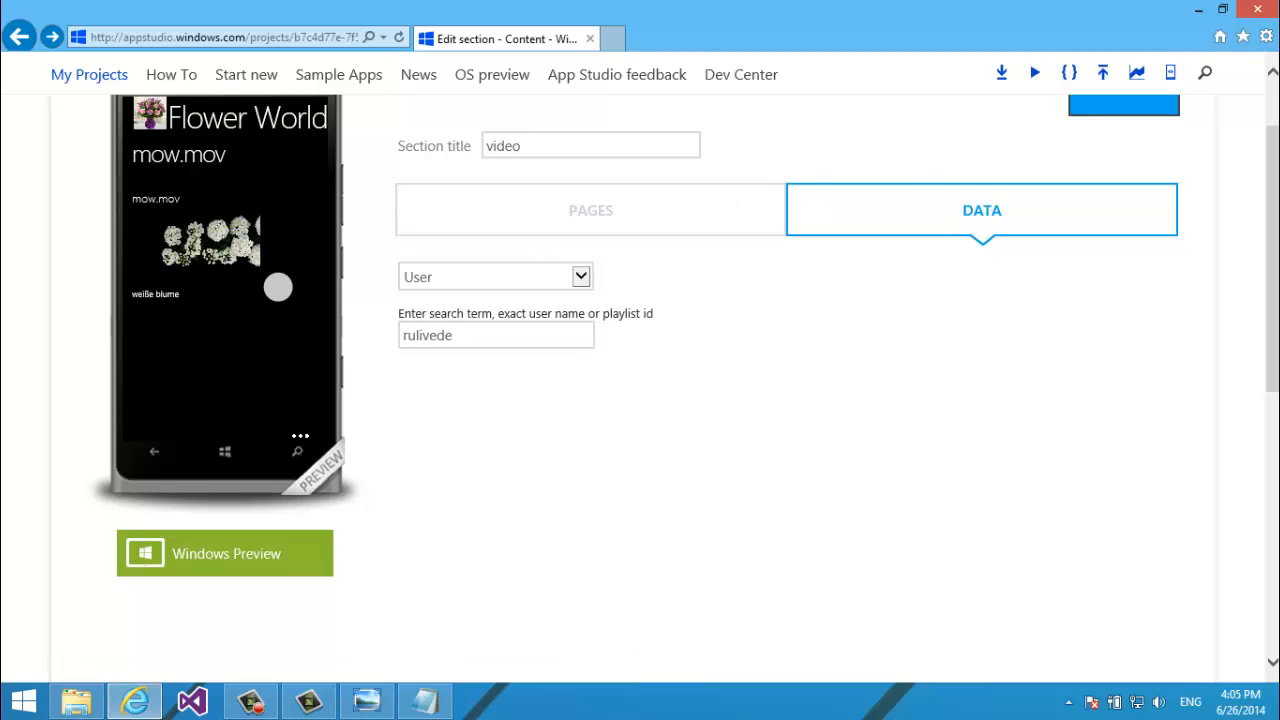
scroll(1189, 129, "up", 1)
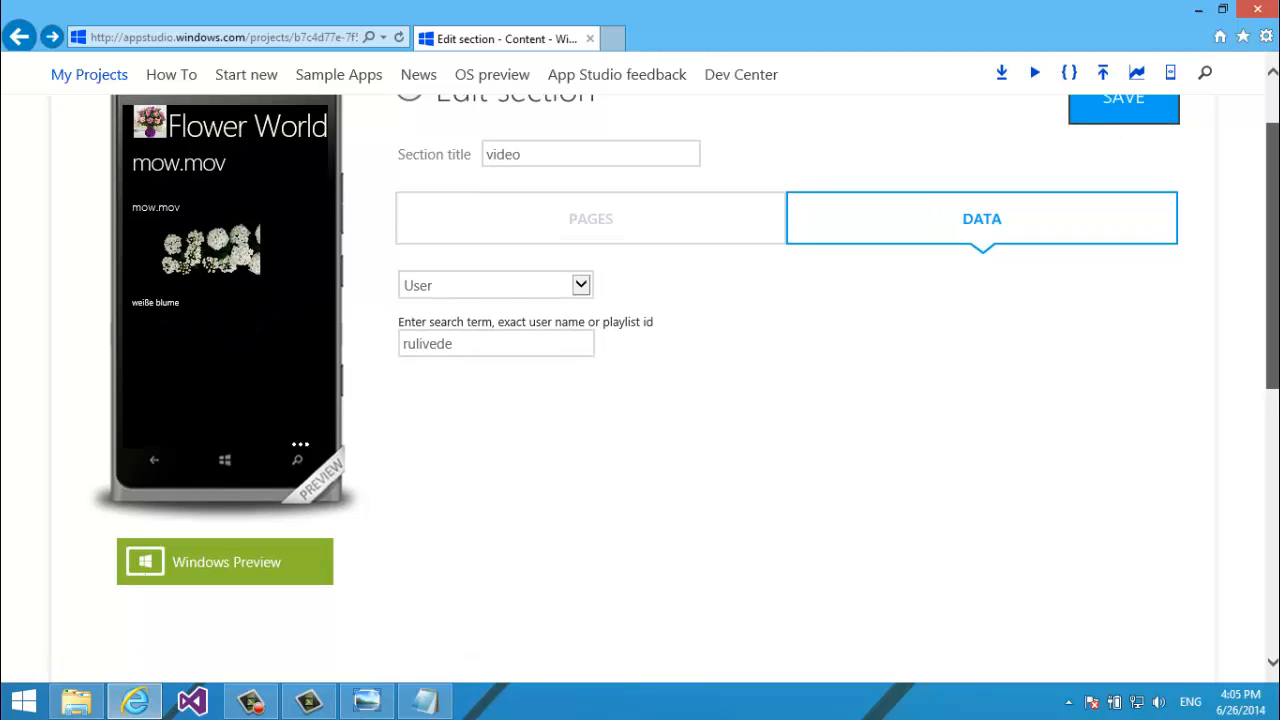
left_click(1122, 119)
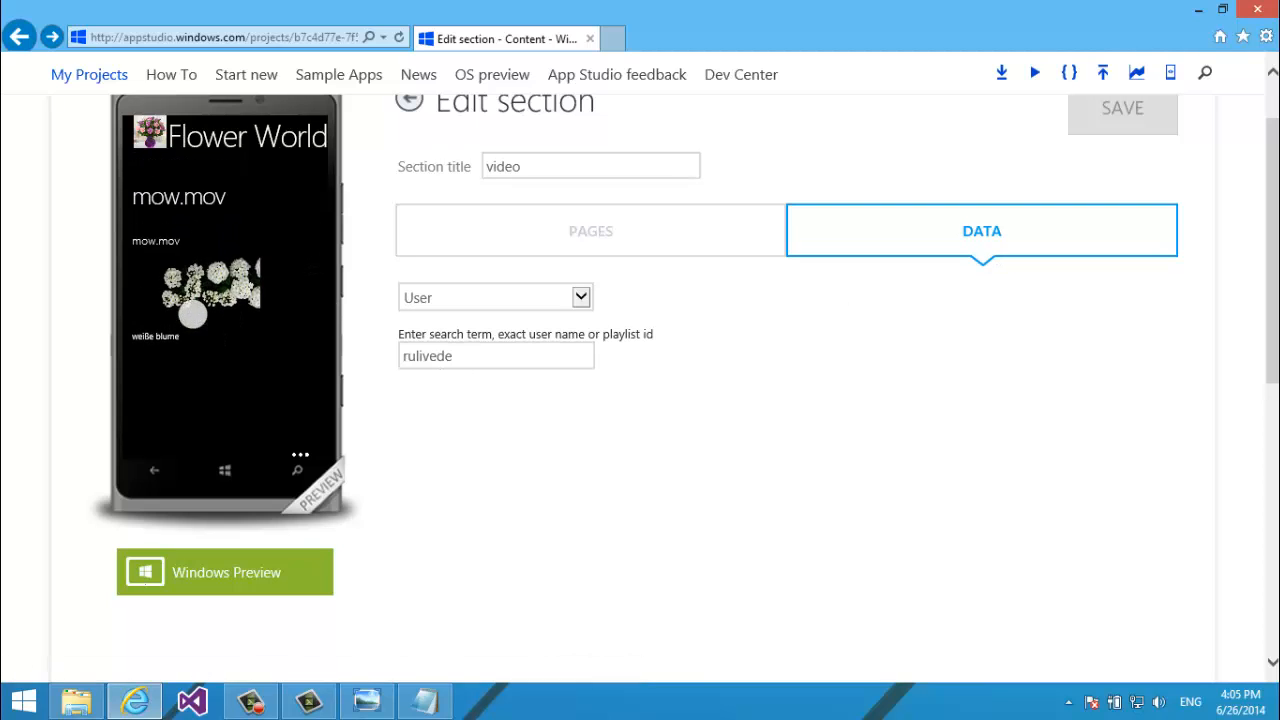
left_click_drag(182, 310, 182, 365)
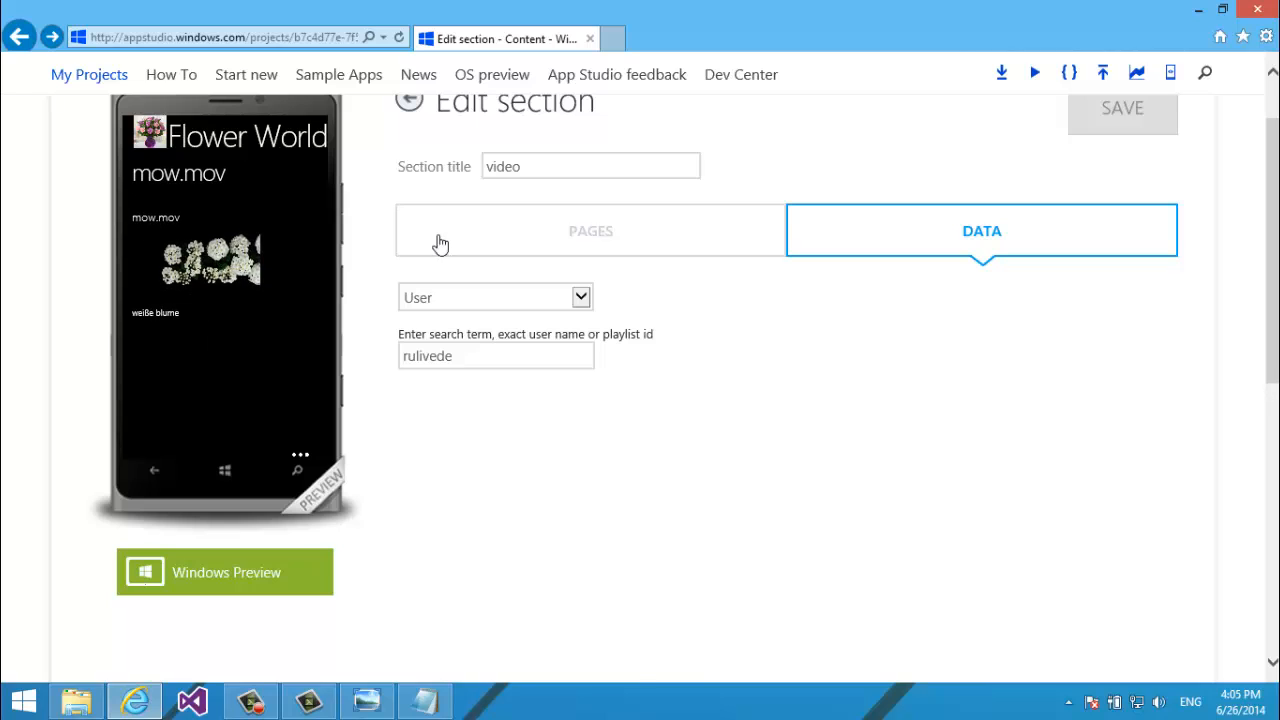
Browse the rulivede video list in the phone preview, then return to the data settings.
left_click(610, 222)
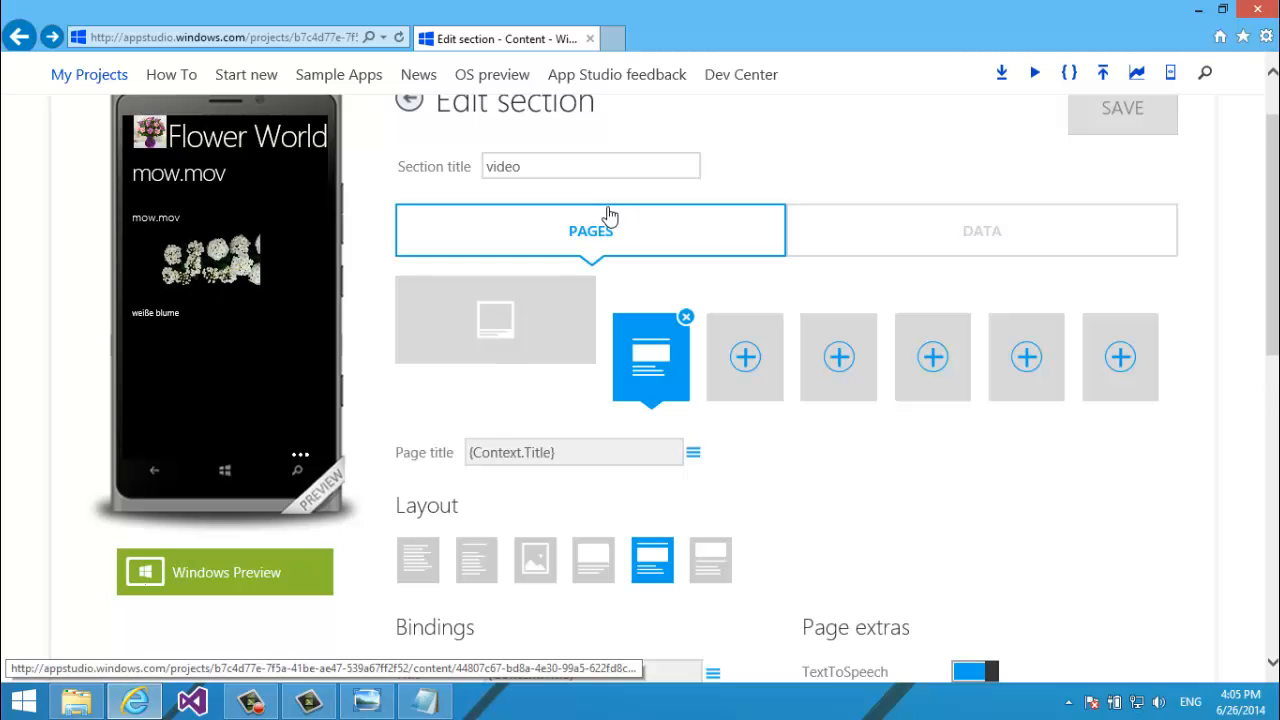
left_click(546, 349)
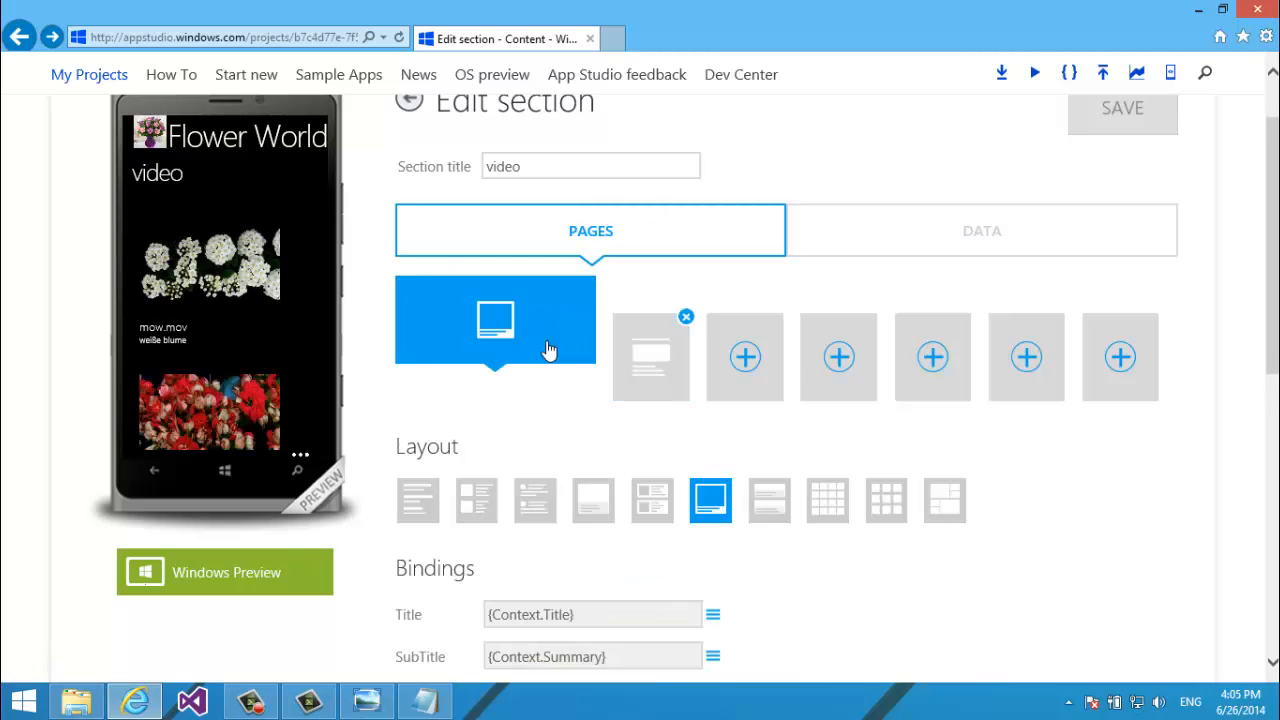
mouse_move(171, 333)
left_mouse_down()
mouse_move(180, 220)
mouse_move(194, 331)
left_mouse_up()
left_click(428, 703)
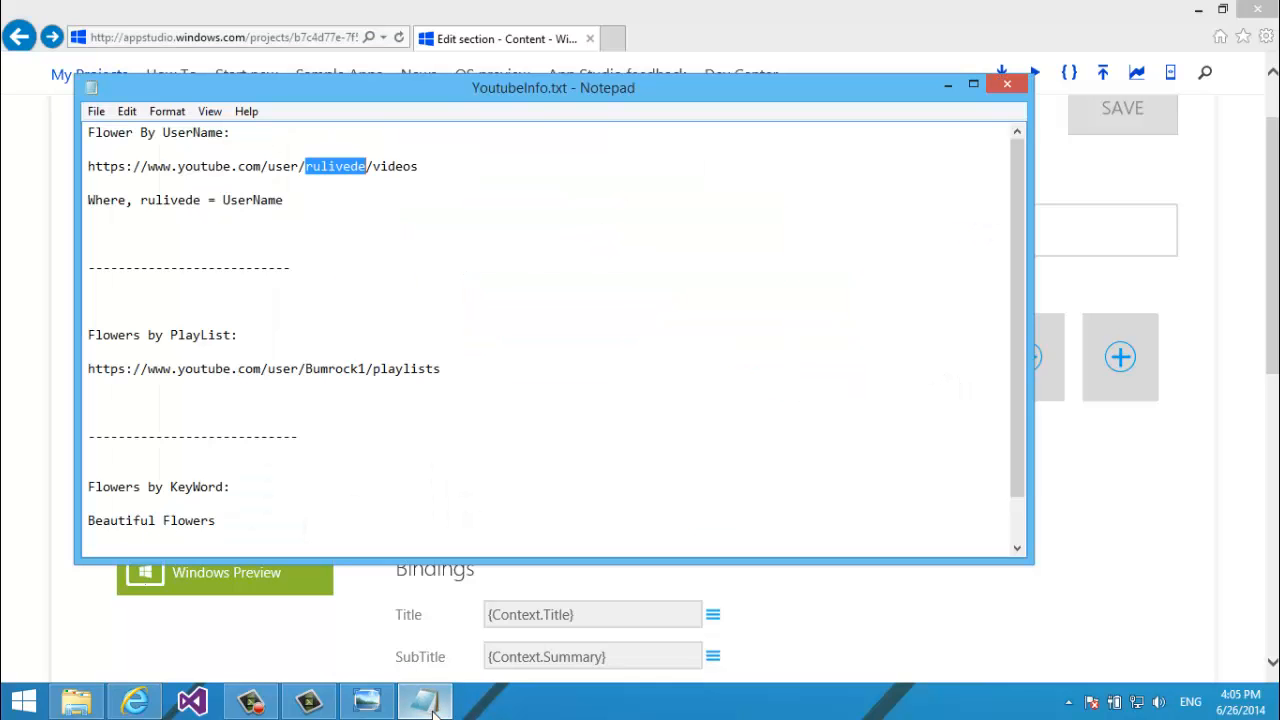
left_click(428, 703)
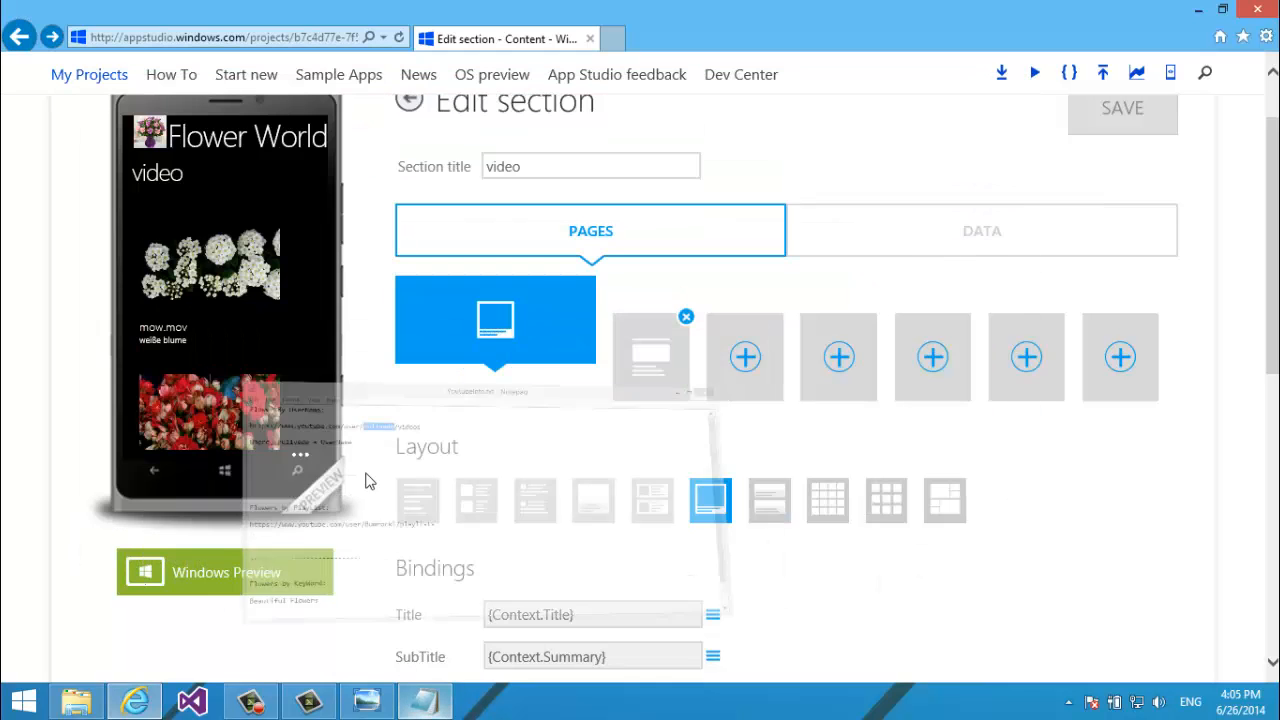
scroll(190, 270, "down", 8)
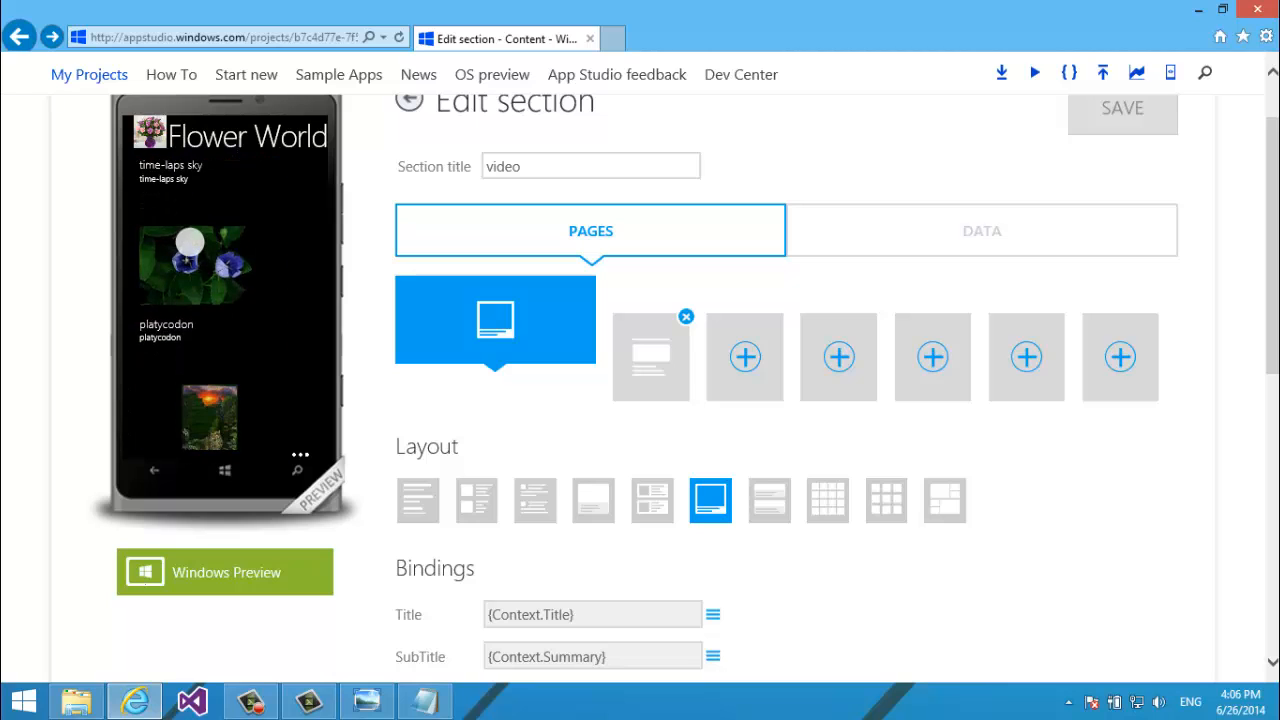
left_click_drag(183, 271, 185, 200)
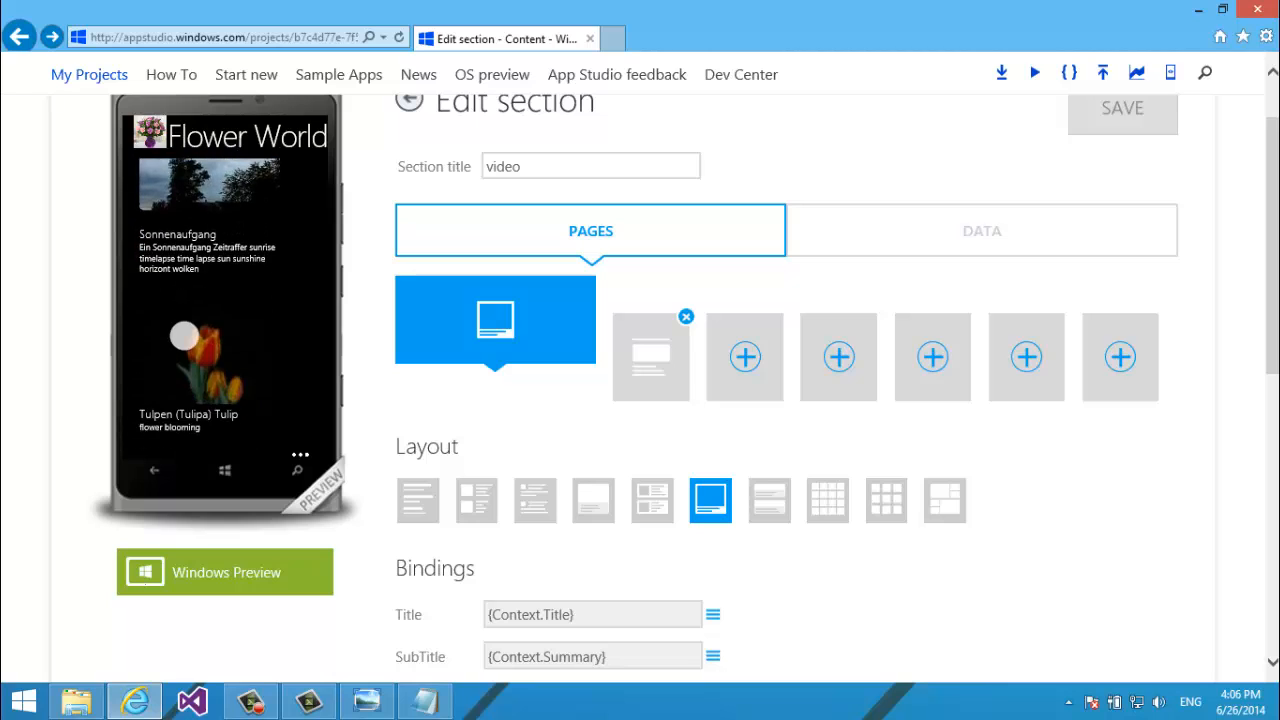
left_click_drag(186, 337, 186, 289)
left_click_drag(194, 186, 210, 290)
left_click_drag(214, 224, 212, 350)
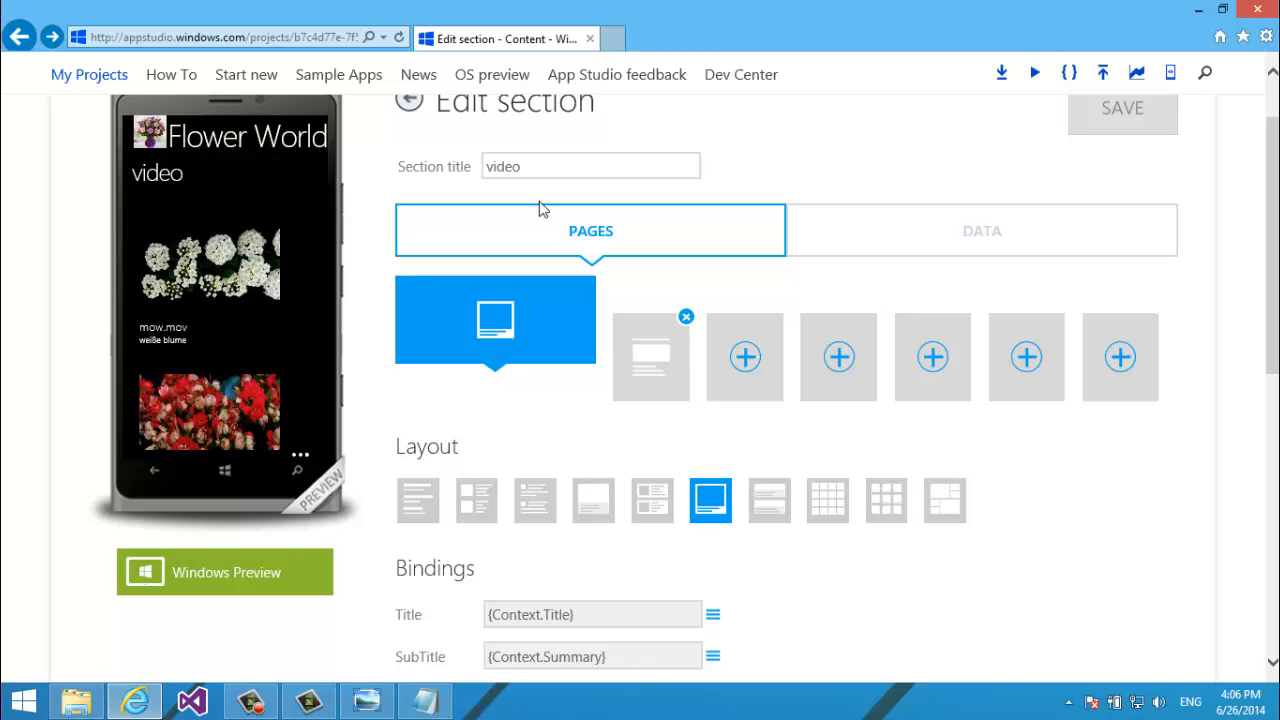
left_click(947, 214)
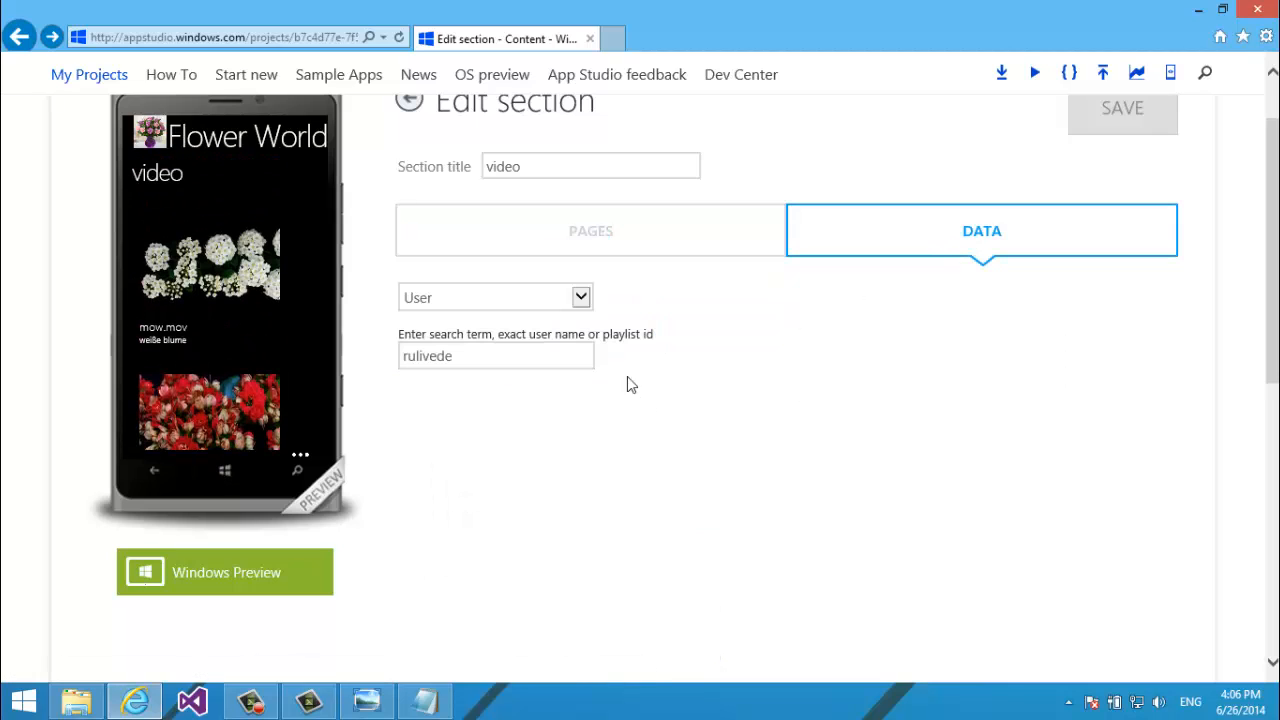
Switch the video source to Playlist, see 'Channel not found', then revert it to User.
left_click(580, 298)
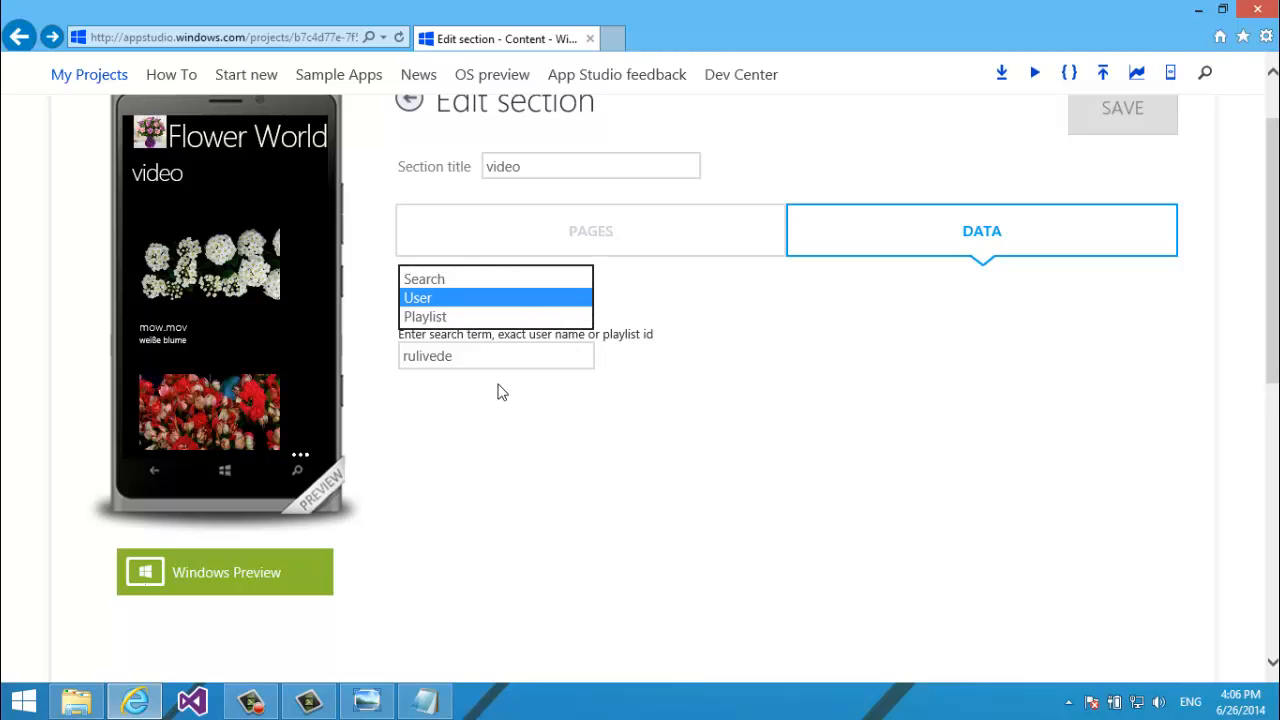
left_click(452, 318)
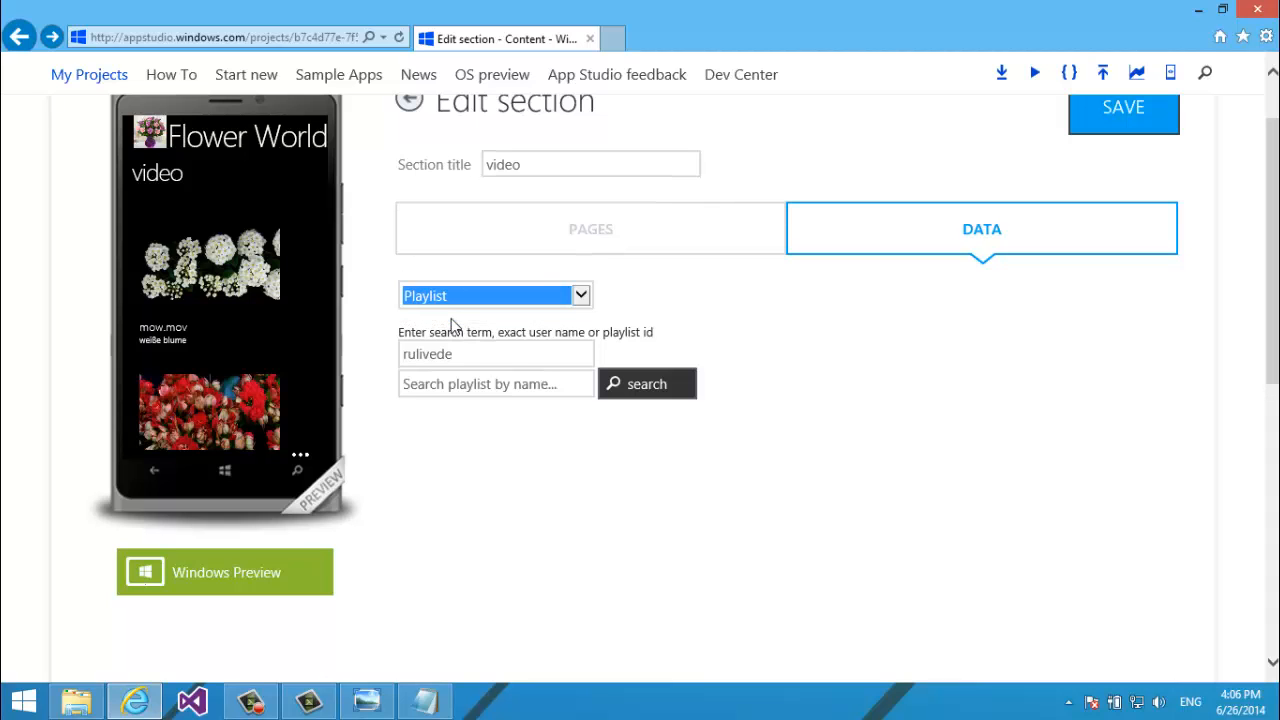
left_click(443, 697)
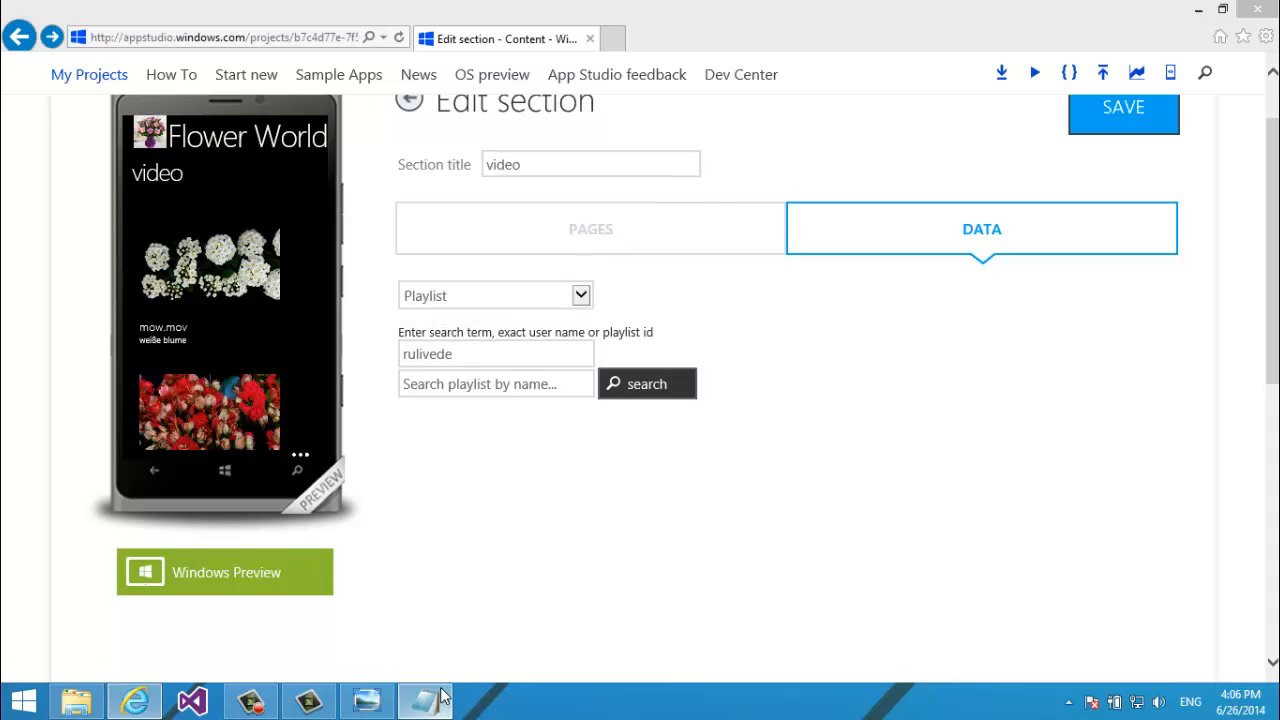
right_click(443, 697)
left_click(663, 614)
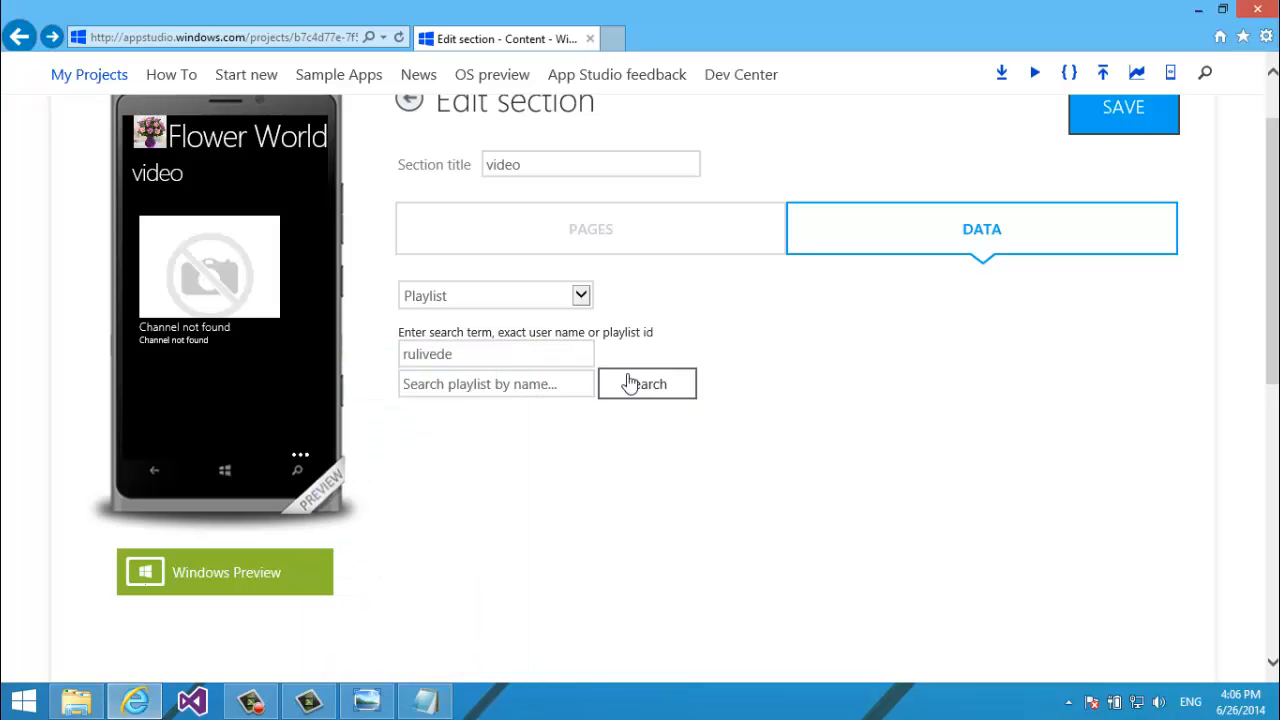
left_click(528, 296)
left_click(519, 278)
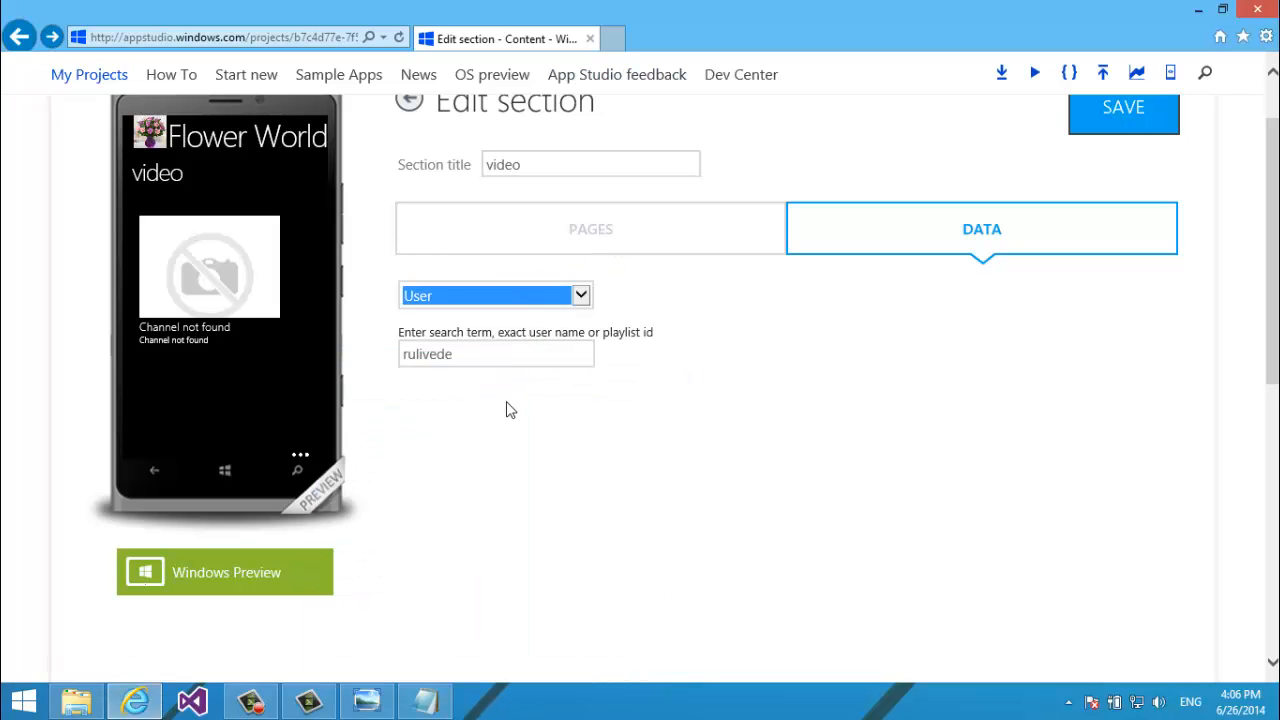
Load the rulivede videos URL from the notes in a new tab and select its user name.
left_click(425, 700)
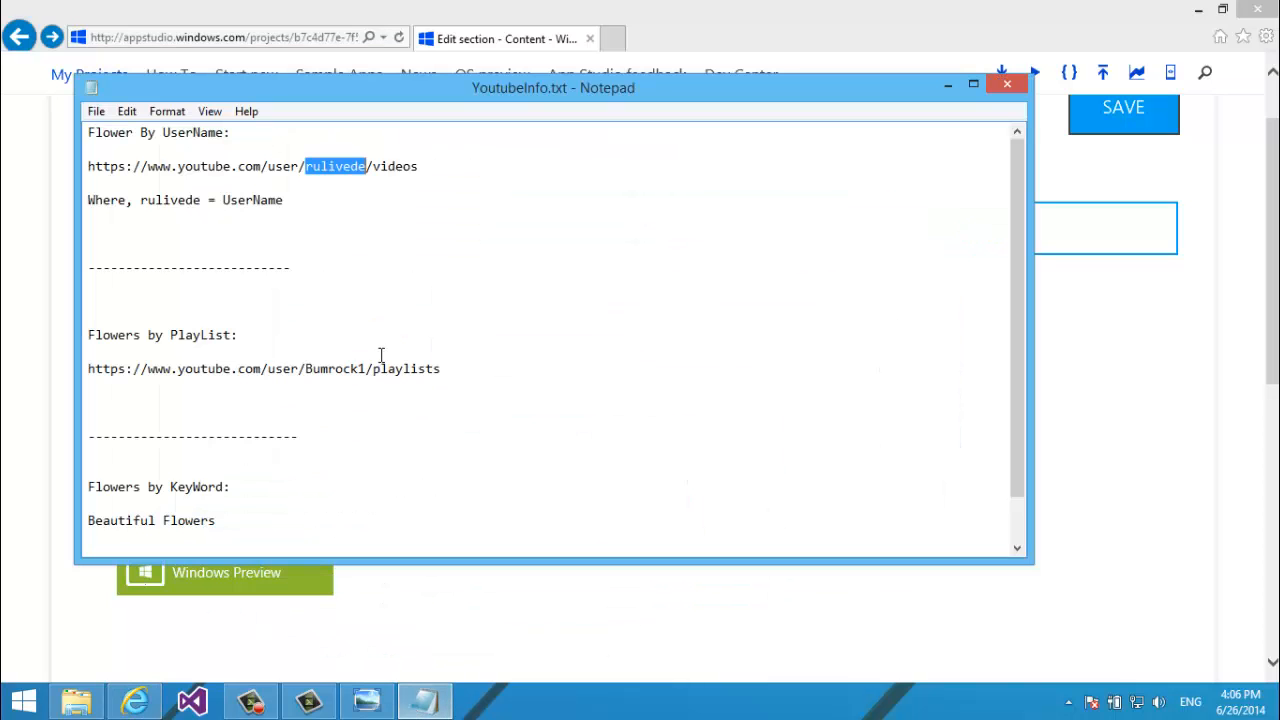
left_click_drag(88, 166, 100, 174)
key("ctrl+c")
left_click(612, 39)
key("ctrl+v")
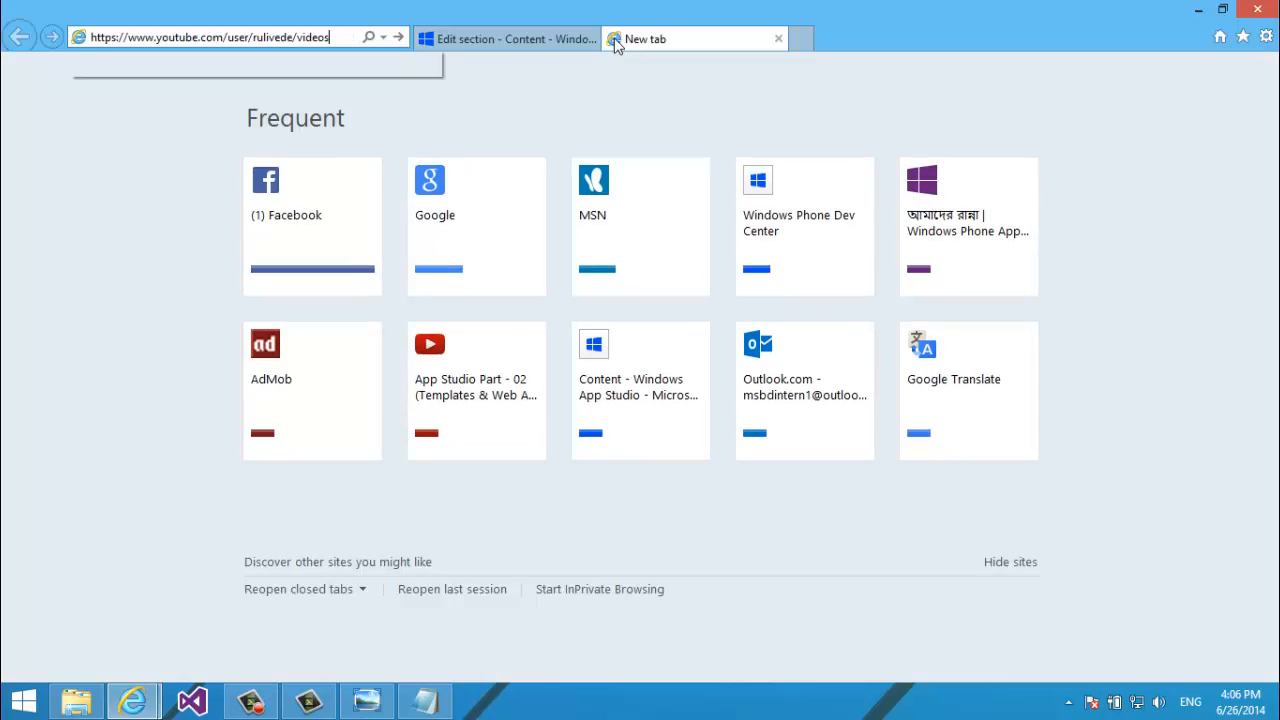
key("Return")
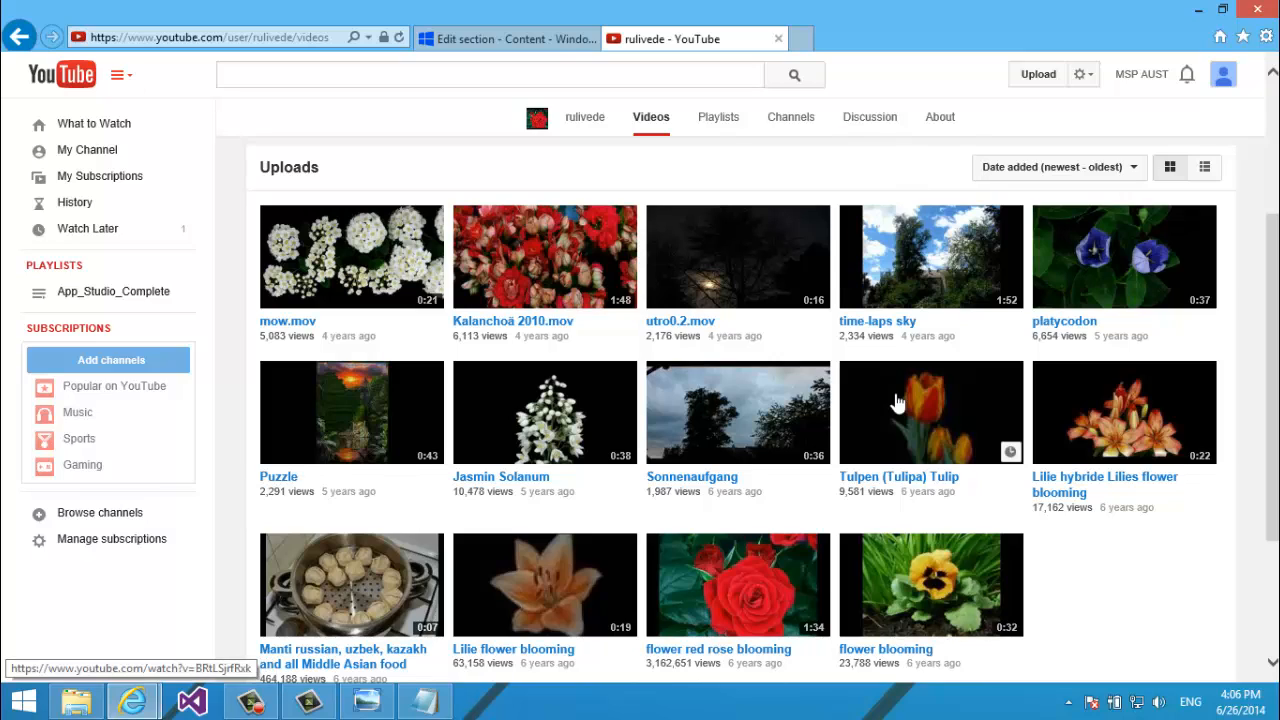
left_click(257, 37)
left_click(255, 37)
left_click_drag(255, 37, 283, 35)
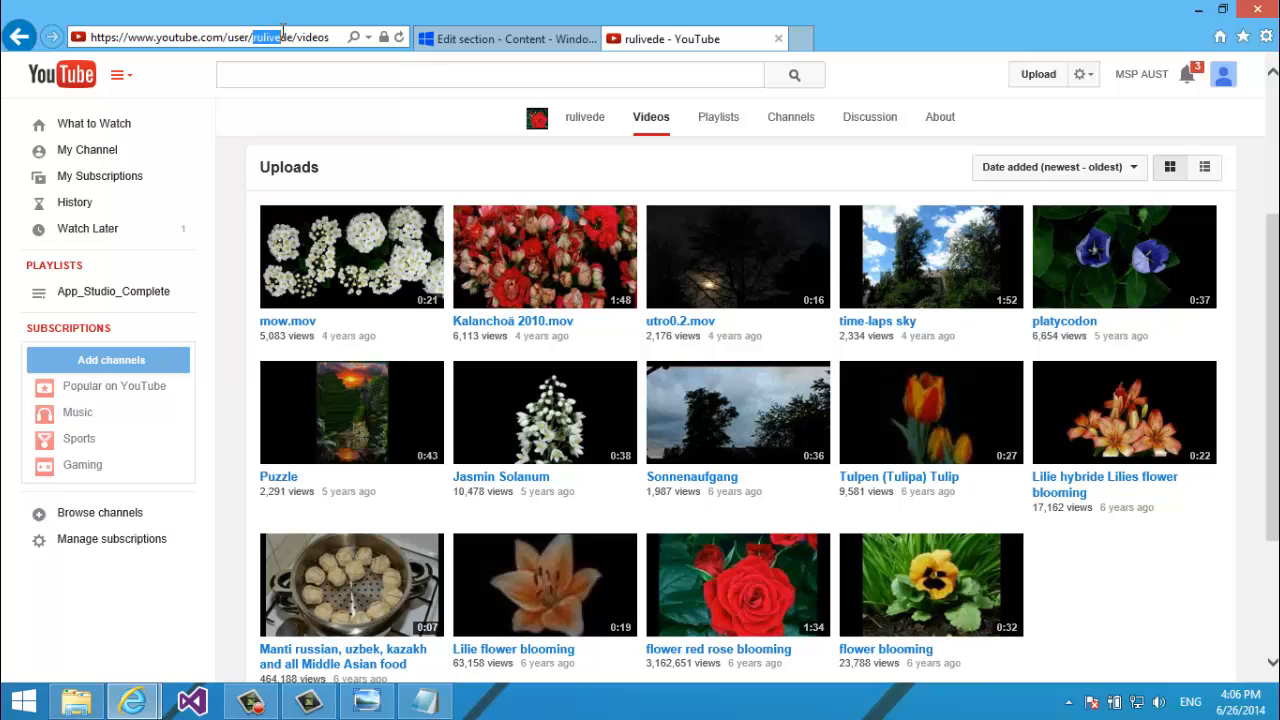
Compare the rulivede user name in the source field with the channel, then choose Playlist.
left_click(510, 38)
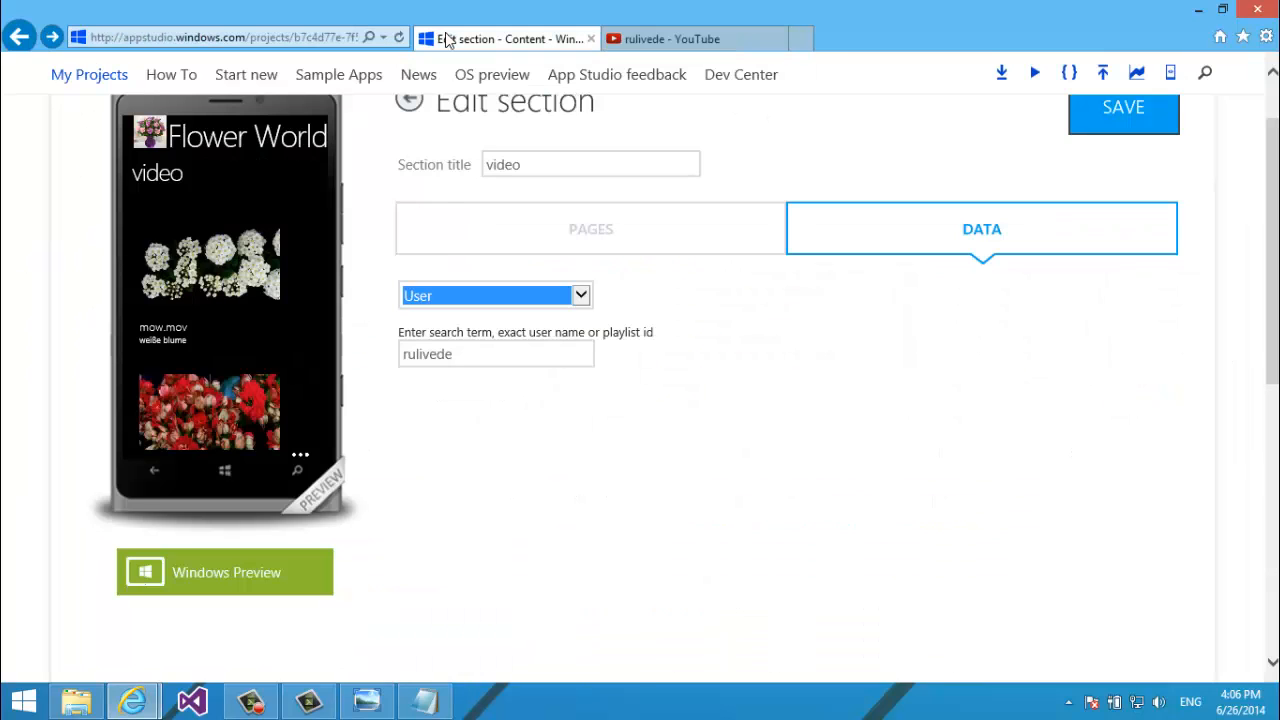
double_click(466, 356)
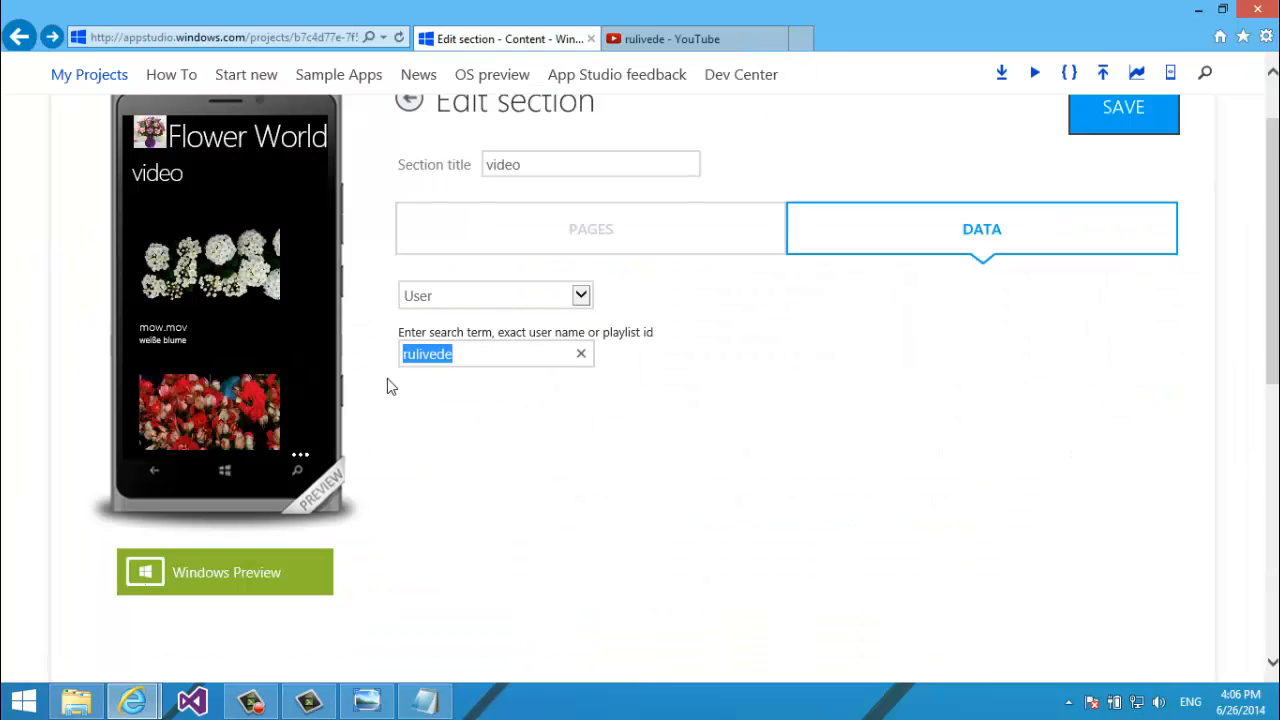
left_click(608, 340)
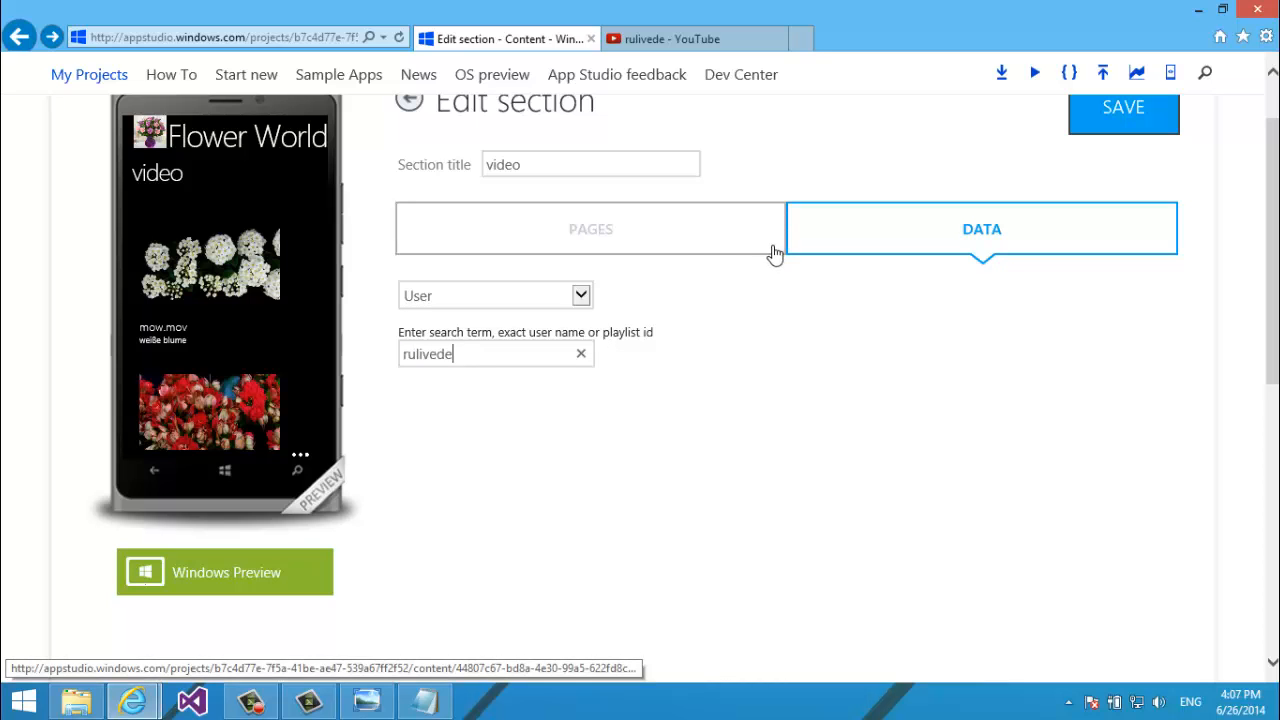
left_click(660, 39)
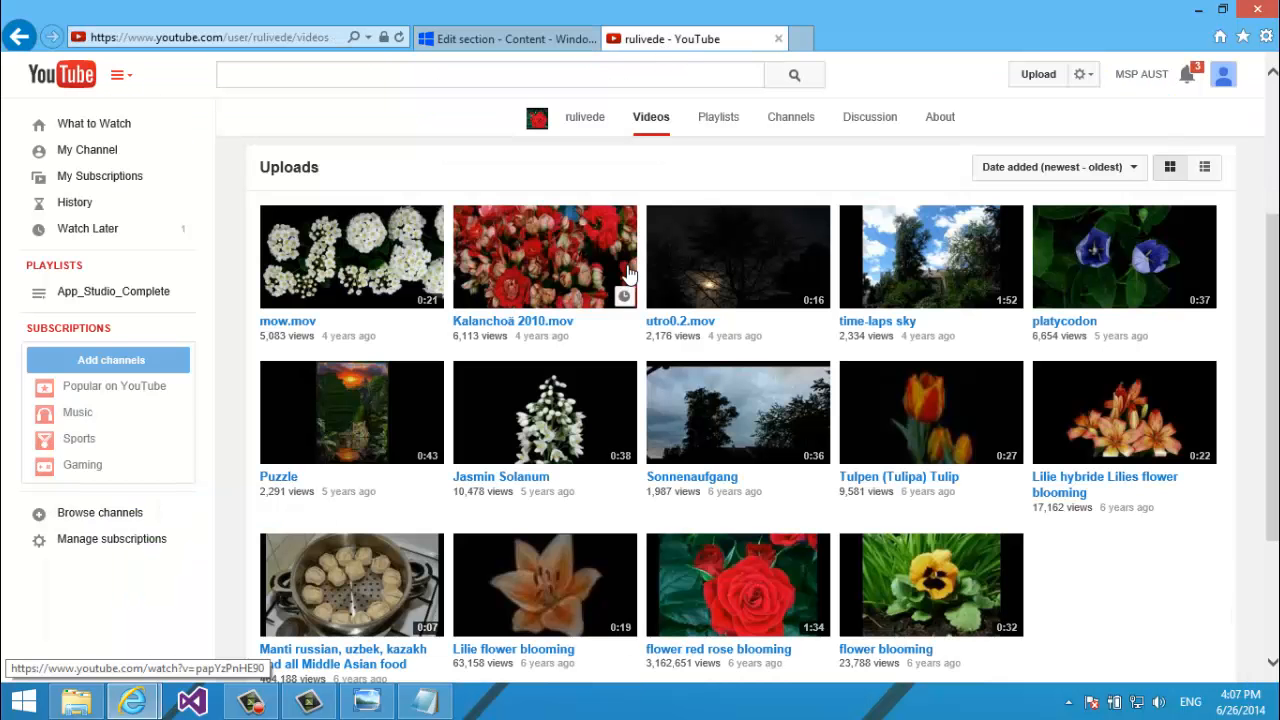
left_click(521, 30)
left_click(551, 296)
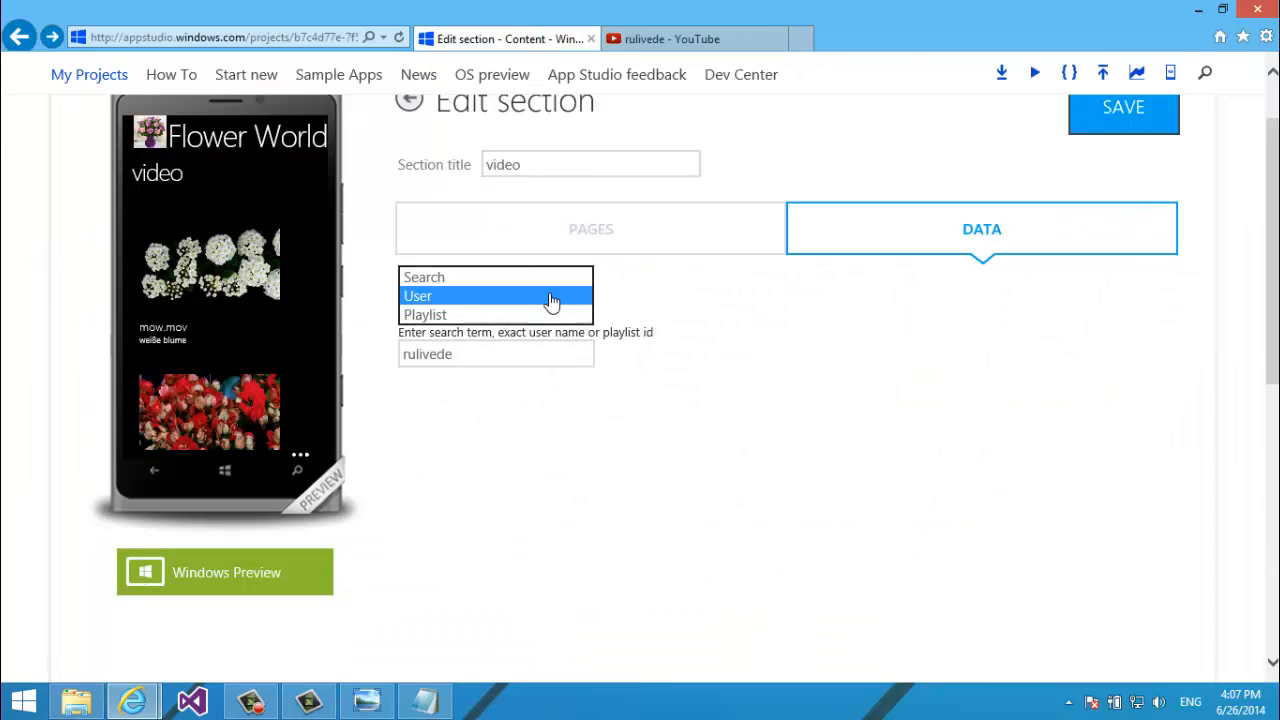
left_click(531, 314)
left_click(676, 38)
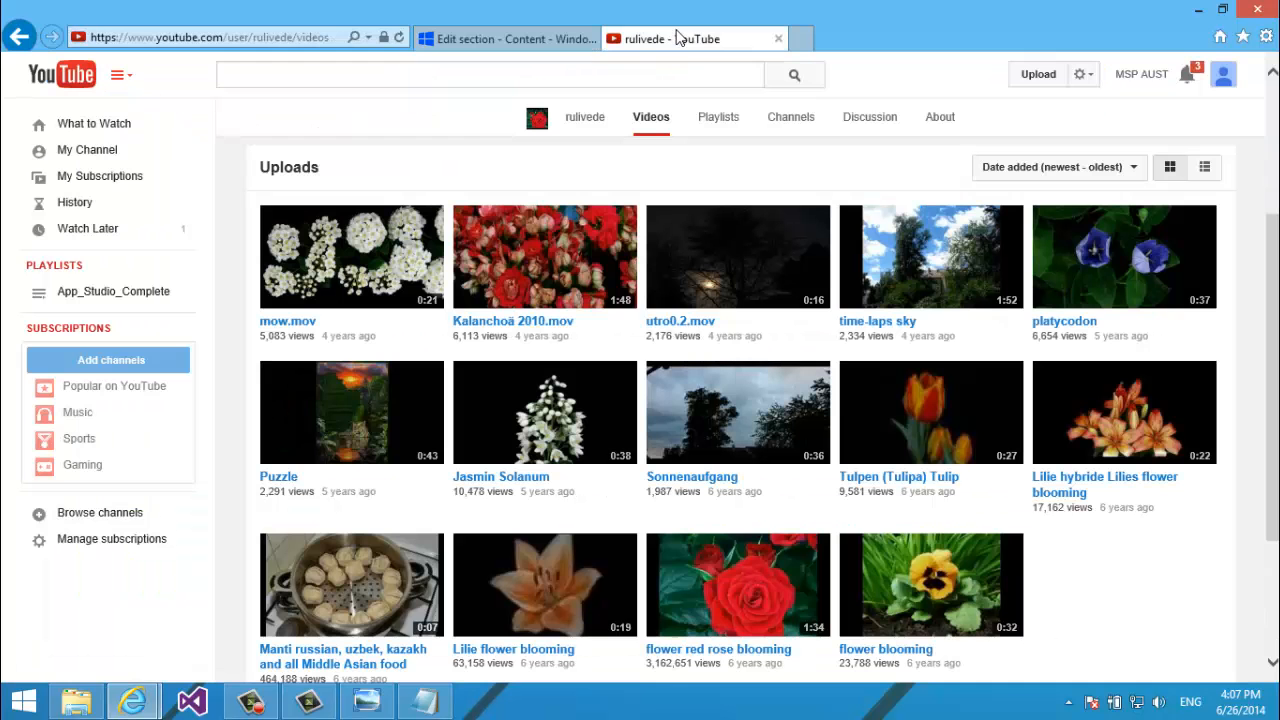
Check rulivede's empty Playlists tab, then load the Bumrock1 playlists URL from the notes.
left_click(714, 119)
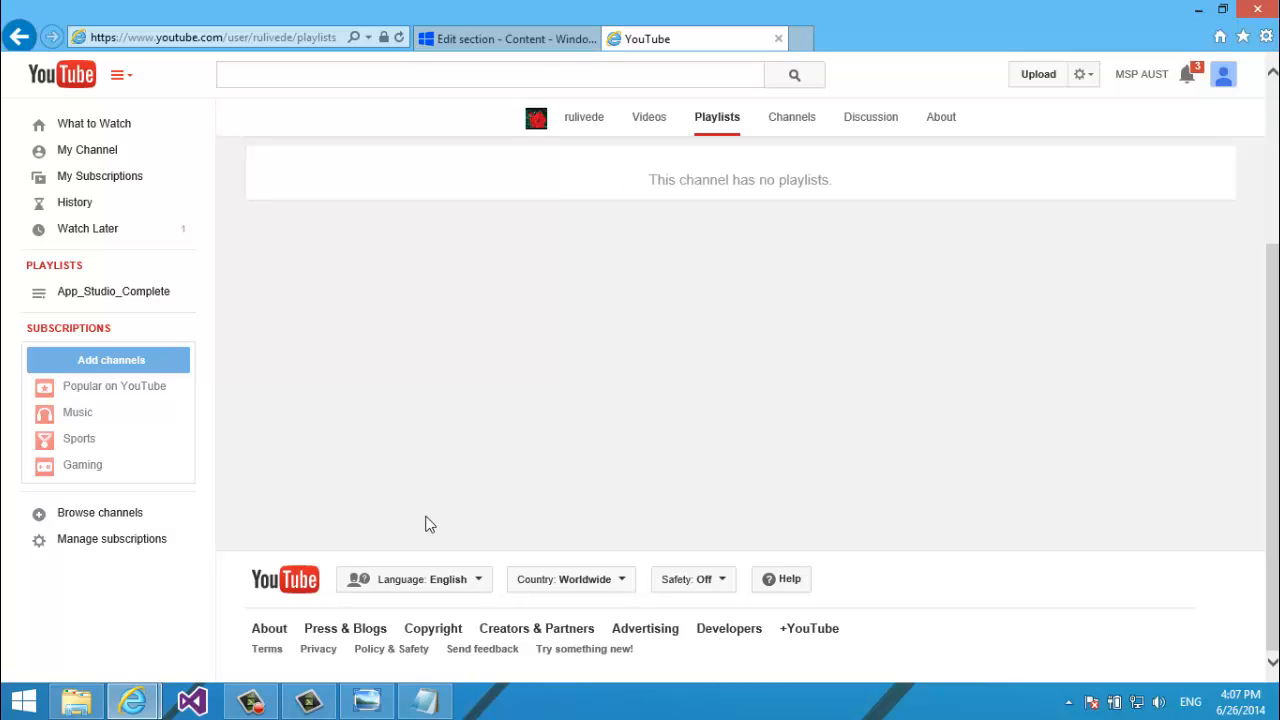
left_click(426, 702)
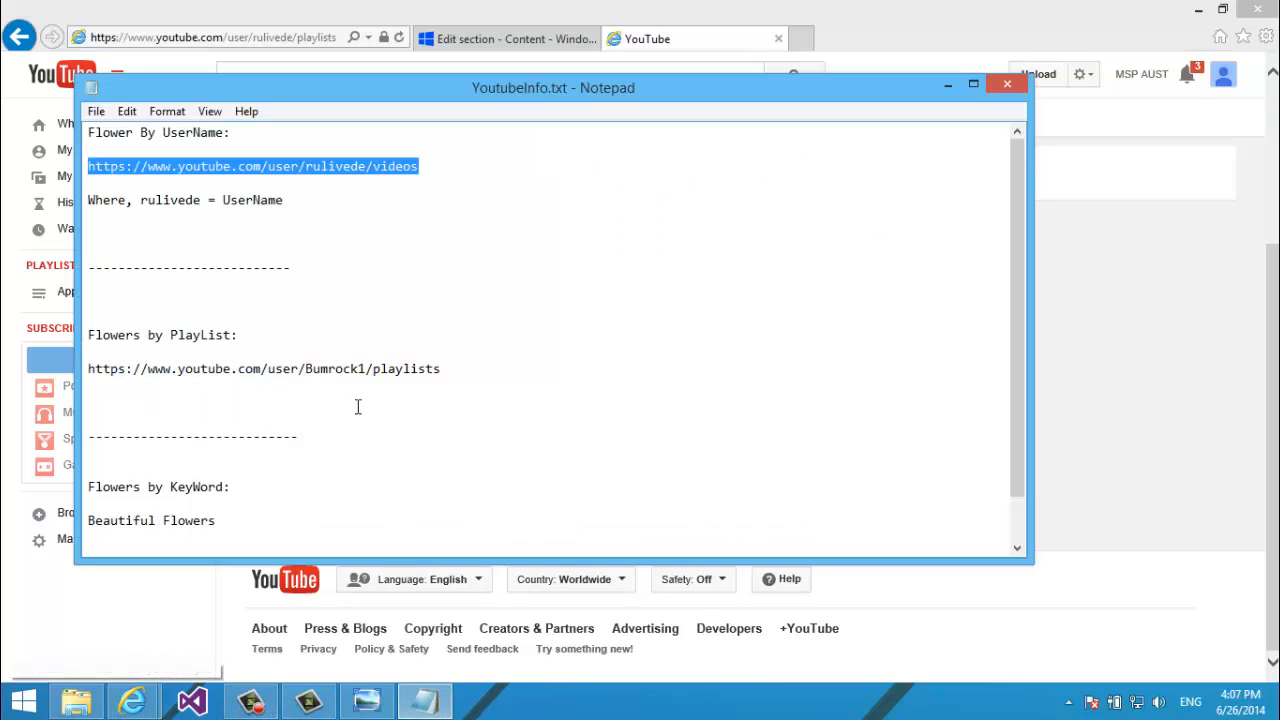
left_click(335, 352)
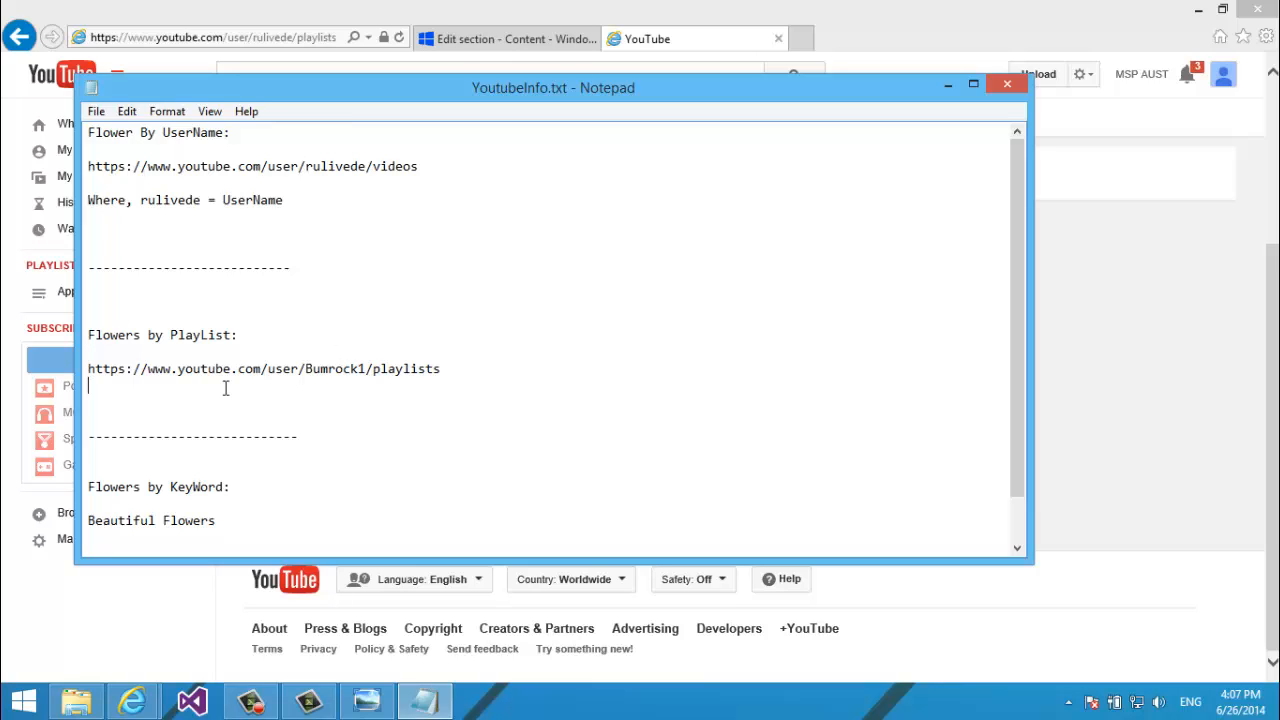
key("shift+End")
key("ctrl+c")
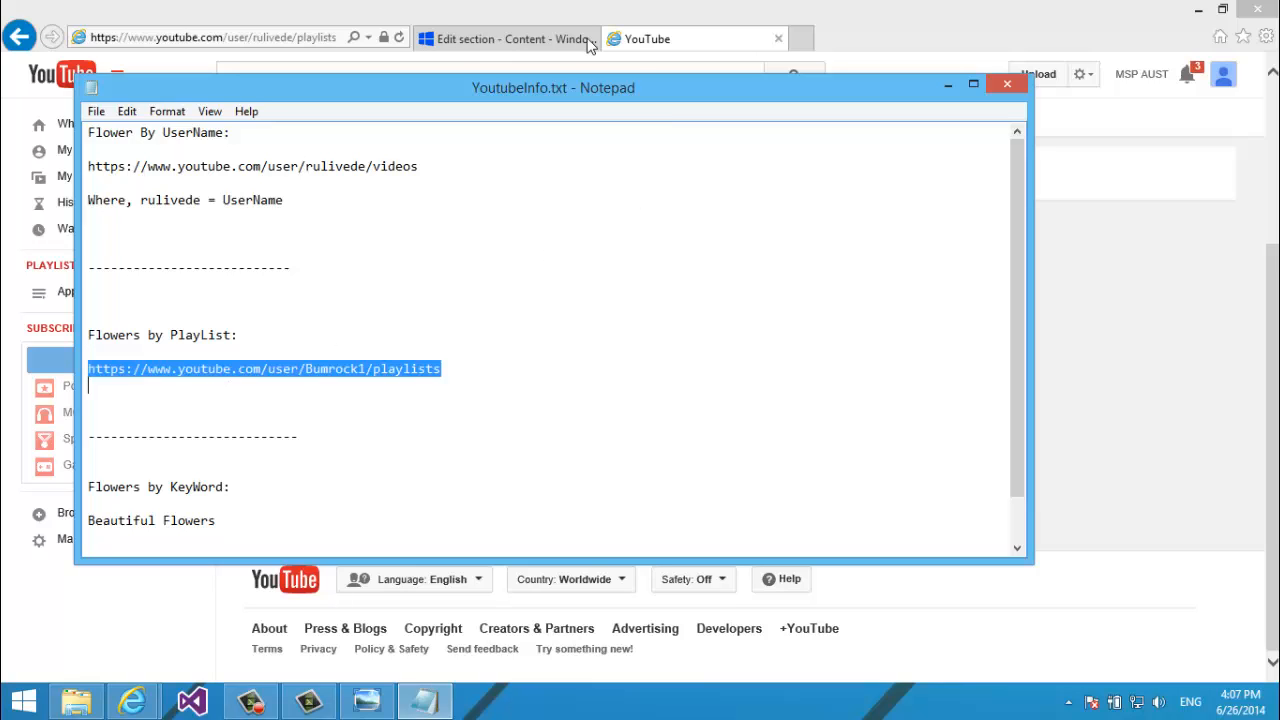
left_click(293, 37)
key("ctrl+v")
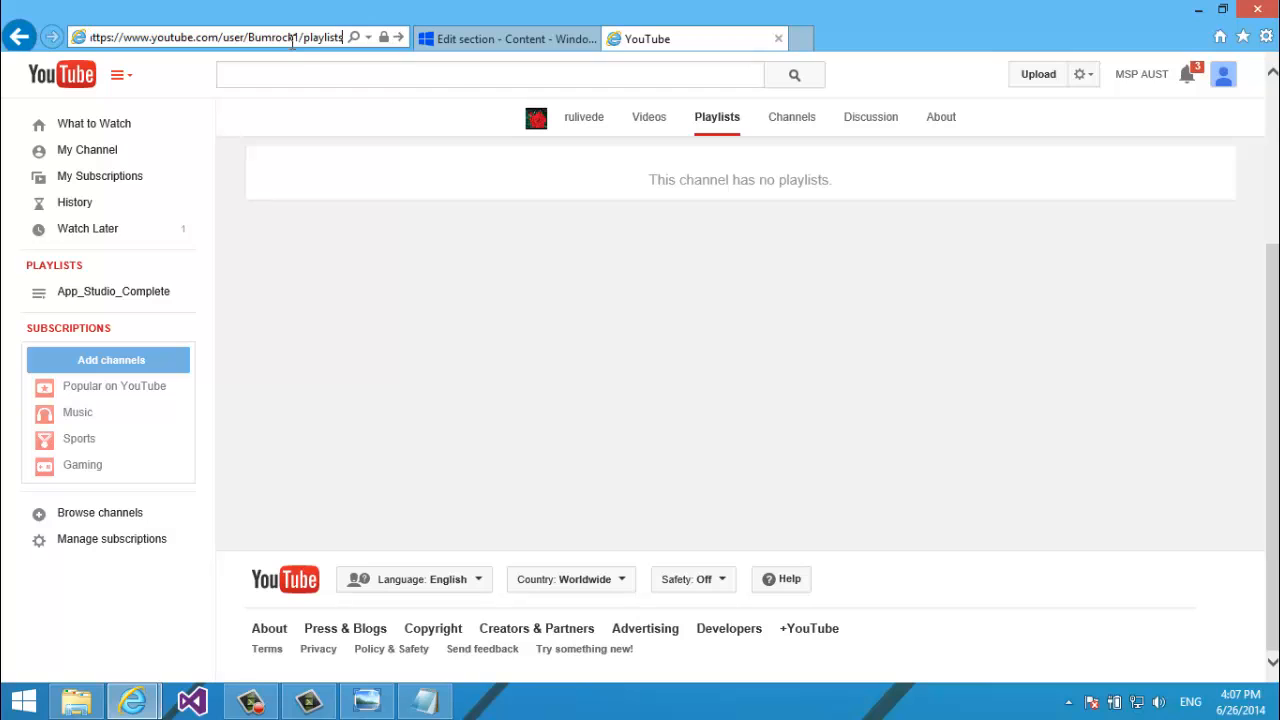
key("Return")
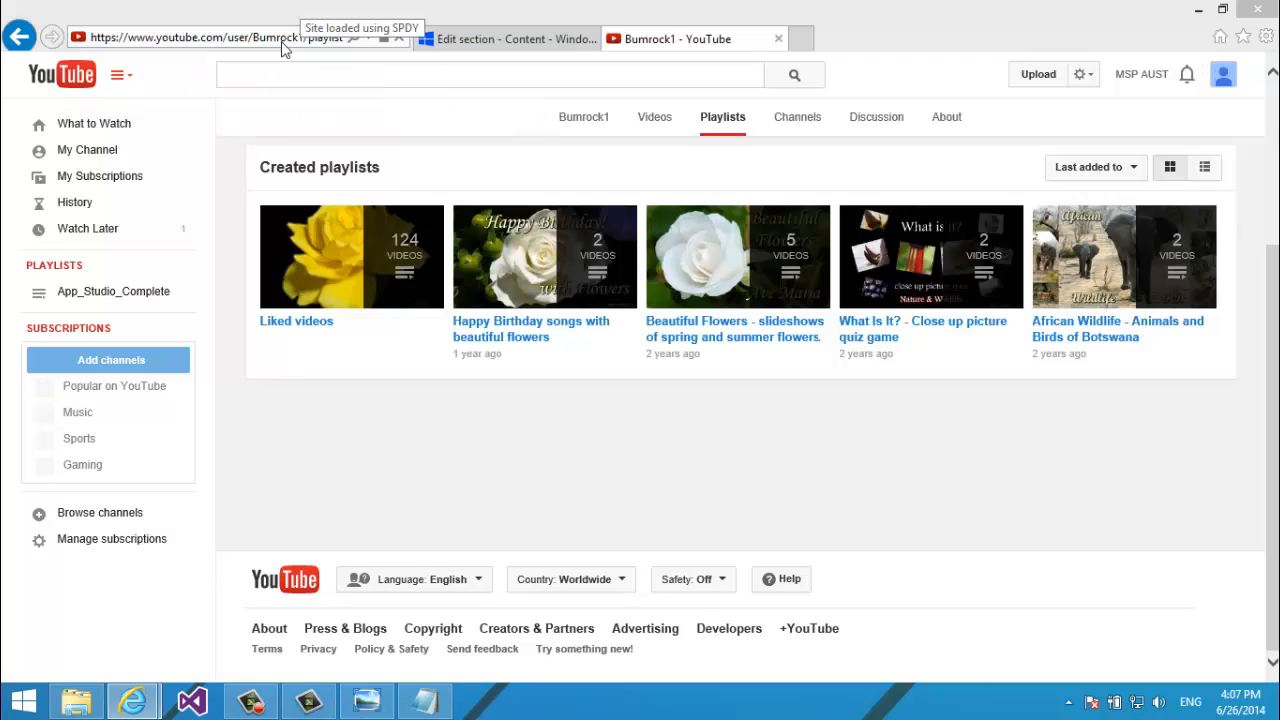
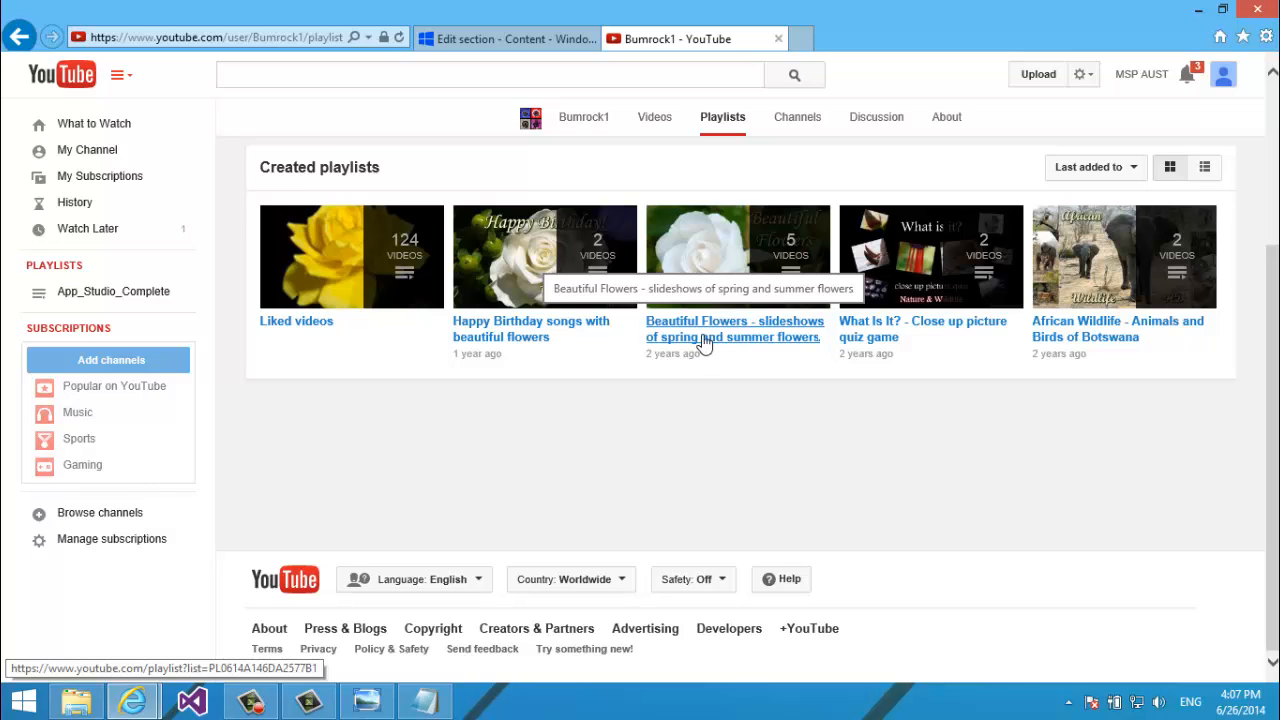
Open the Beautiful Flowers playlist and select its list= playlist ID in the address bar.
left_click(704, 341)
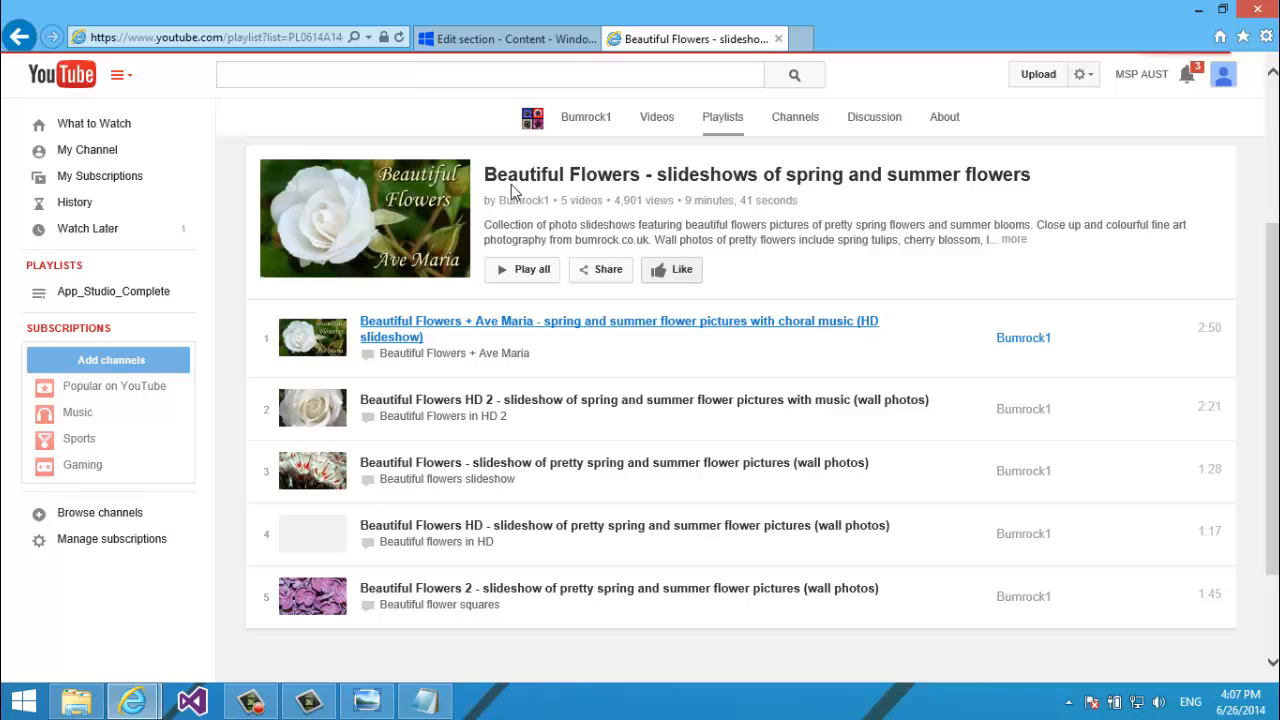
left_click(271, 37)
left_click(271, 37)
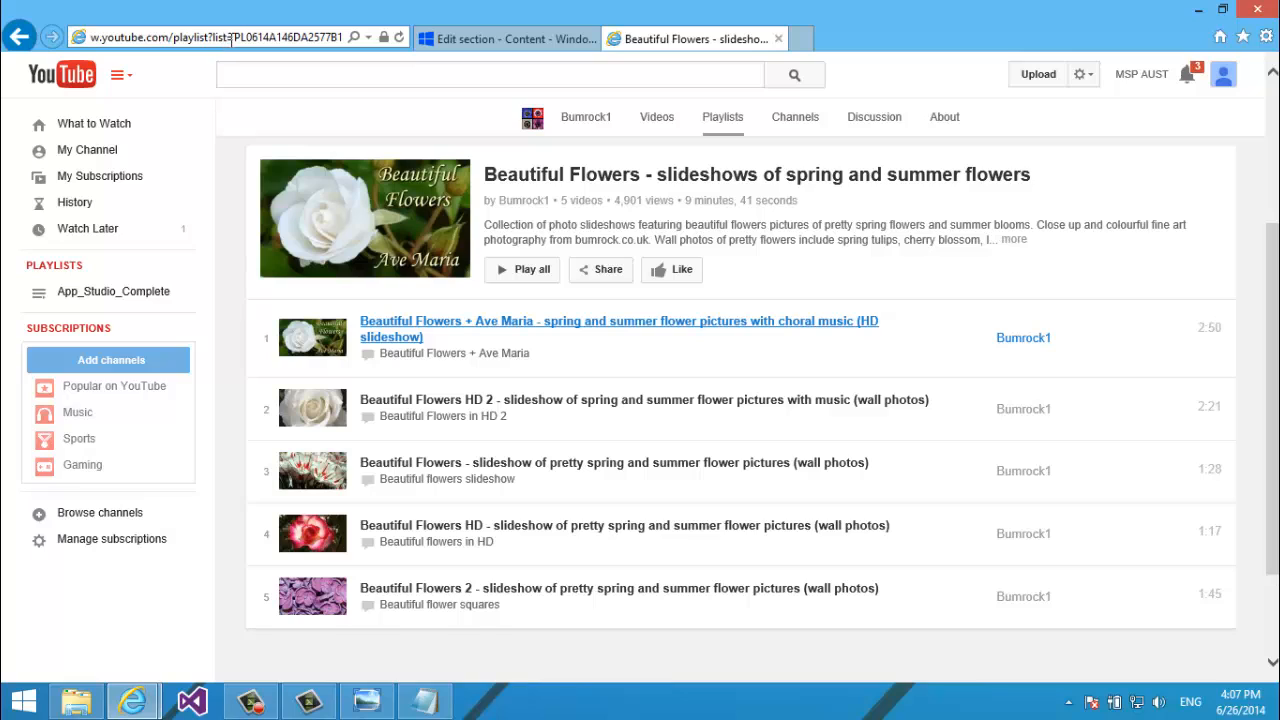
left_click_drag(236, 37, 328, 38)
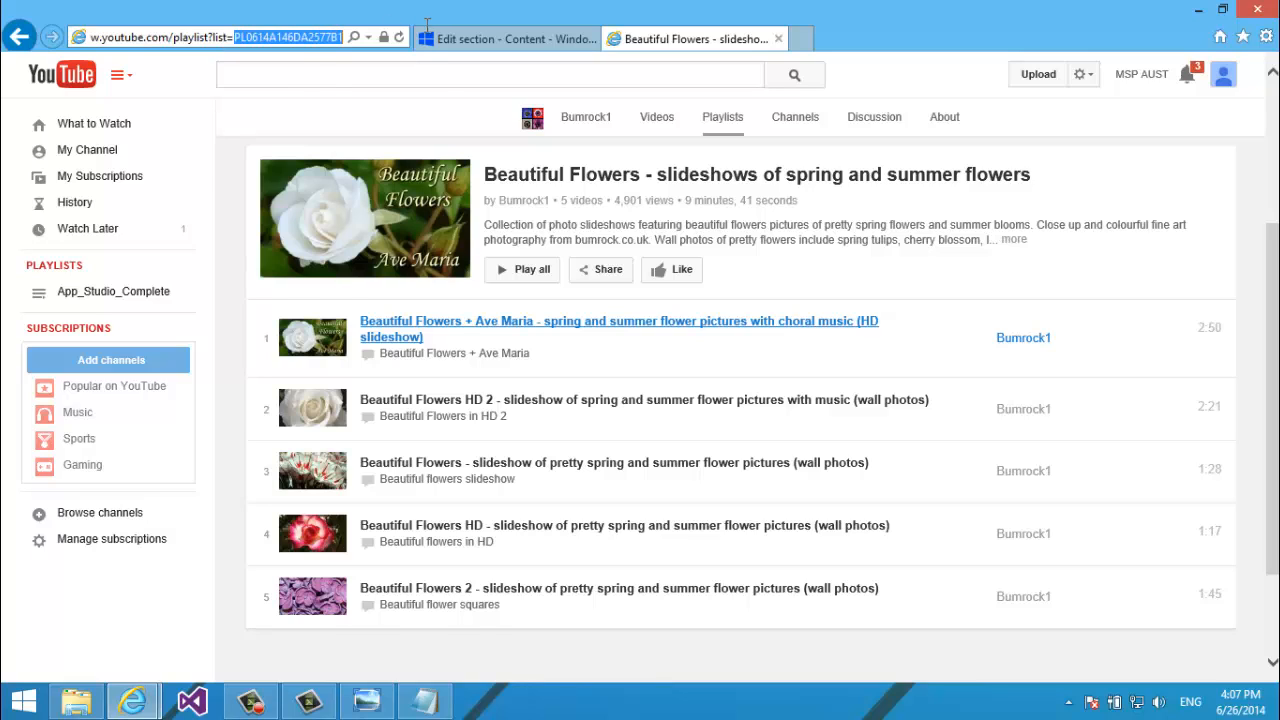
left_click(300, 37)
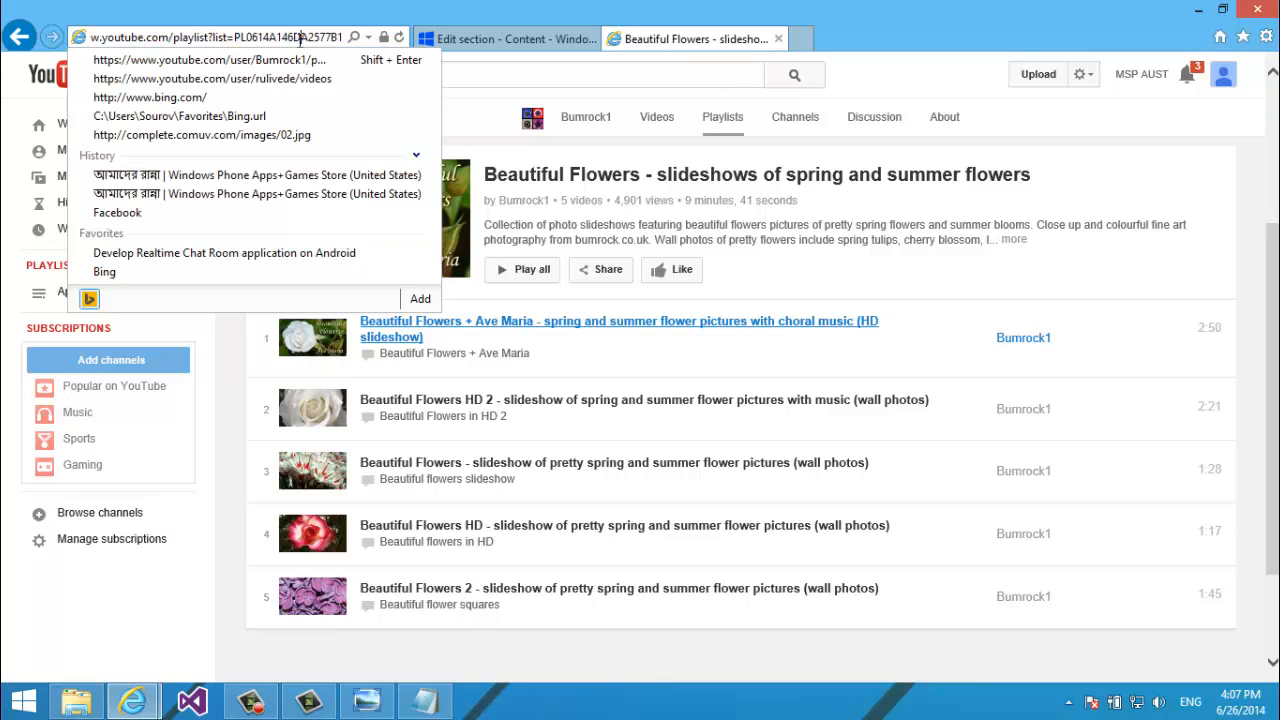
double_click(236, 37)
key("ctrl+c")
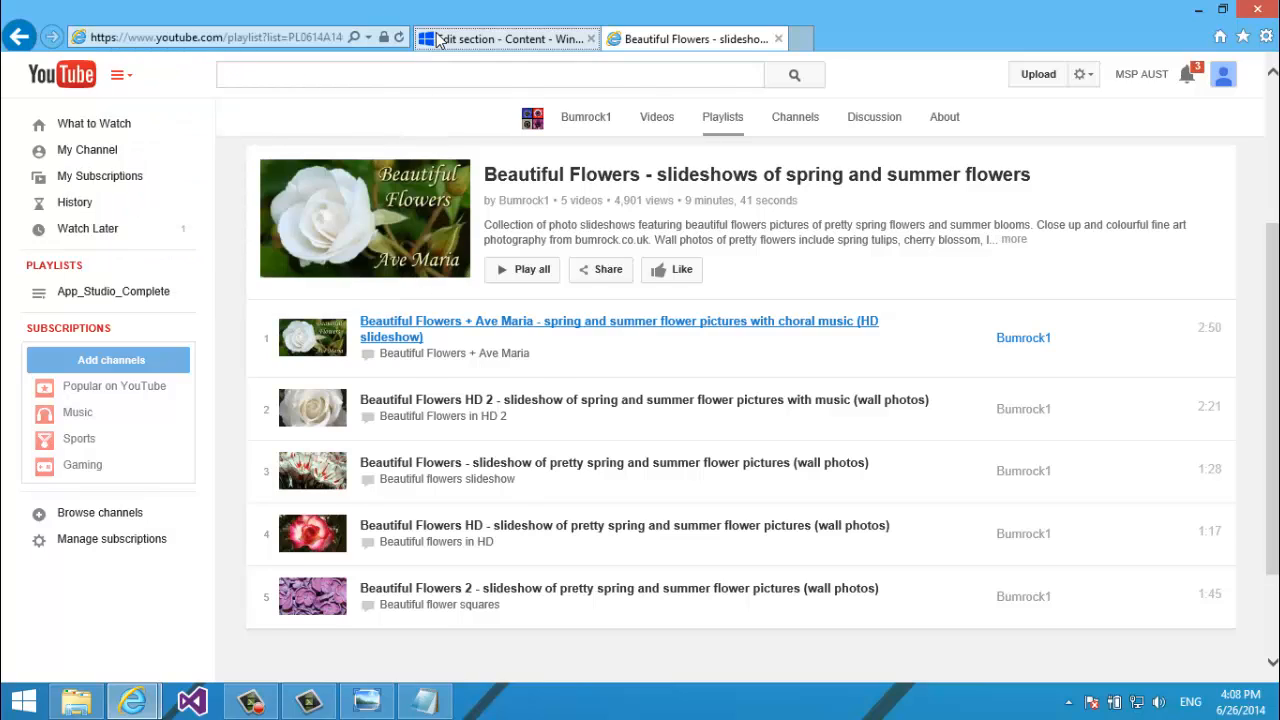
left_click(440, 39)
Clear the rulivede search term, paste playlist ID PL0614A146DA2577B1 into the playlist box and search.
left_click(497, 390)
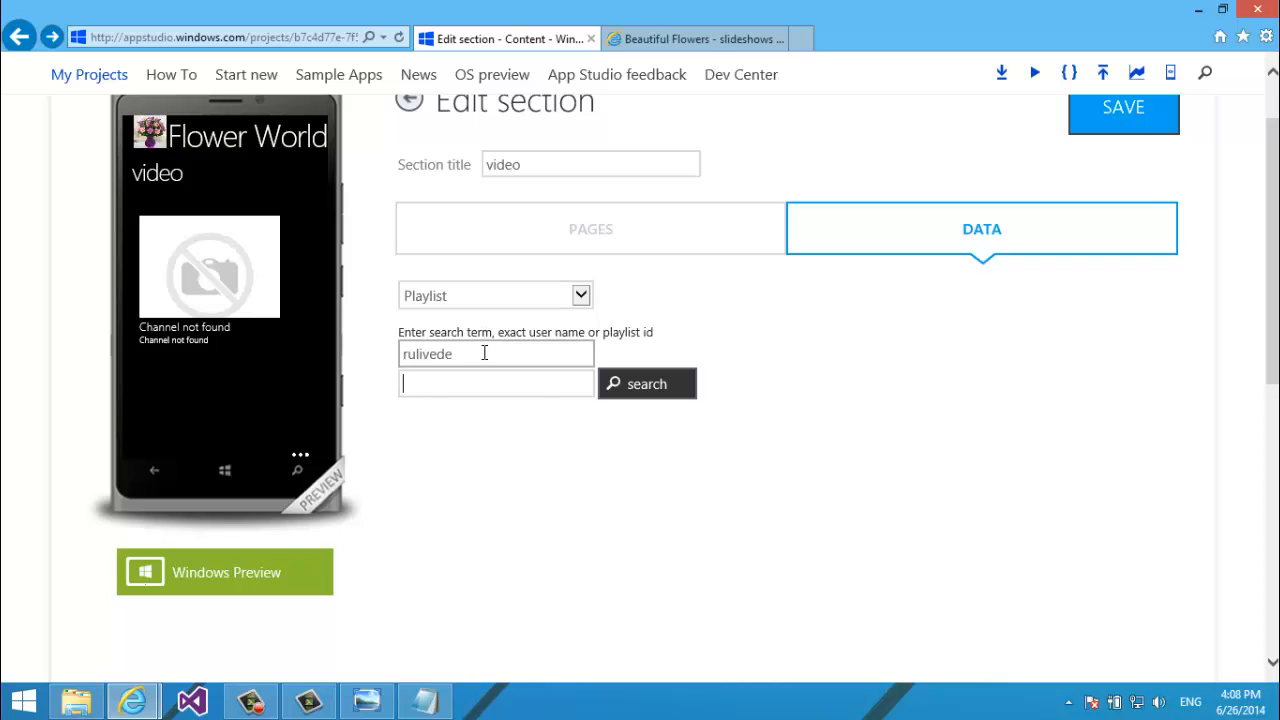
left_click_drag(486, 352, 363, 352)
key("BackSpace")
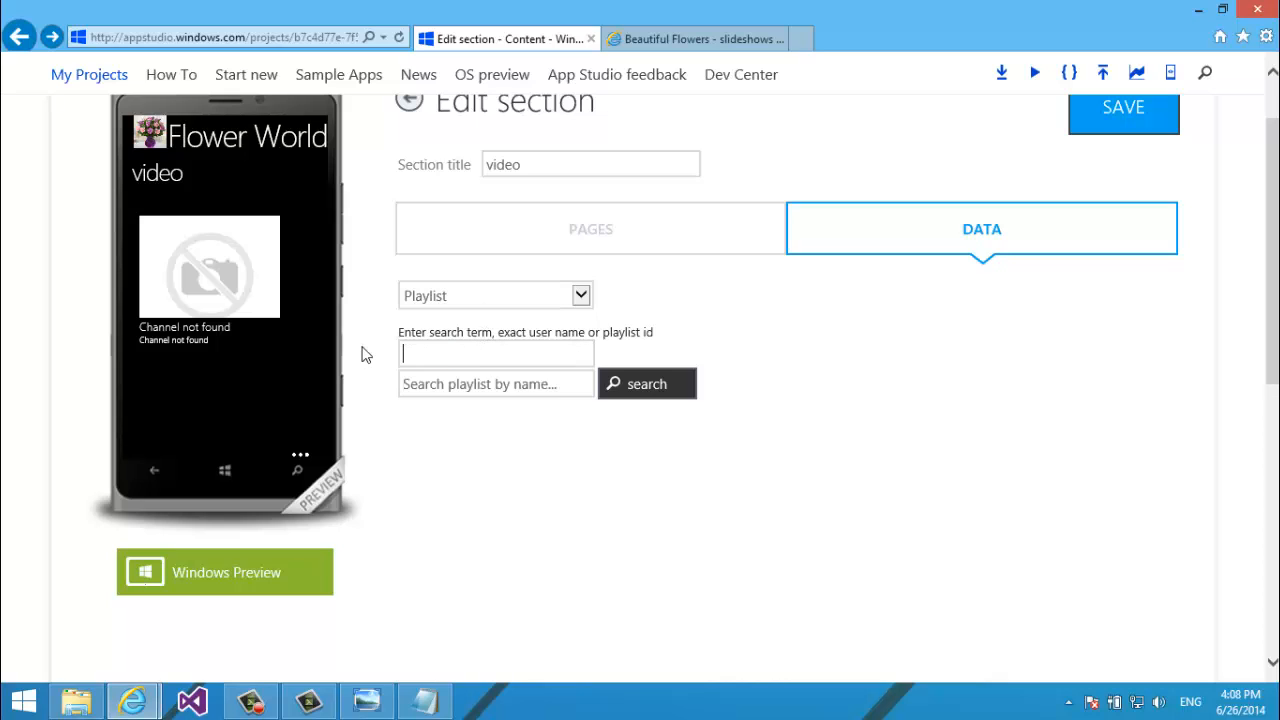
left_click(502, 505)
left_click(481, 386)
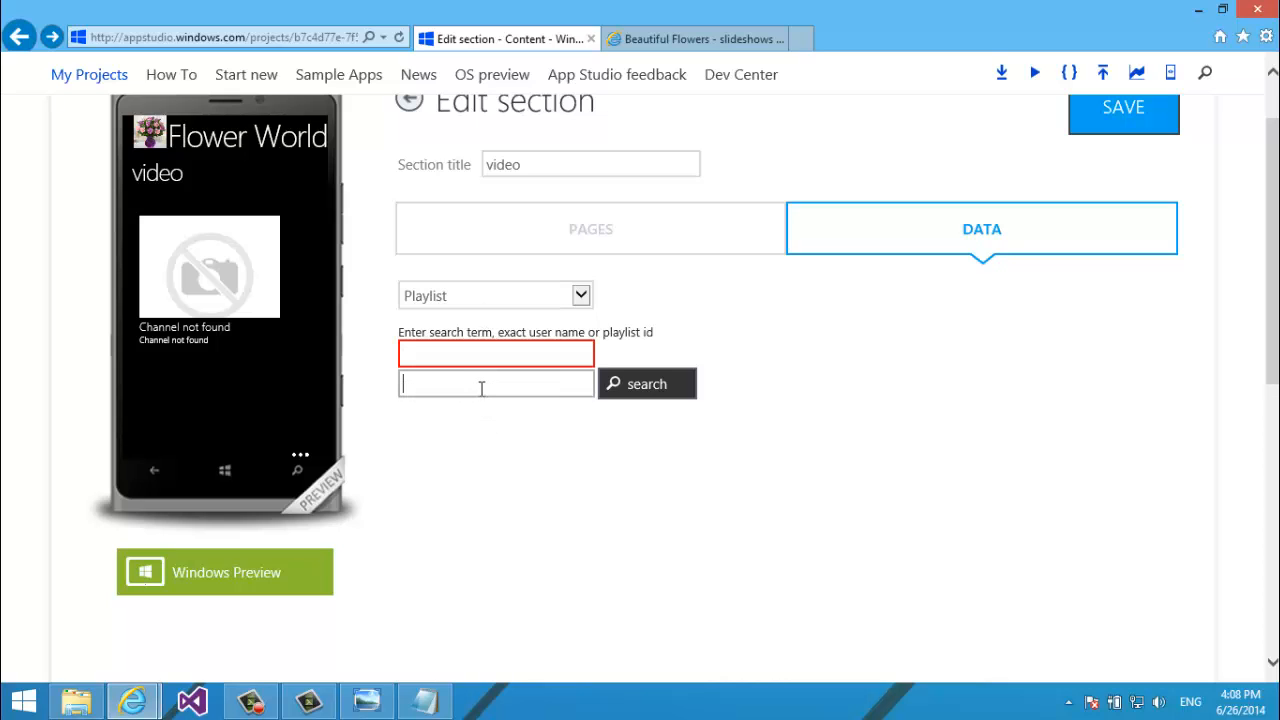
key("ctrl+v")
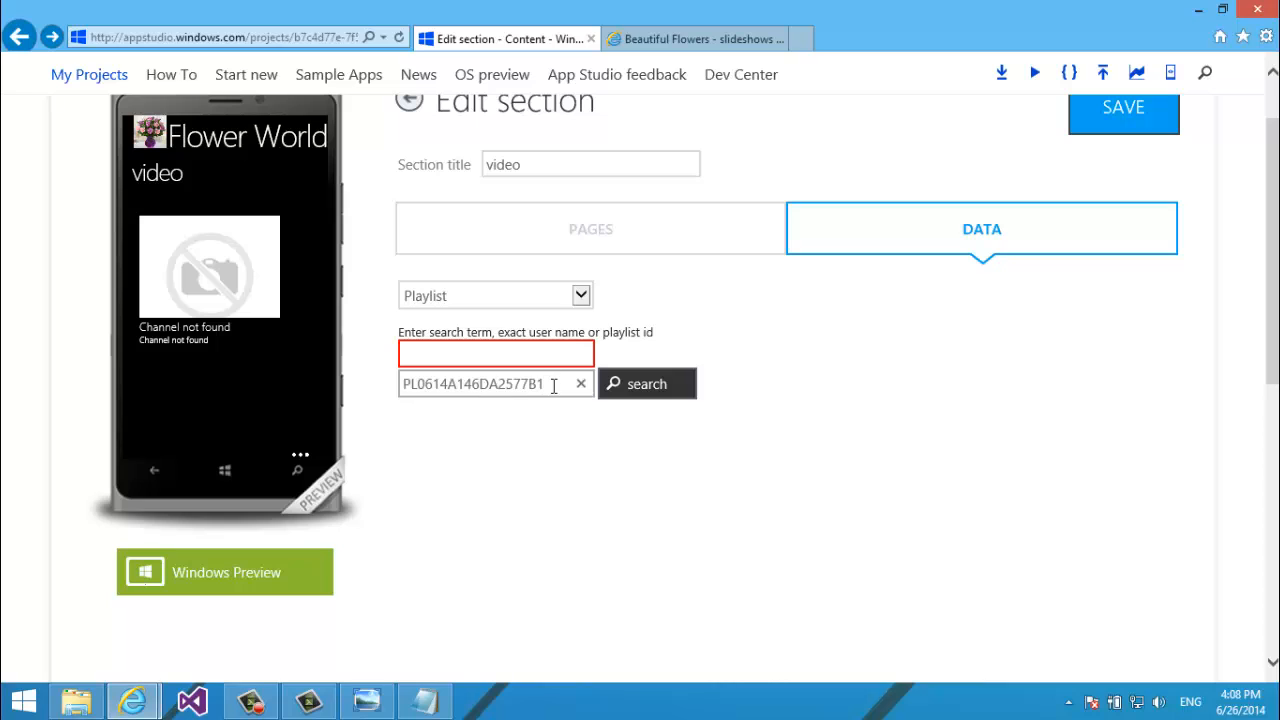
left_click(624, 398)
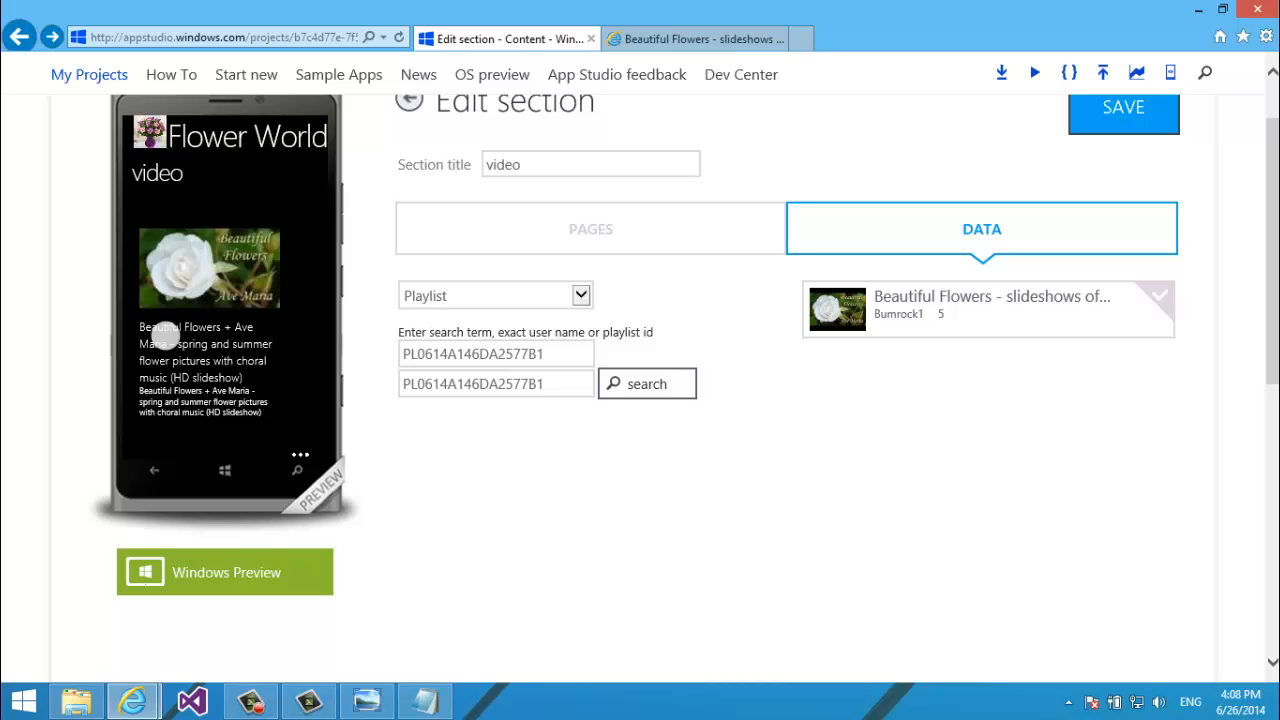
left_click_drag(216, 370, 183, 206)
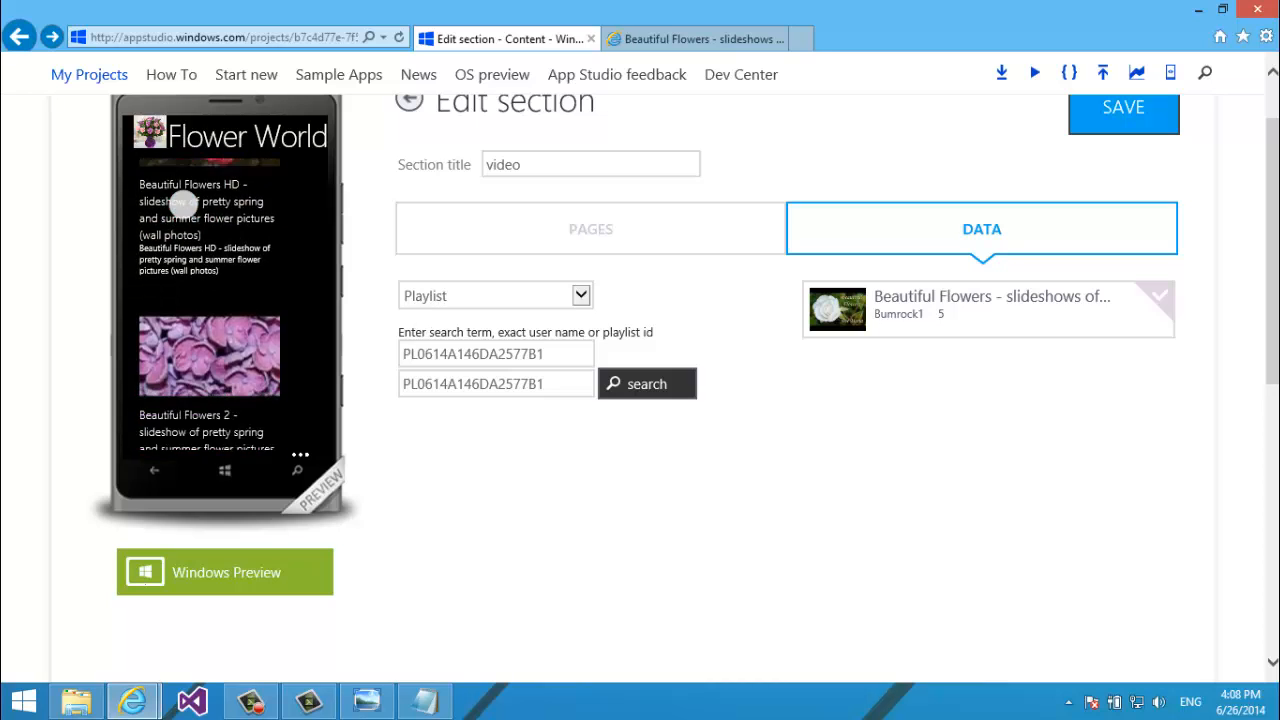
Select the Beautiful Flowers playlist title on its YouTube page.
left_click(693, 40)
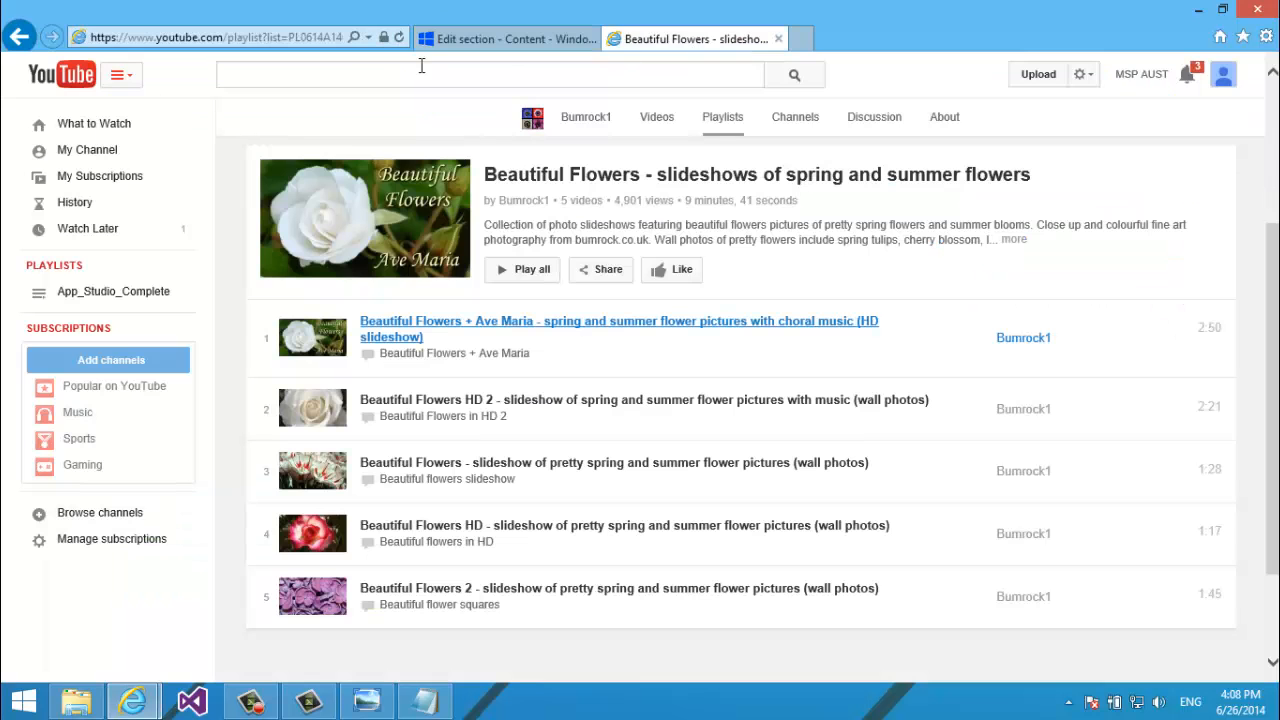
left_click(267, 38)
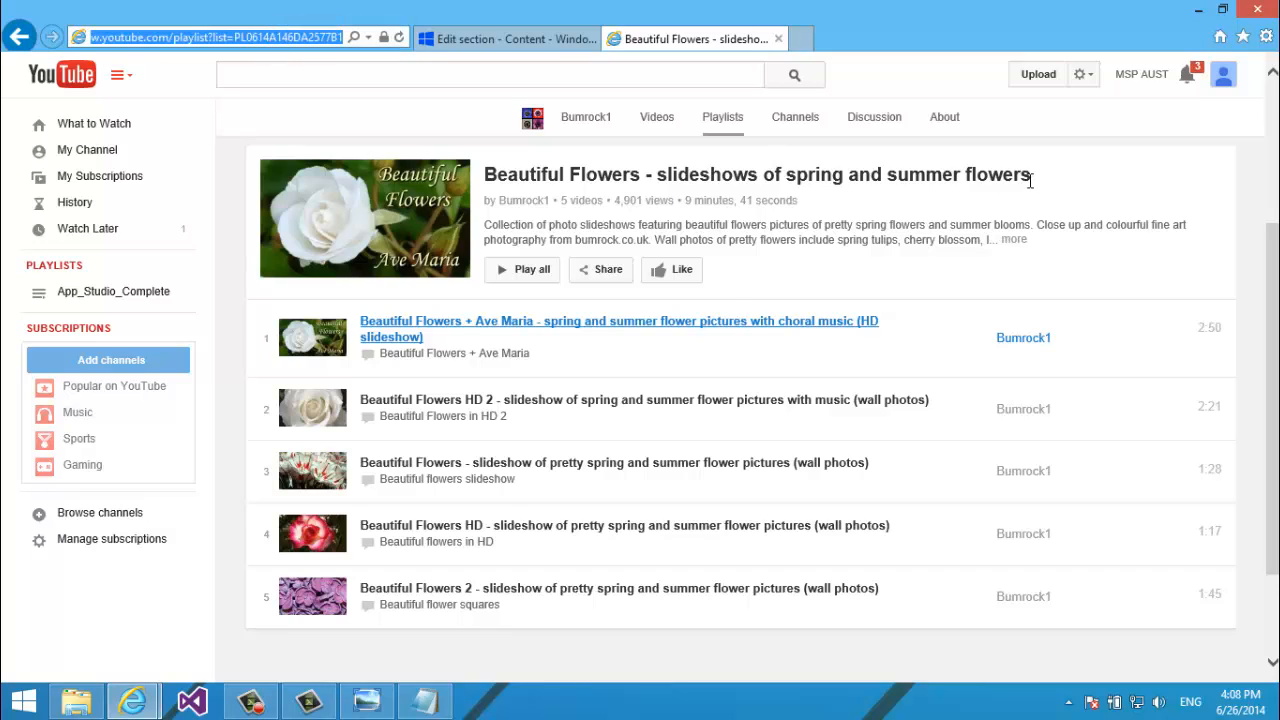
left_click_drag(1030, 178, 500, 175)
key("ctrl+c")
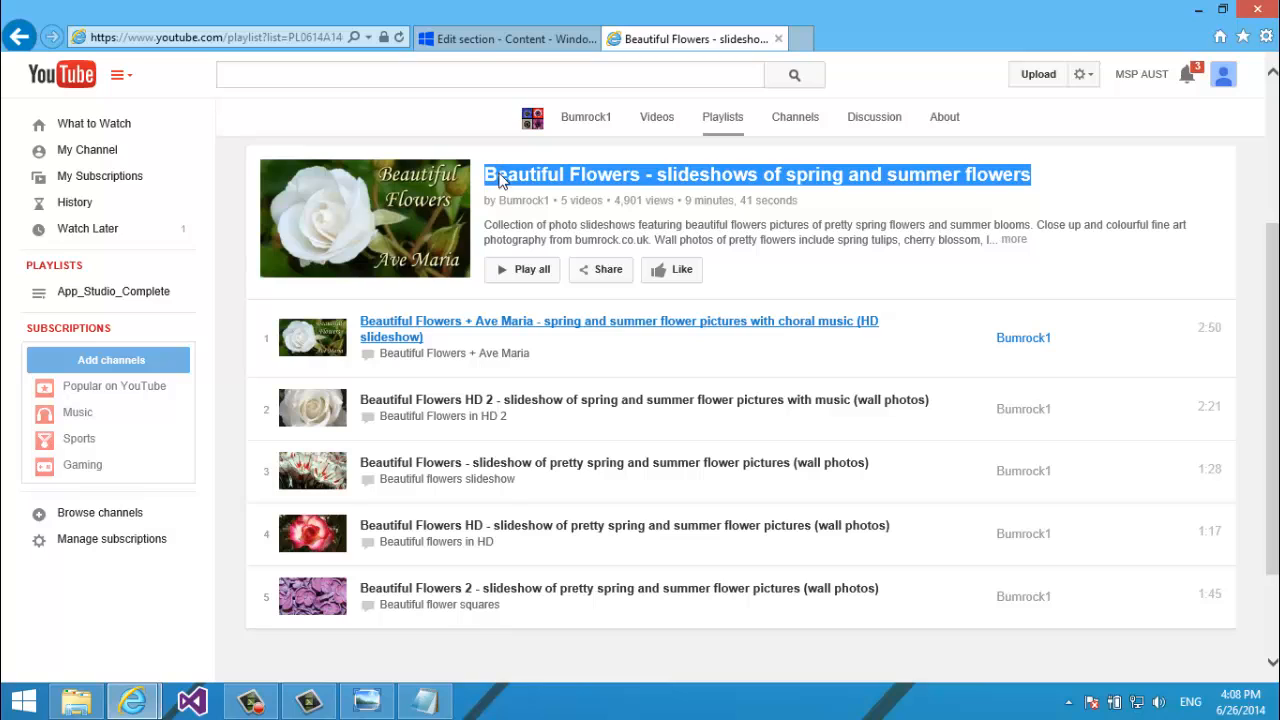
left_click(463, 39)
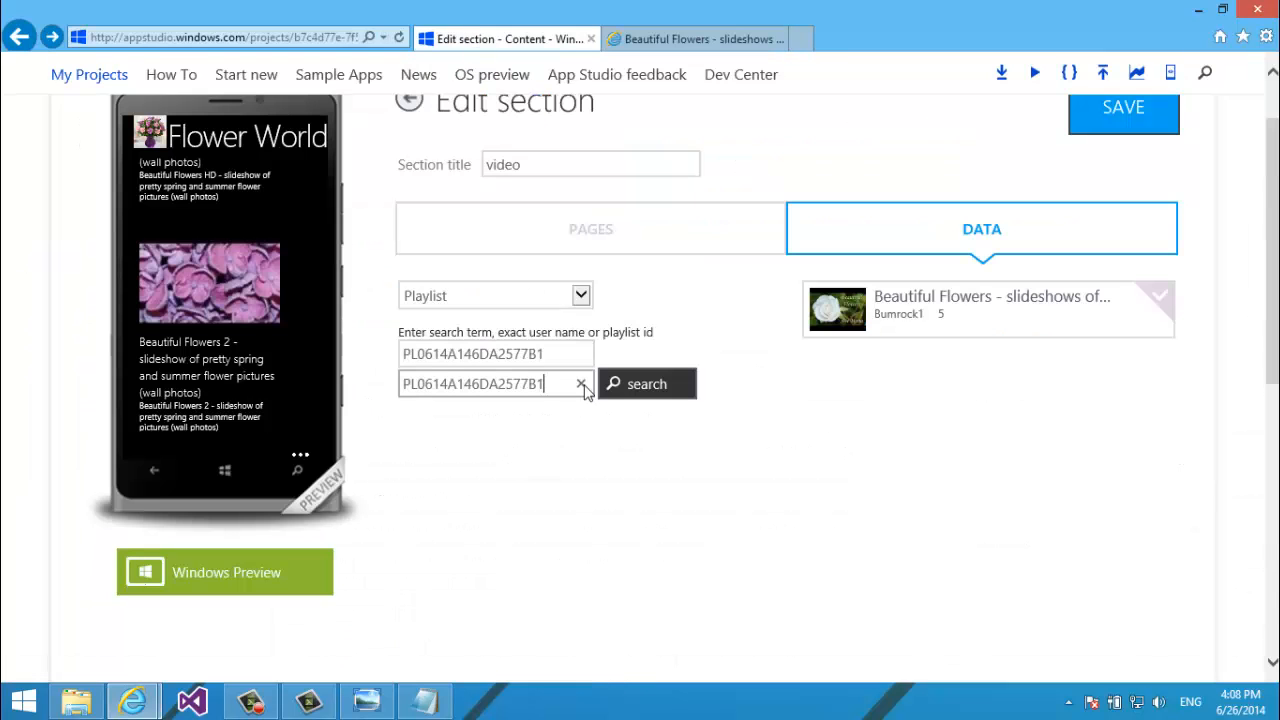
Clear both playlist boxes and search playlists by the pasted Beautiful Flowers title.
left_click(578, 381)
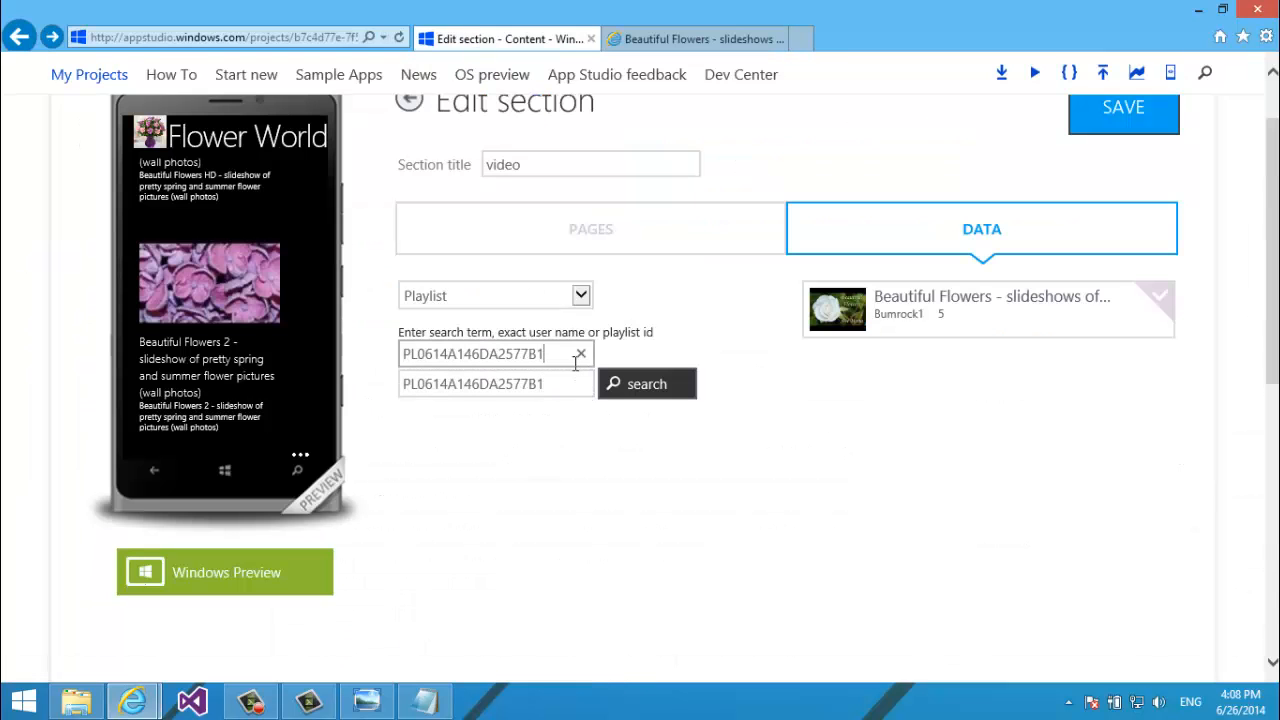
left_click(575, 362)
left_click(571, 380)
left_click(571, 380)
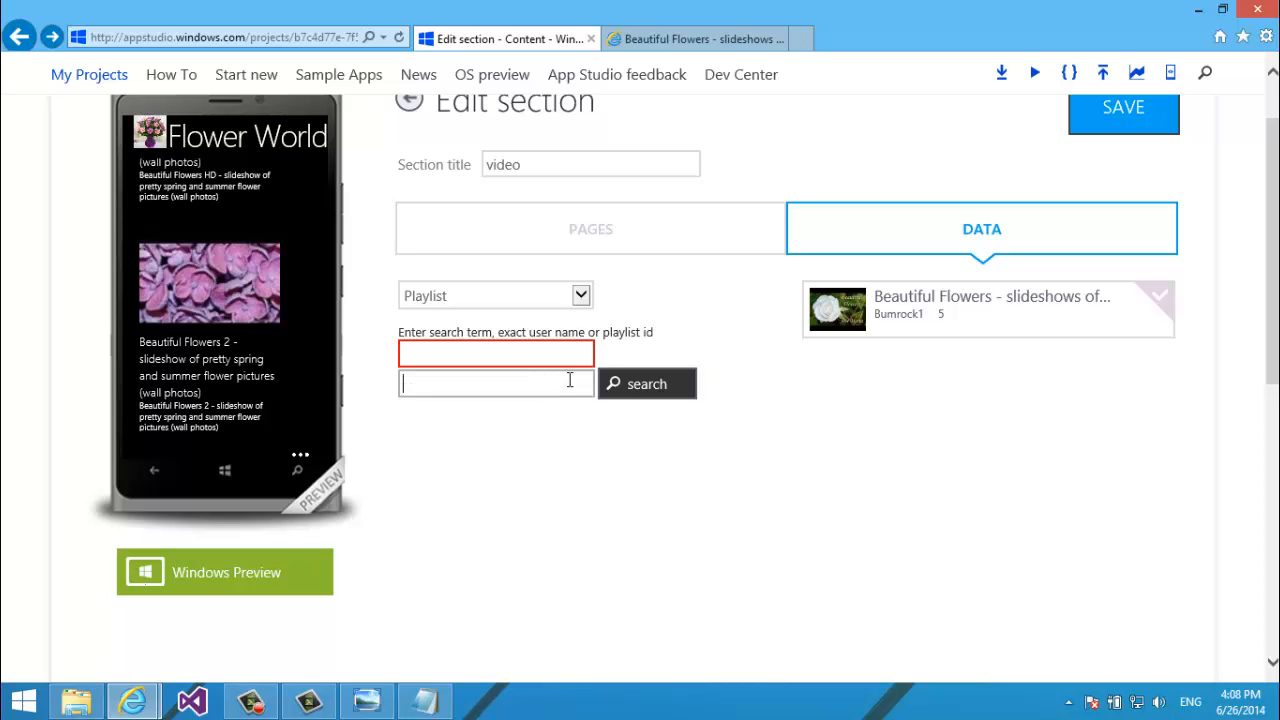
left_click(594, 468)
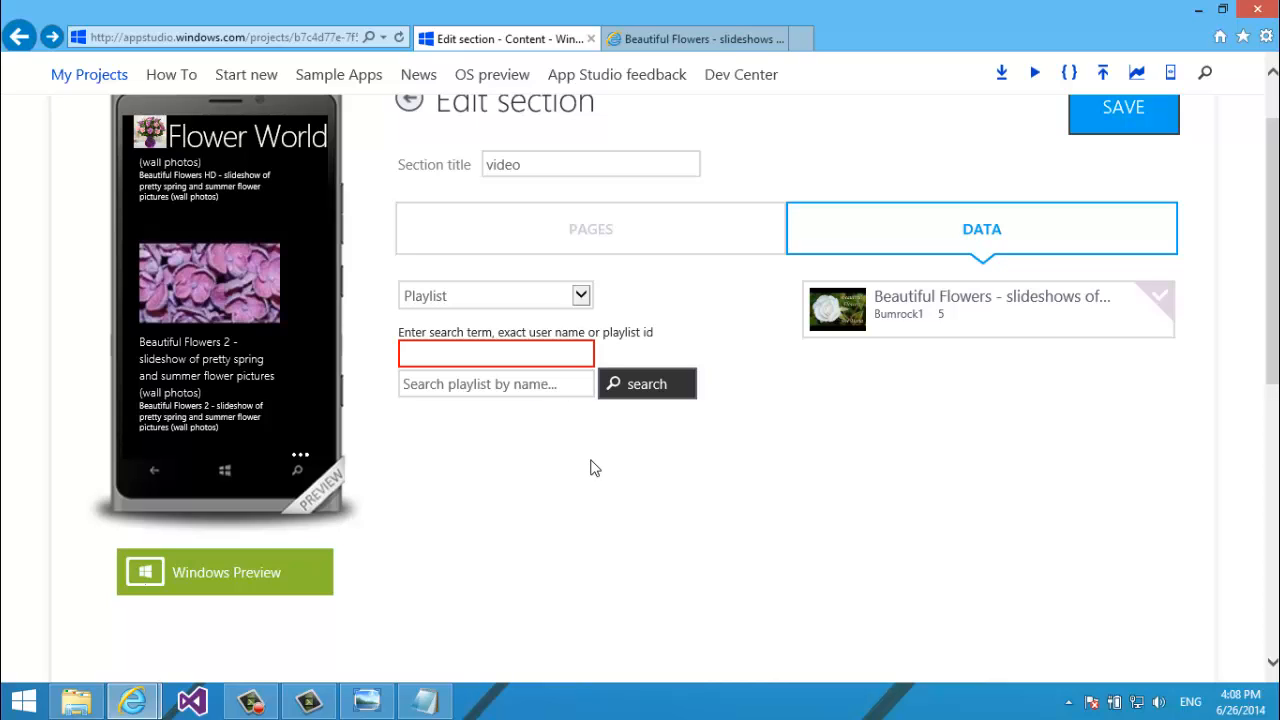
left_click(531, 381)
key("ctrl+v")
left_click(657, 390)
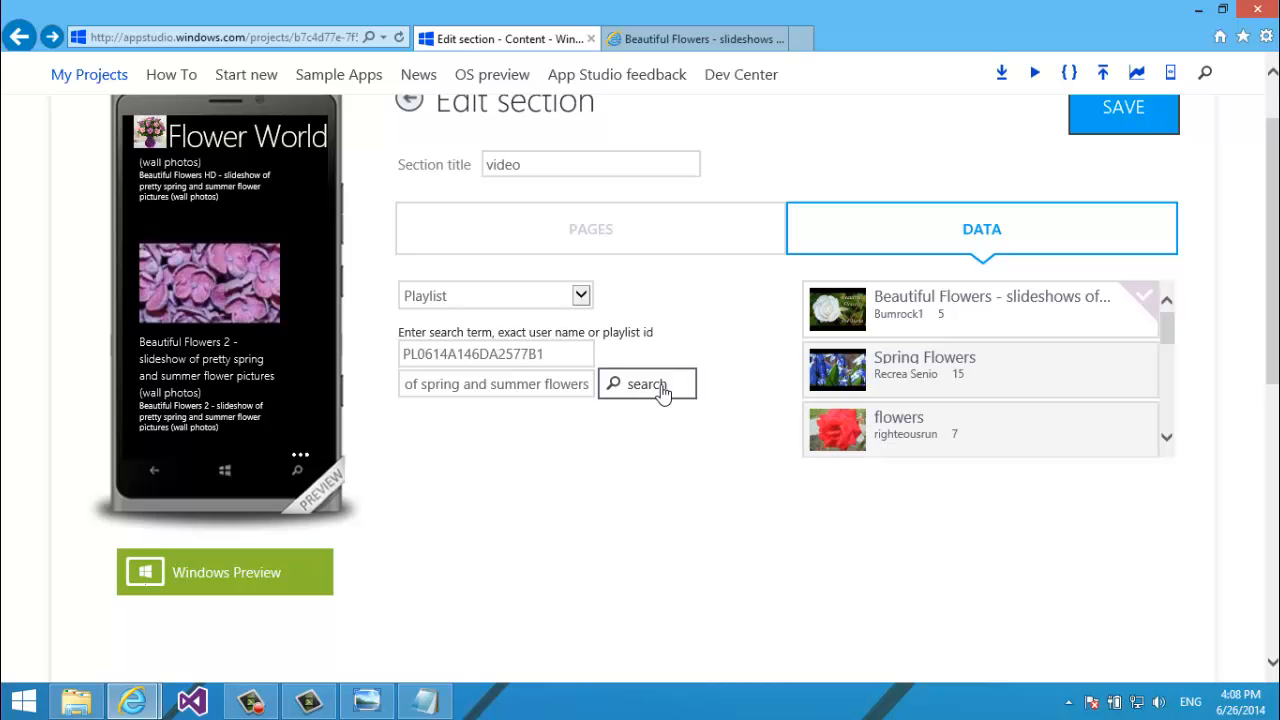
scroll(246, 366, "down", 3)
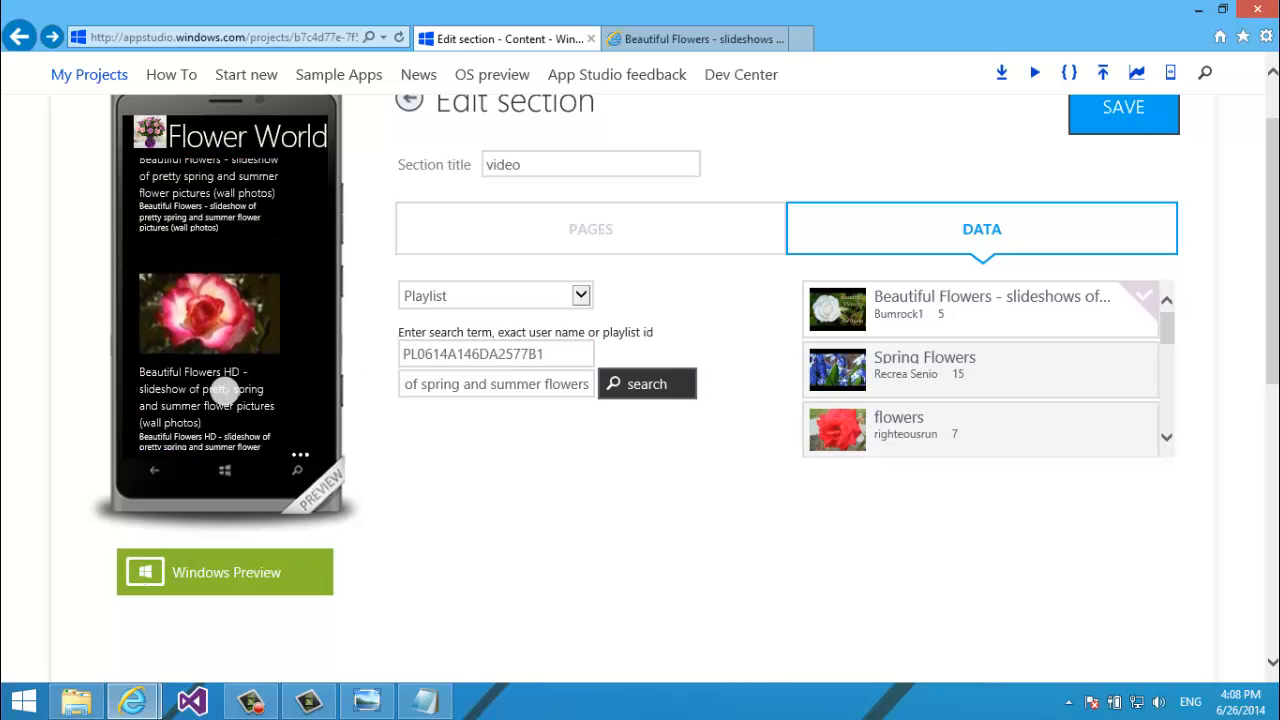
scroll(223, 390, "up", 5)
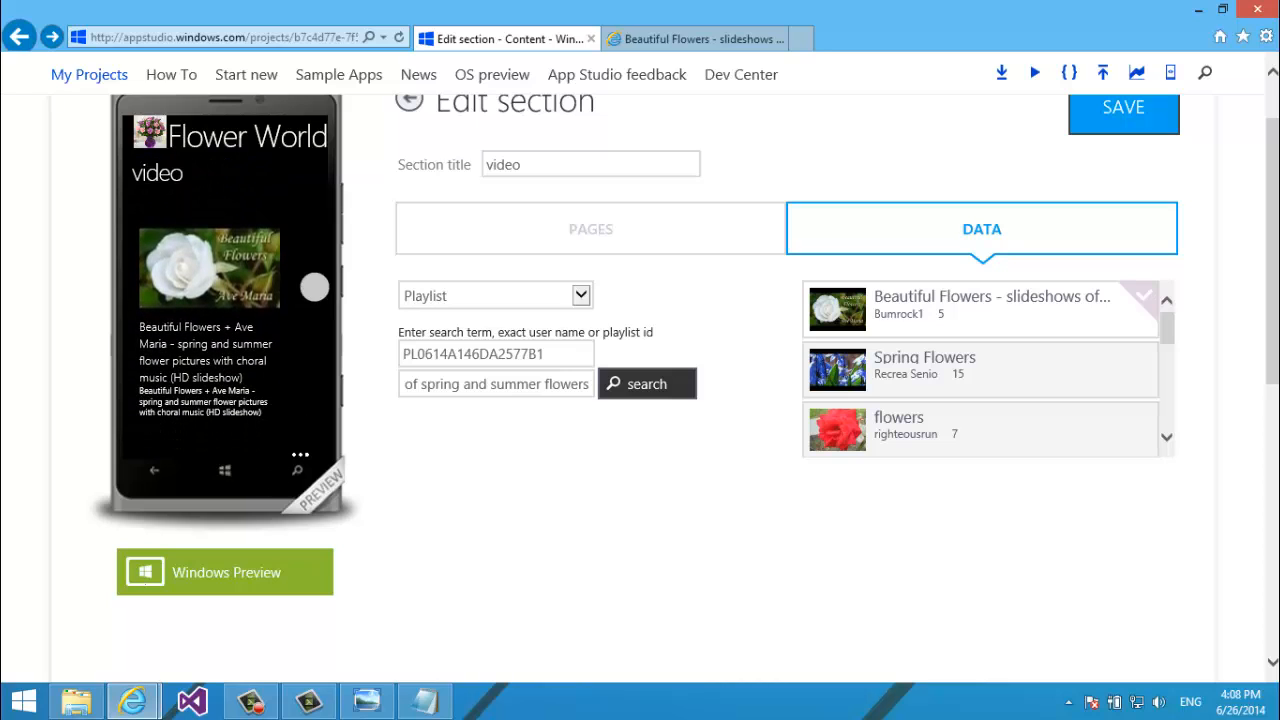
left_click(626, 42)
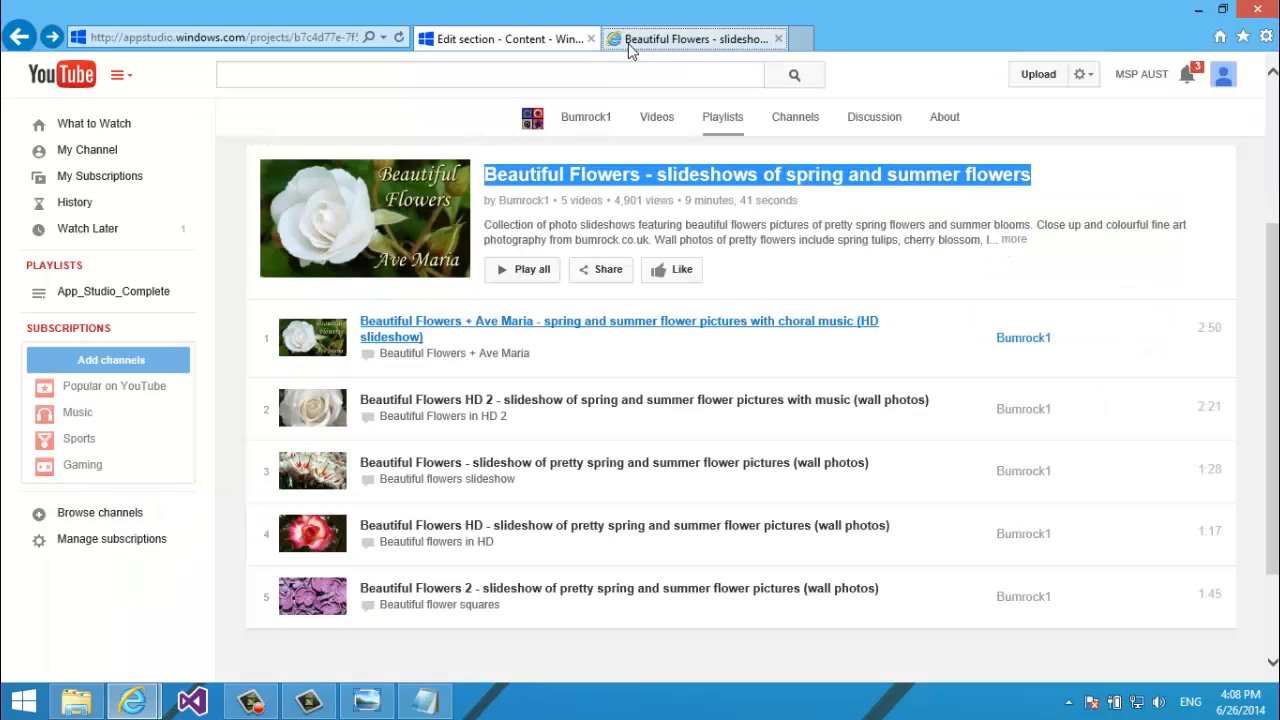
Copy the list= playlist ID from the YouTube address bar.
left_click(262, 38)
left_click(238, 40)
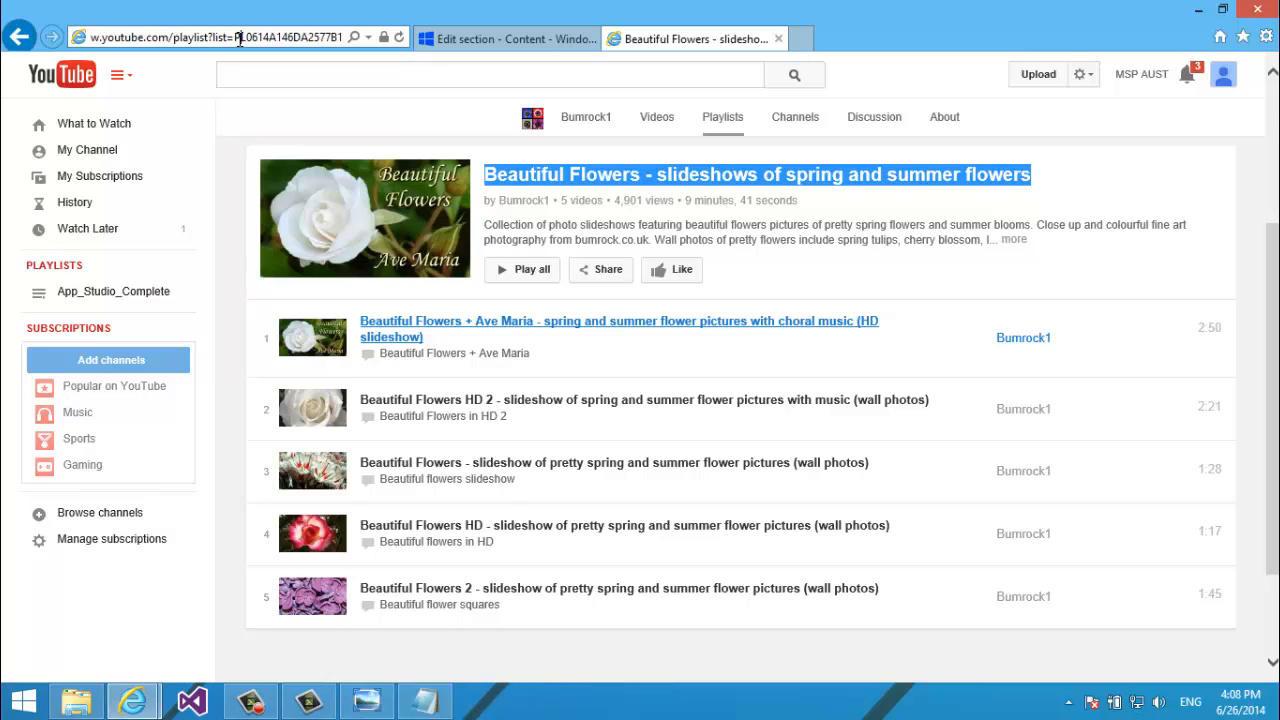
left_click_drag(235, 37, 391, 47)
key("ctrl+c")
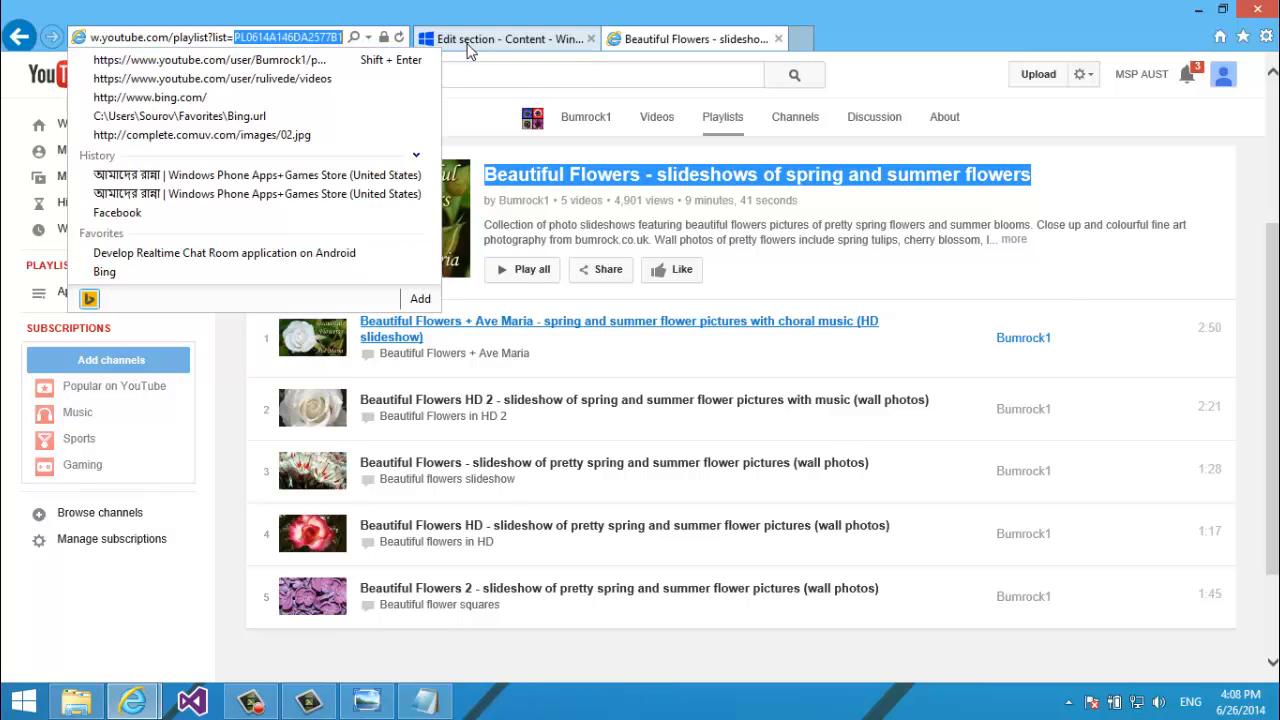
left_click(468, 45)
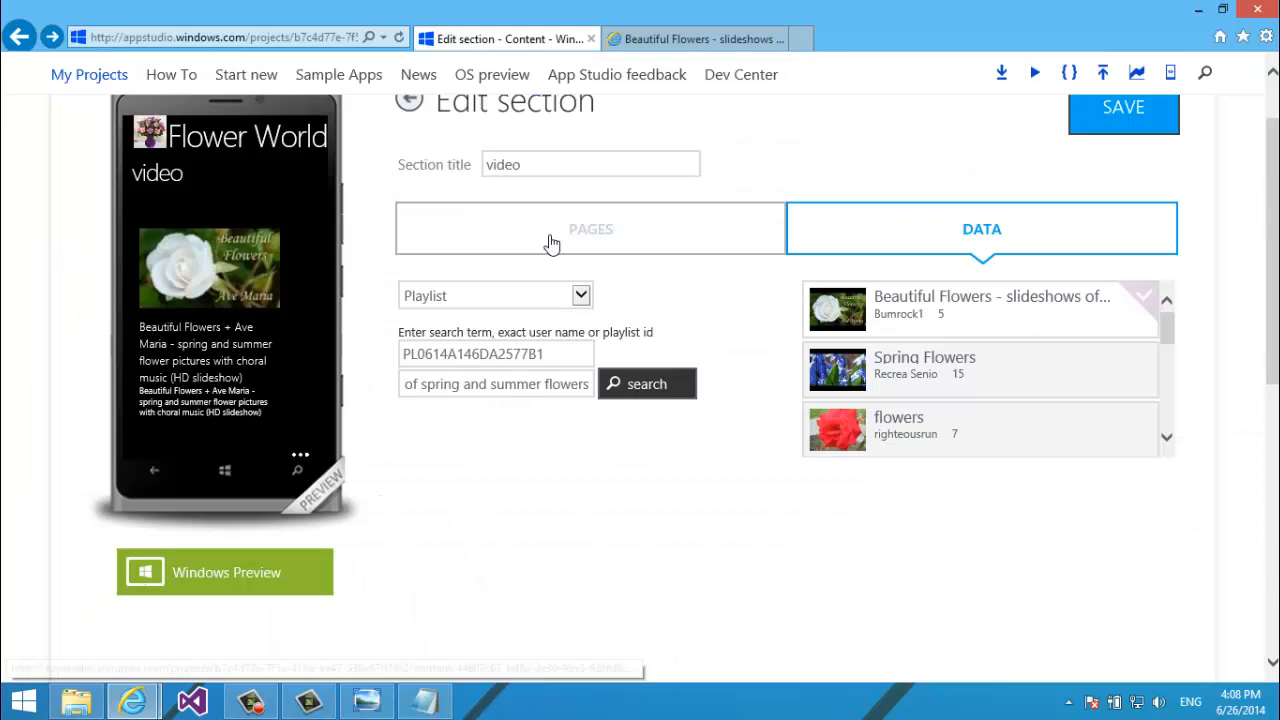
Replace the playlist-id field with the copied ID, clear the name box, and search.
left_click(589, 354)
key("ctrl+a")
key("BackSpace")
left_click(588, 383)
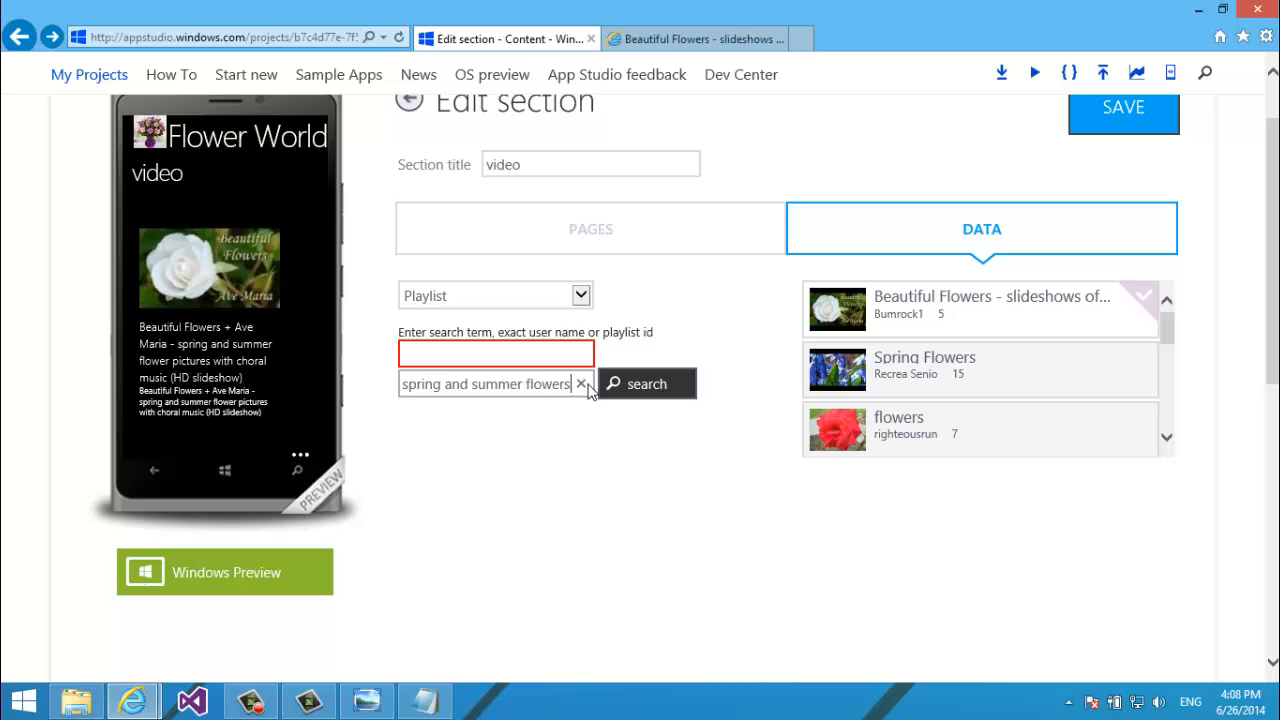
left_click(586, 385)
left_click(552, 353)
key("ctrl+v")
left_click(645, 395)
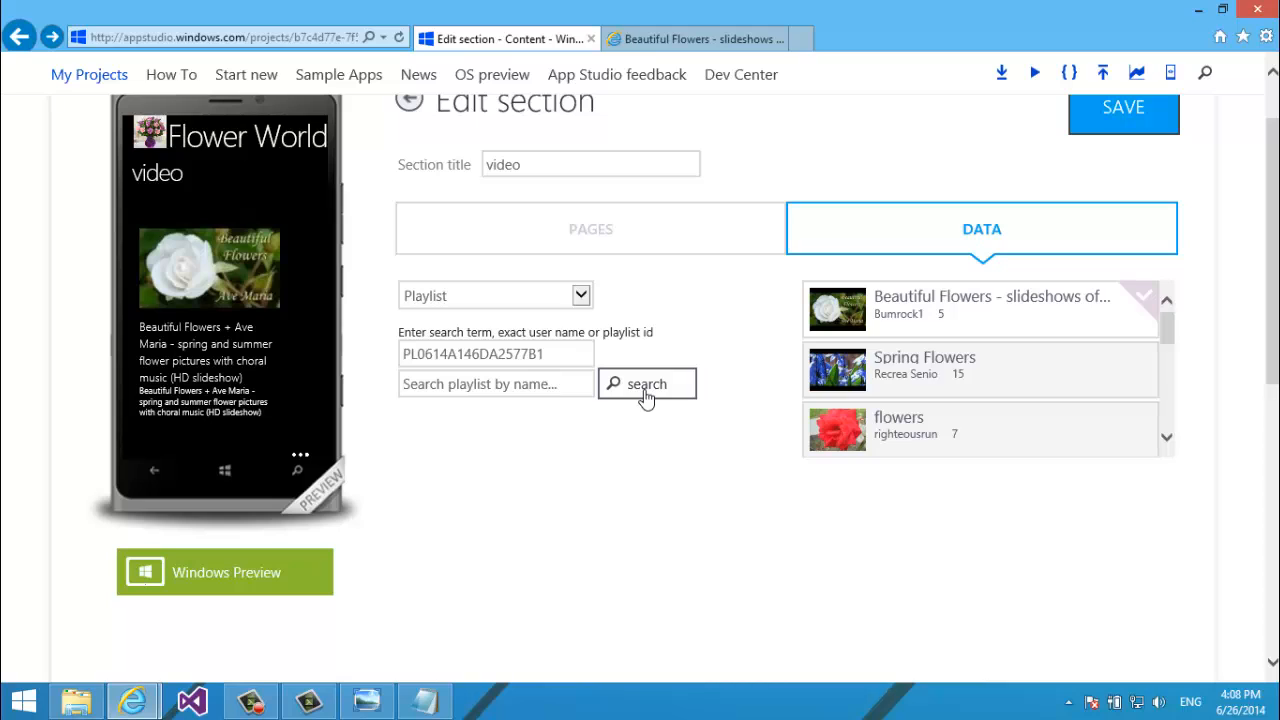
Paste the playlist ID into the name box as well and search again.
left_click(560, 382)
key("ctrl+v")
left_click(660, 392)
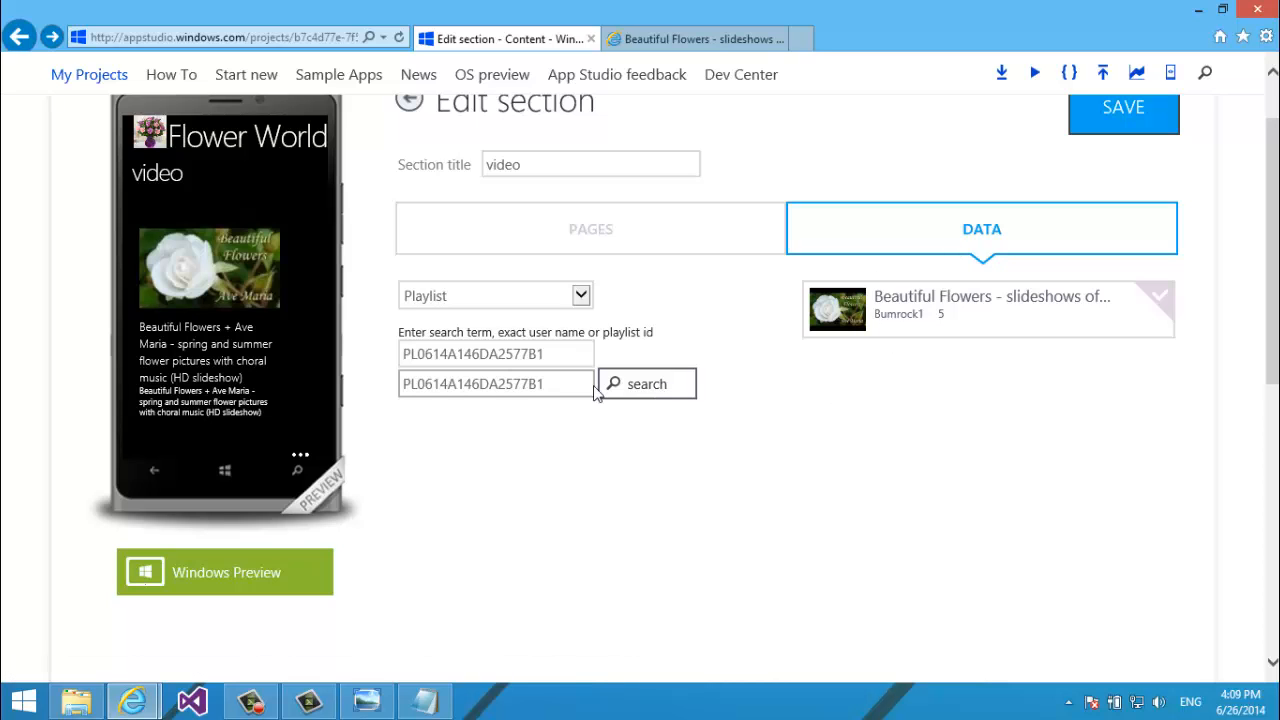
scroll(250, 340, "down", 5)
left_click_drag(248, 345, 309, 434)
Save the video section and return to the Flower World section list.
left_click(1088, 108)
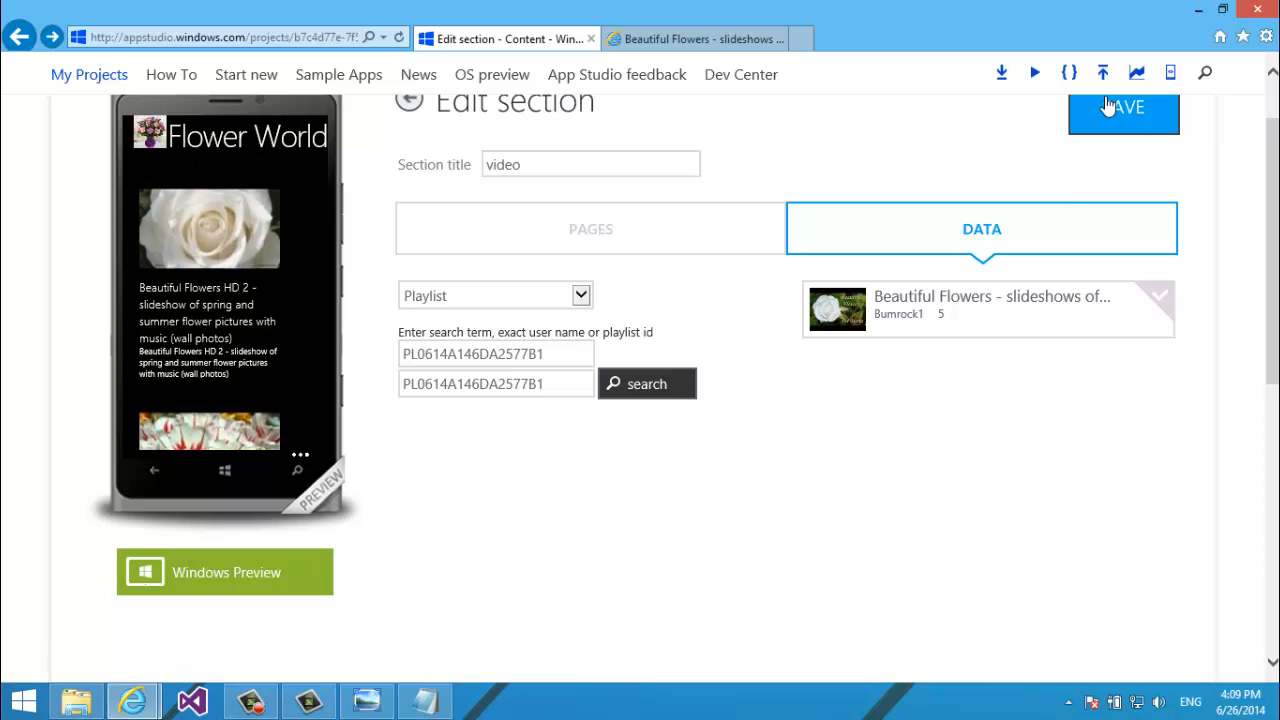
left_click(723, 249)
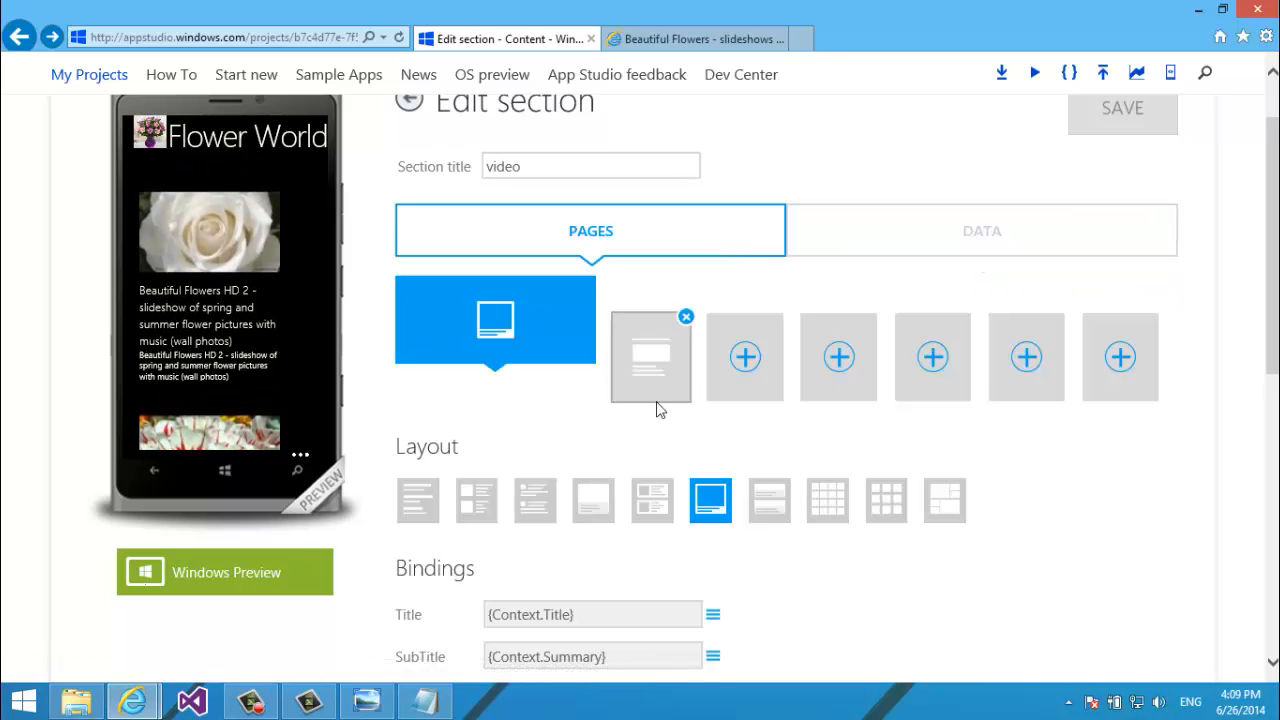
scroll(1029, 252, "up", 2)
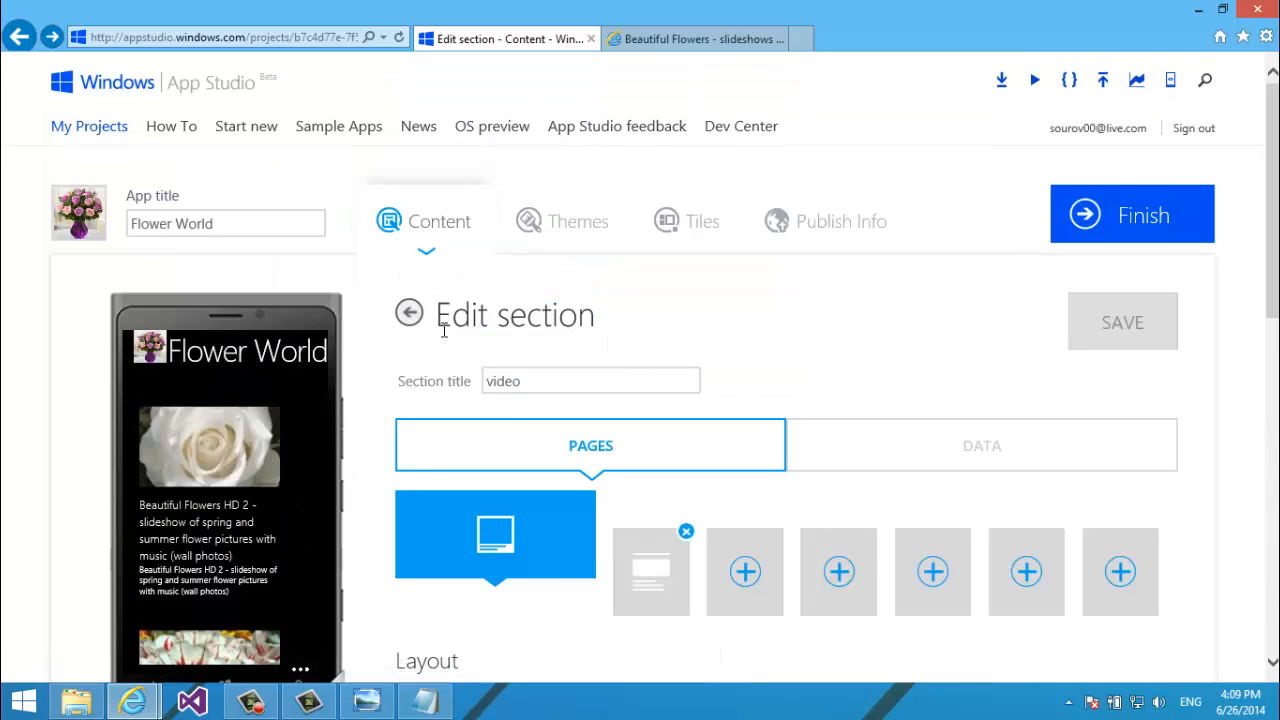
left_click(410, 314)
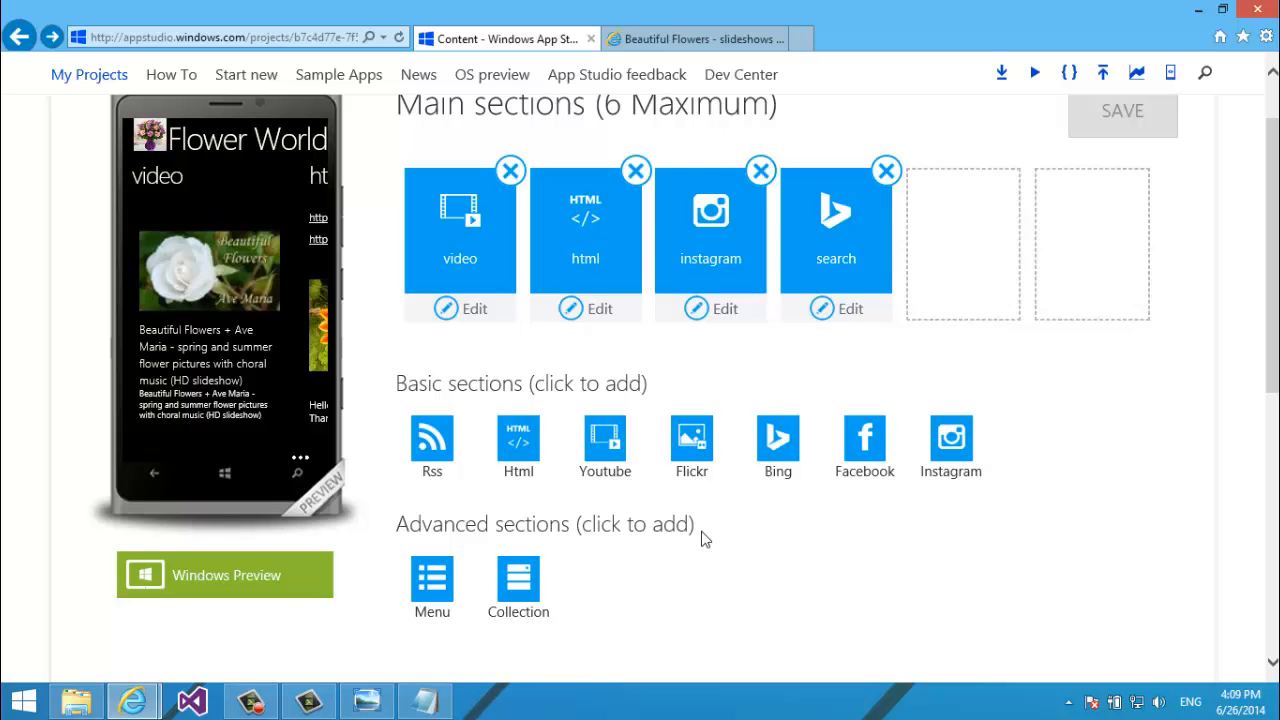
Start adding a Flickr section from the Basic sections.
scroll(705, 540, "up", 3)
scroll(705, 540, "down", 3)
scroll(703, 537, "down", 1)
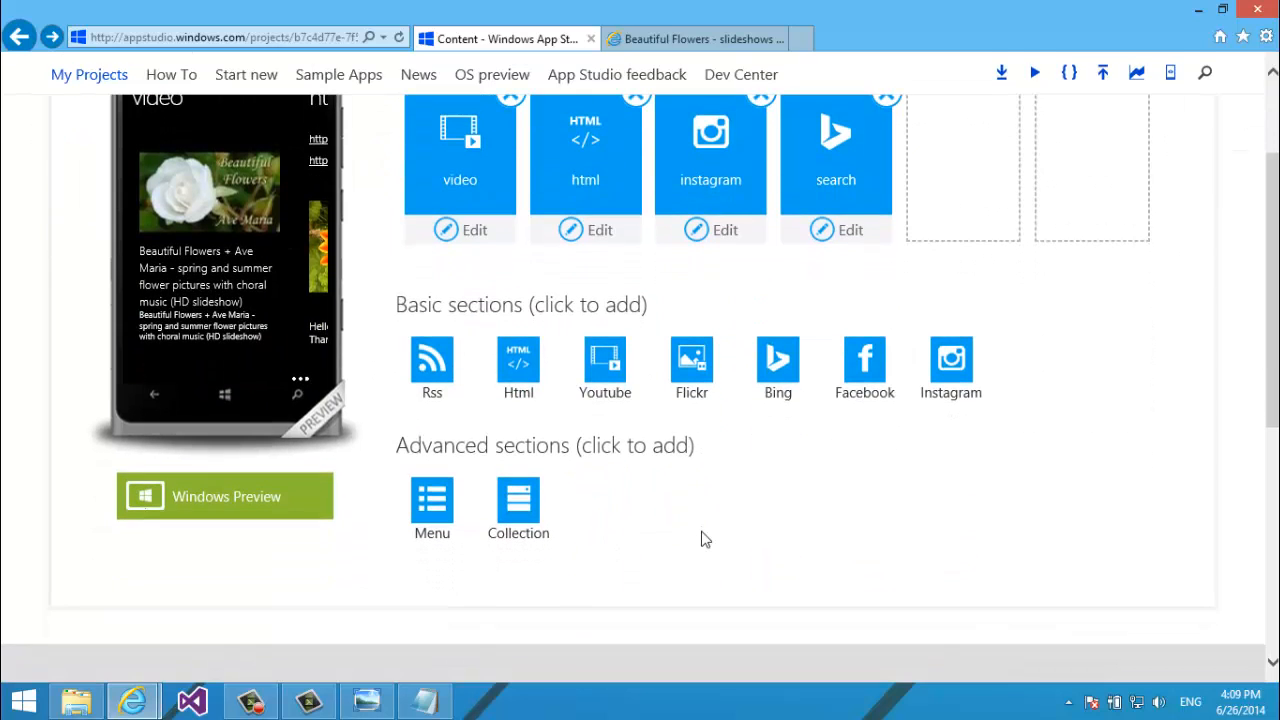
scroll(554, 503, "up", 1)
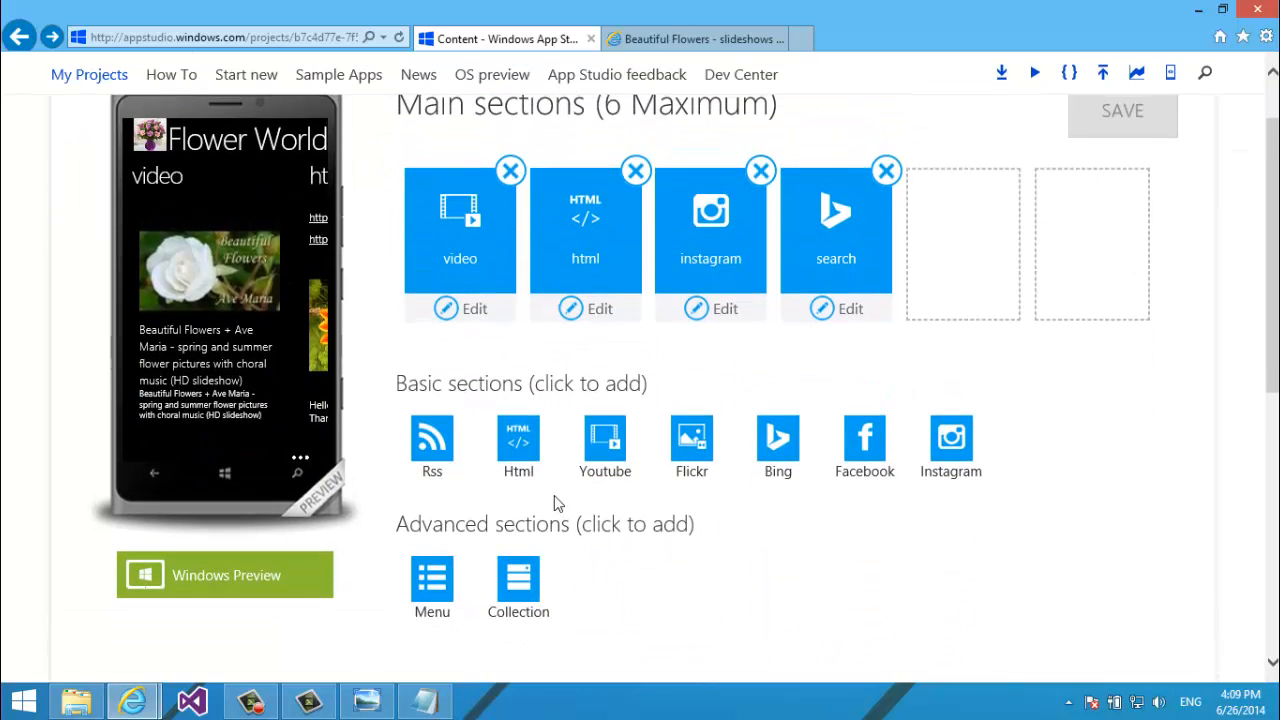
left_click(698, 487)
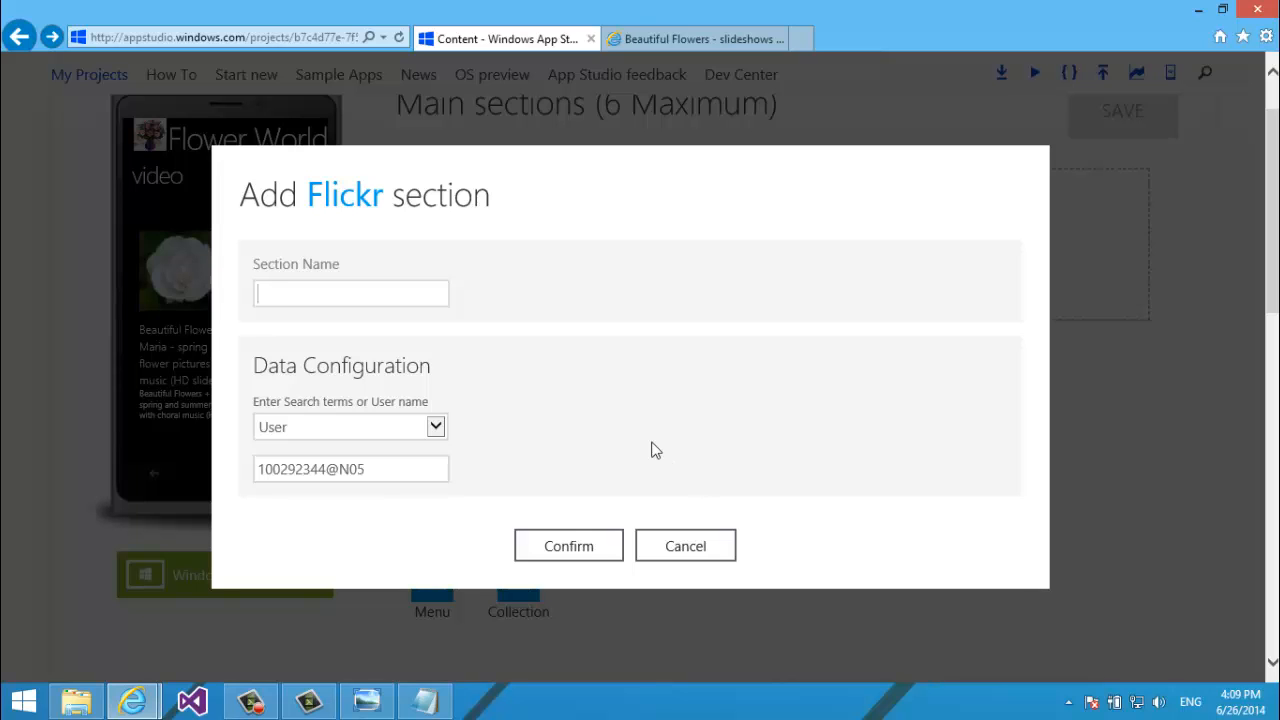
left_click(672, 38)
Go to the Yahoo home page and sign out of the Yahoo account.
left_click(333, 38)
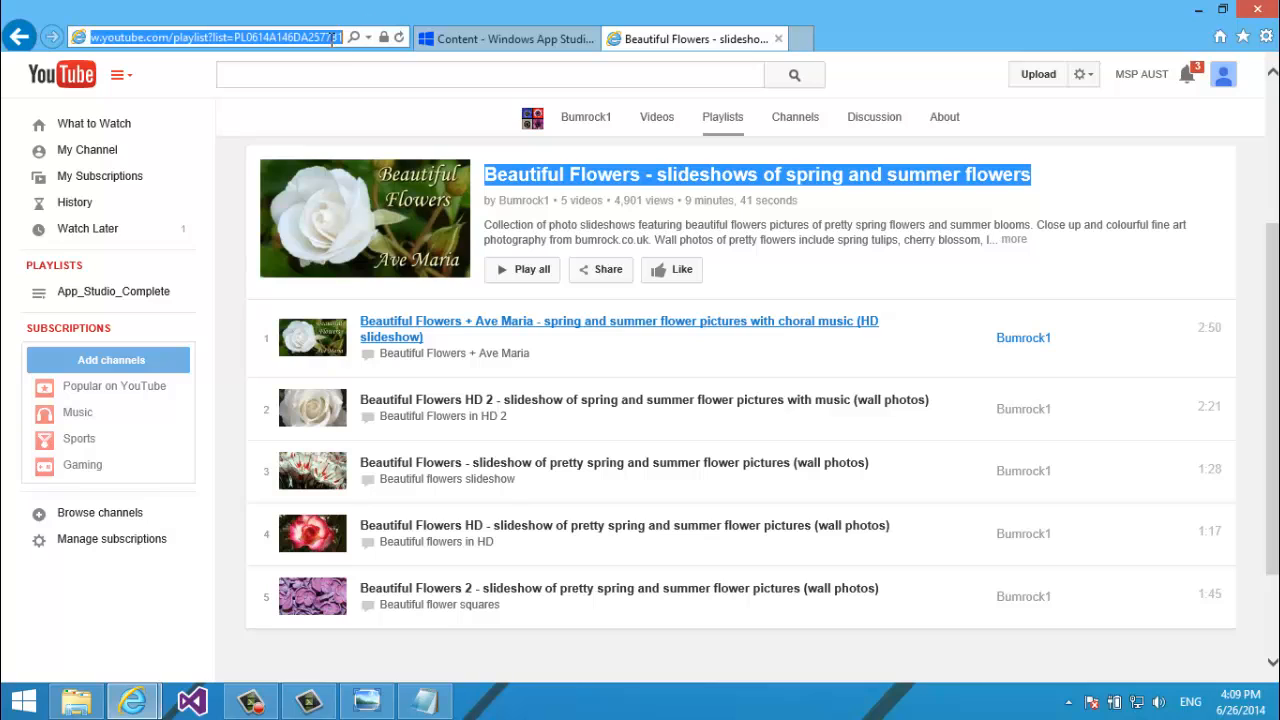
type("yahoo.com/")
key("Return")
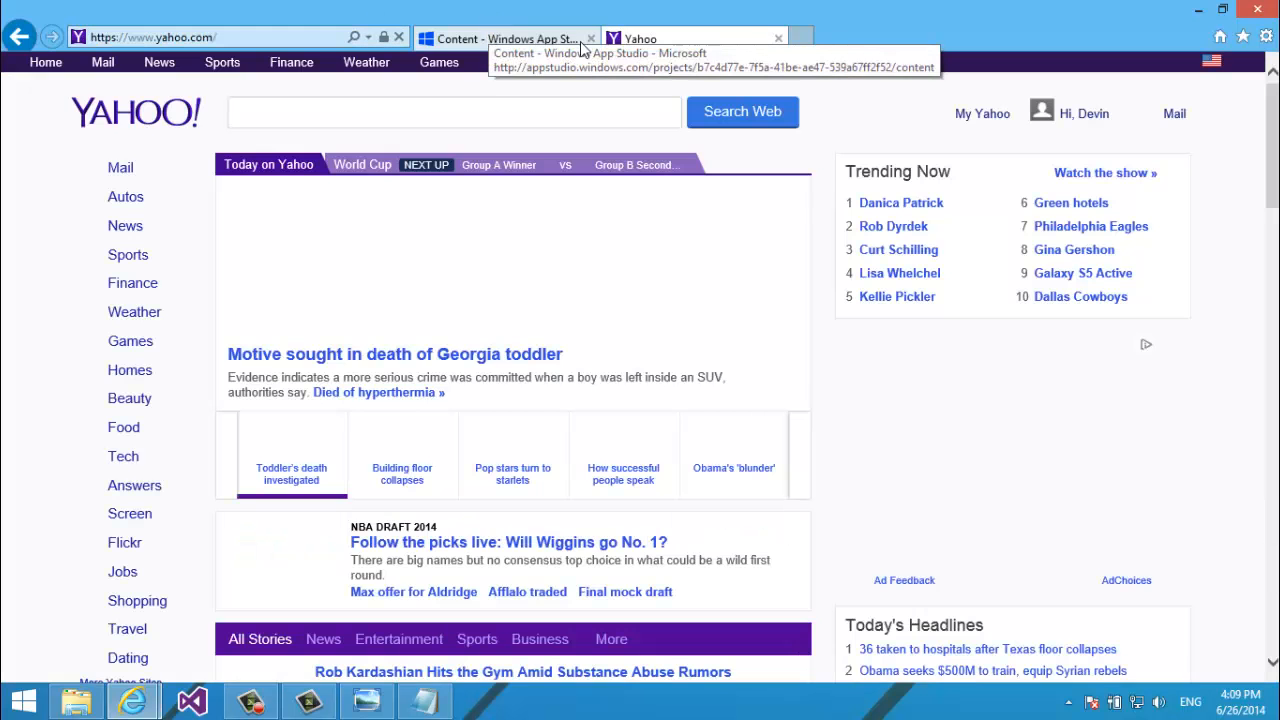
left_click(1085, 118)
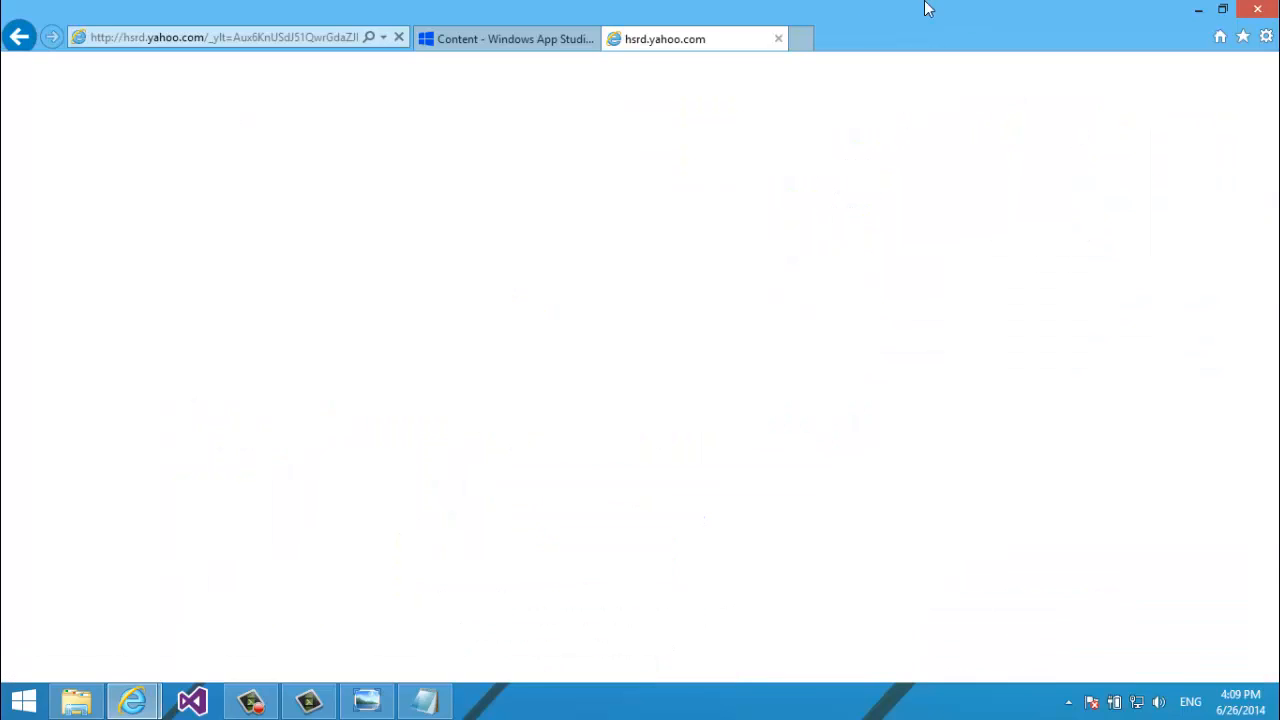
left_click(18, 37)
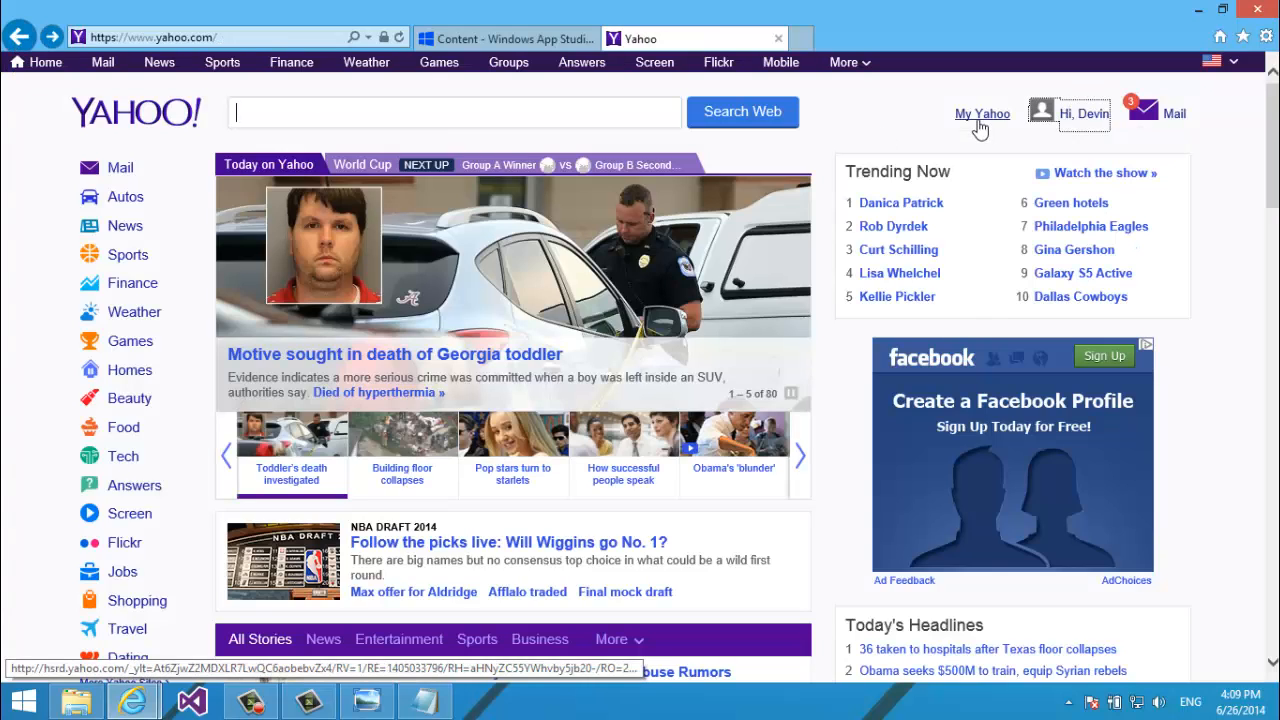
mouse_move(1090, 118)
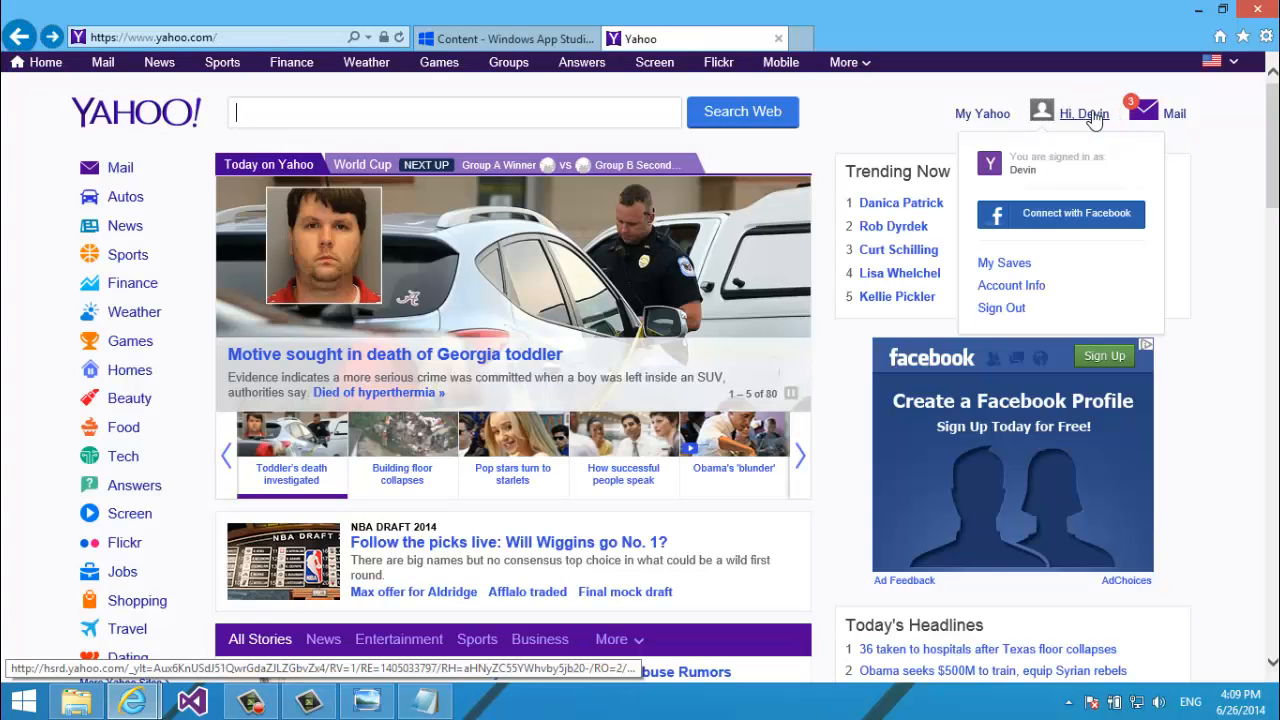
left_click(1016, 310)
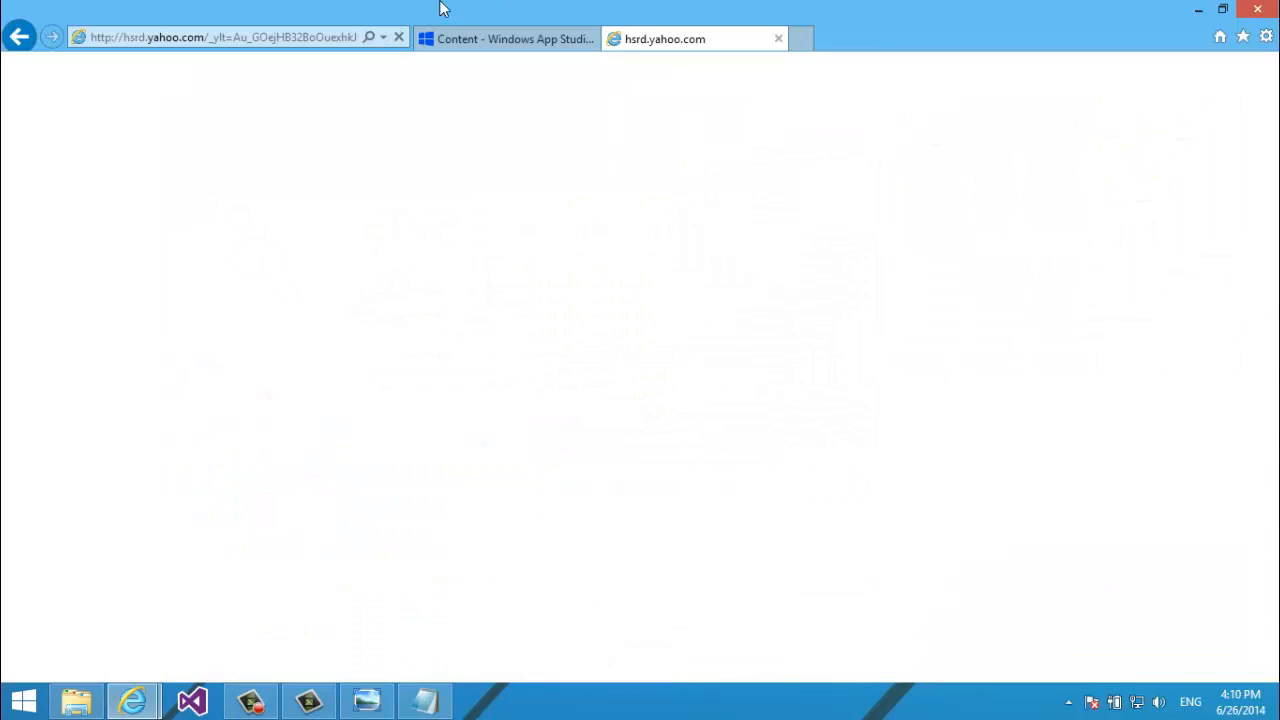
Reload Yahoo, then navigate the tab to flickr.com.
left_click(340, 37)
type("yahoo.com/")
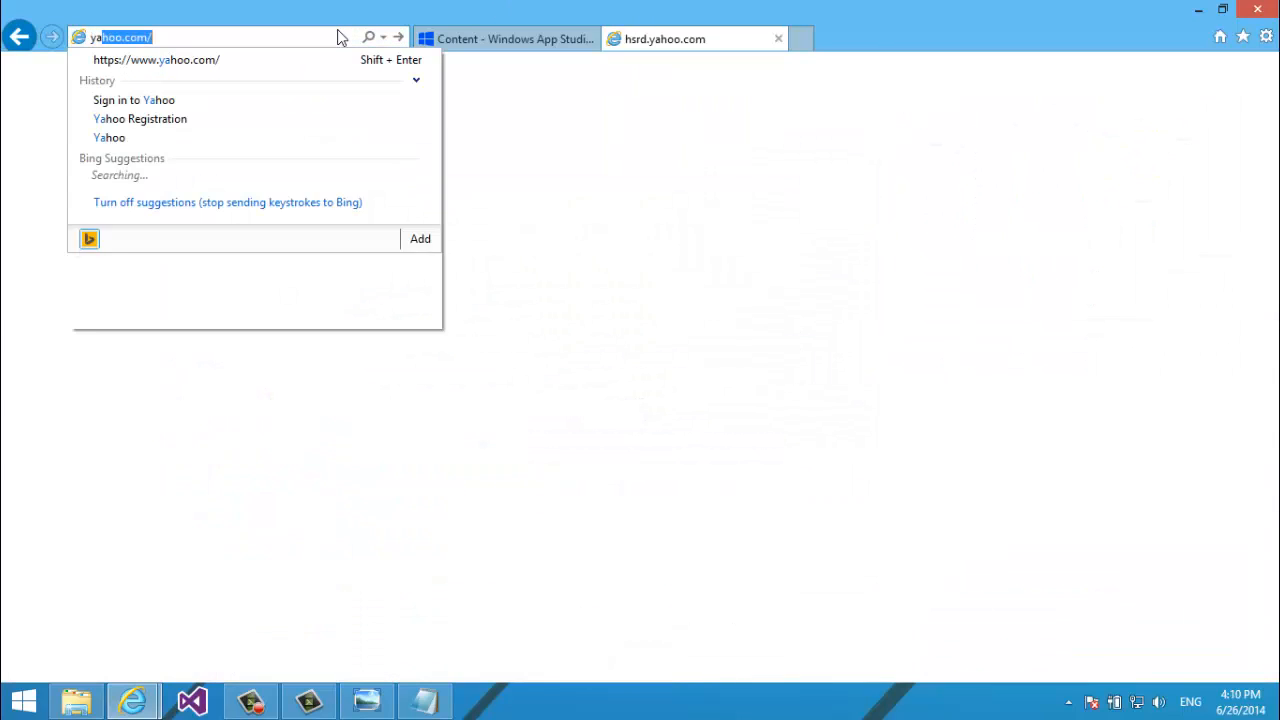
key("Return")
left_click(190, 37)
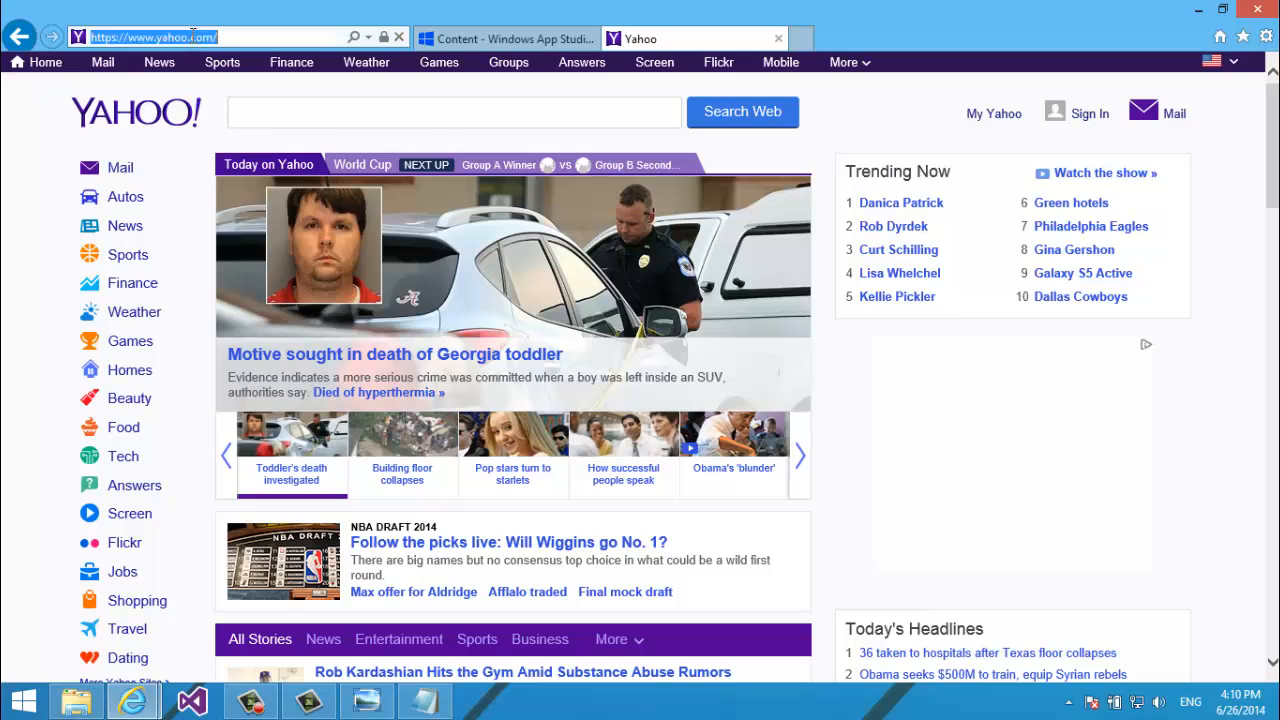
type("flickr")
key("Return")
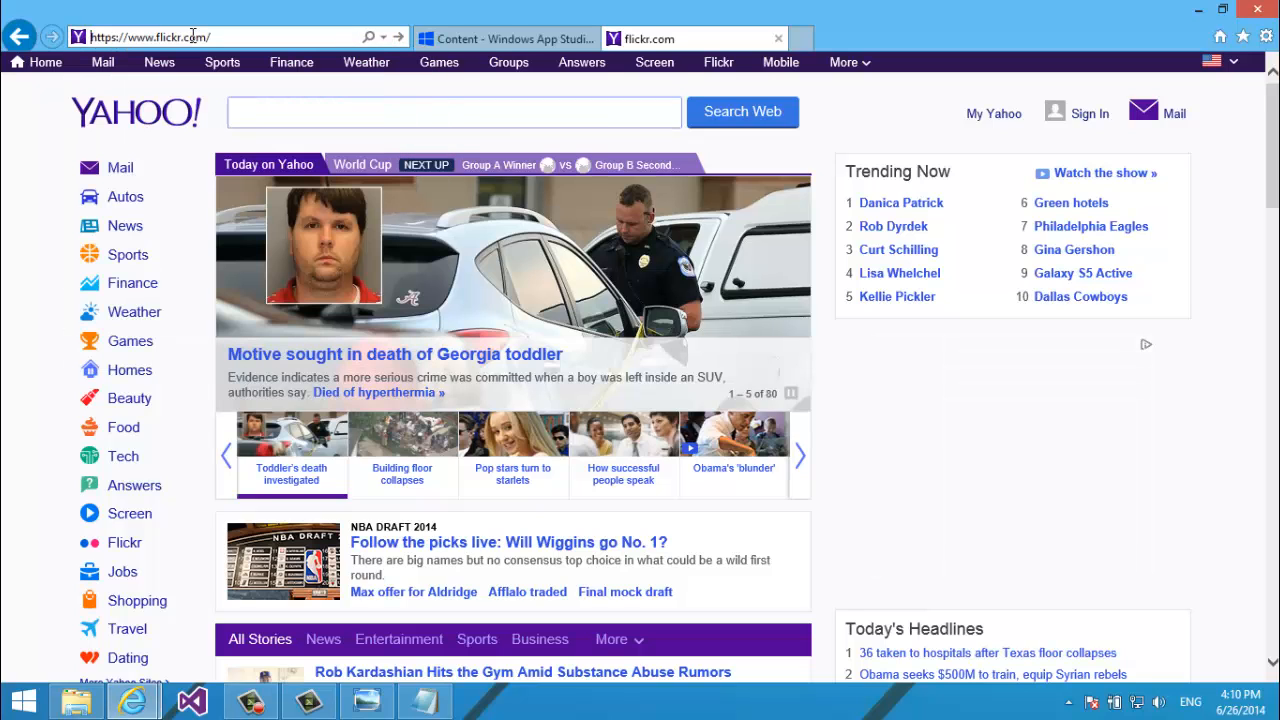
Name the Flickr section Photo, set its source to Search with 'Flowers', and confirm.
left_click(485, 40)
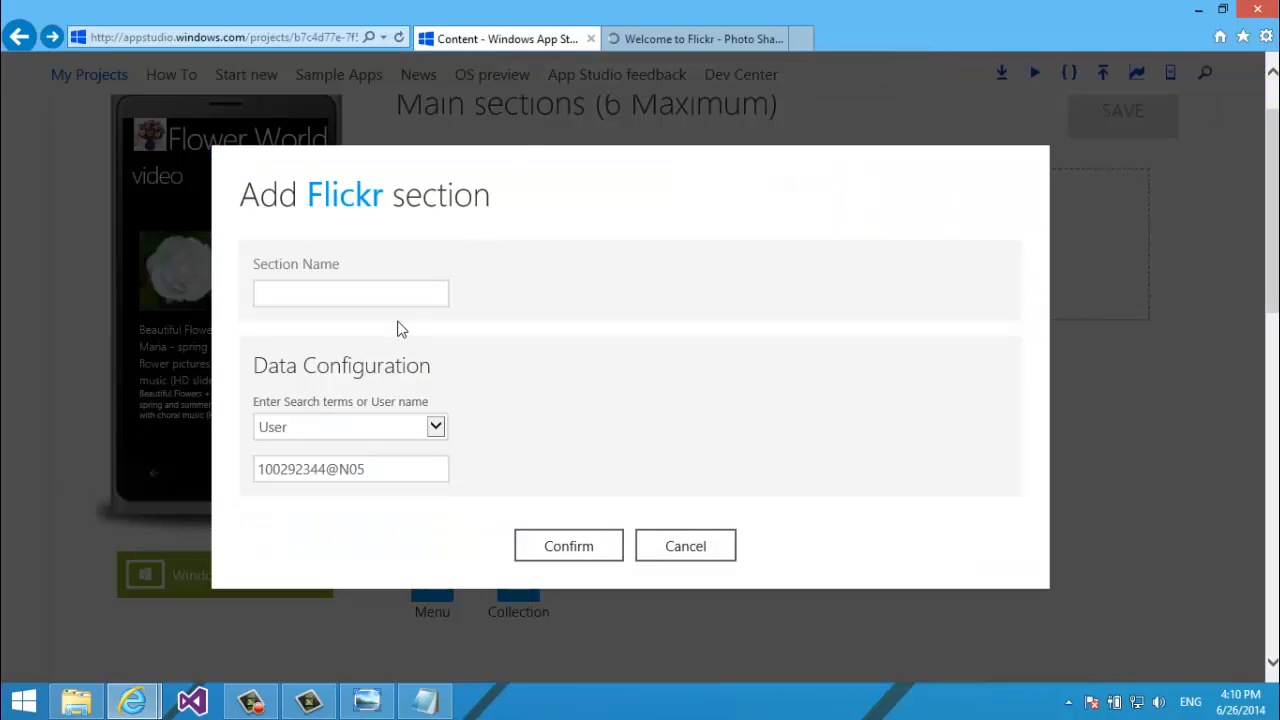
type("Photo")
left_click(392, 427)
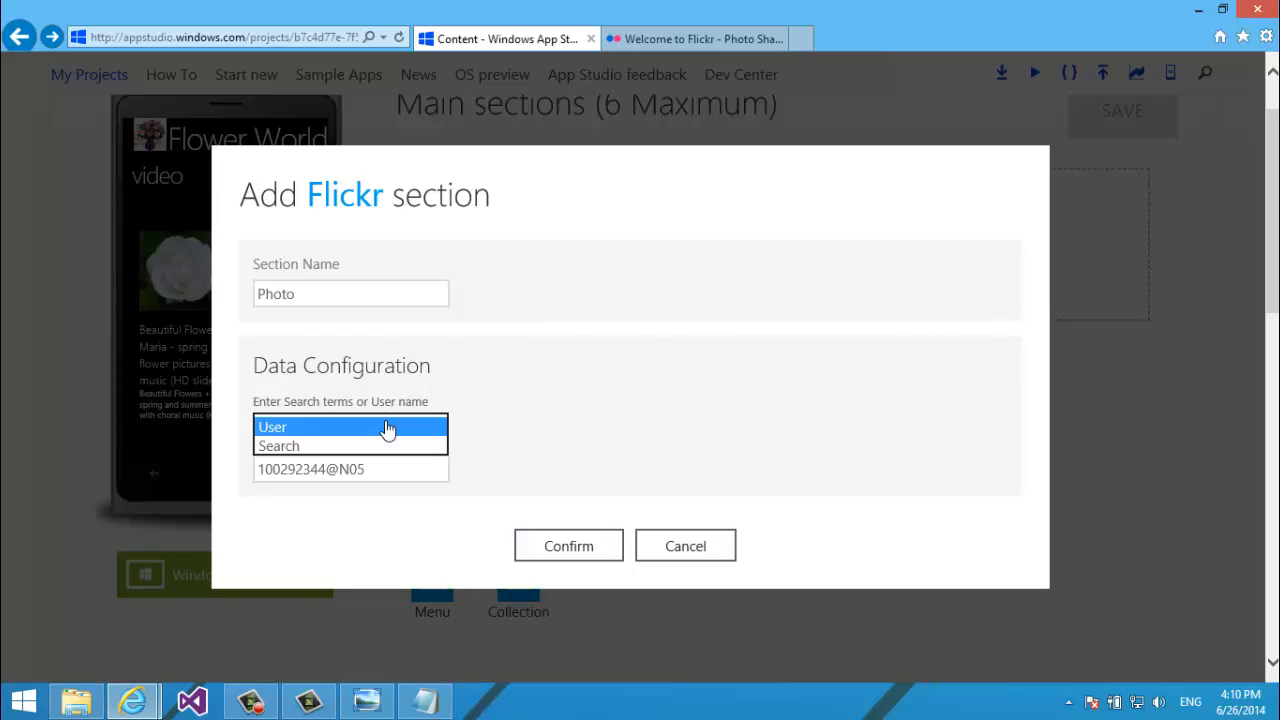
left_click(377, 446)
left_click(401, 463)
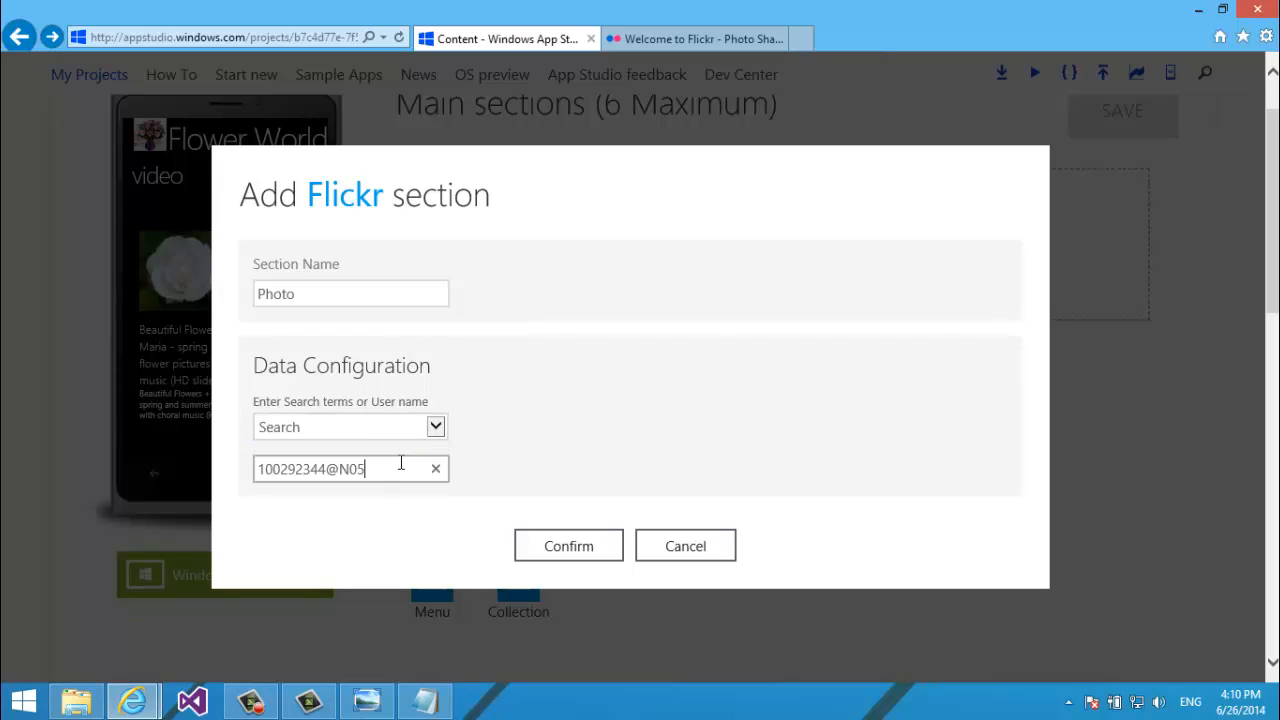
key("ctrl+a")
type("F")
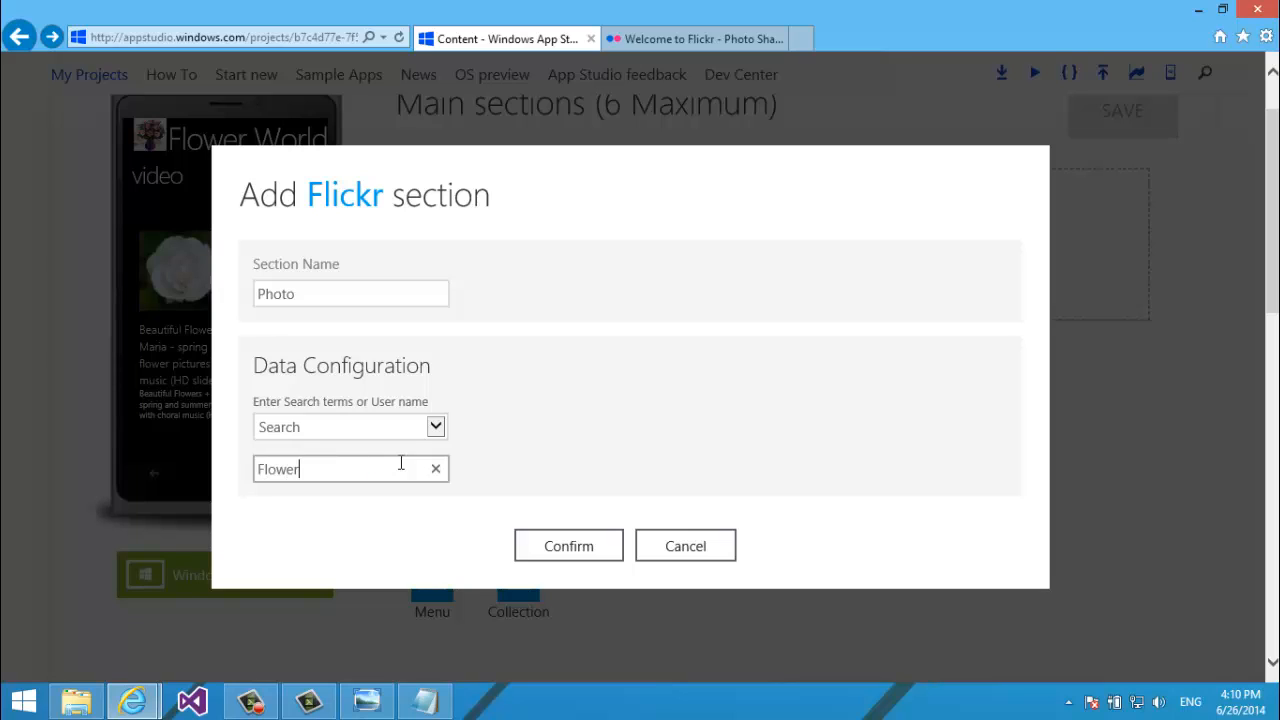
type("lowers")
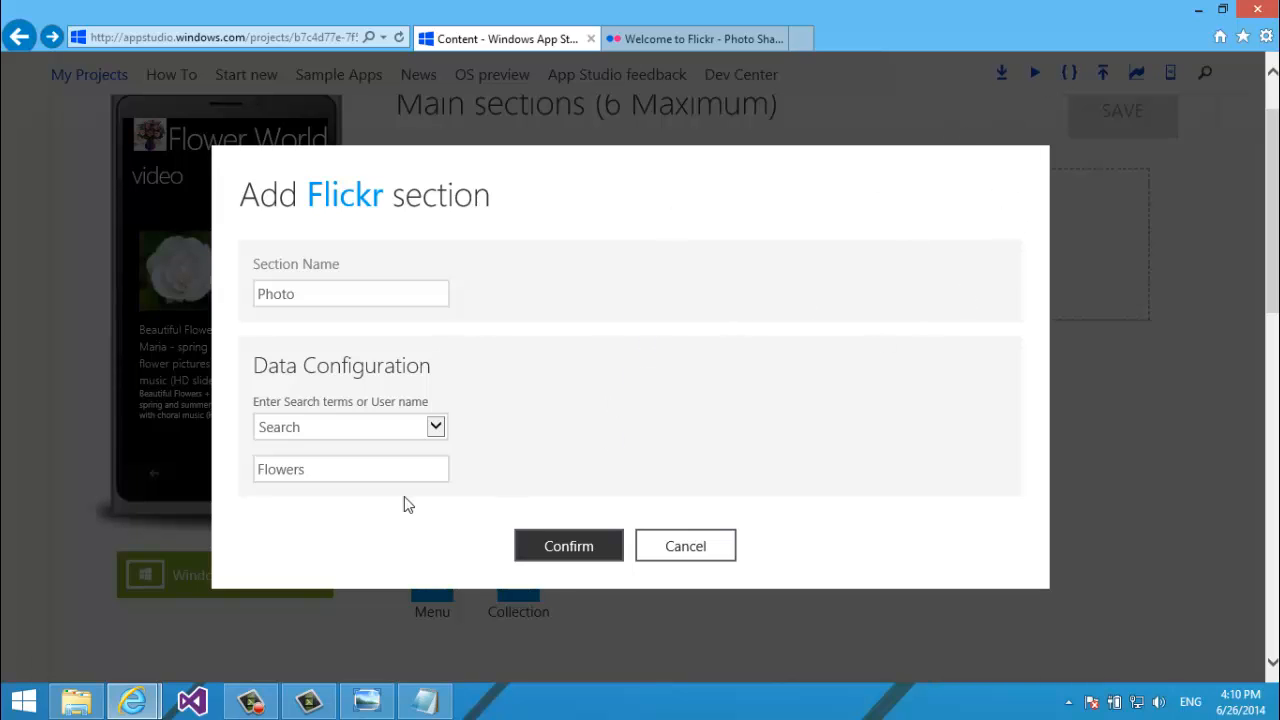
left_click(568, 546)
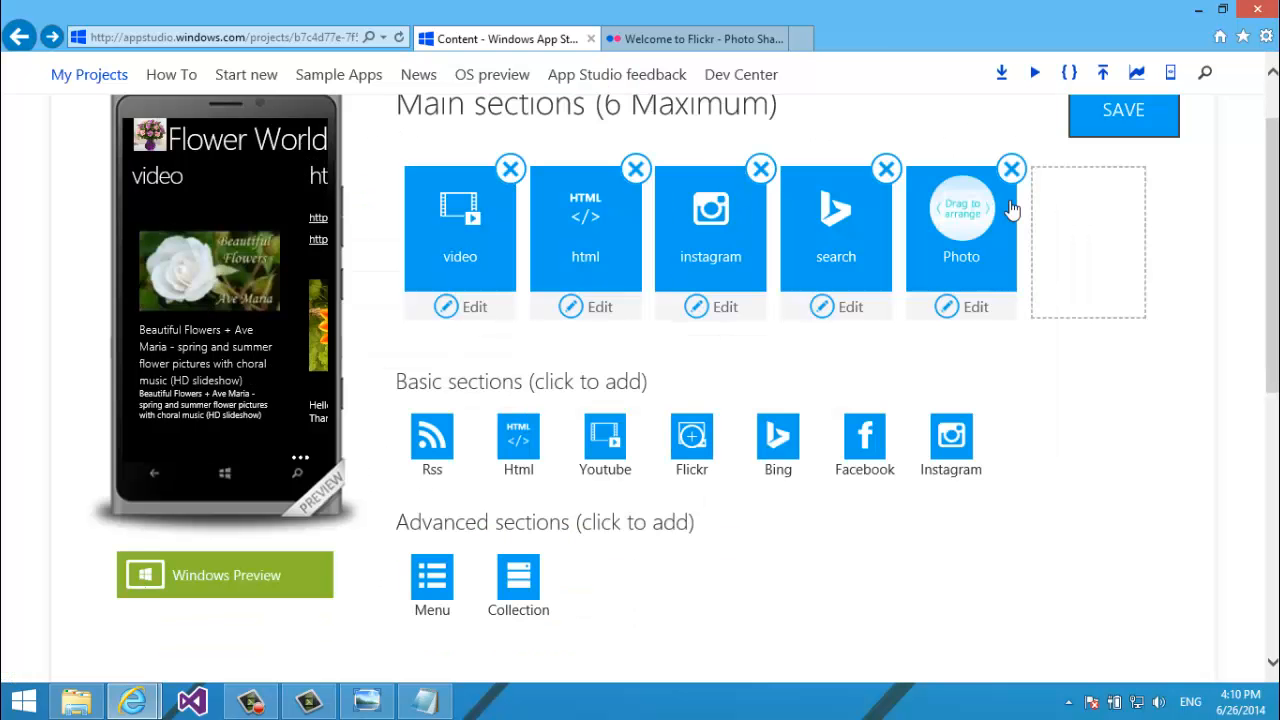
Drag the Photo section to the first main-section slot and save the app.
left_click_drag(979, 238, 405, 226)
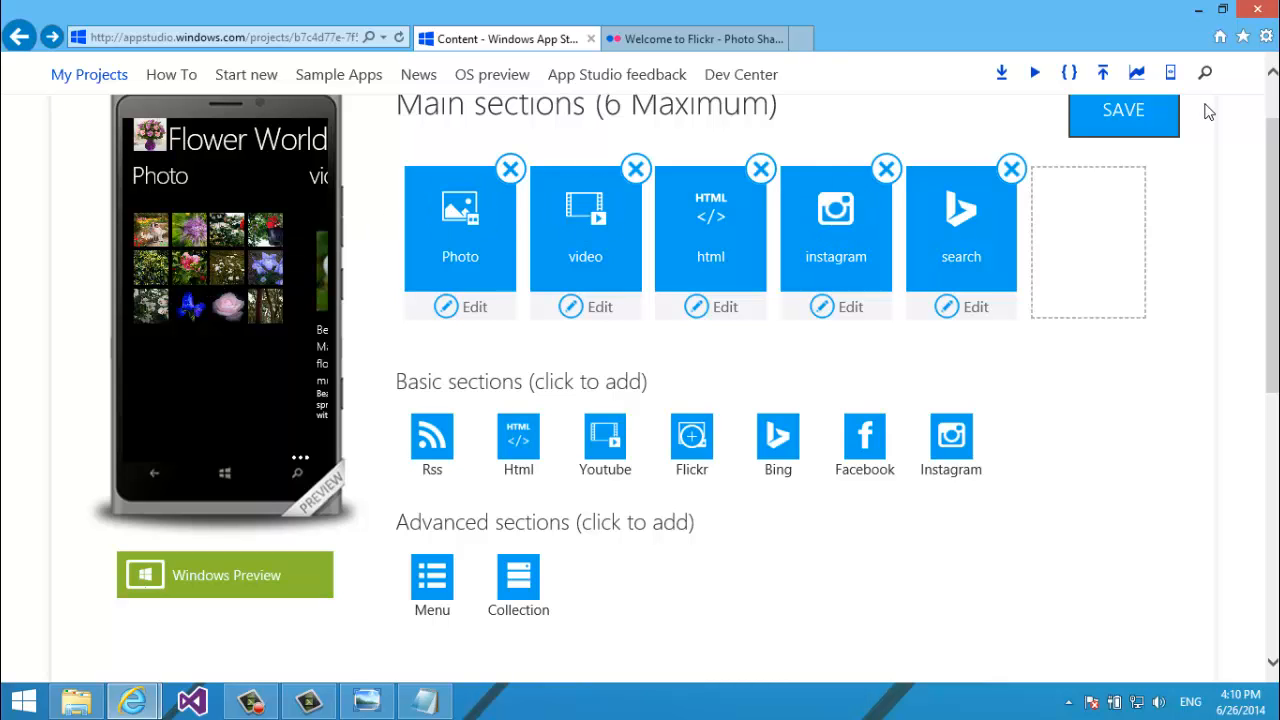
left_click(1165, 124)
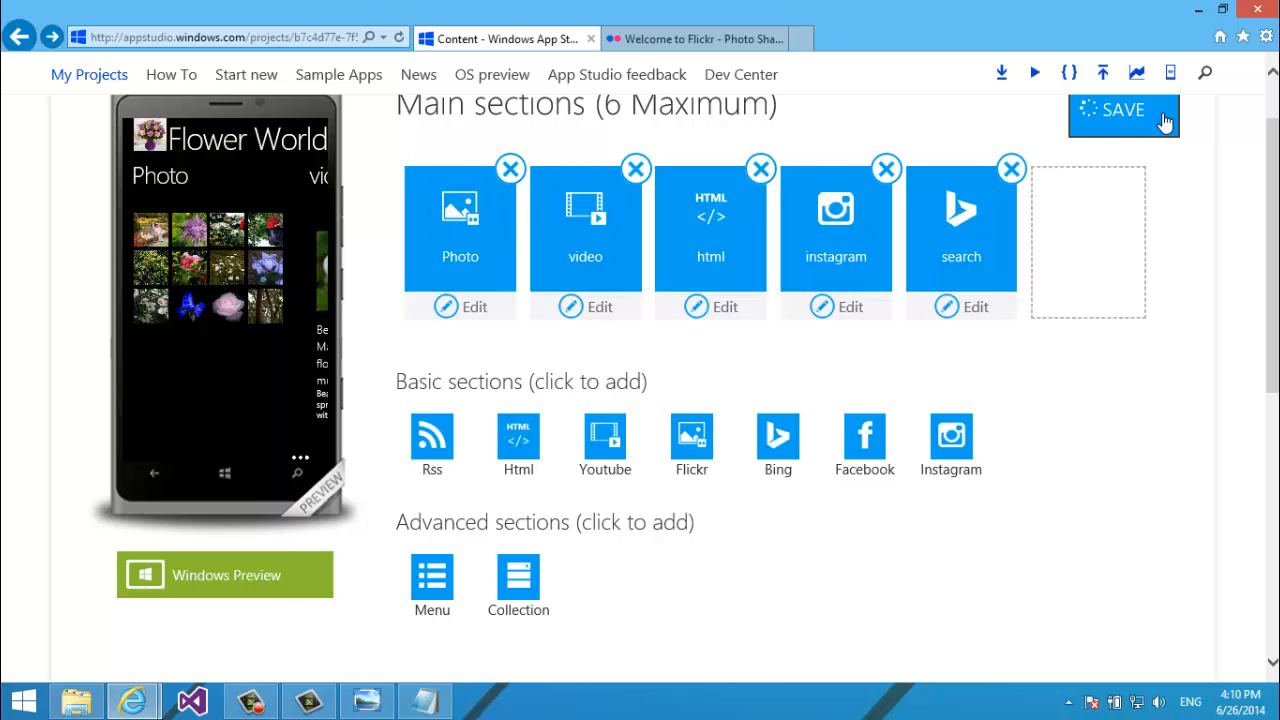
Open FlickrMail from the avatar, then sign out of Flickr via the avatar menu.
left_click(666, 38)
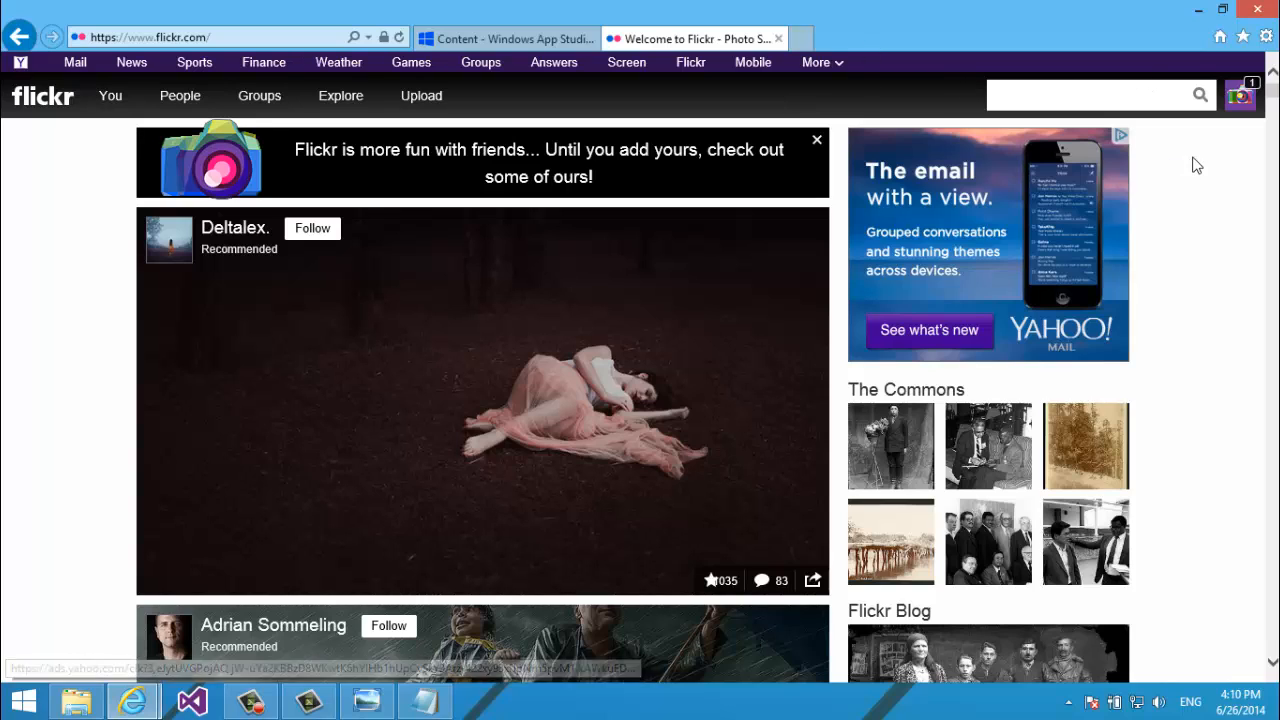
mouse_move(1272, 91)
left_mouse_down()
mouse_move(1272, 127)
mouse_move(1270, 90)
left_mouse_up()
left_click(1253, 92)
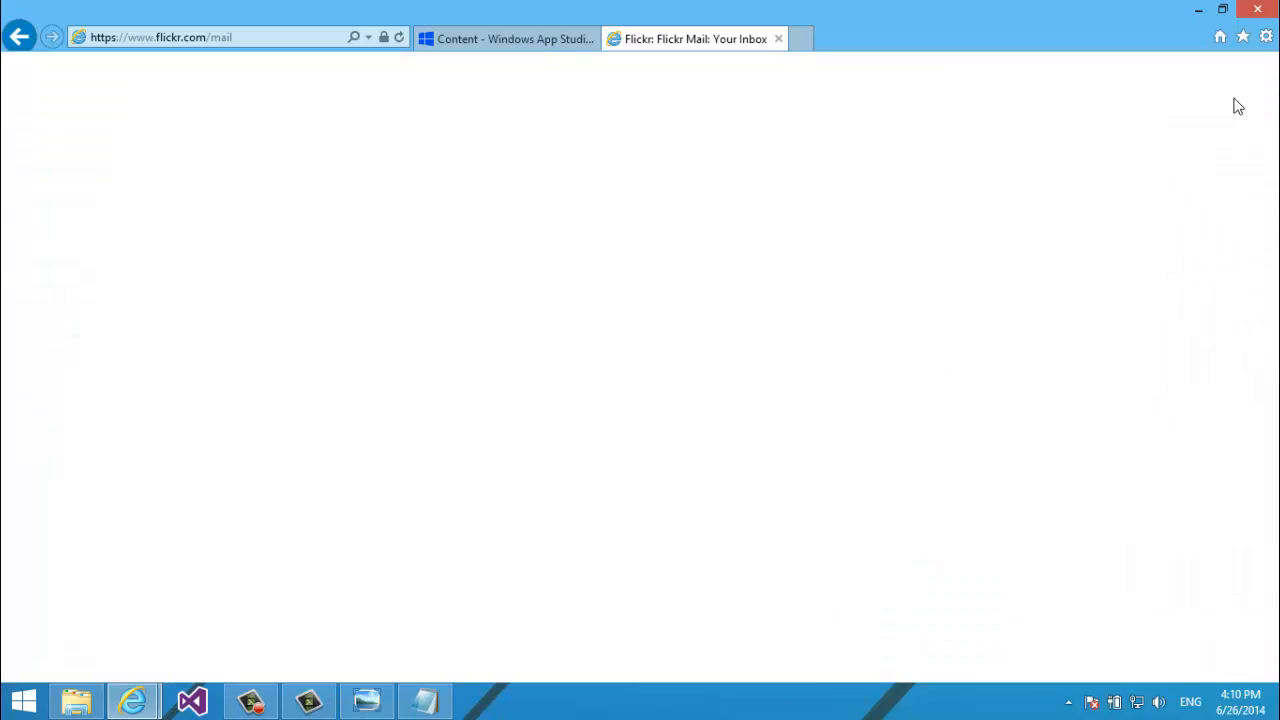
left_click(19, 37)
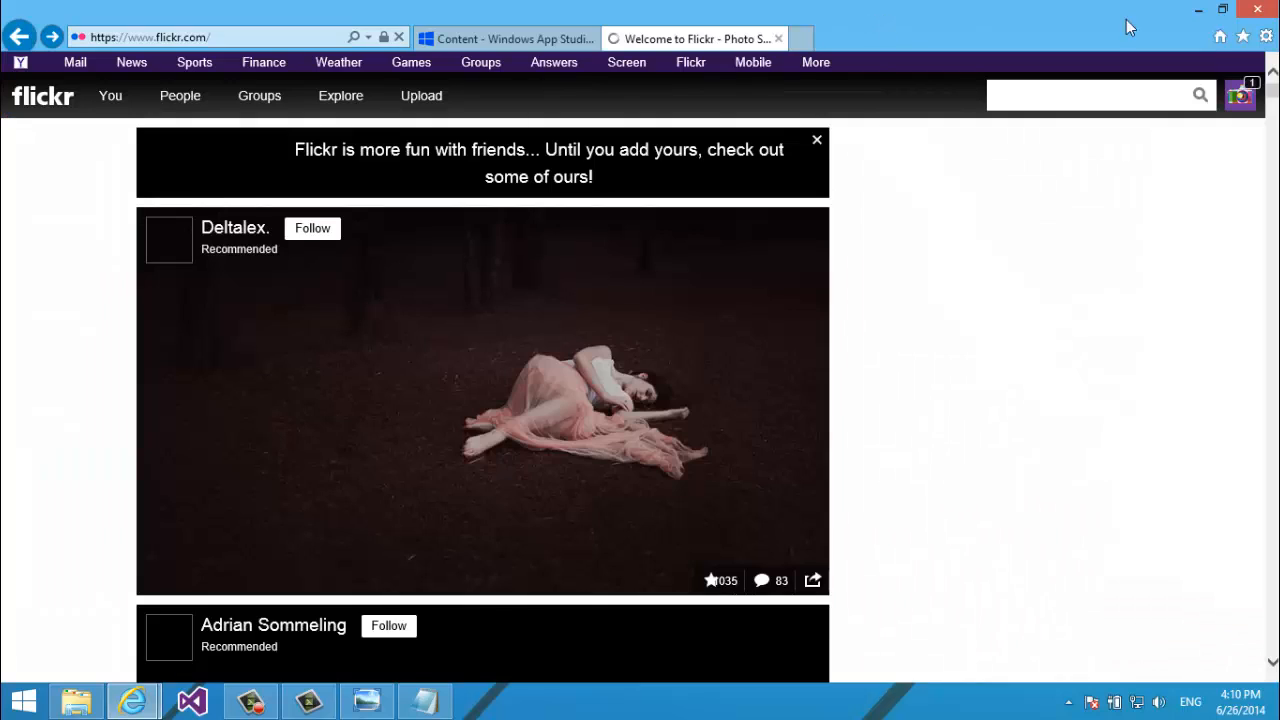
left_click(1252, 90)
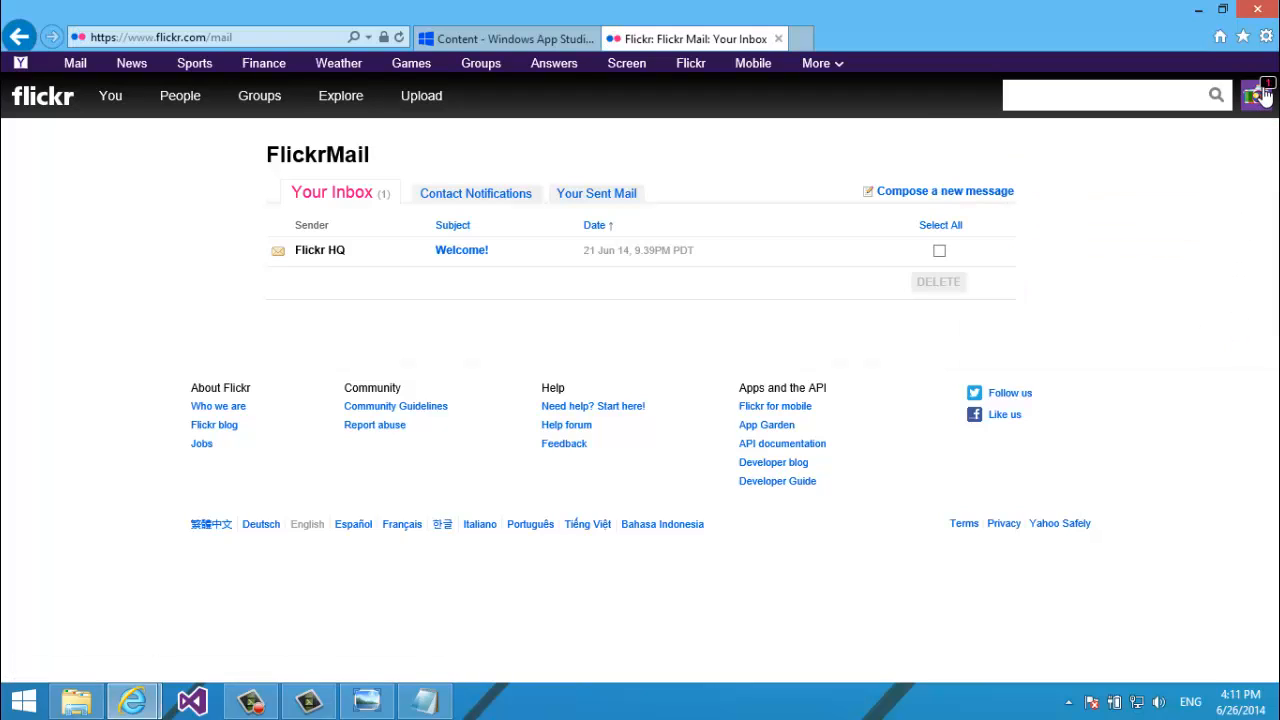
mouse_move(1265, 95)
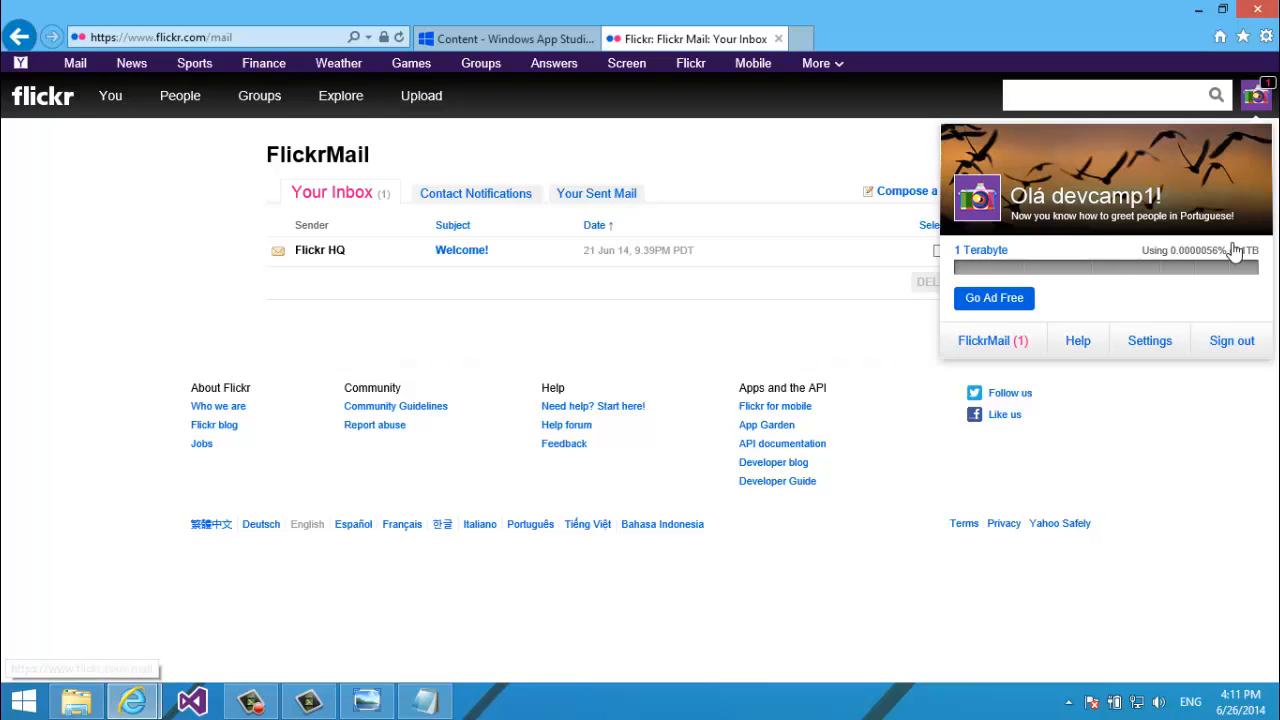
left_click(1228, 345)
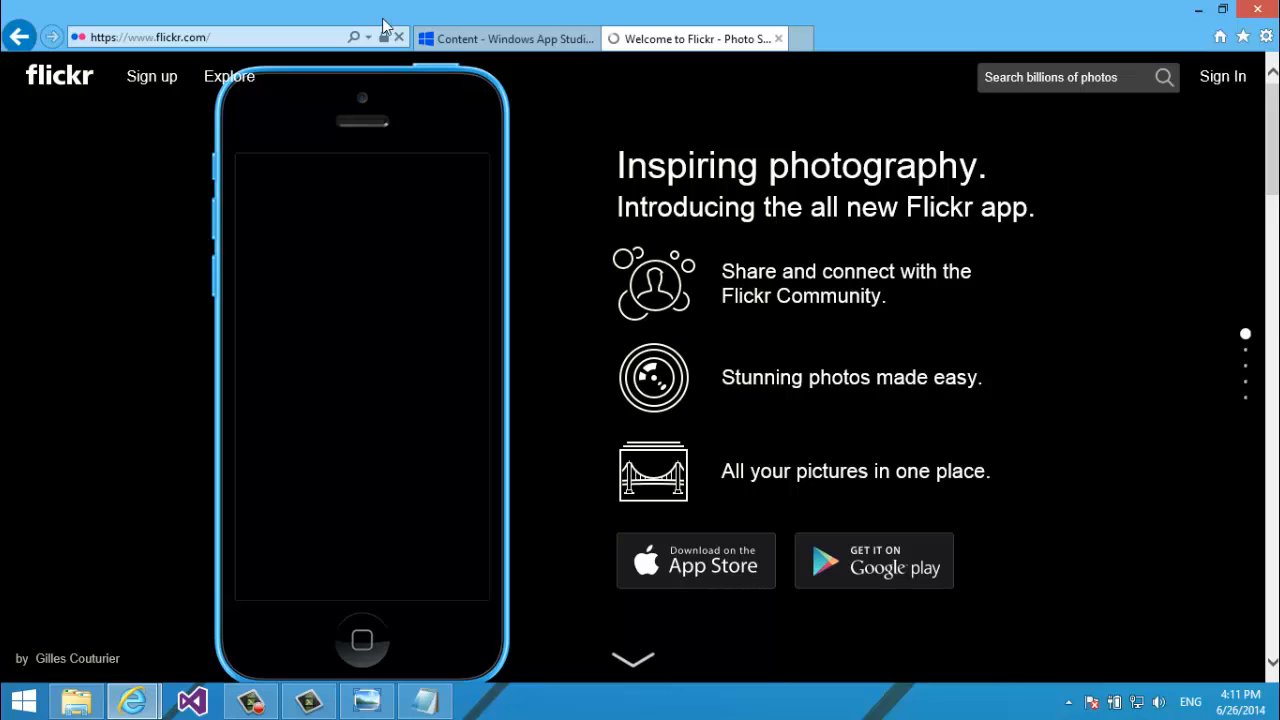
Open Flickr's Yahoo sign-in and submit the Yahoo ID and account password.
left_click(1213, 80)
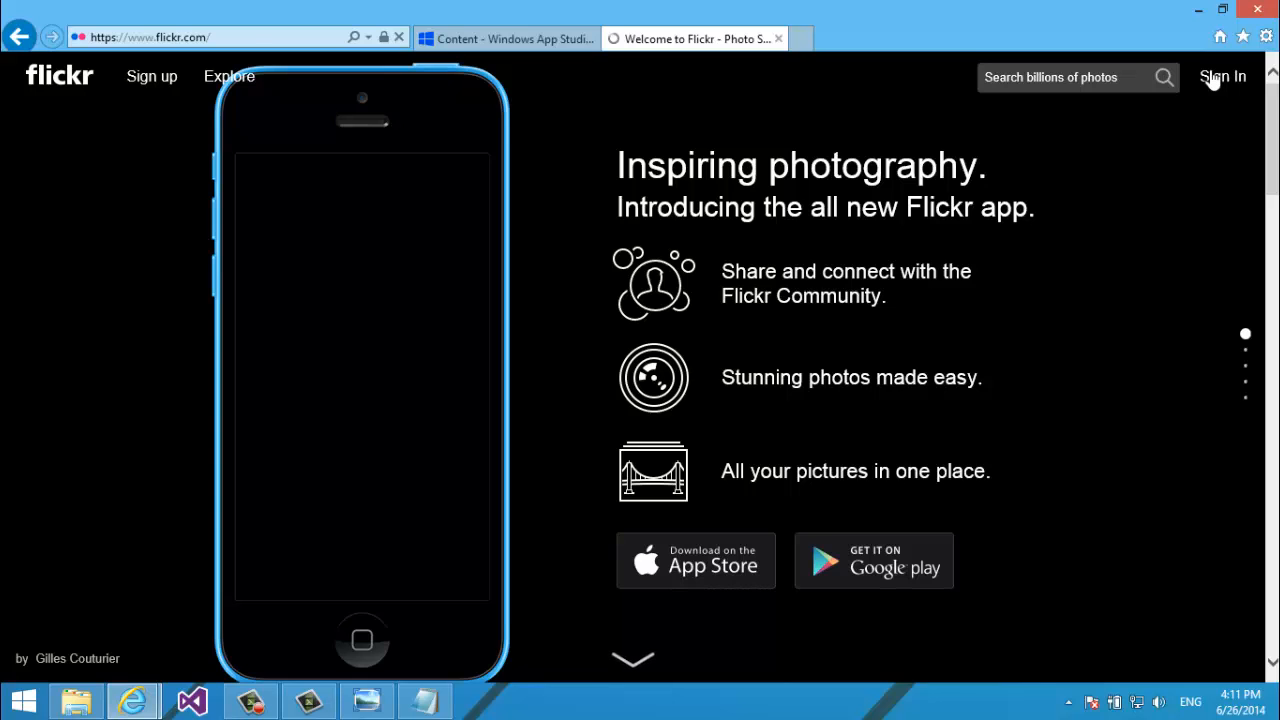
scroll(1213, 80, "down", 1)
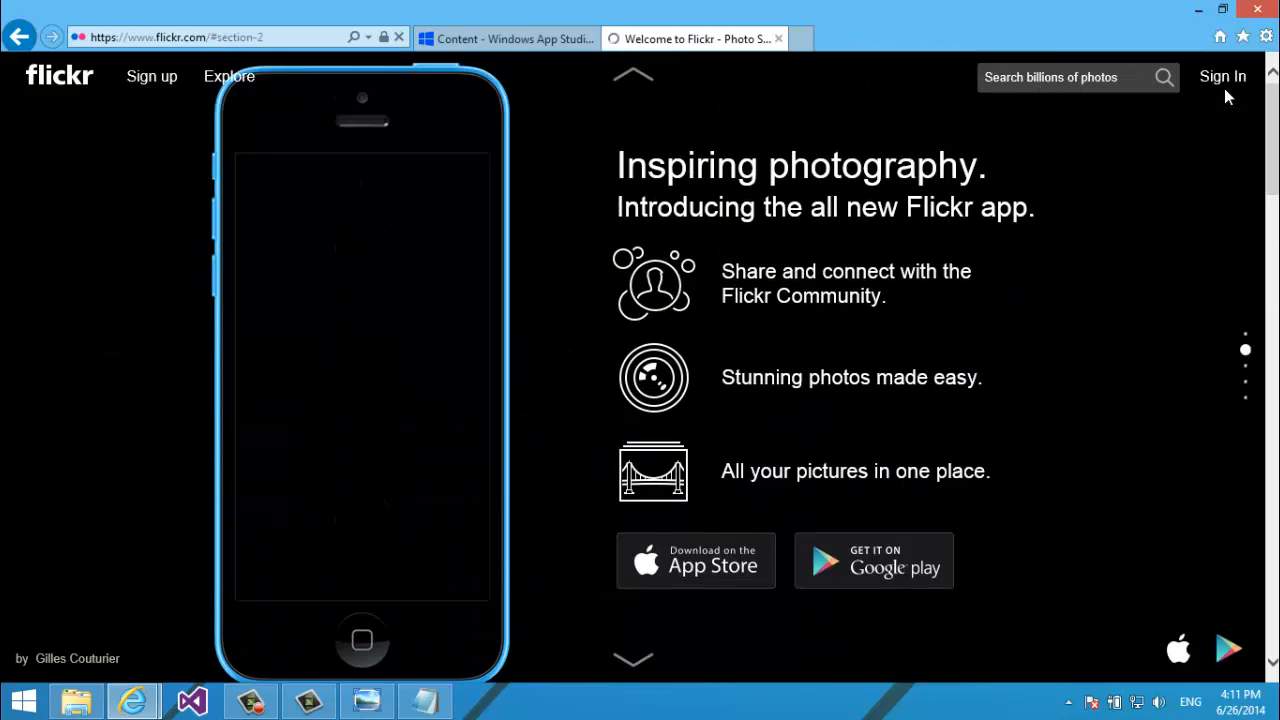
left_click(1216, 84)
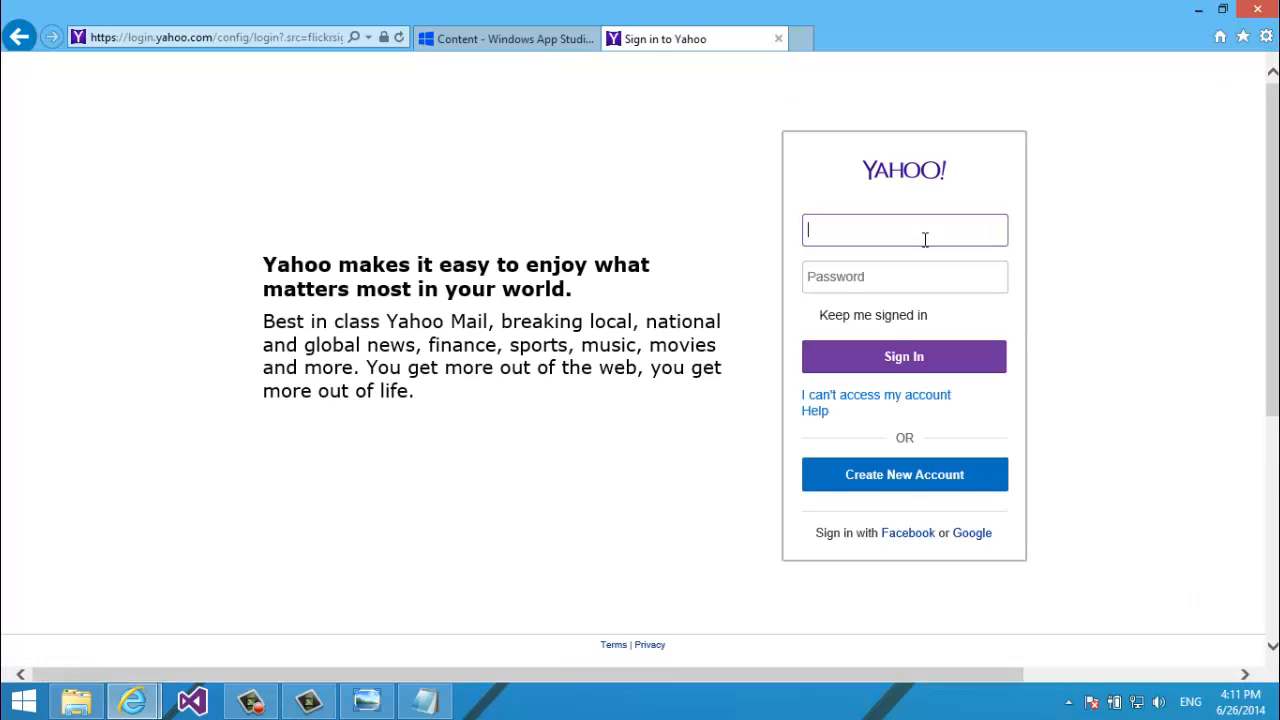
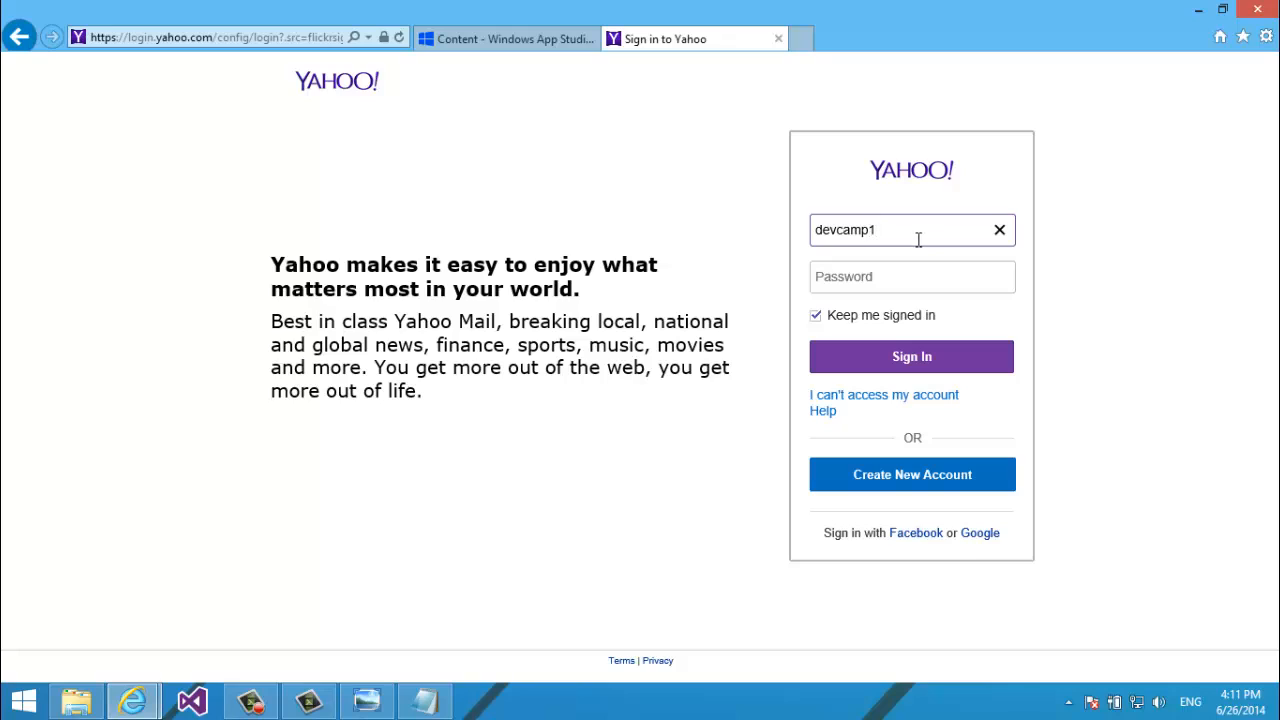
left_click(872, 271)
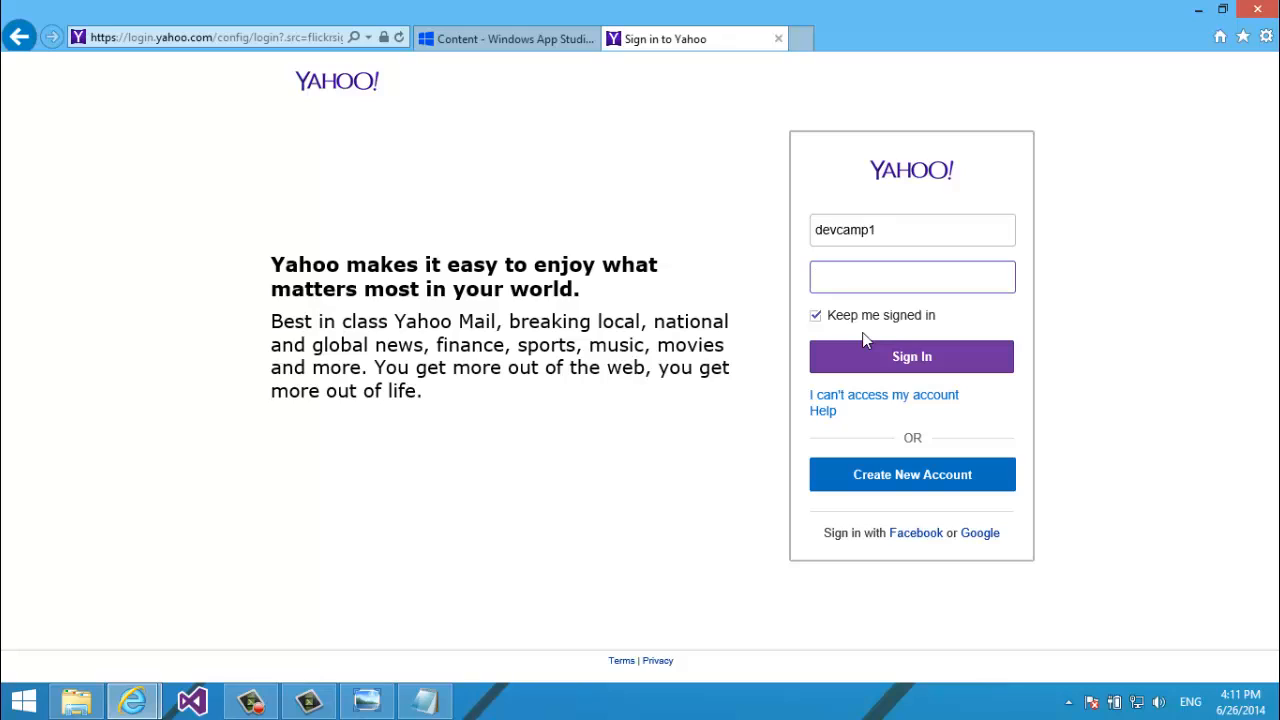
type("•••••••••••••••")
left_click(874, 355)
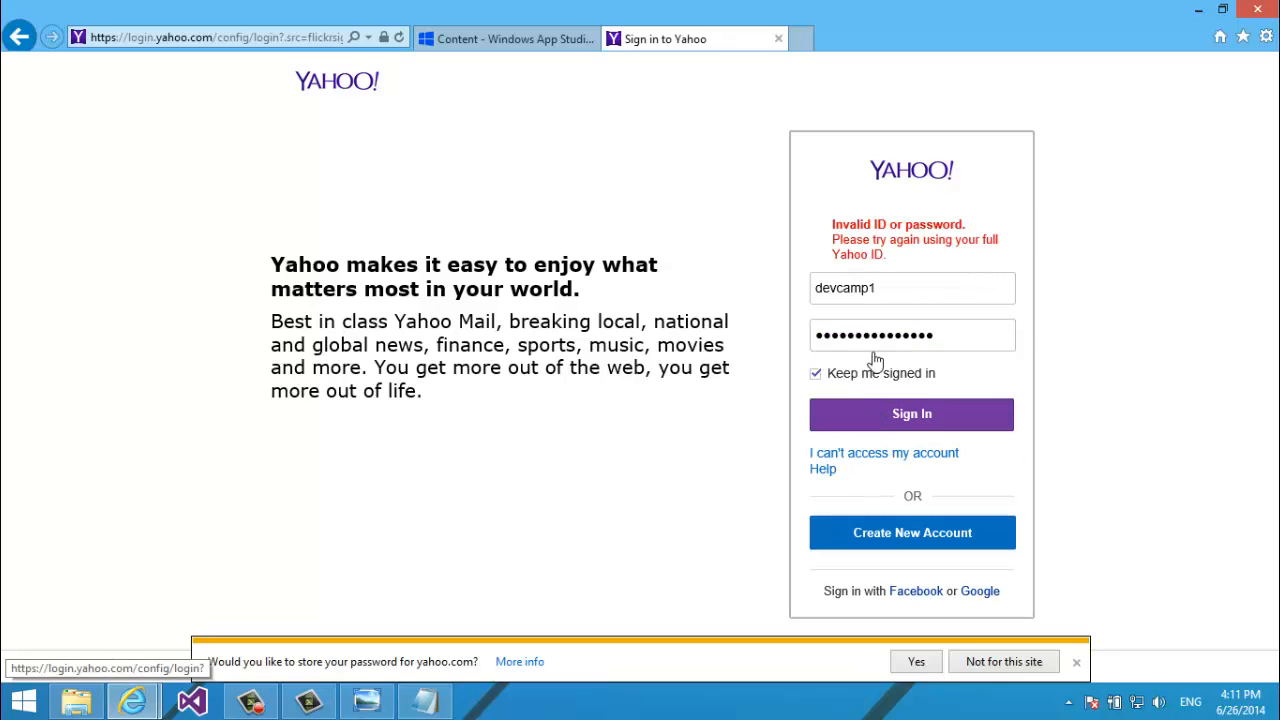
left_click(885, 292)
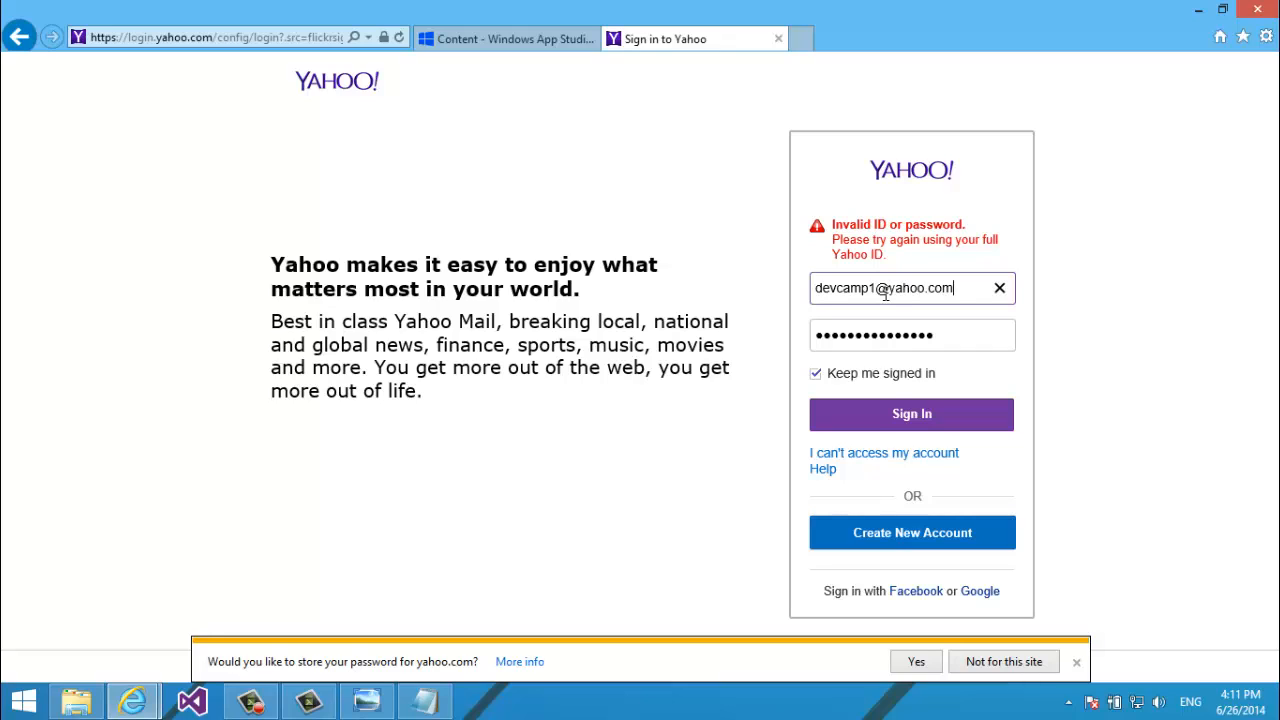
left_click(884, 432)
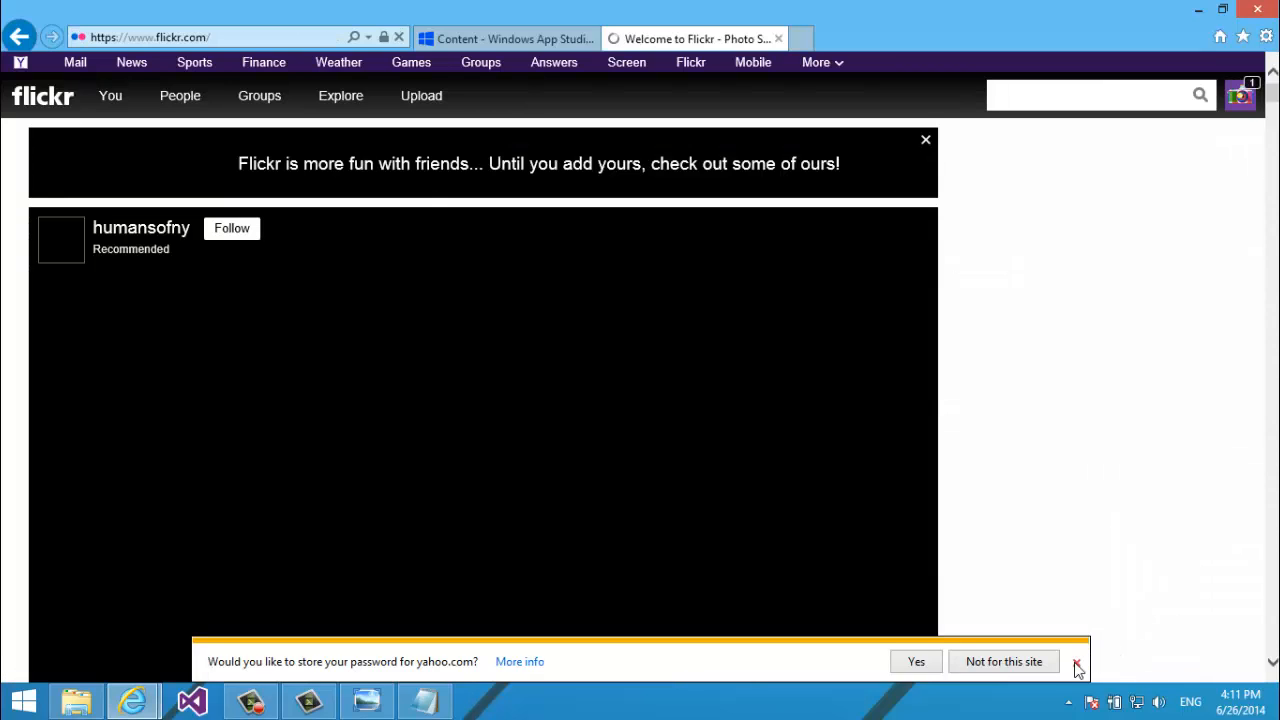
left_click(1075, 659)
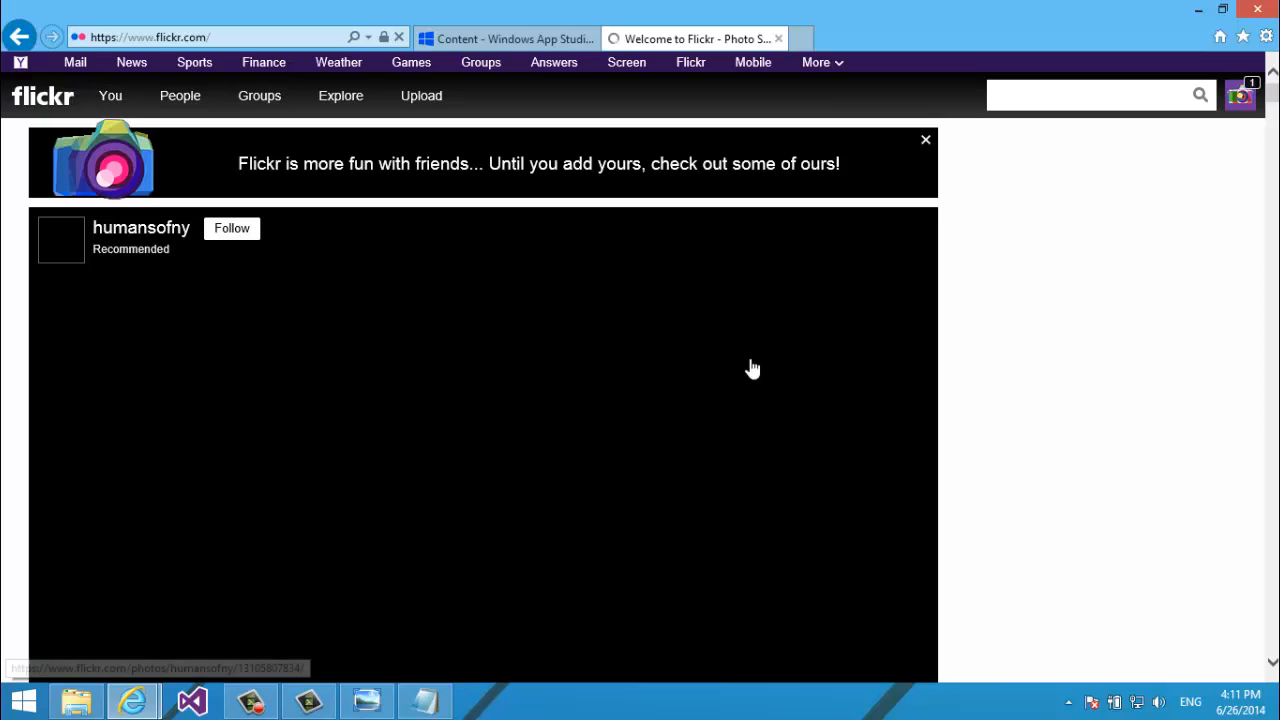
Open your own Flickr photostream from the You menu.
scroll(557, 9, "down", 1)
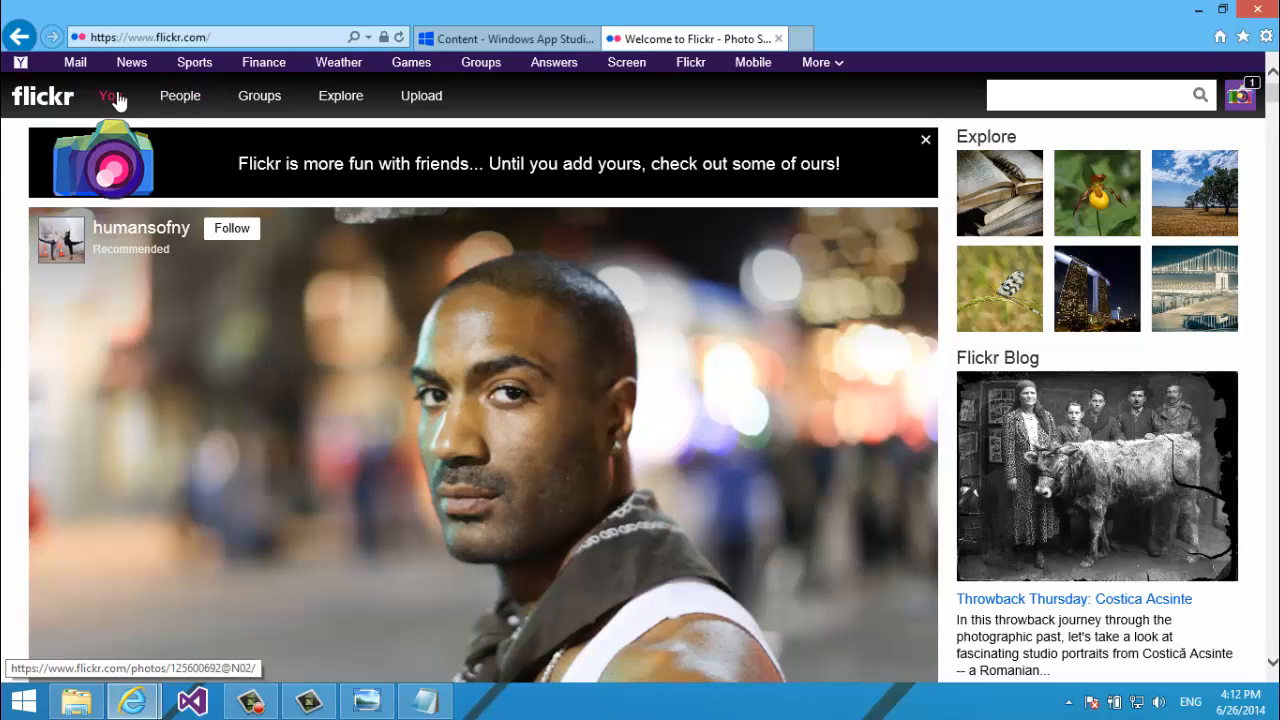
mouse_move(110, 95)
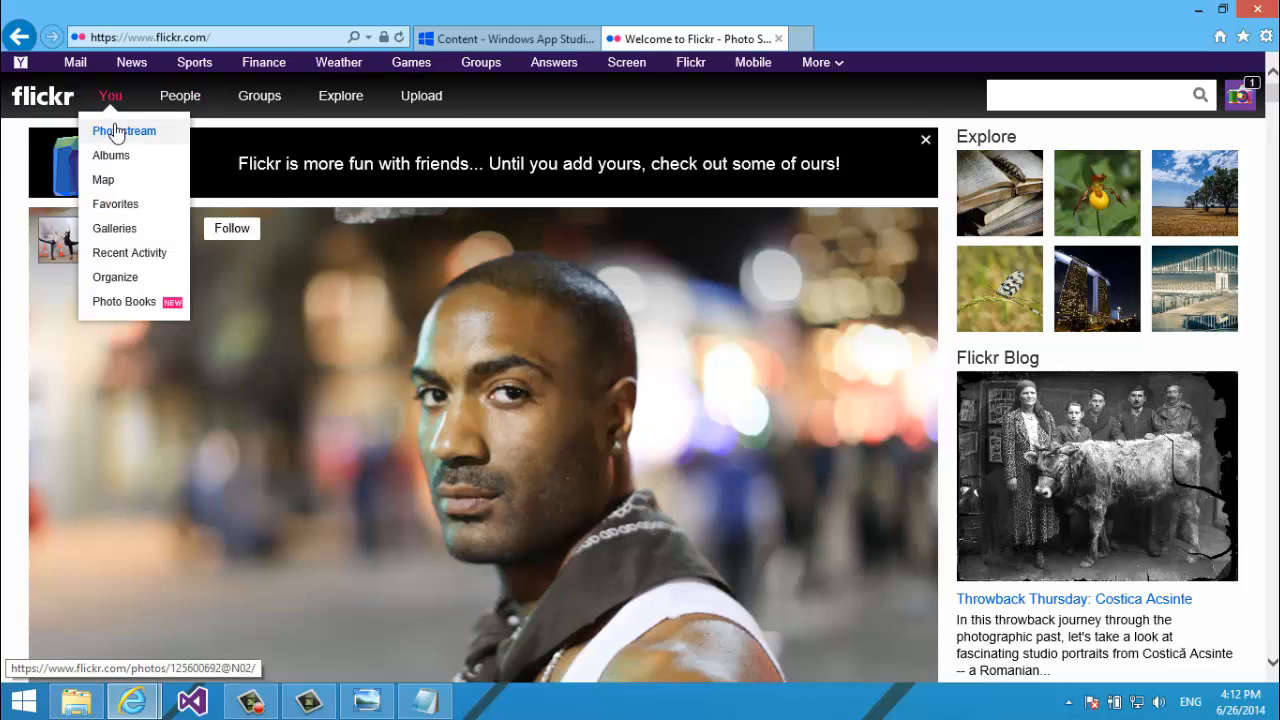
left_click(117, 133)
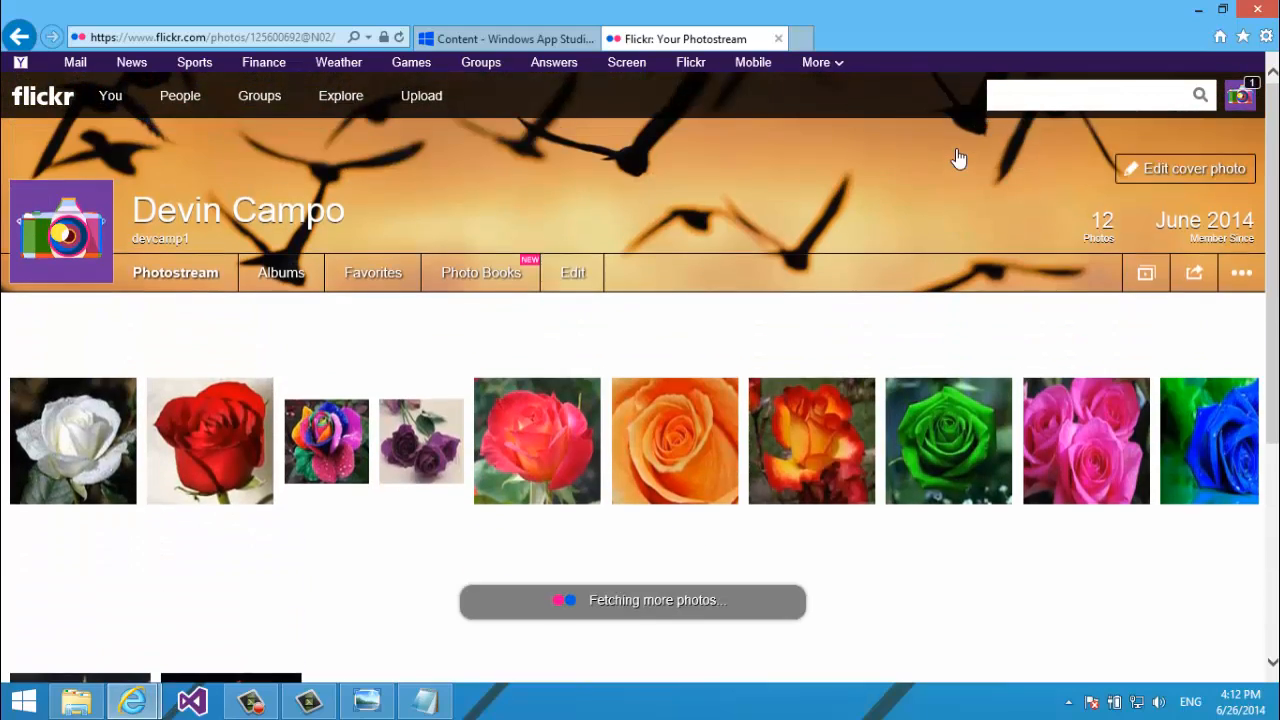
scroll(958, 158, "down", 5)
scroll(958, 158, "up", 5)
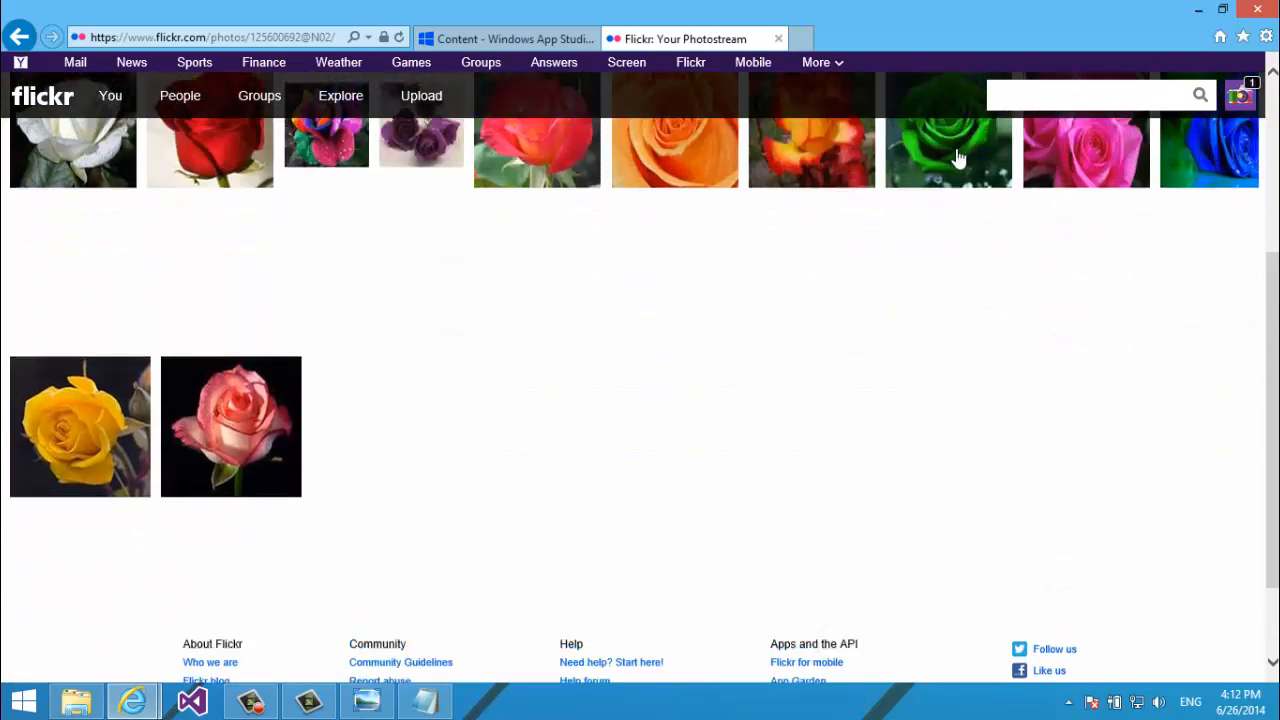
scroll(958, 158, "down", 5)
scroll(958, 158, "up", 5)
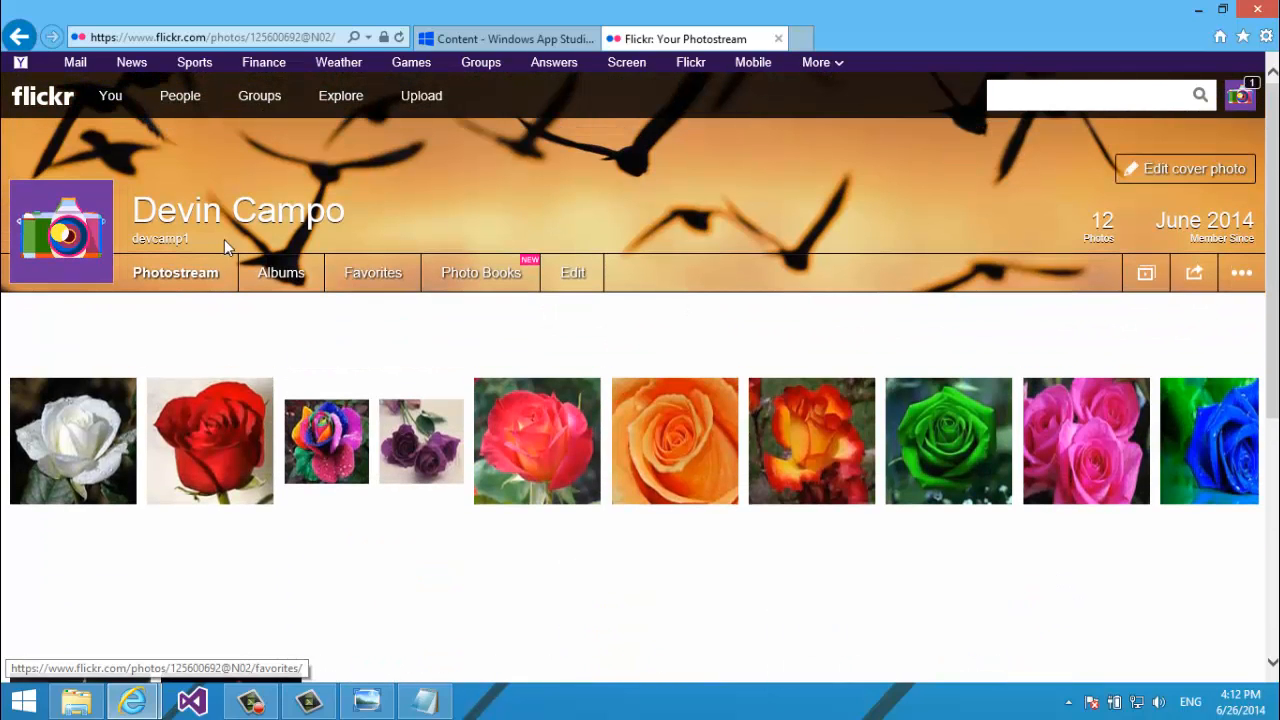
Reload the photostream and switch it to the detailed list showing rose photo titles and descriptions.
left_click(182, 279)
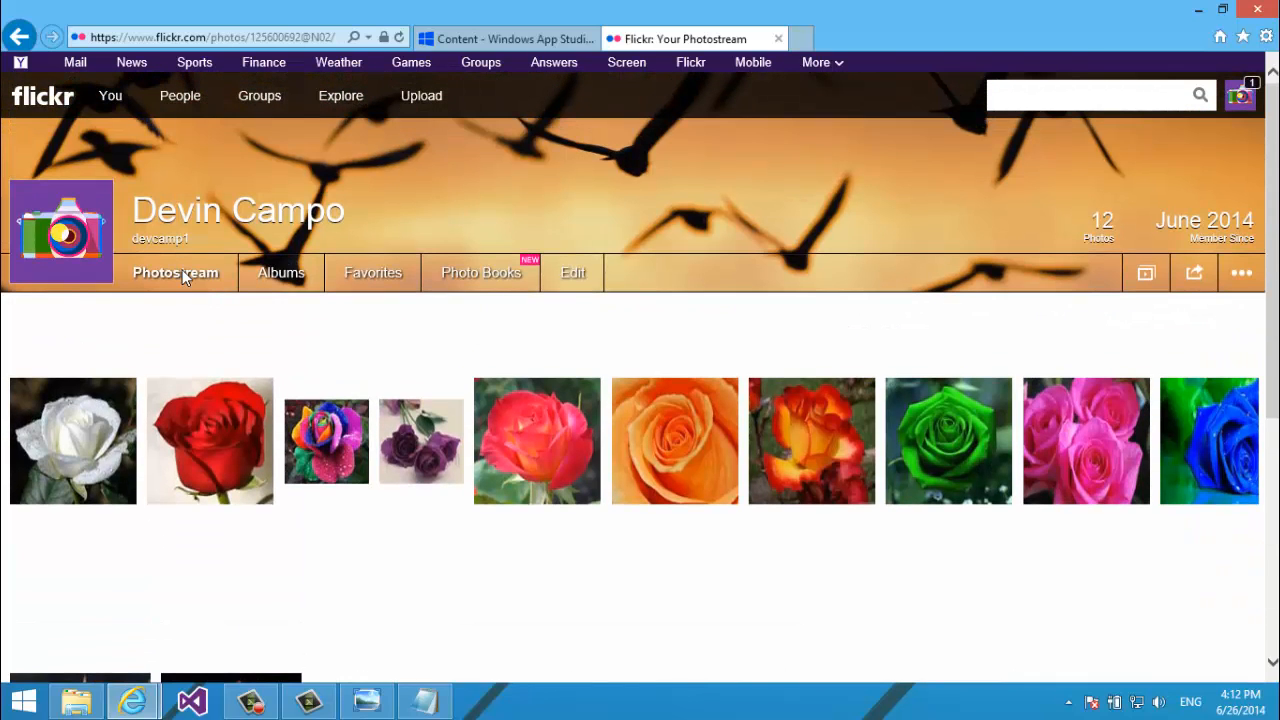
left_click(568, 278)
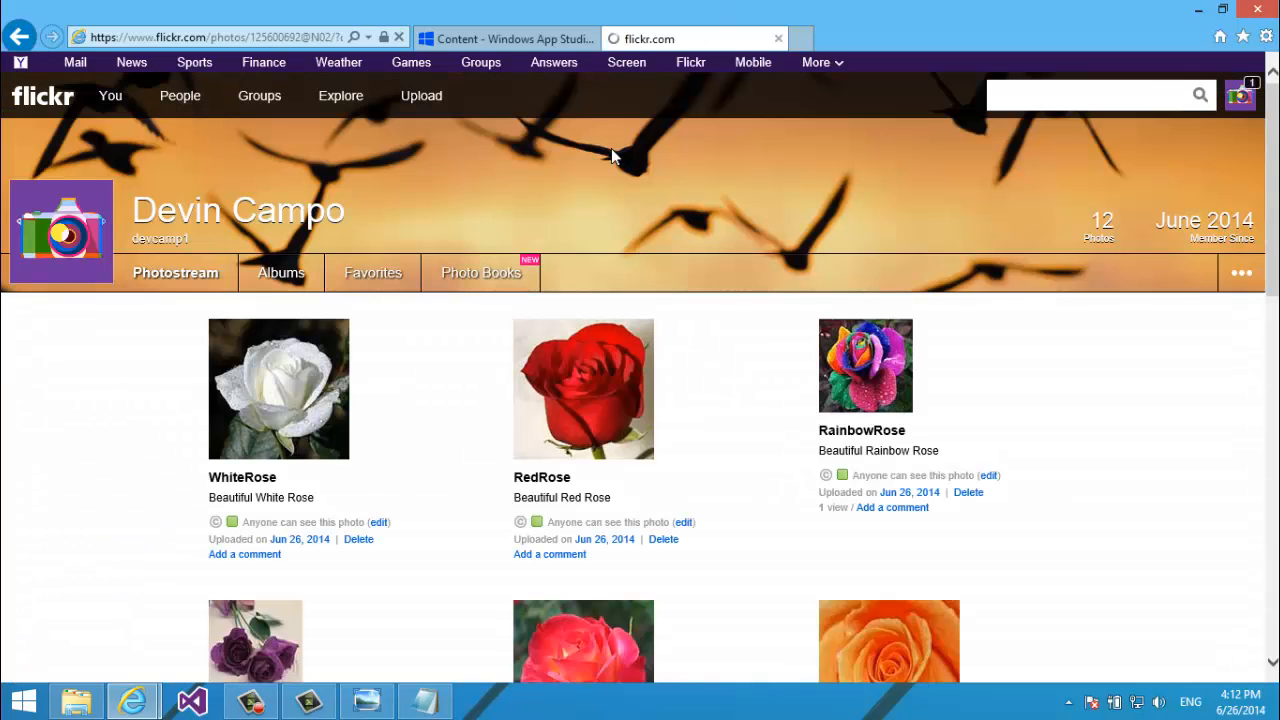
scroll(615, 157, "down", 2)
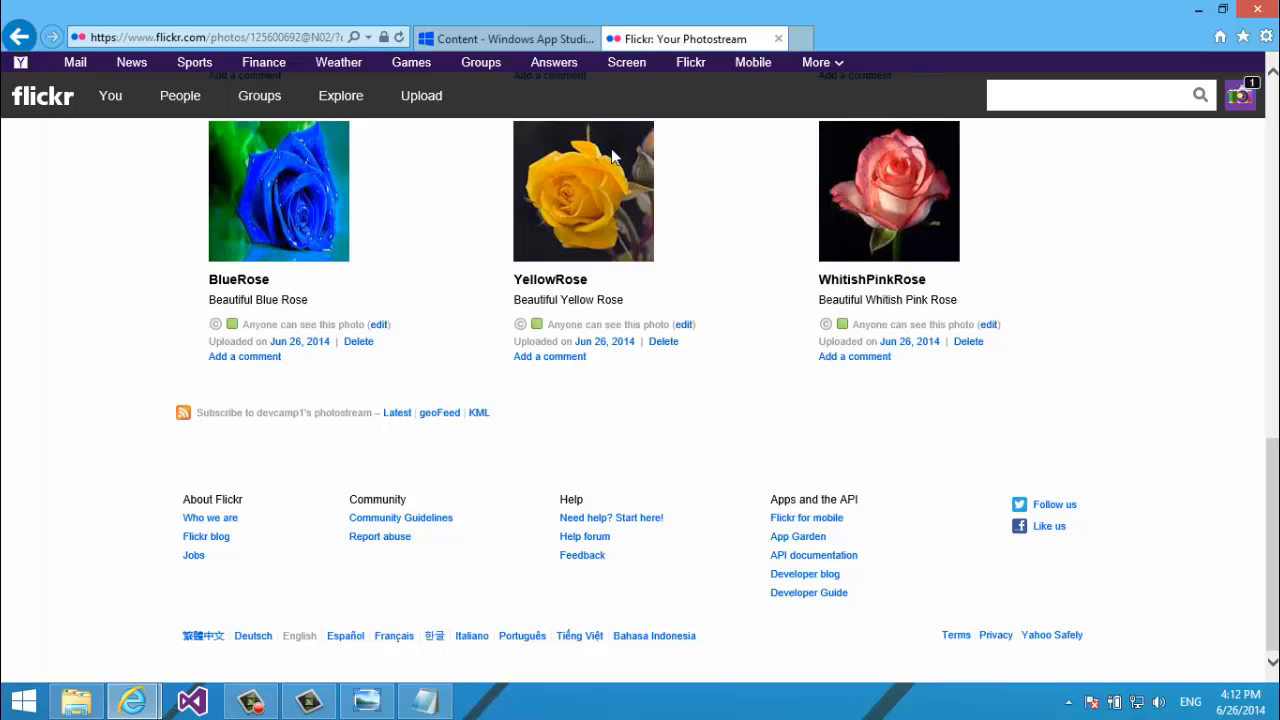
scroll(613, 155, "up", 10)
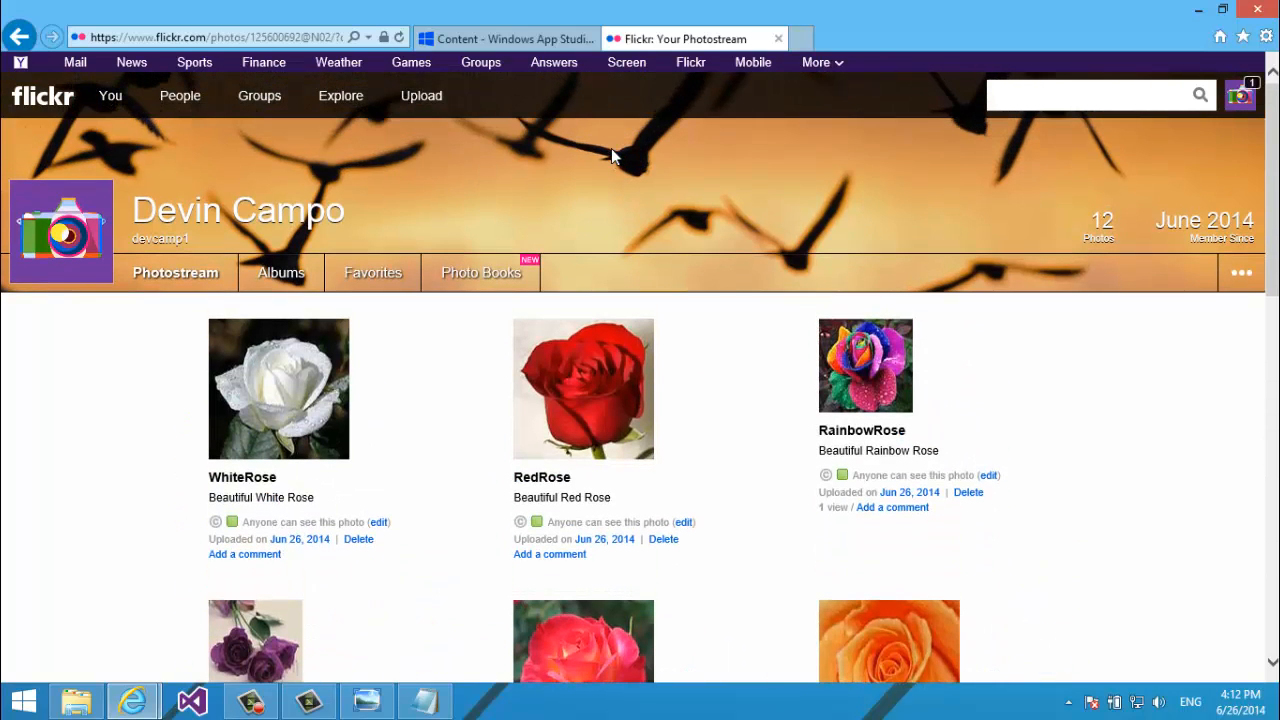
left_click(1241, 273)
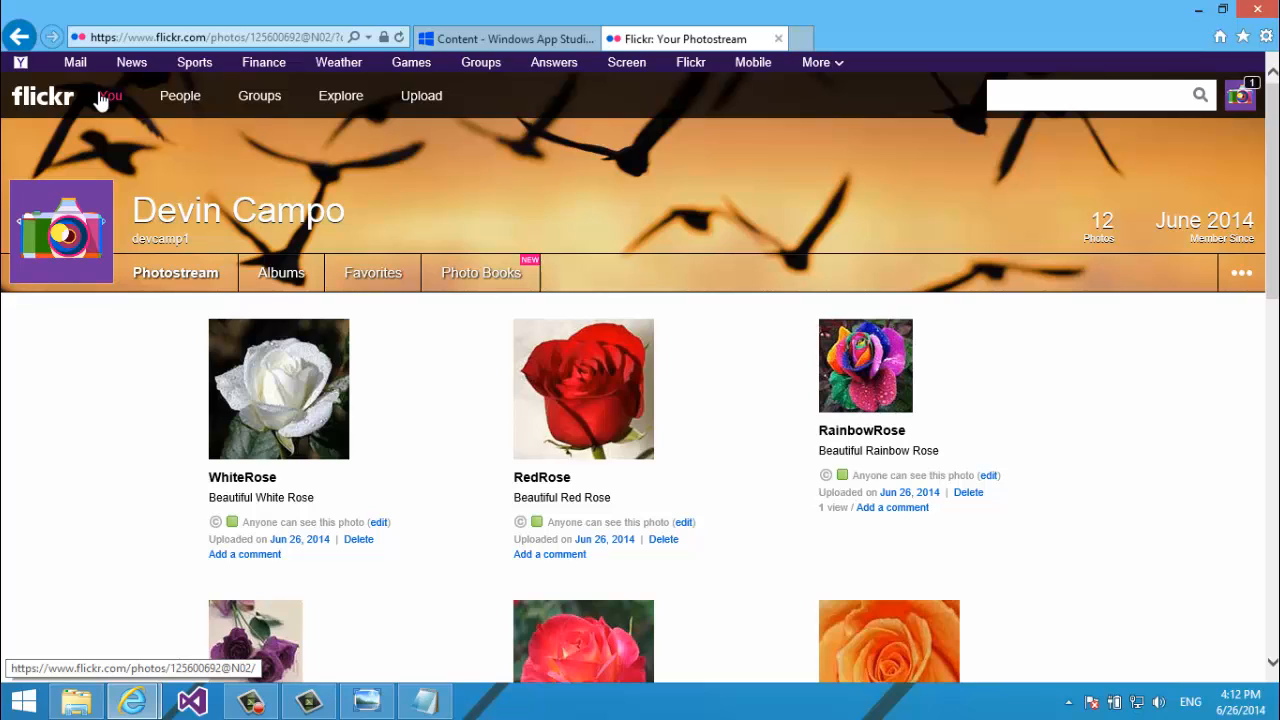
mouse_move(110, 97)
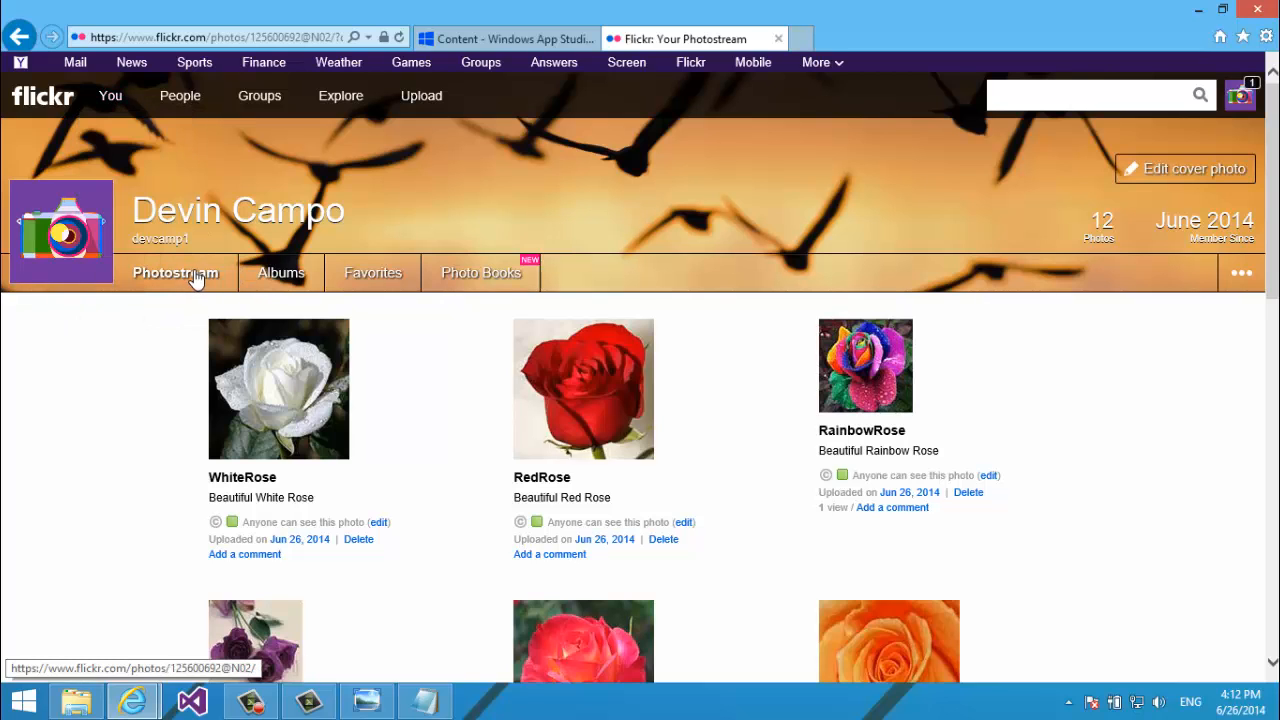
scroll(300, 300, "down", 4)
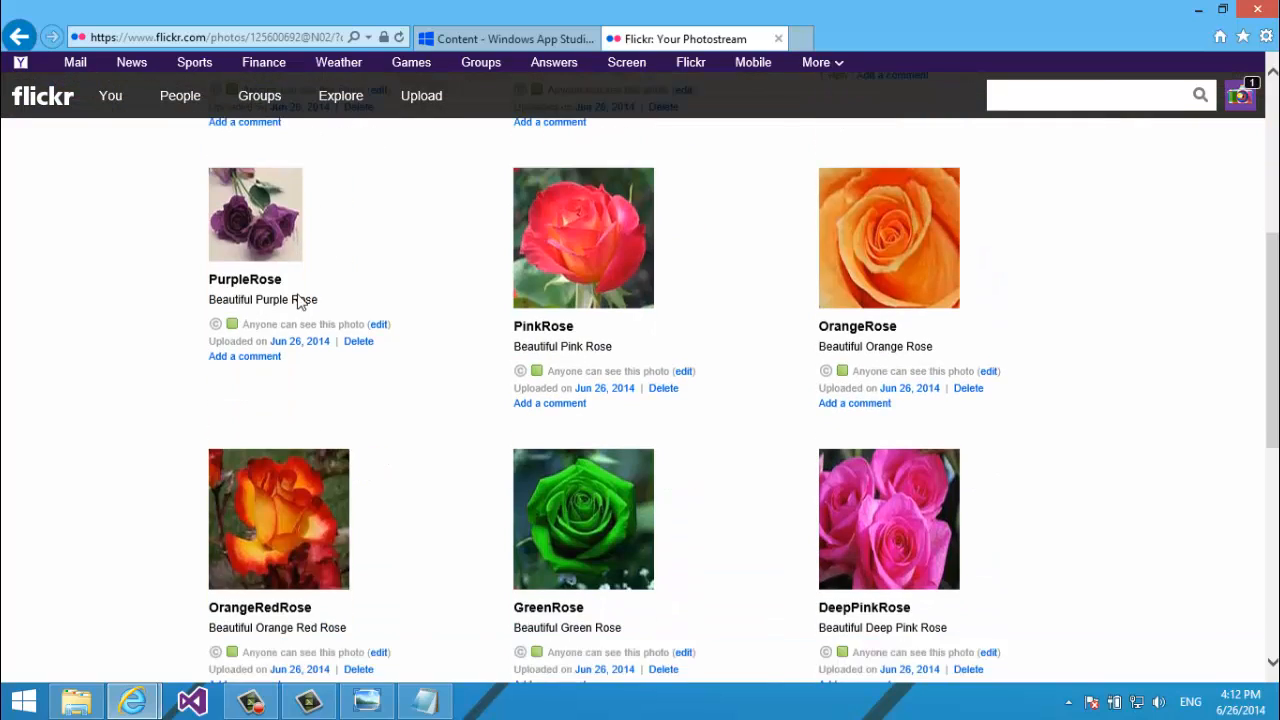
scroll(300, 302, "down", 5)
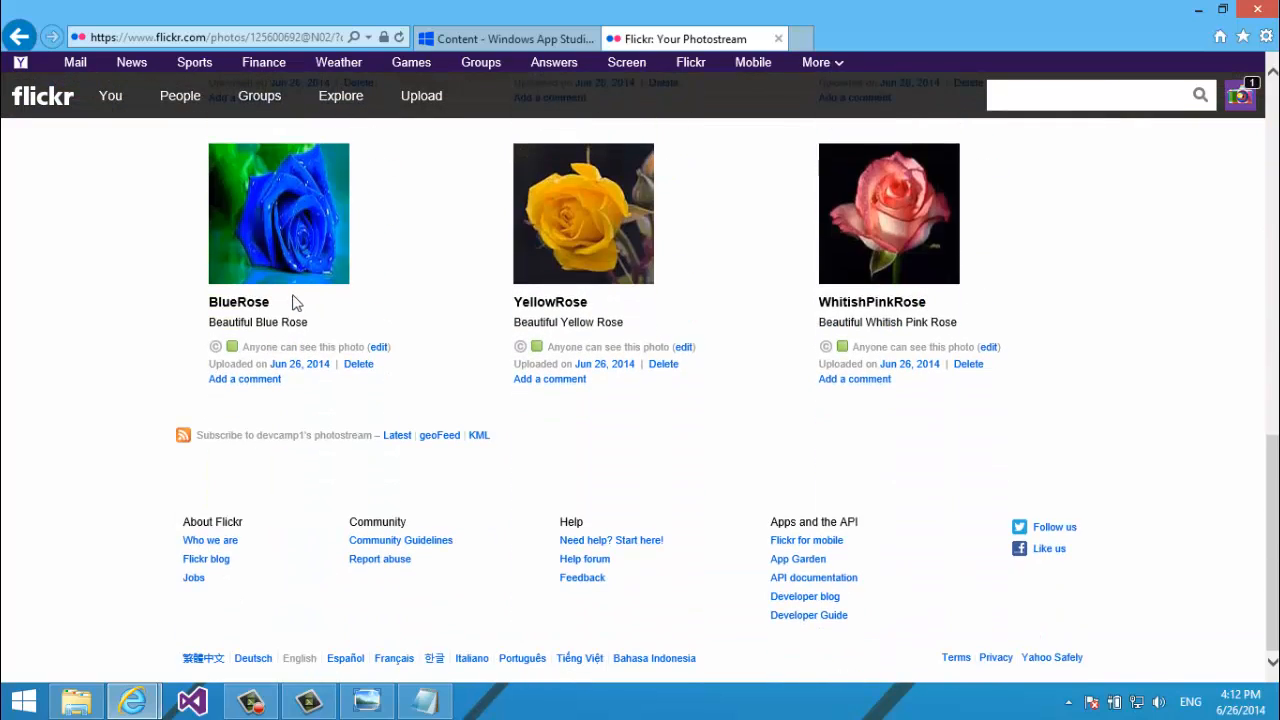
left_click(76, 701)
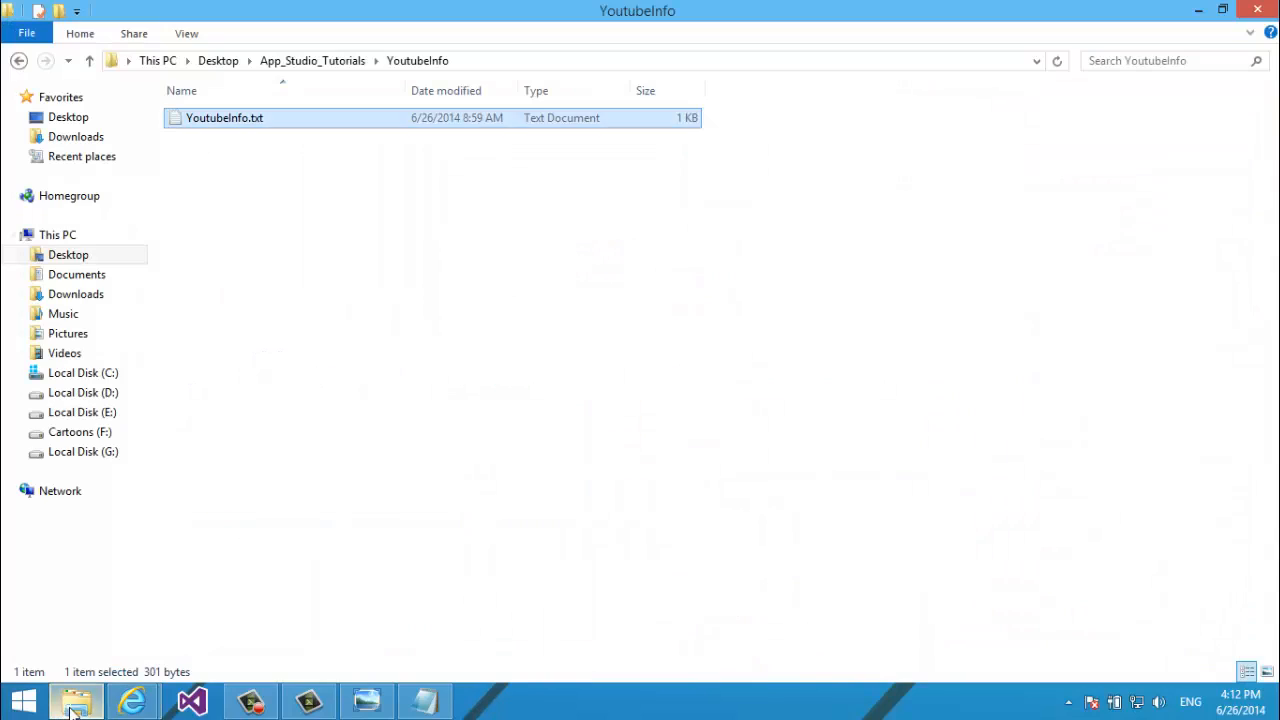
left_click(220, 531)
key("alt+Up")
key("Up")
key("Up")
key("Up")
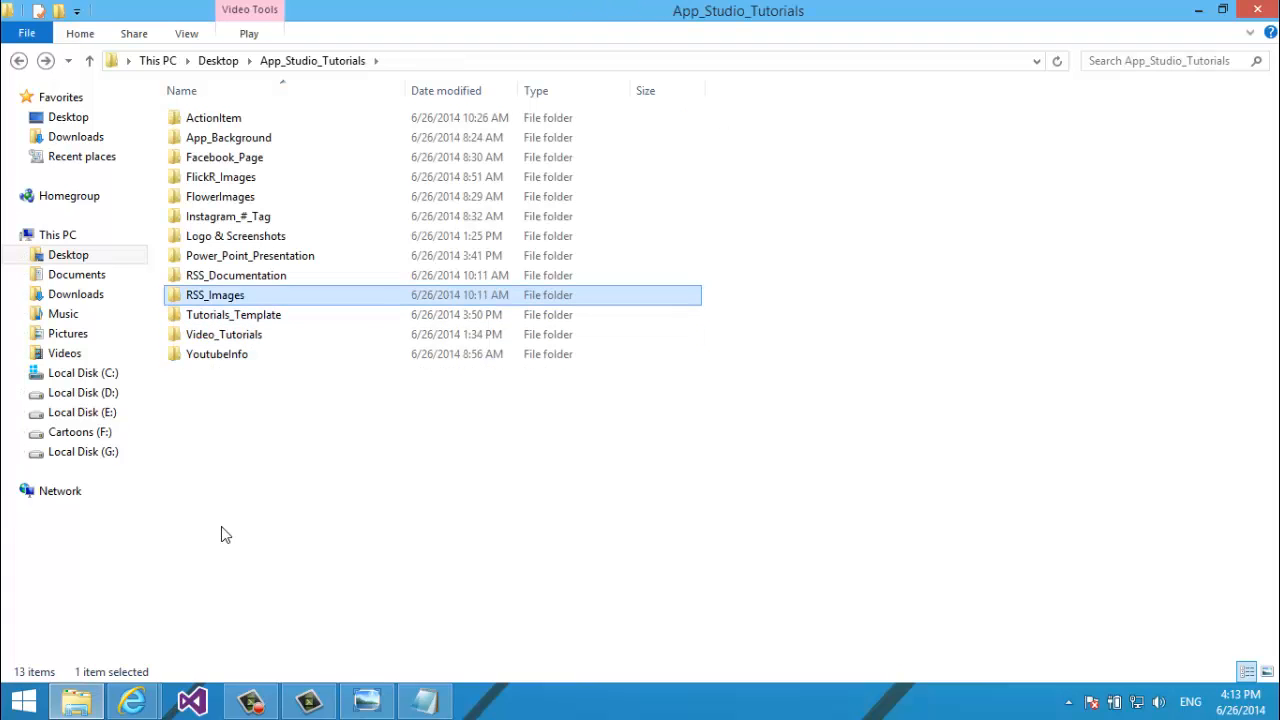
key("Up")
key("Down")
key("Return")
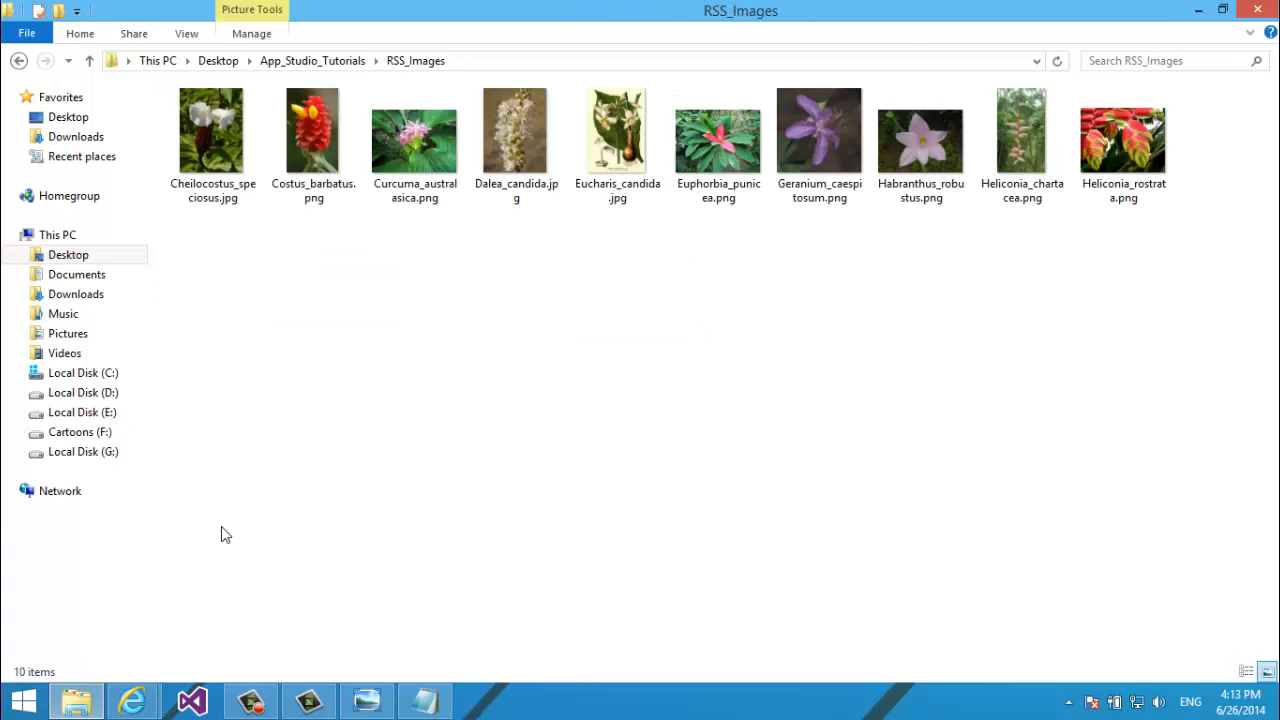
key("alt+Up")
key("Up")
key("Return")
key("alt+Up")
key("Down")
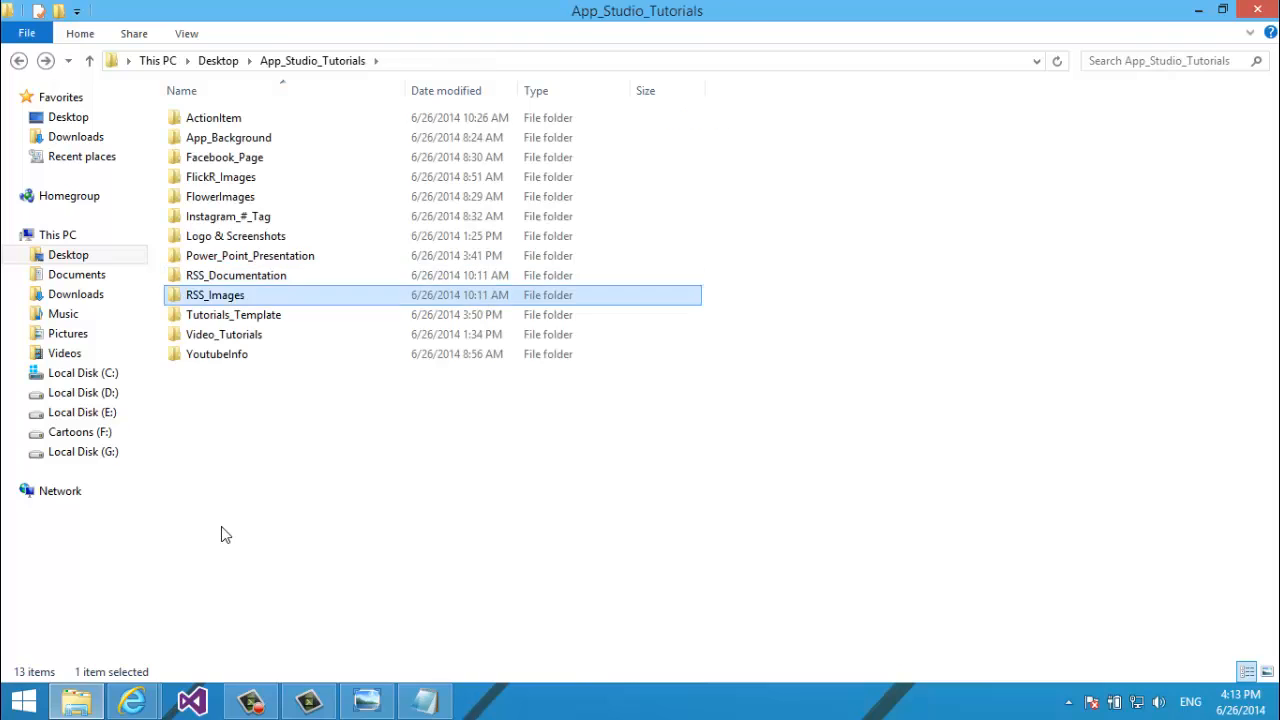
key("Down")
key("Return")
key("alt+Up")
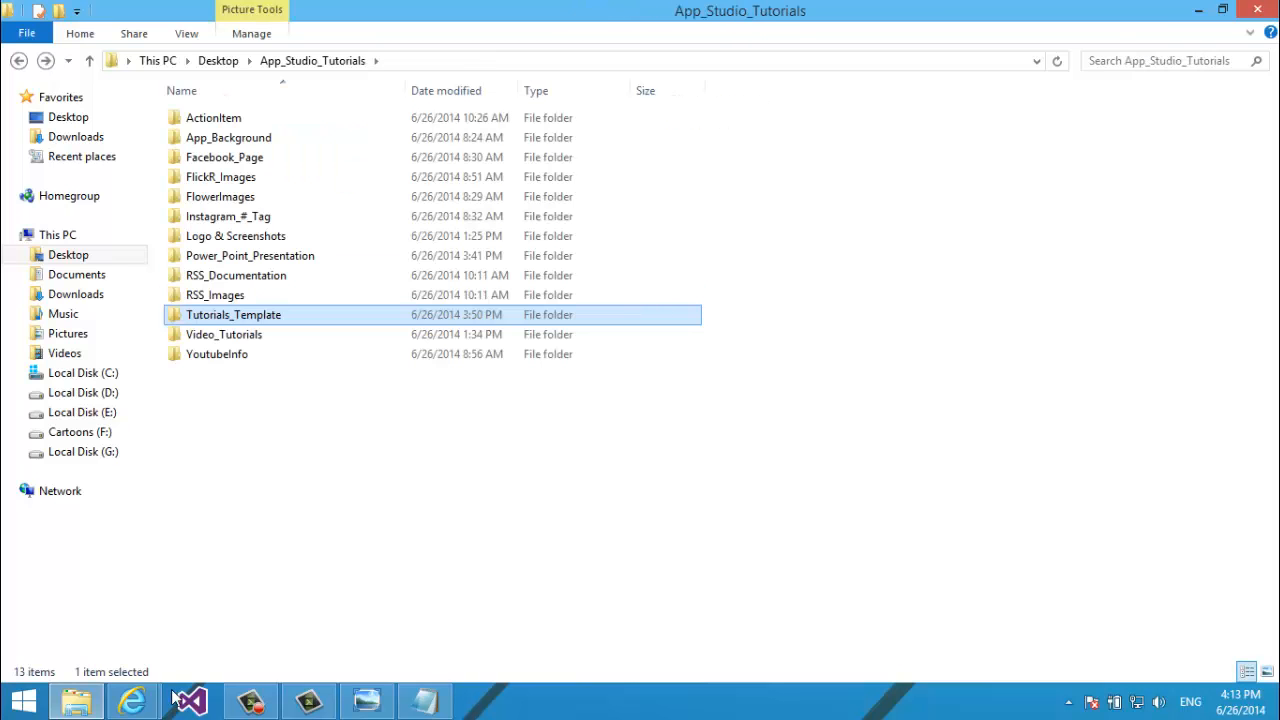
mouse_move(132, 700)
left_click(351, 586)
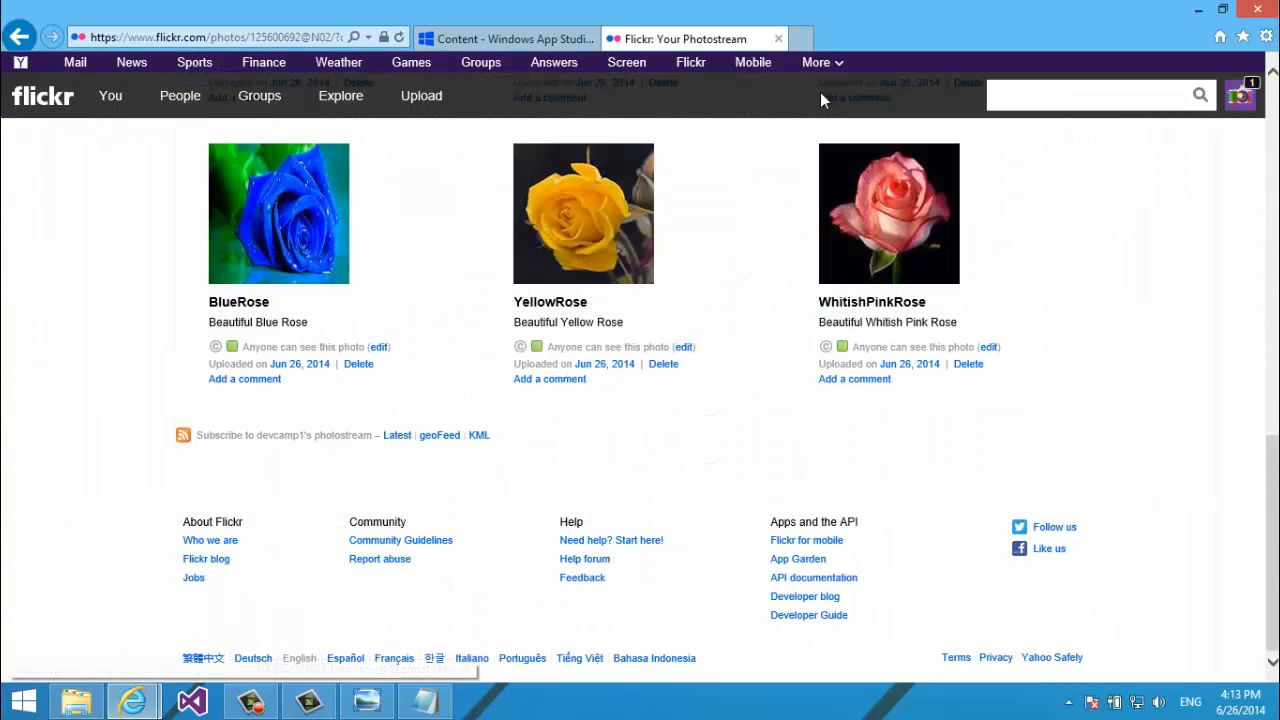
Open Bing in a new tab and search for purple rose.
left_click(801, 38)
type("b")
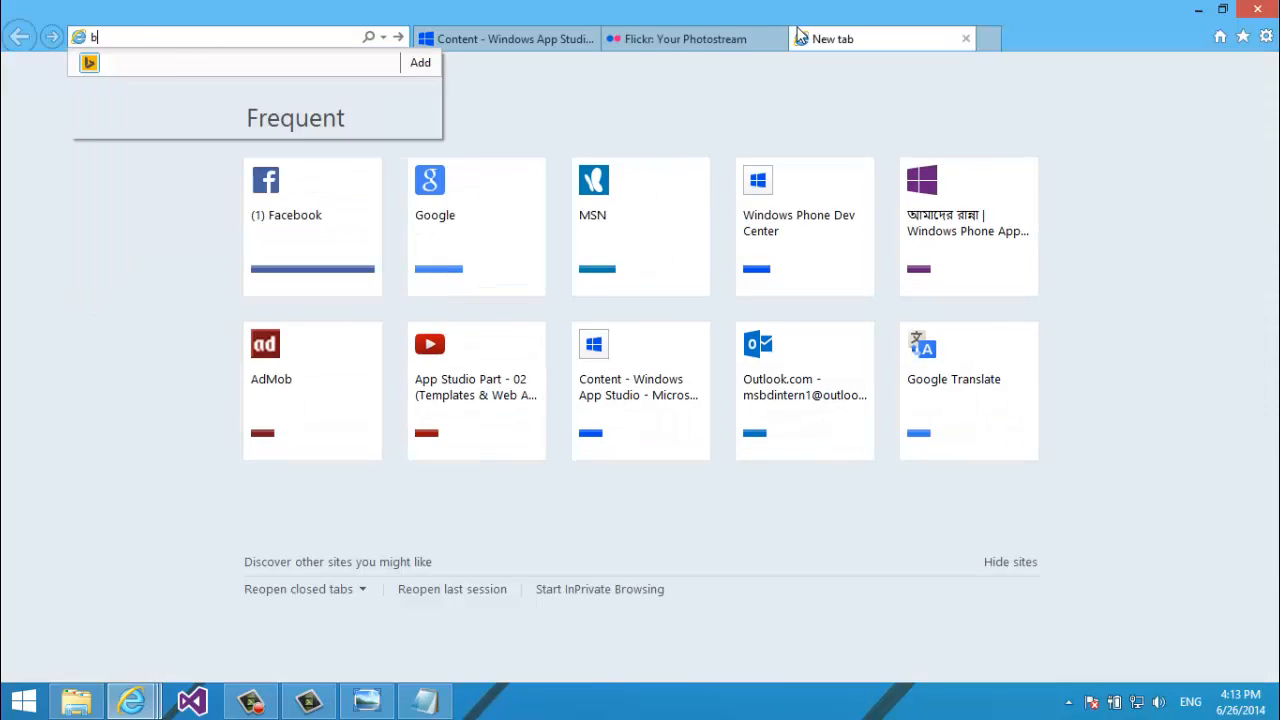
key("Return")
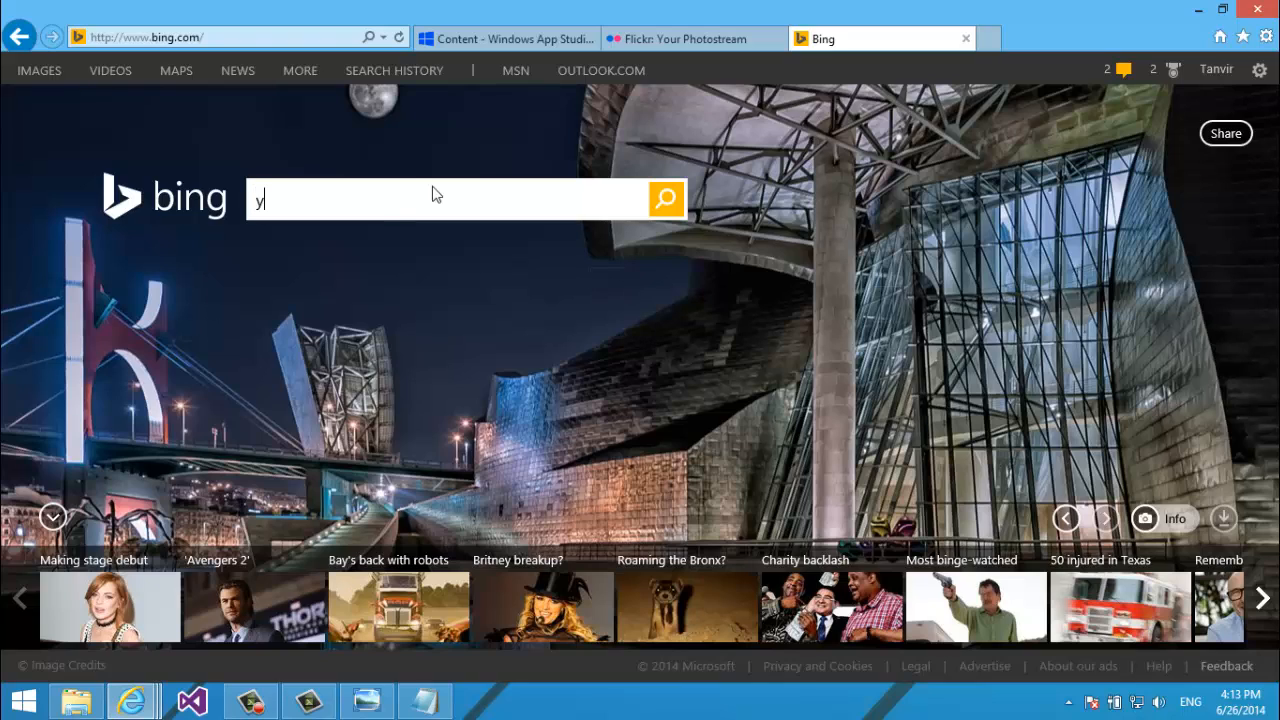
type("purple rose")
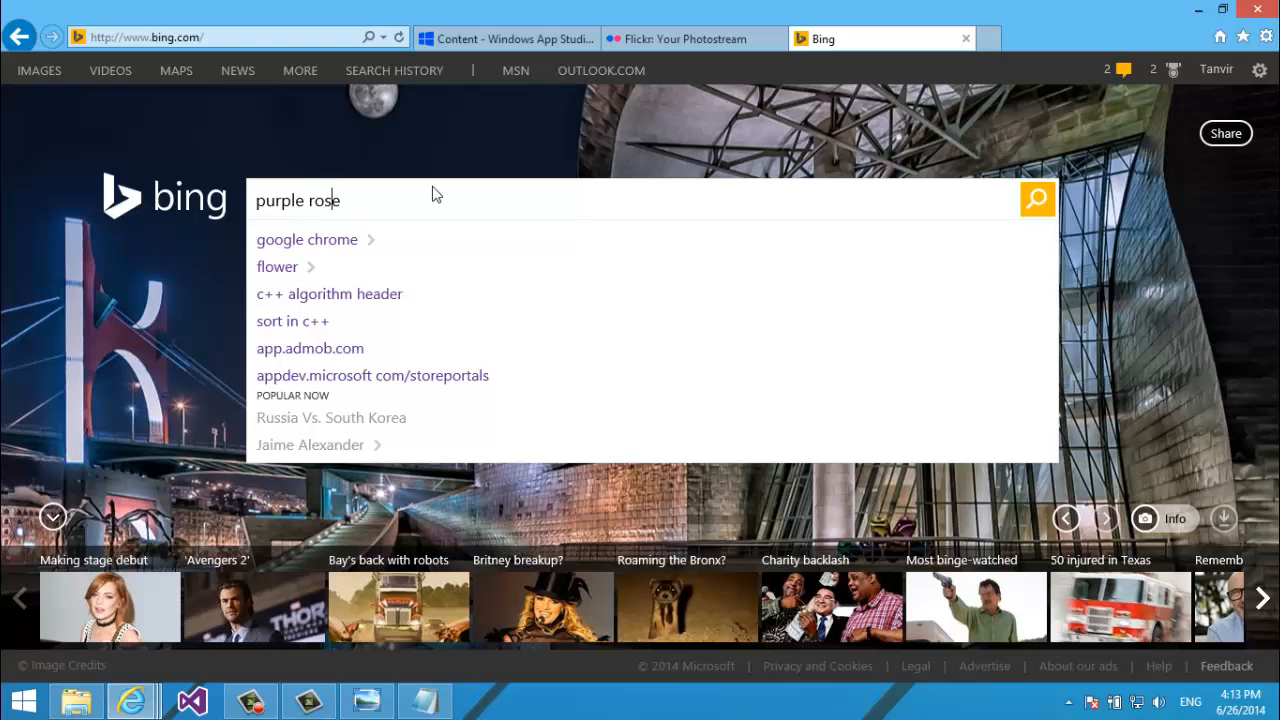
key("Return")
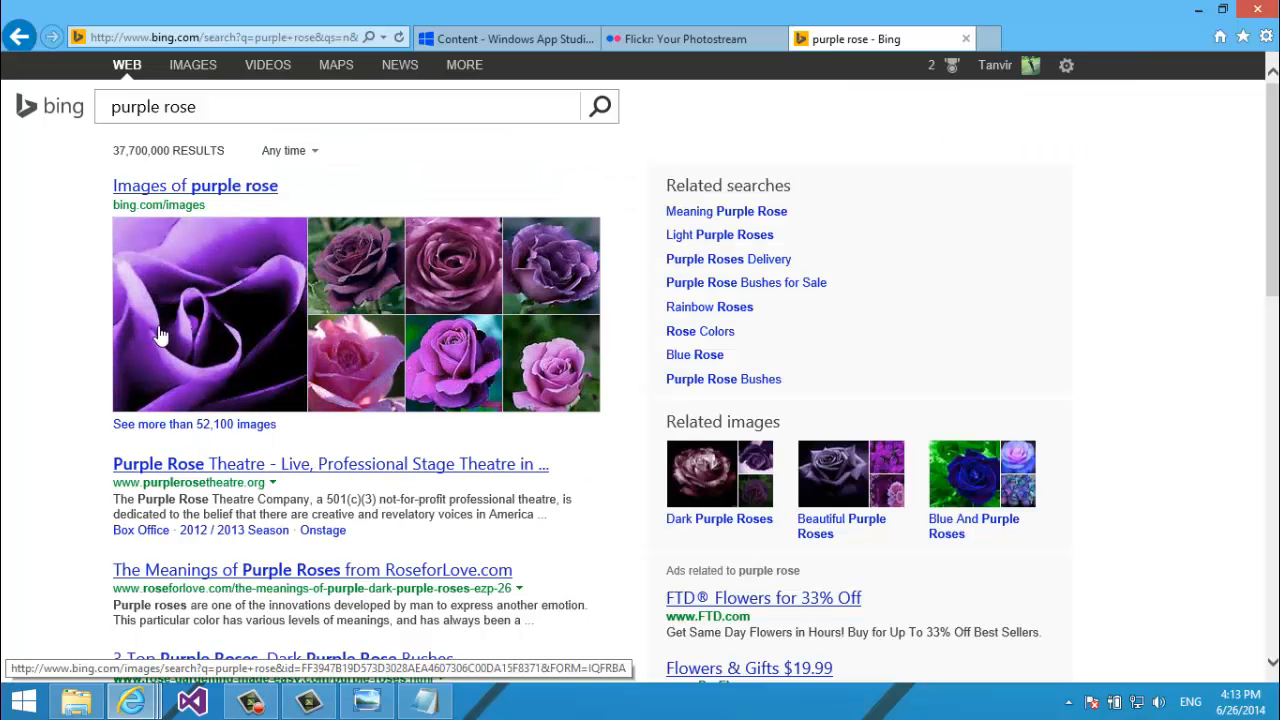
Switch to image results and open the blue-purple rose image full size in a new tab.
left_click(185, 64)
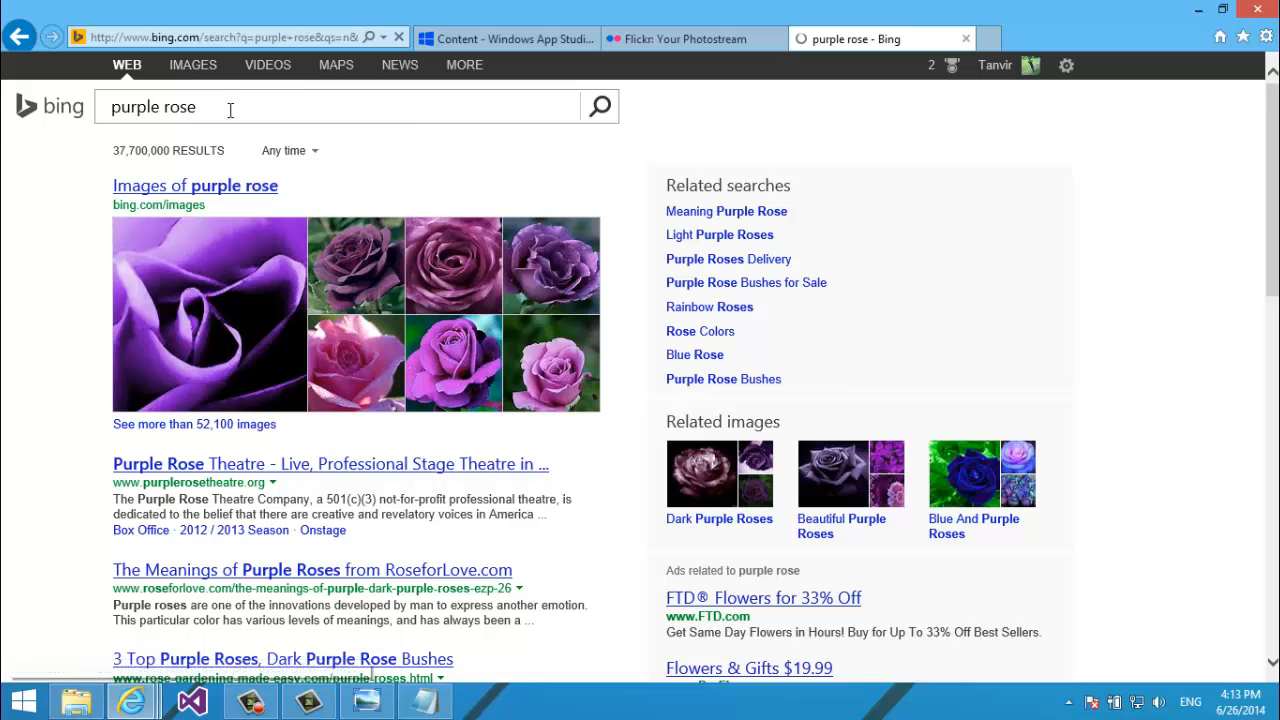
scroll(230, 110, "down", 3)
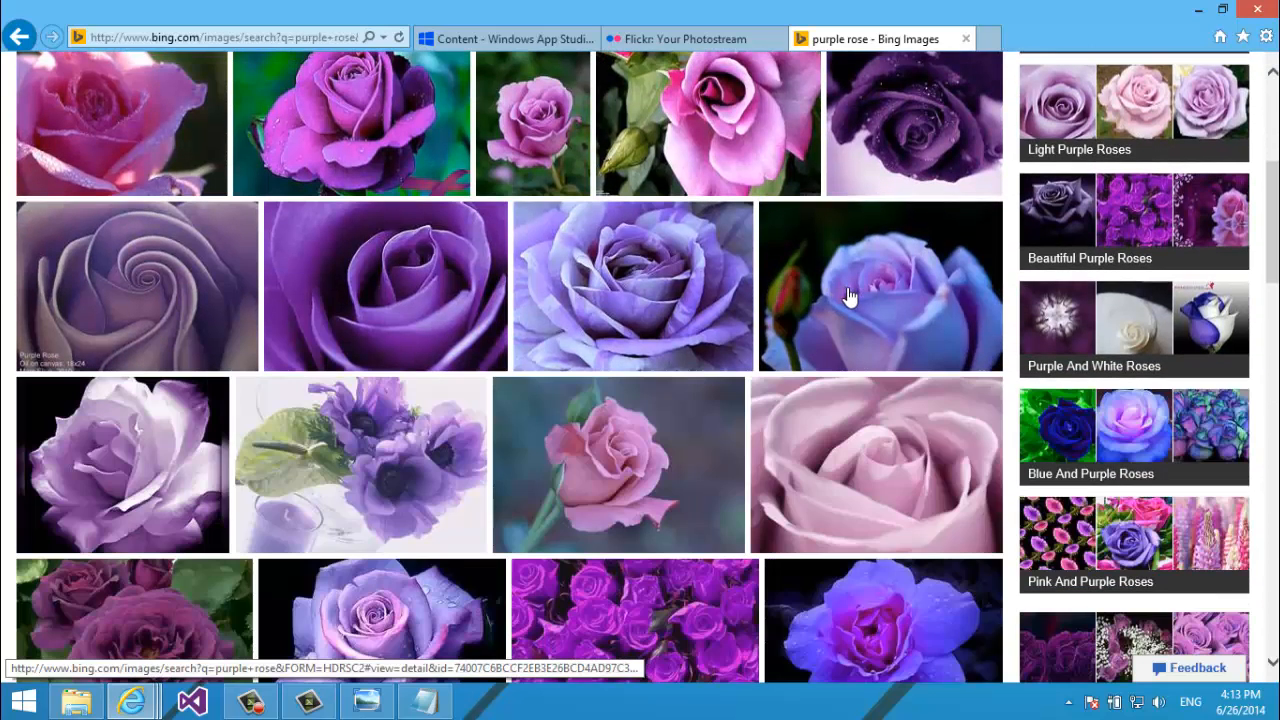
left_click(847, 297)
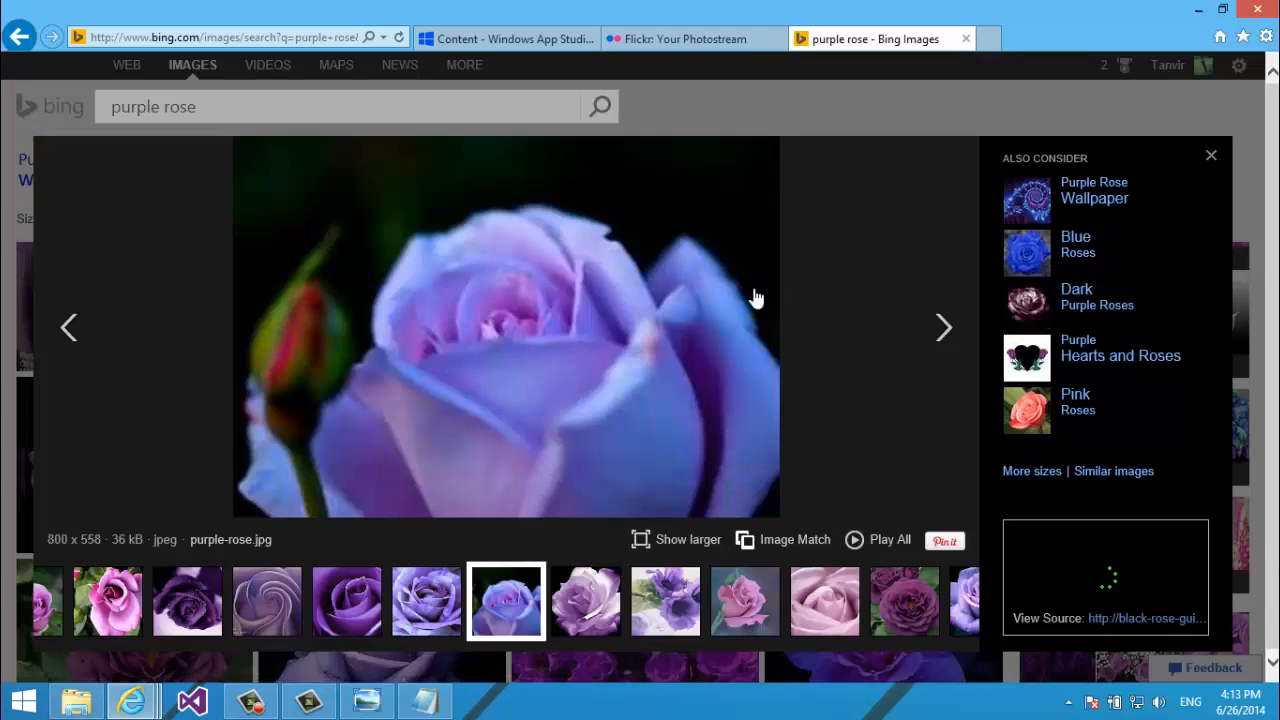
left_click(572, 280)
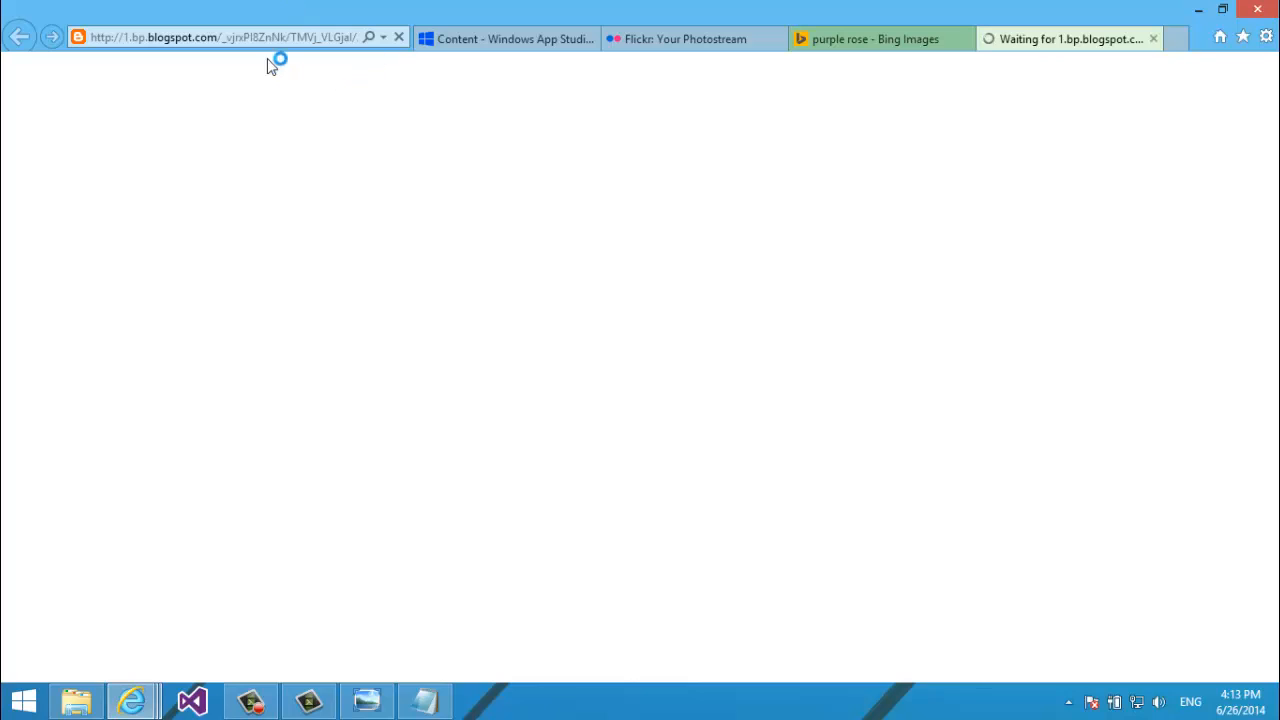
Return to the full-size rose image tab and display the whole picture.
left_click(251, 37)
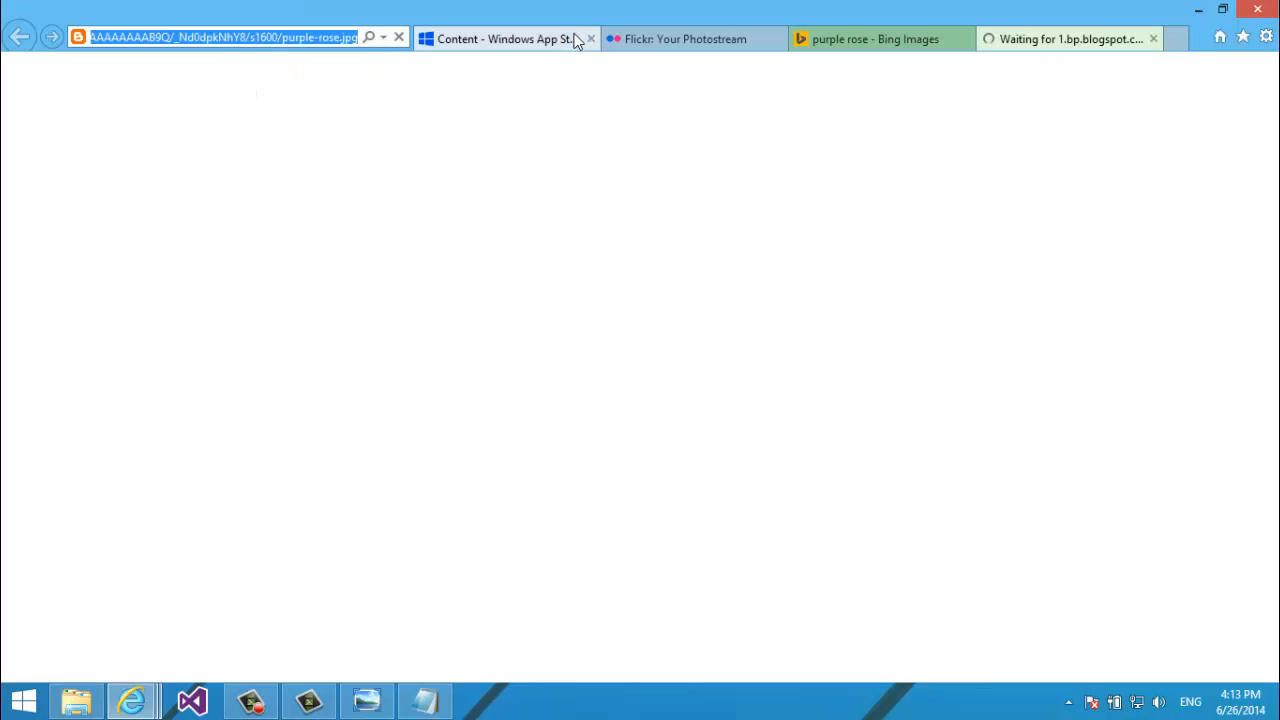
left_click(918, 39)
left_click(1005, 38)
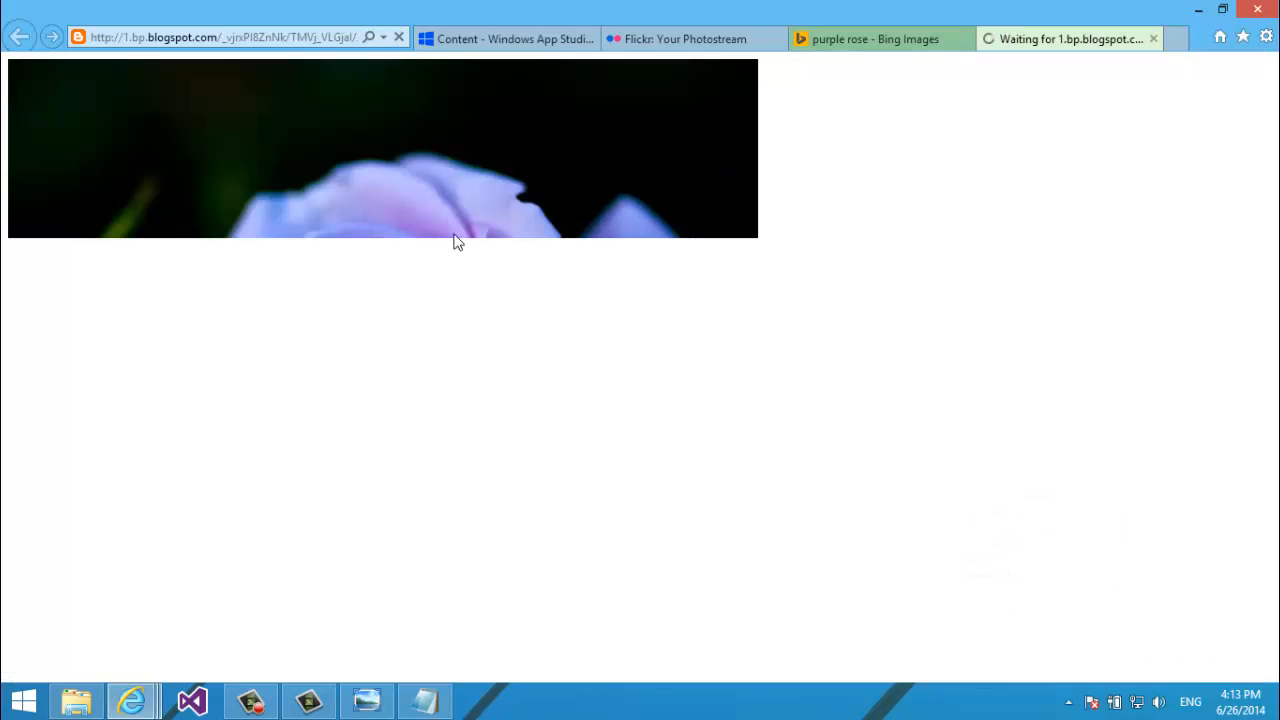
right_click(418, 86)
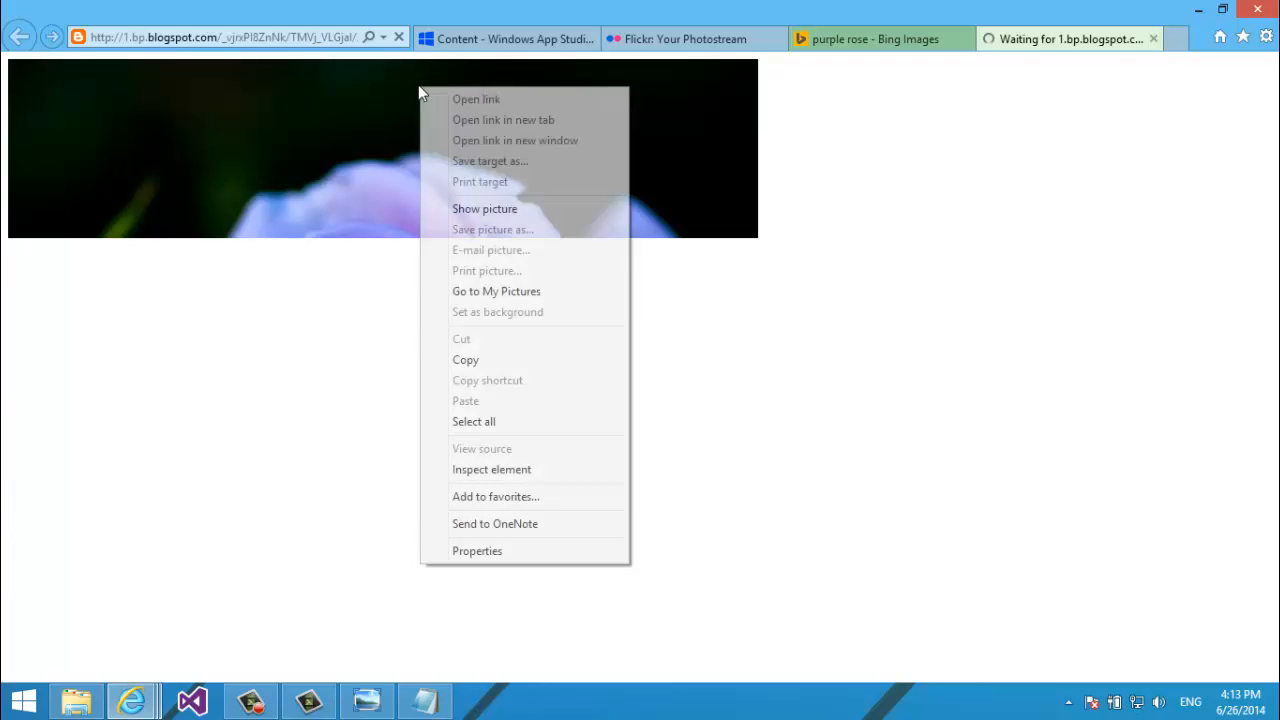
left_click(492, 210)
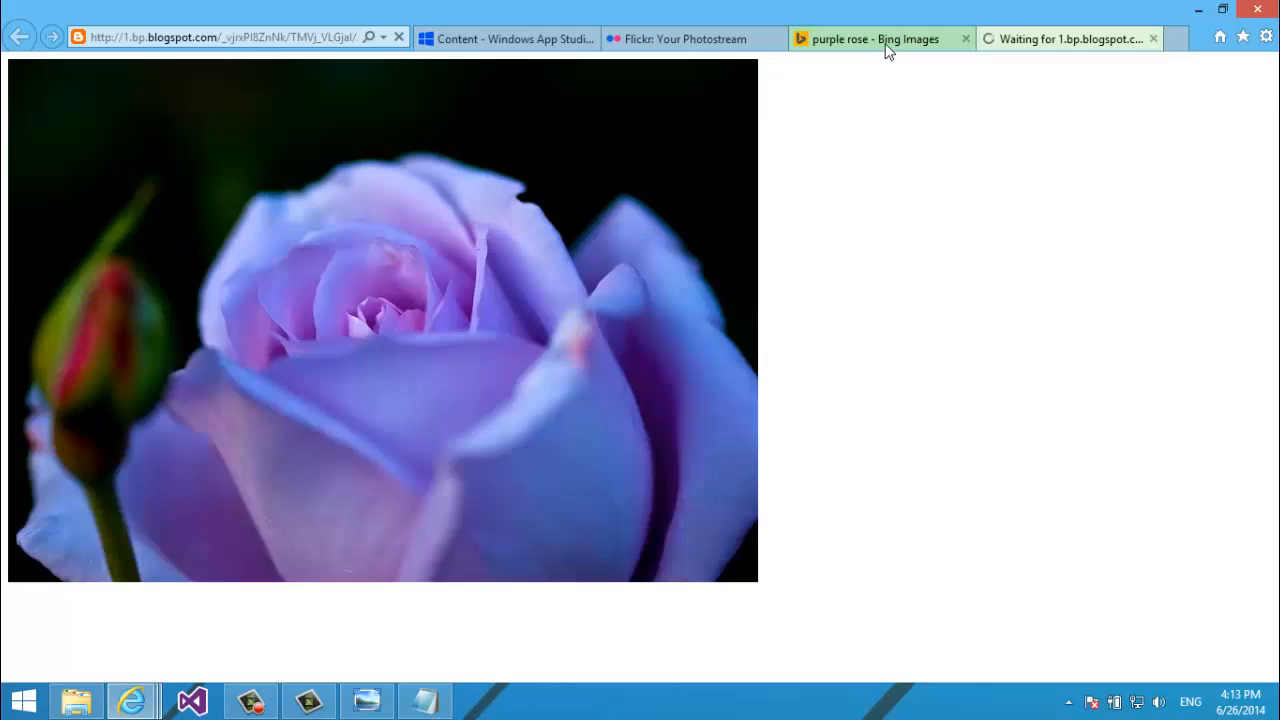
right_click(452, 238)
Save the picture as WhitePurpleRose in Desktop > App_Studio_Tutorials > FlickR_Images.
left_click(486, 346)
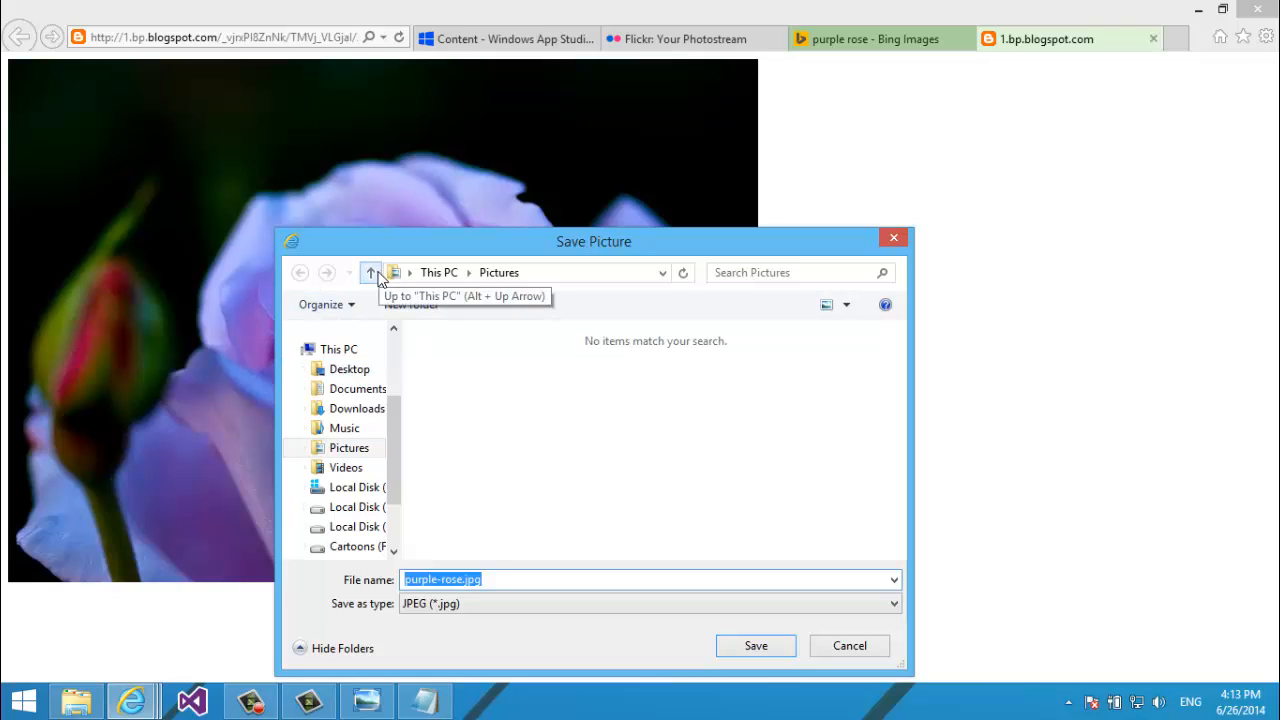
left_click(341, 371)
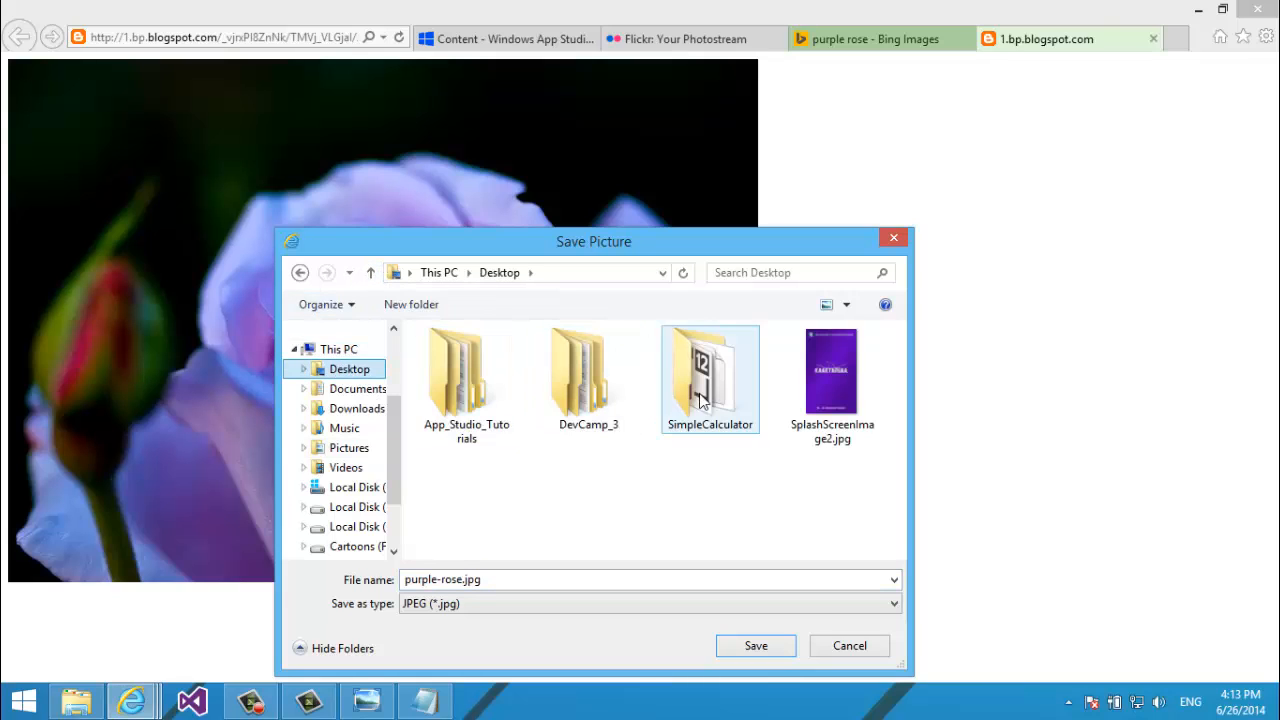
left_click(447, 399)
double_click(447, 399)
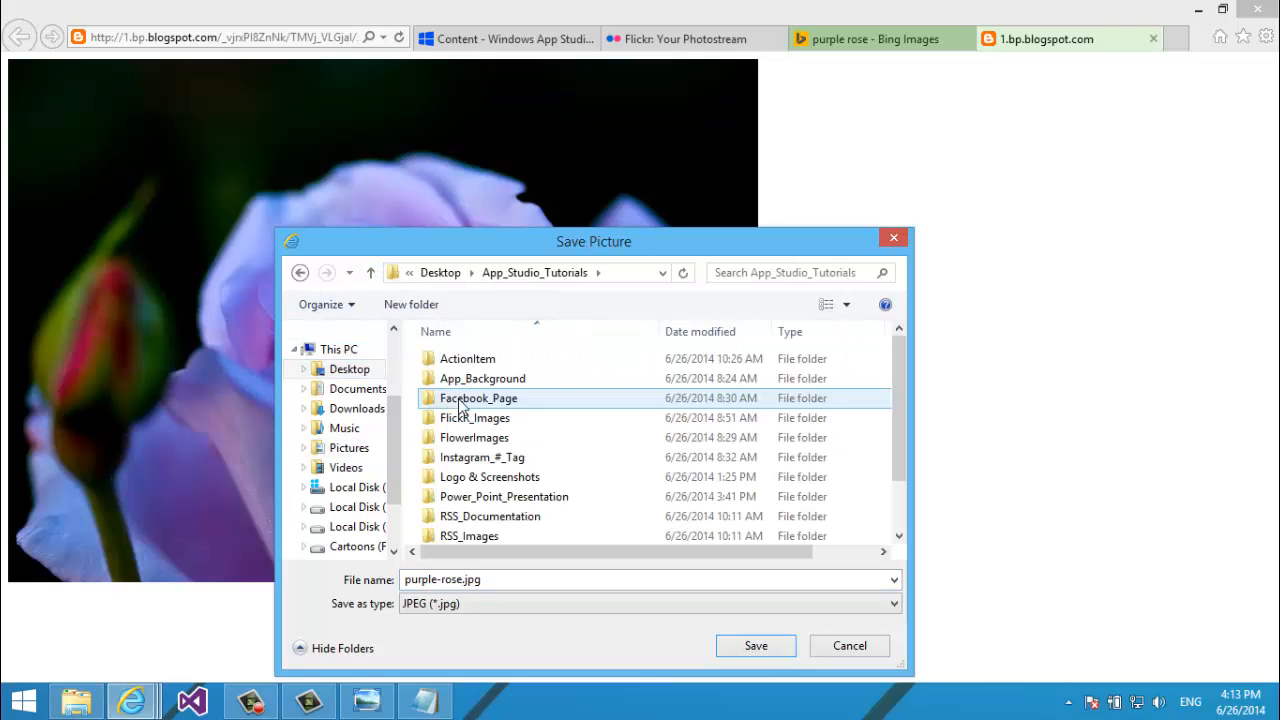
left_click(502, 500)
key("Up")
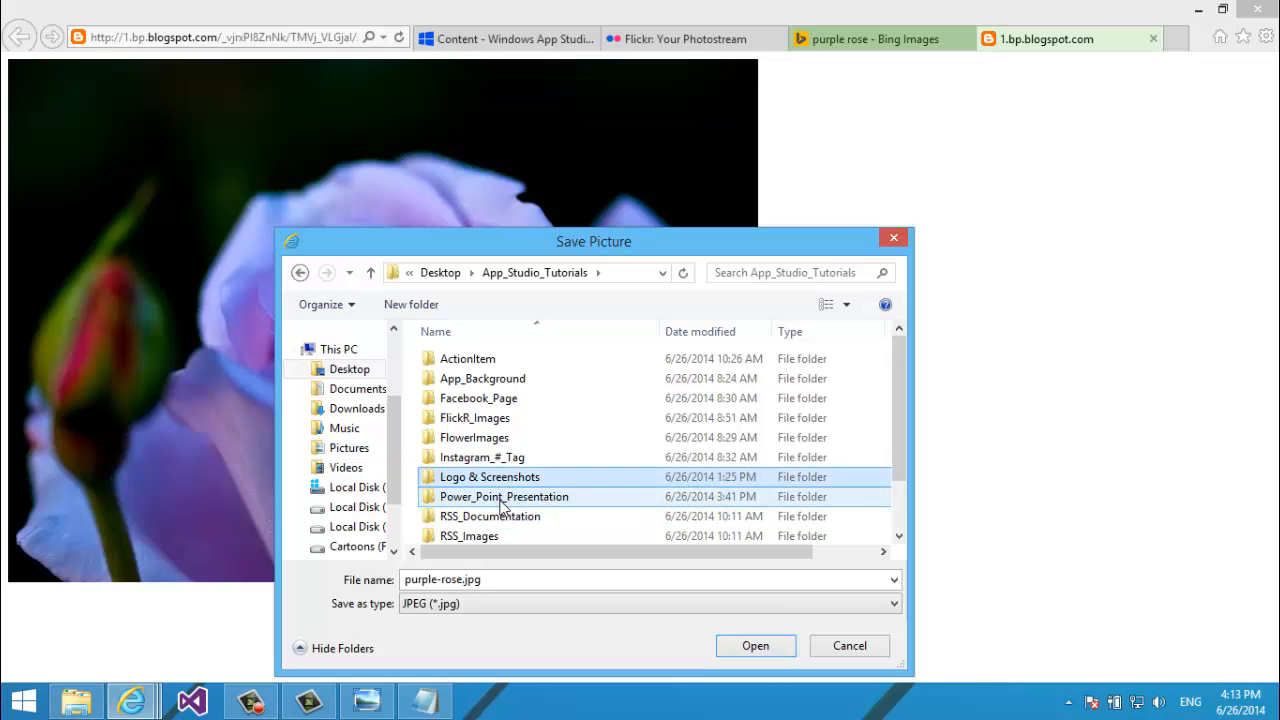
key("Up")
key("Up")
key("Up")
key("Return")
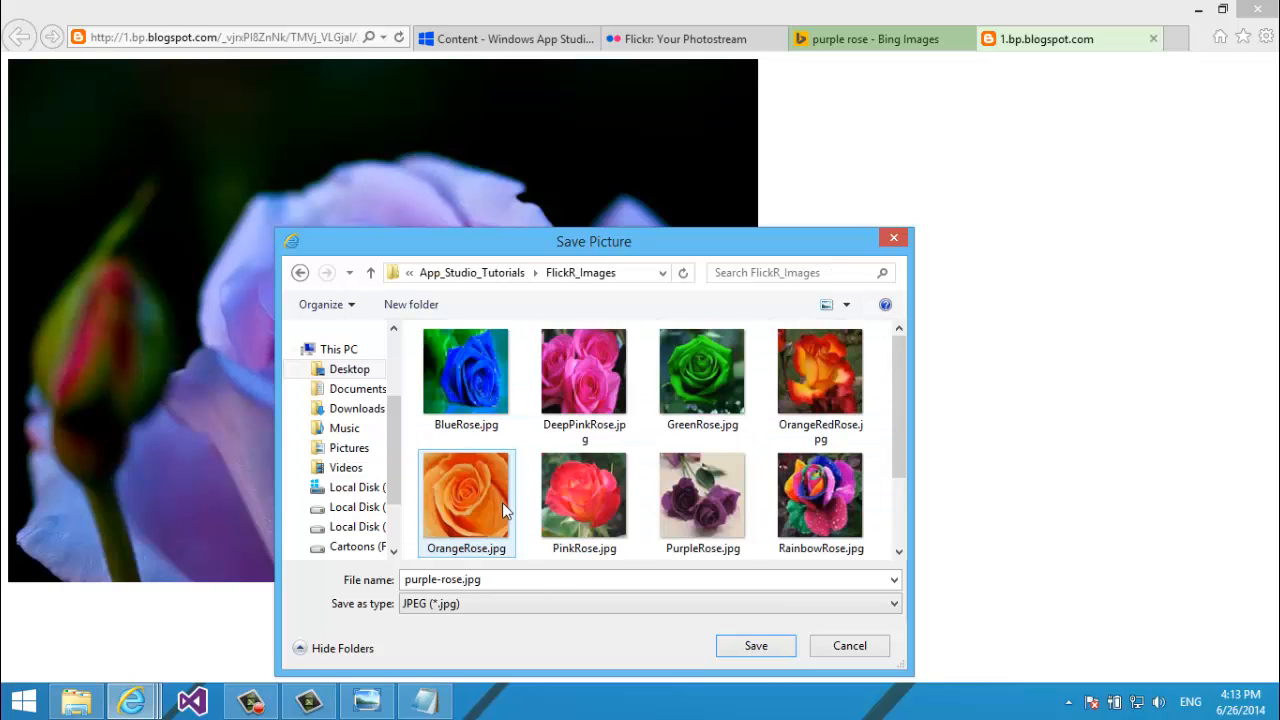
type("whit")
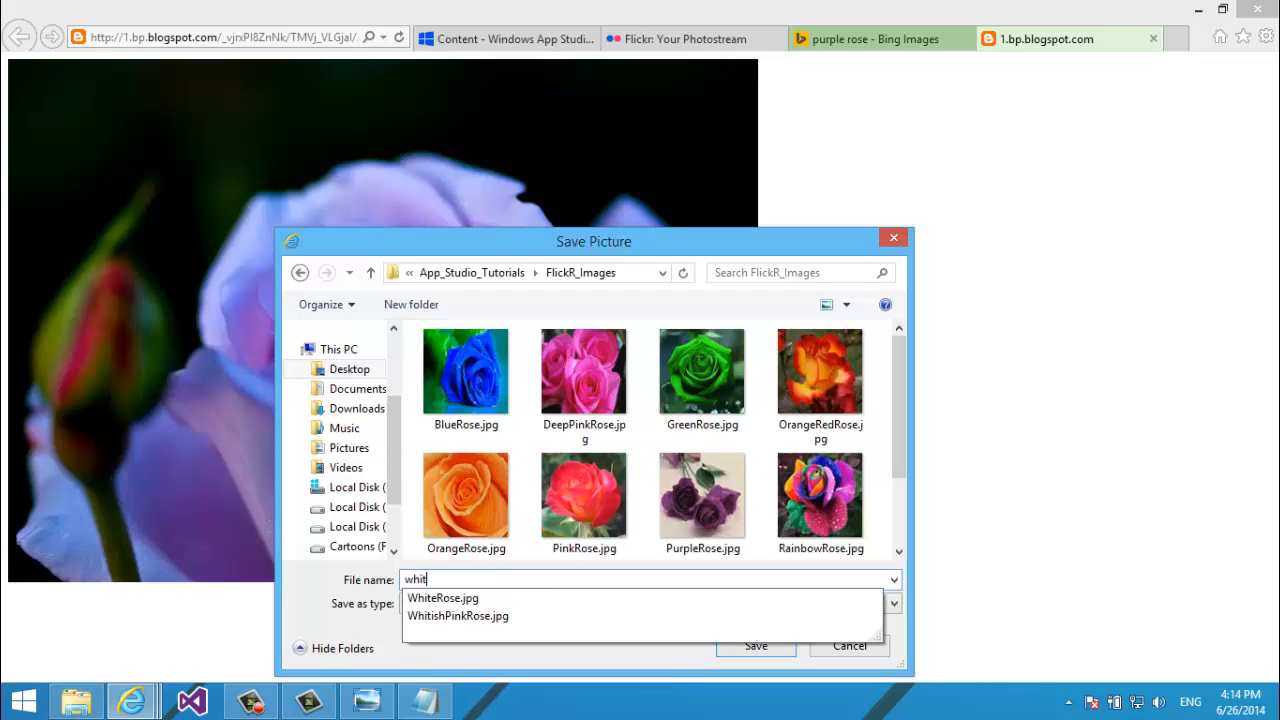
type("e")
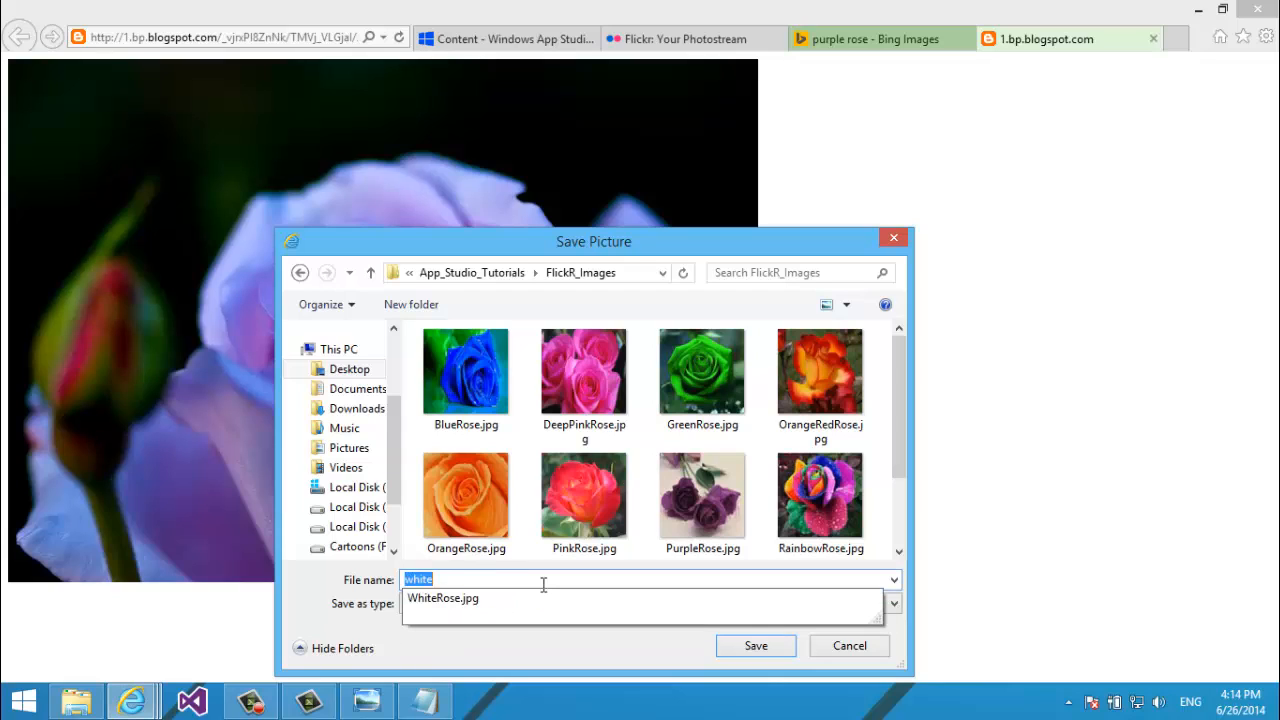
type("WhitePurpl")
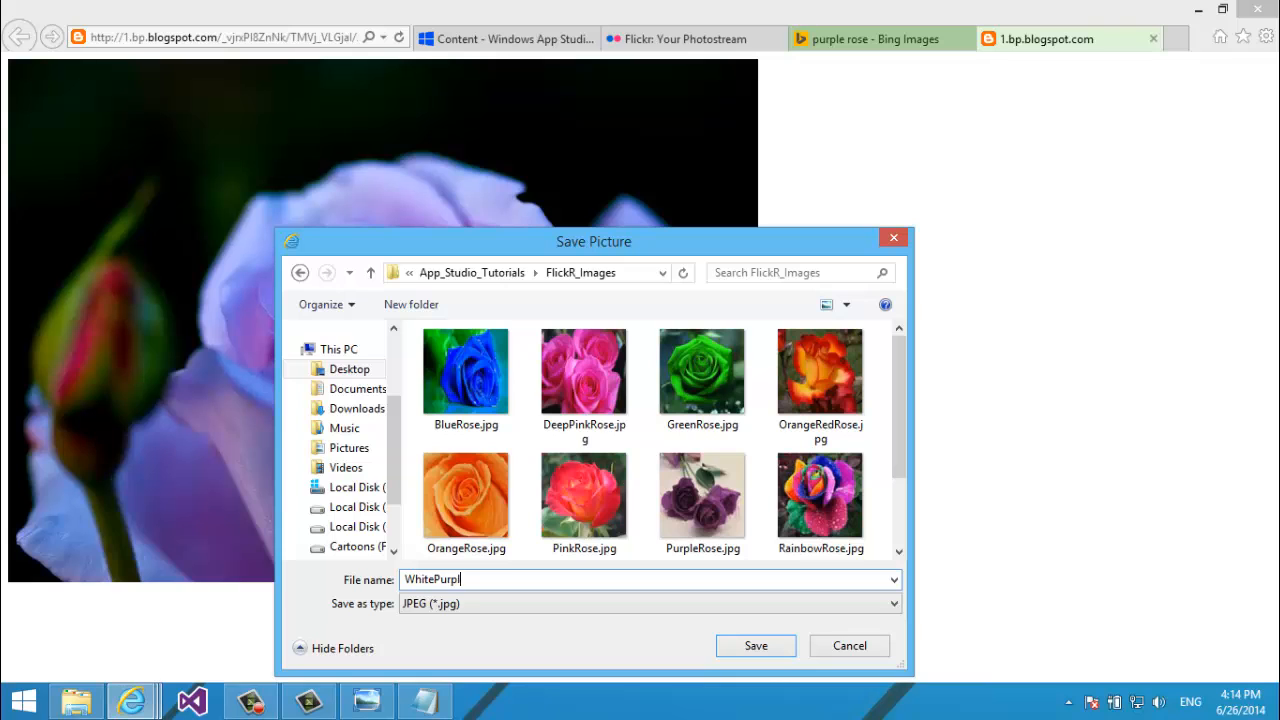
type("eRose")
key("Return")
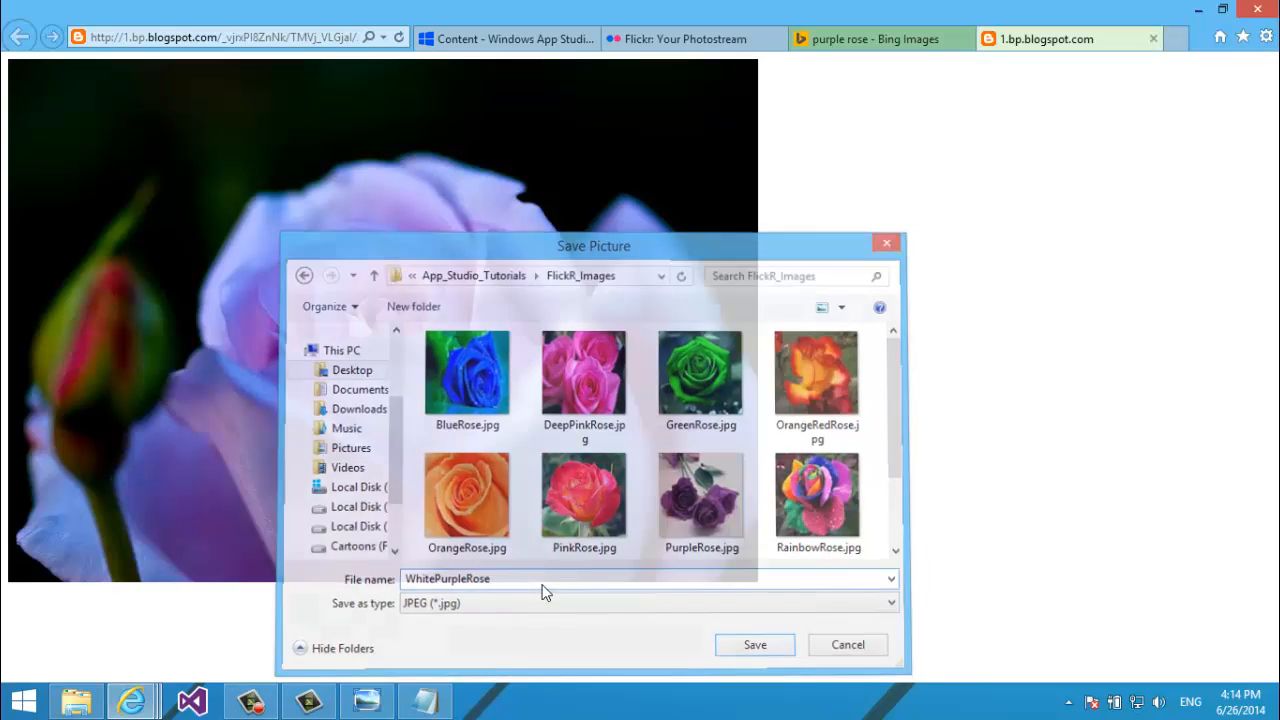
Open WhitePurpleRose.jpg from the FlickR_Images folder in Paint using Open with.
left_click(76, 700)
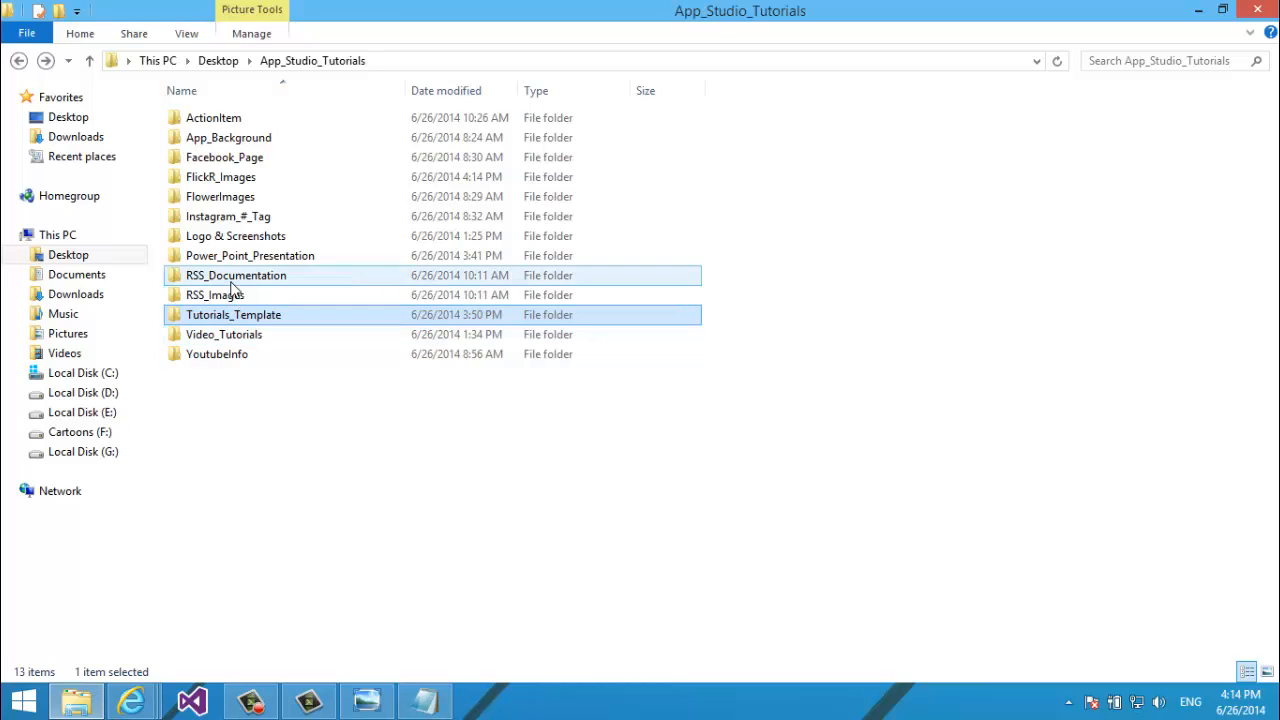
double_click(224, 177)
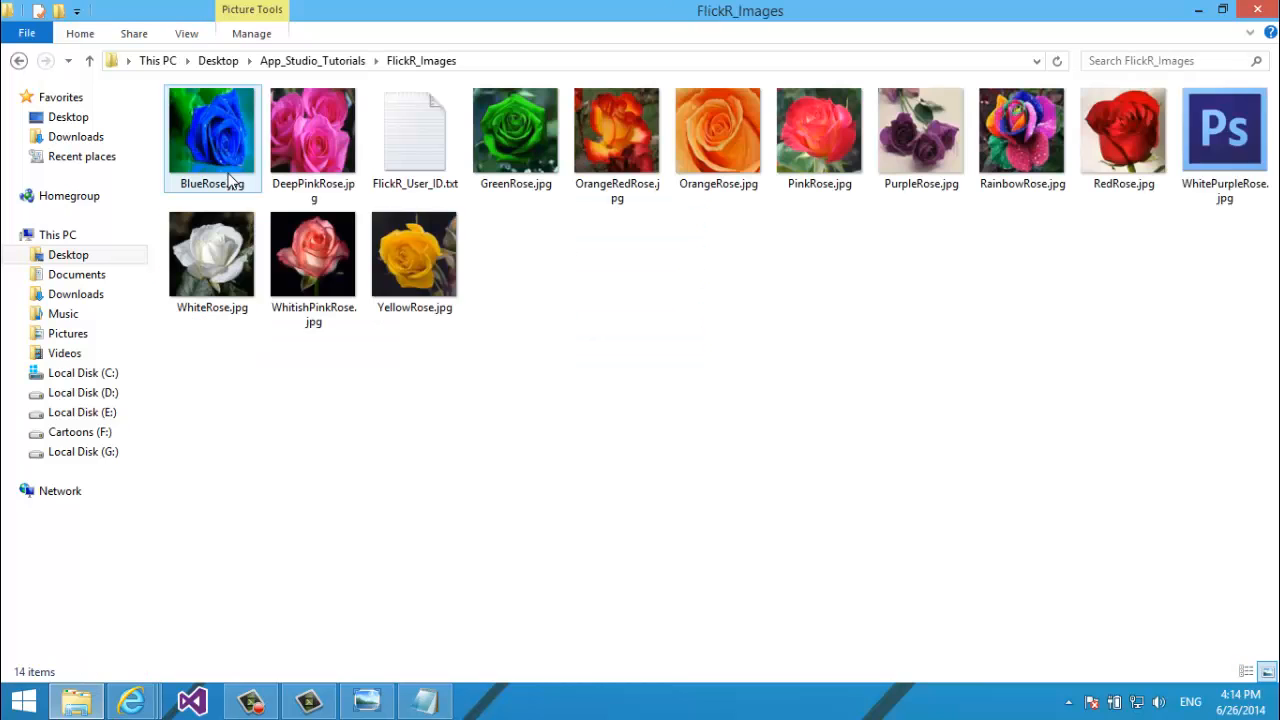
left_click(1187, 153)
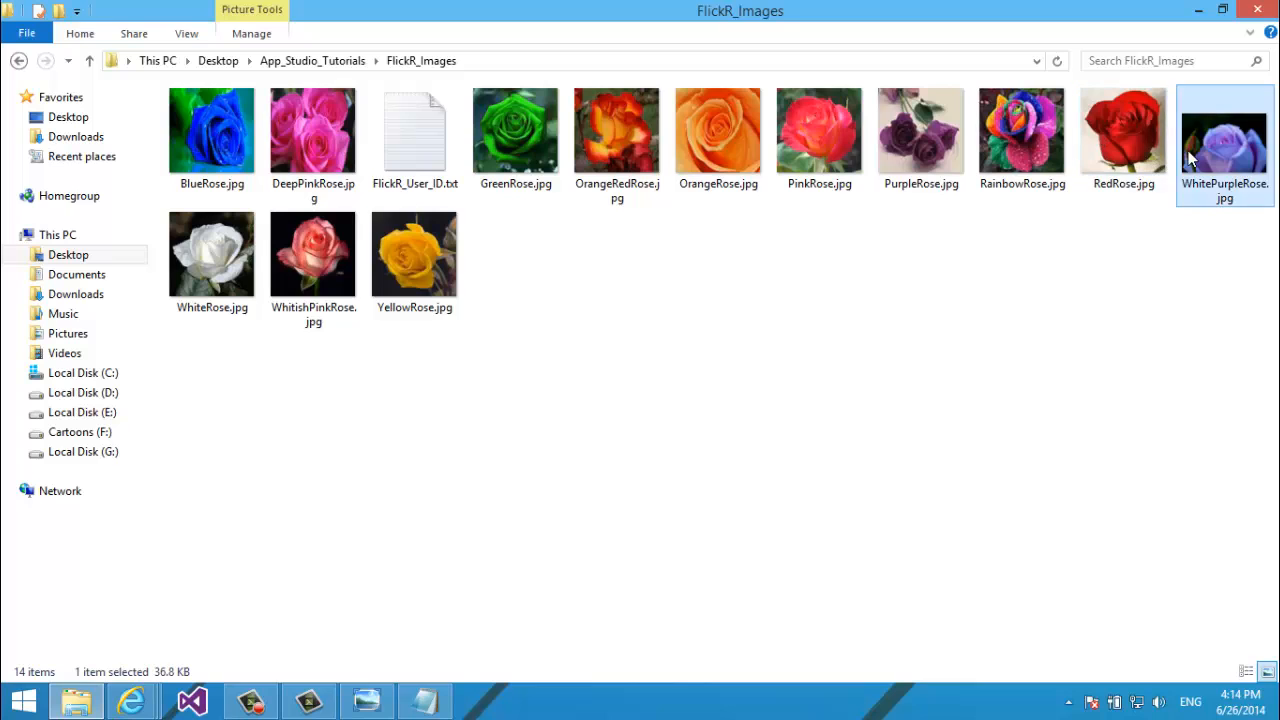
right_click(1187, 153)
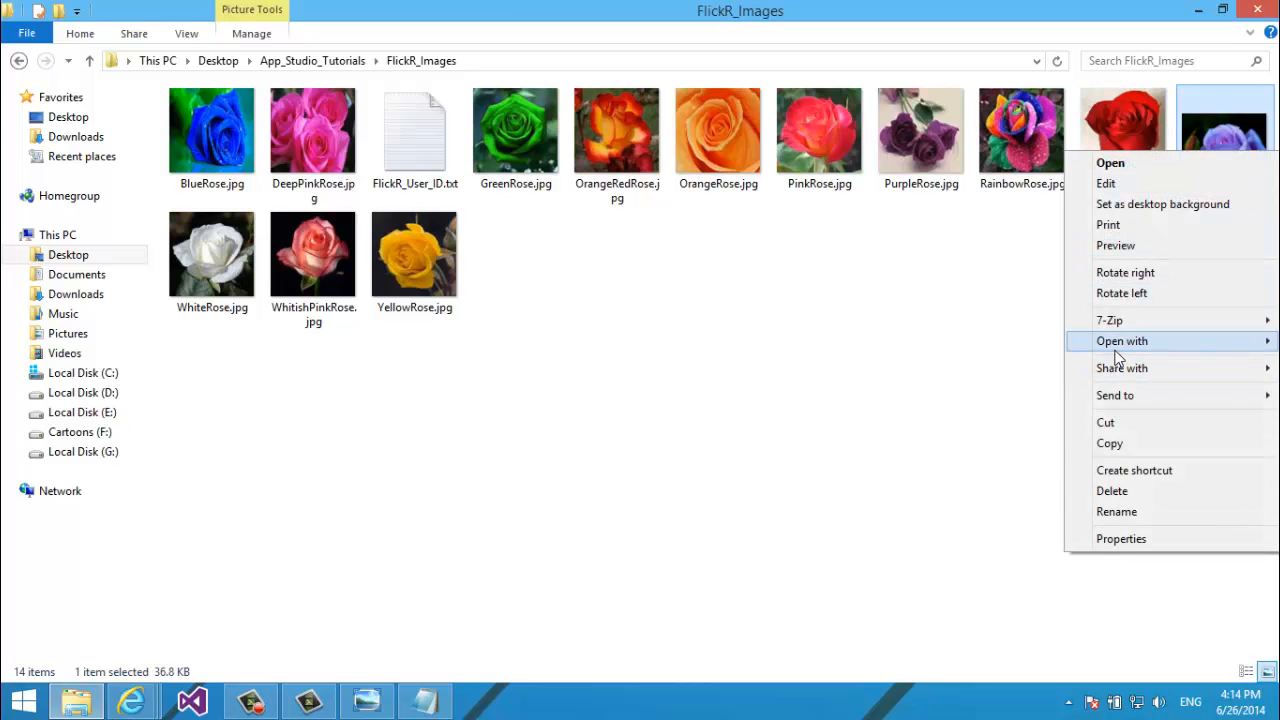
mouse_move(1116, 346)
left_click(976, 382)
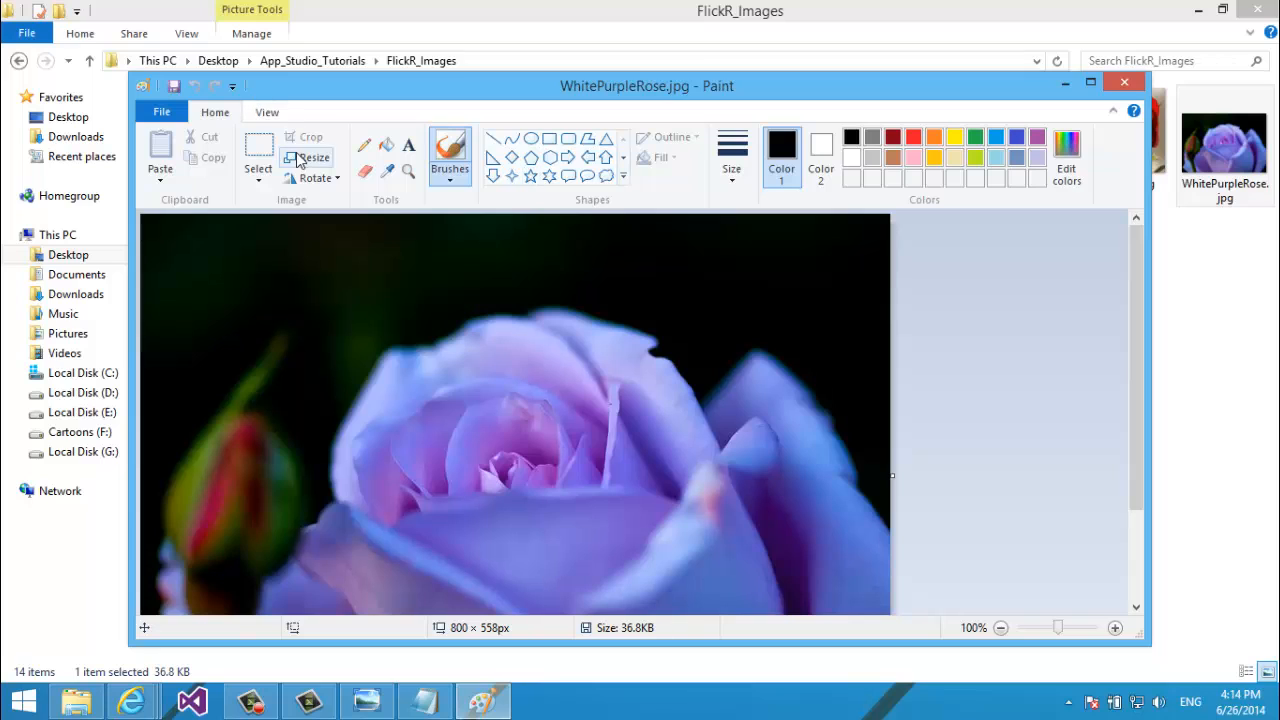
Resize the image to 150 × 150 pixels in Paint and close it, saving changes.
left_click(307, 158)
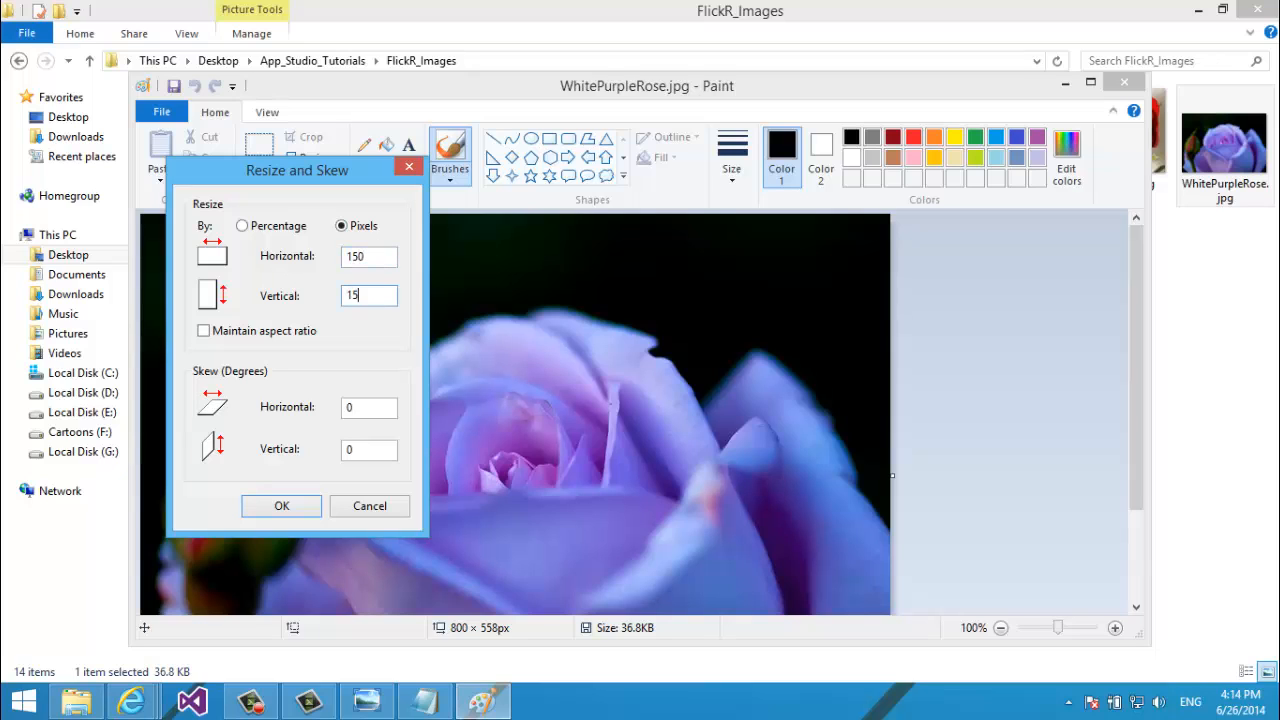
key("Return")
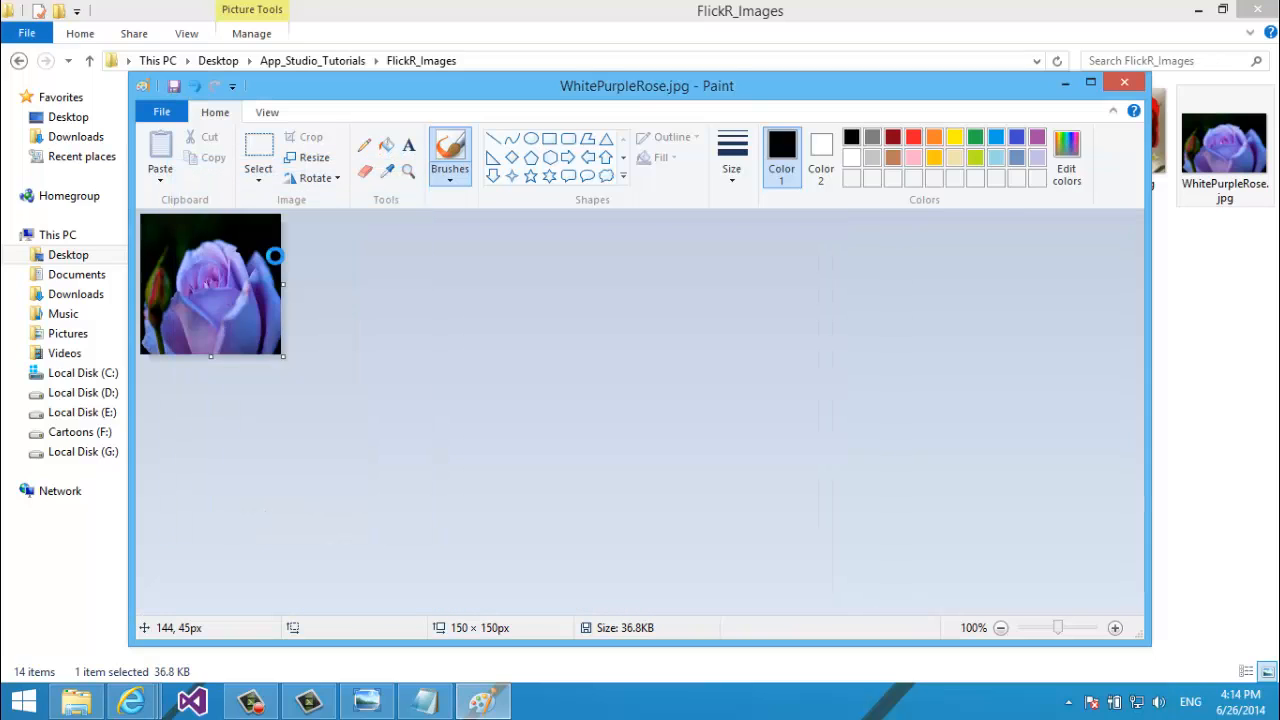
left_click(1121, 82)
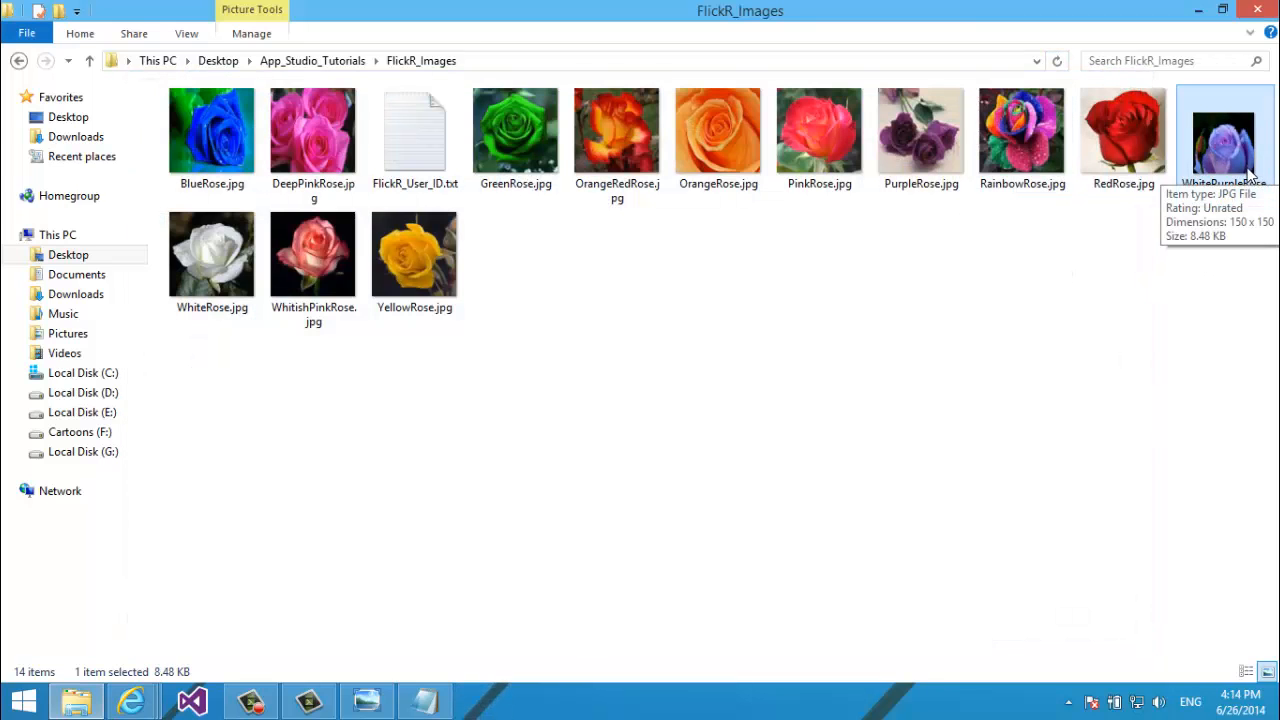
Close the Bing purple rose image search tab from Internet Explorer's taskbar preview.
left_click_drag(1255, 180, 727, 8)
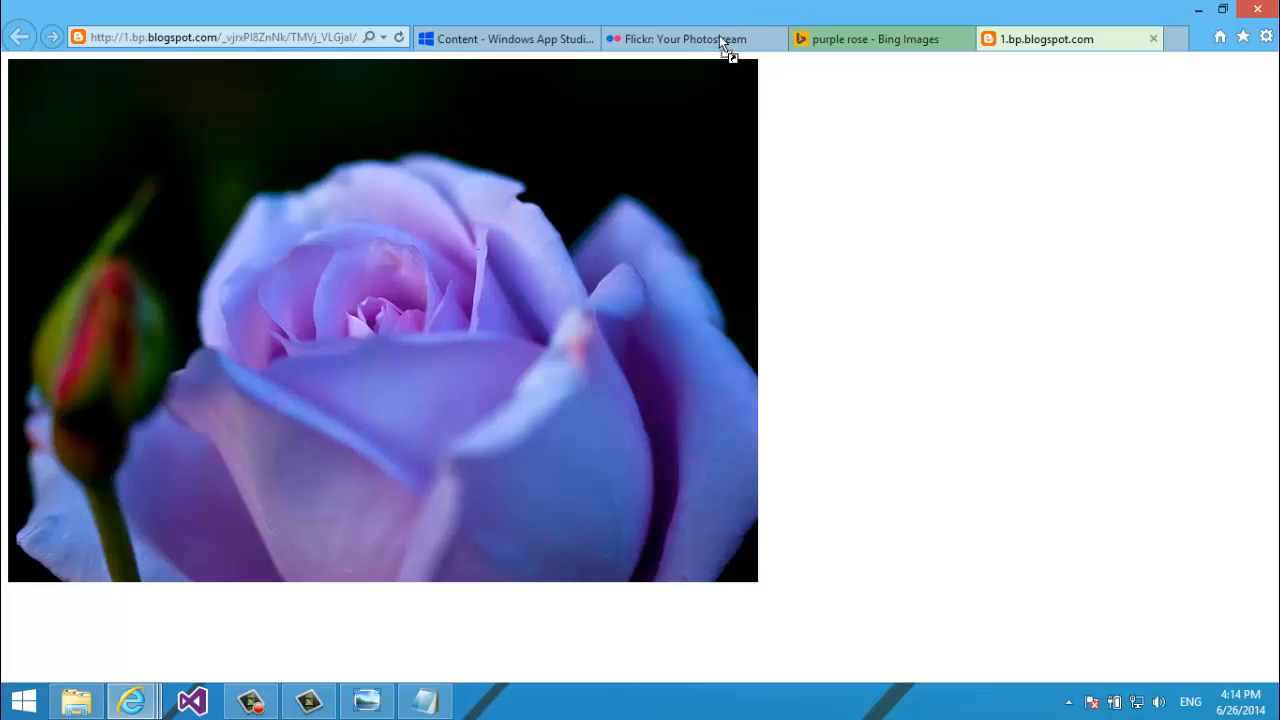
left_click_drag(712, 34, 80, 712)
mouse_move(131, 700)
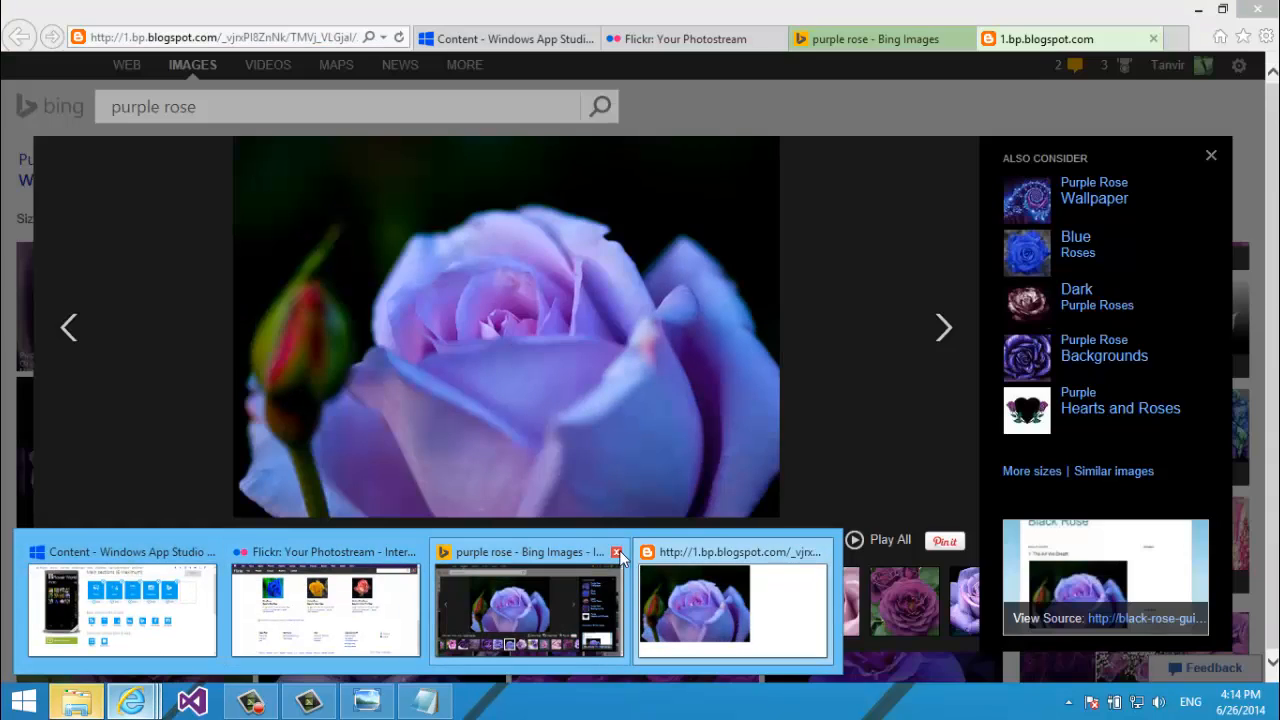
left_click(620, 555)
Close the blogspot rose image tab and open WhitePurpleRose.jpg in the browser.
left_click(614, 552)
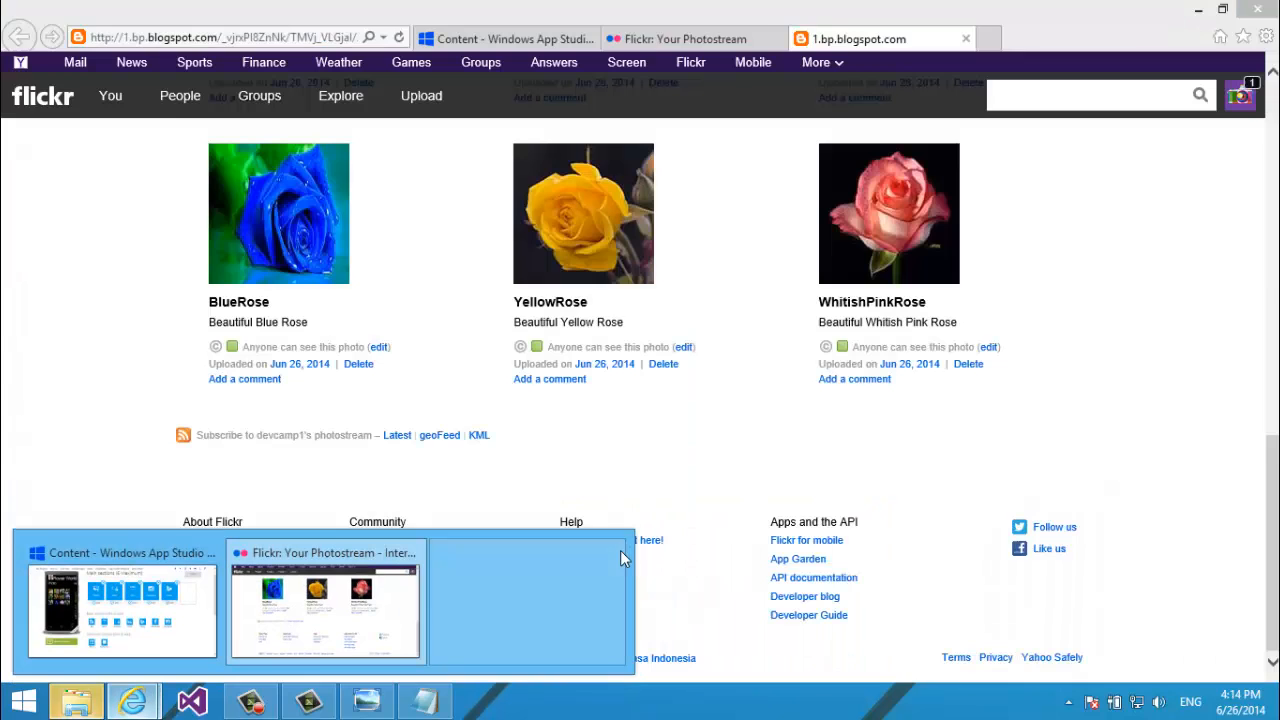
left_click(77, 700)
left_click_drag(1268, 110, 1111, 301)
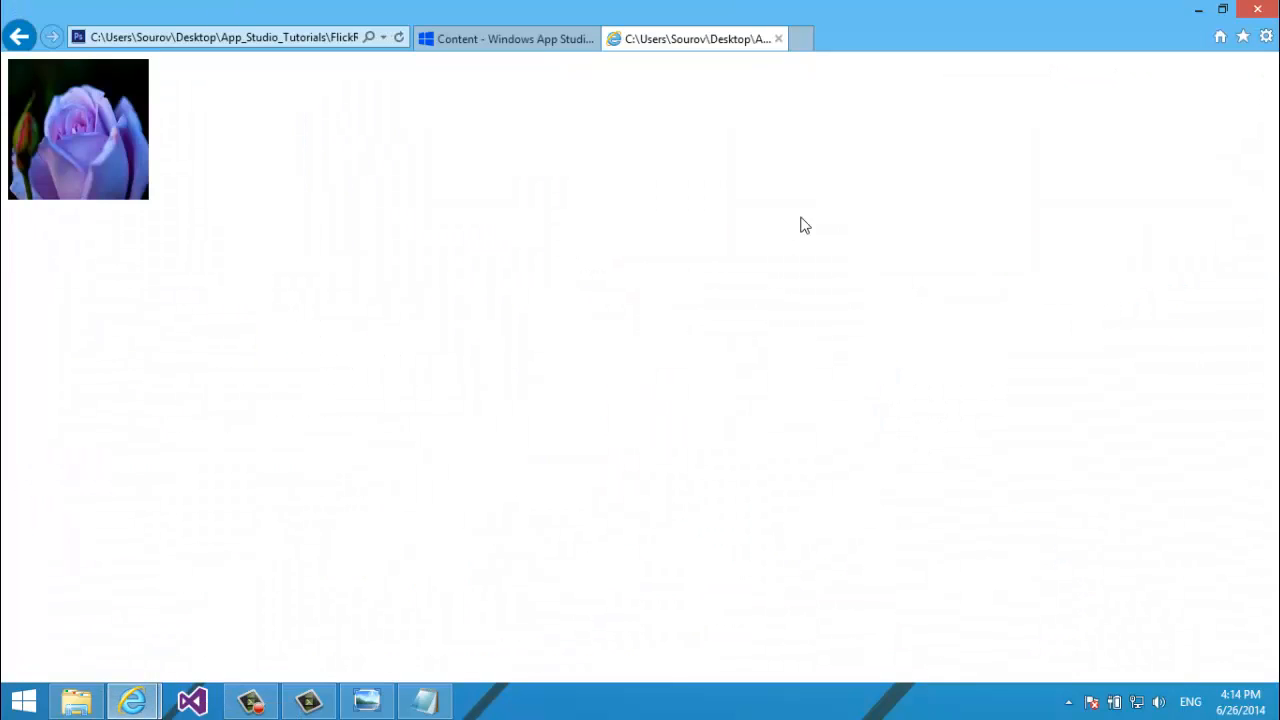
left_click(505, 38)
left_click(700, 38)
Go back to the Flickr photostream, briefly visiting the mail inbox.
left_click(18, 37)
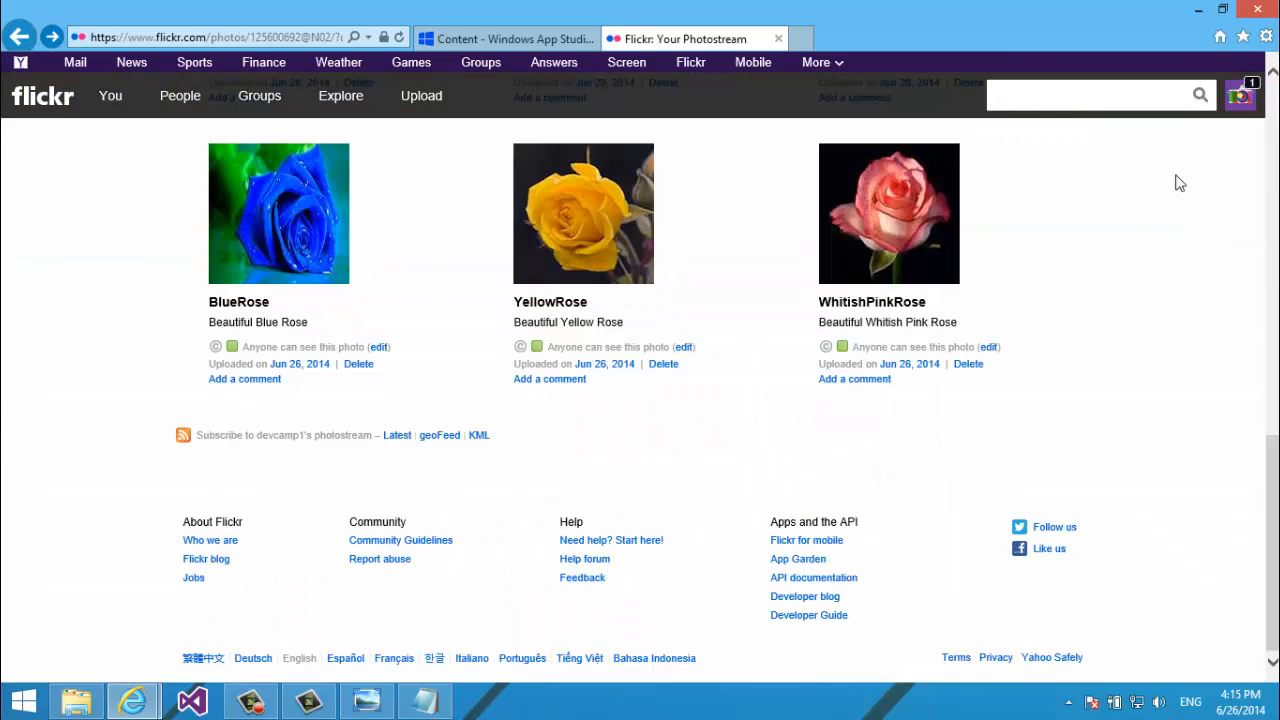
left_click_drag(1273, 545, 1273, 190)
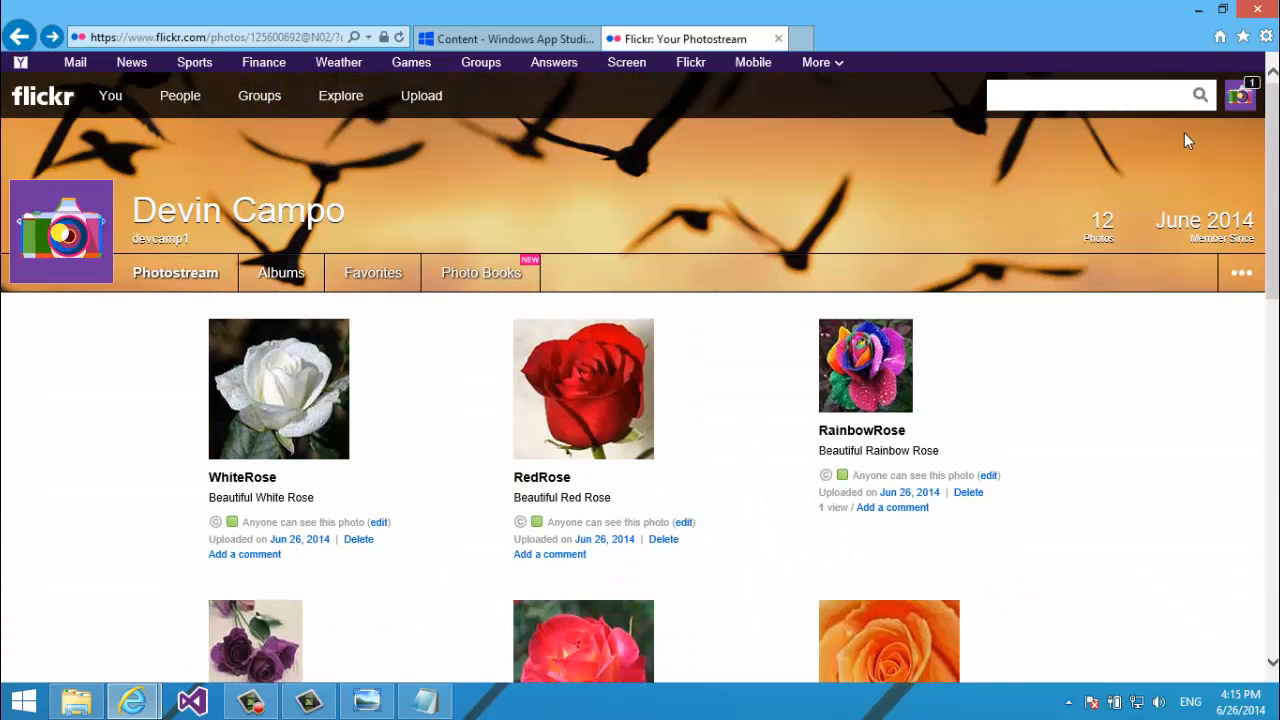
left_click(1249, 91)
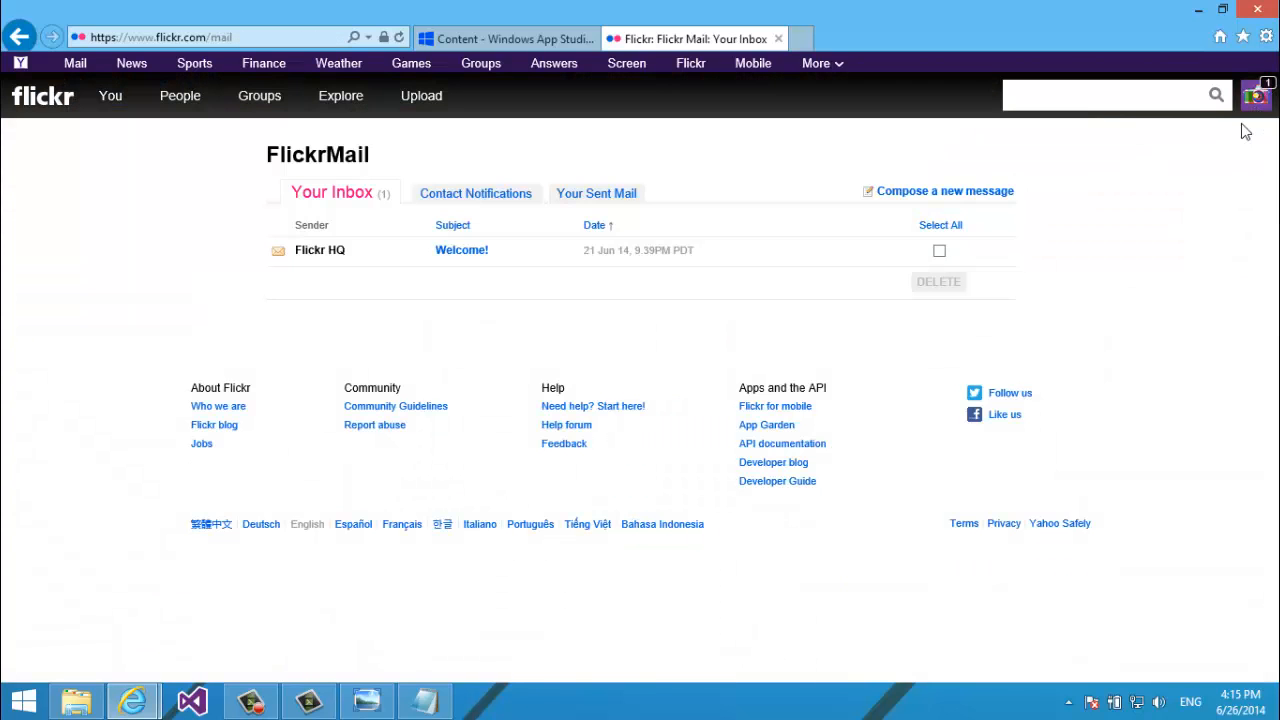
key("alt+Left")
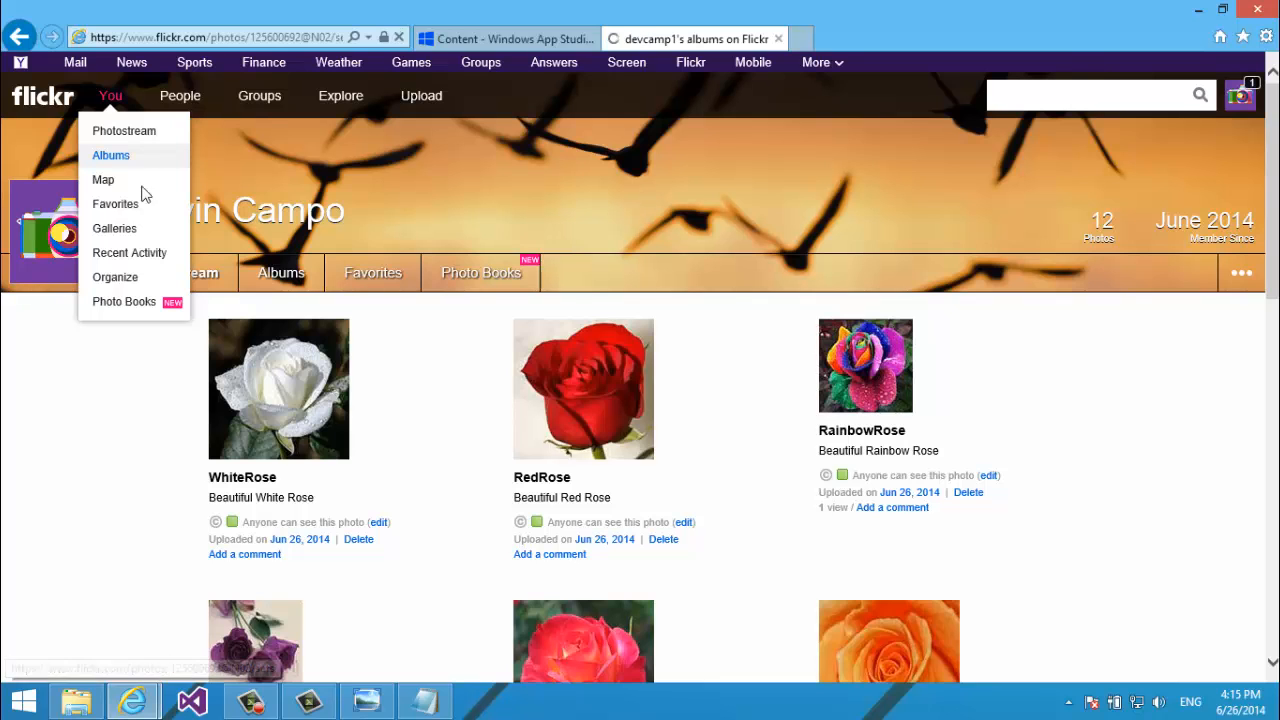
scroll(195, 296, "down", 3)
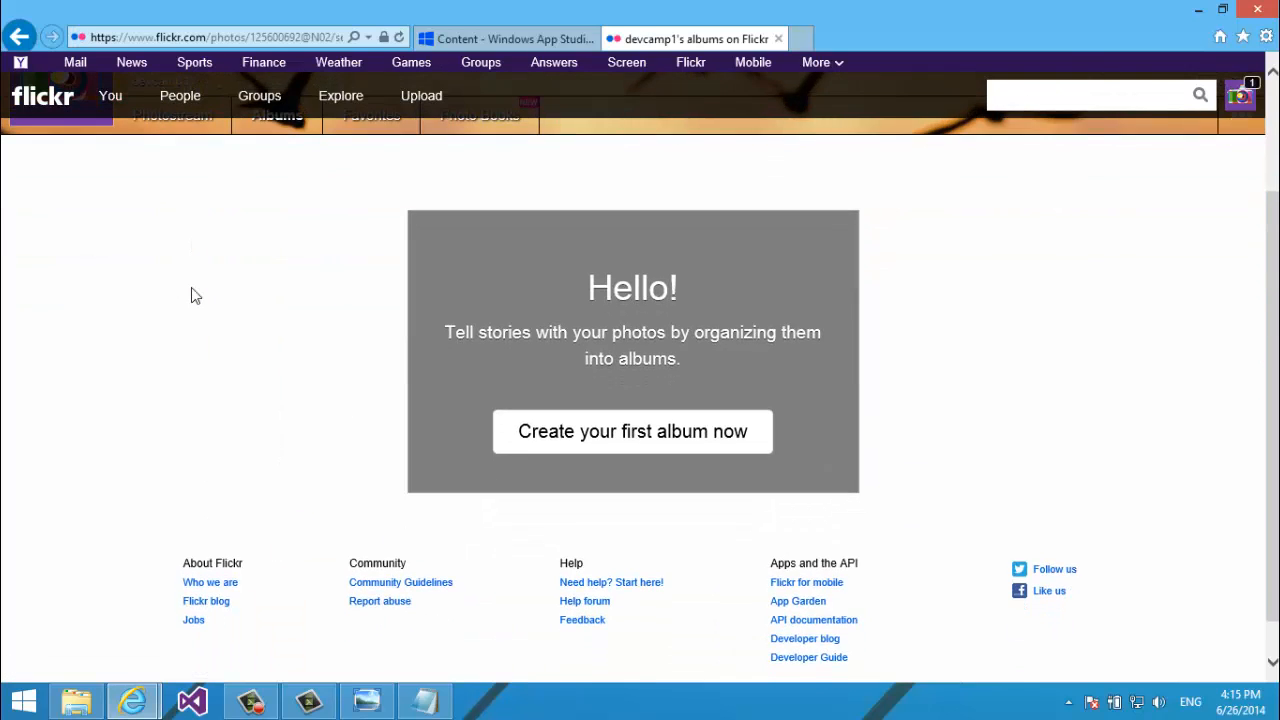
scroll(191, 287, "up", 1)
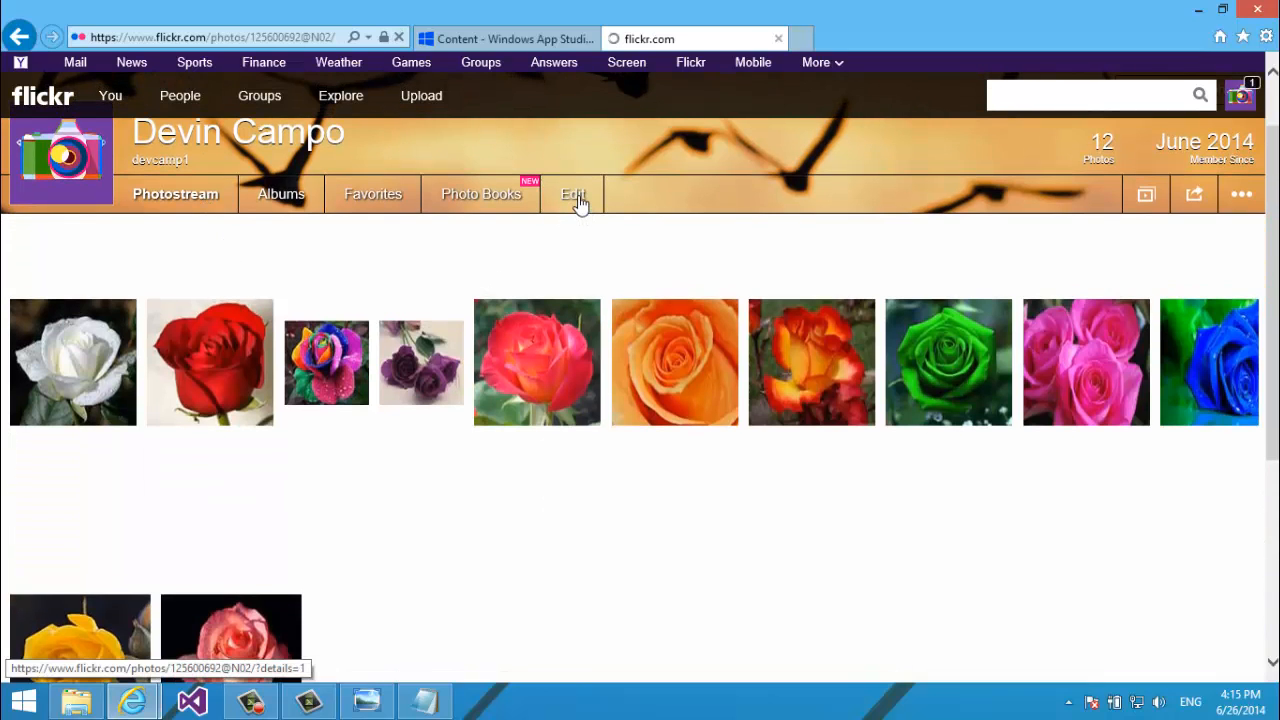
Show the photostream with titles and descriptions, and preview WhitePurpleRose.jpg in the browser.
left_click(574, 196)
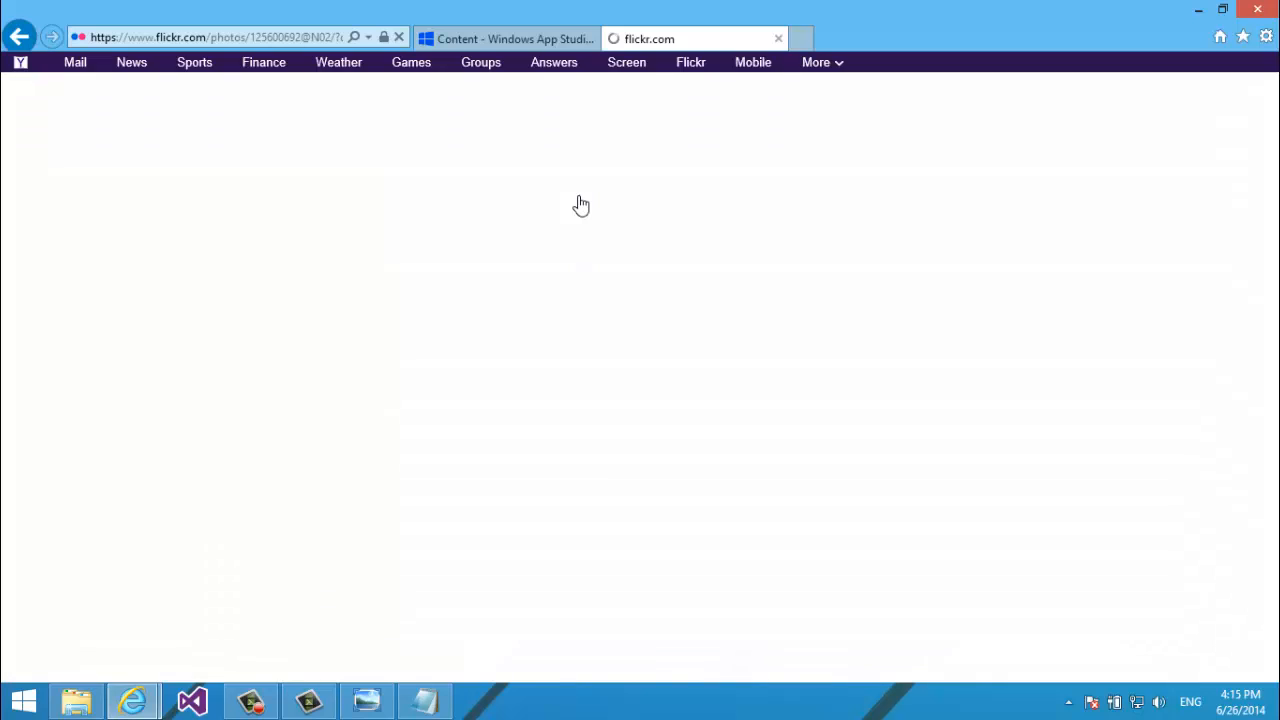
scroll(580, 205, "up", 5)
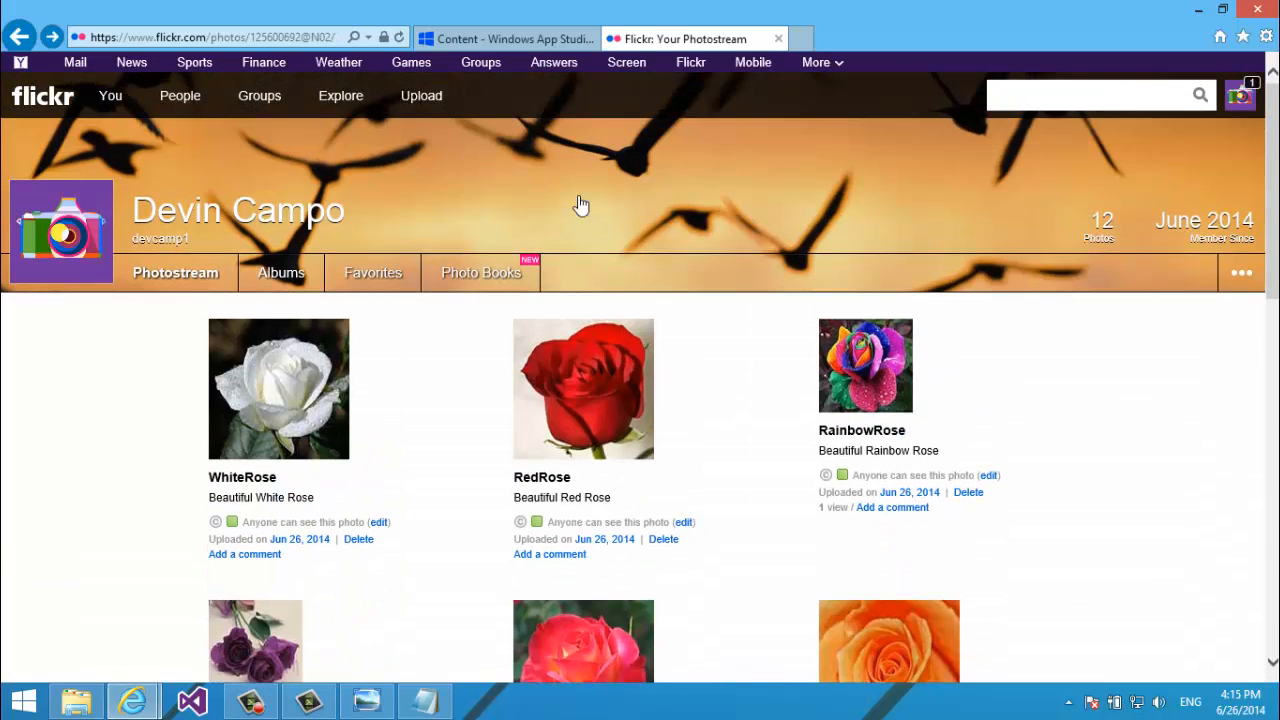
scroll(887, 250, "down", 2)
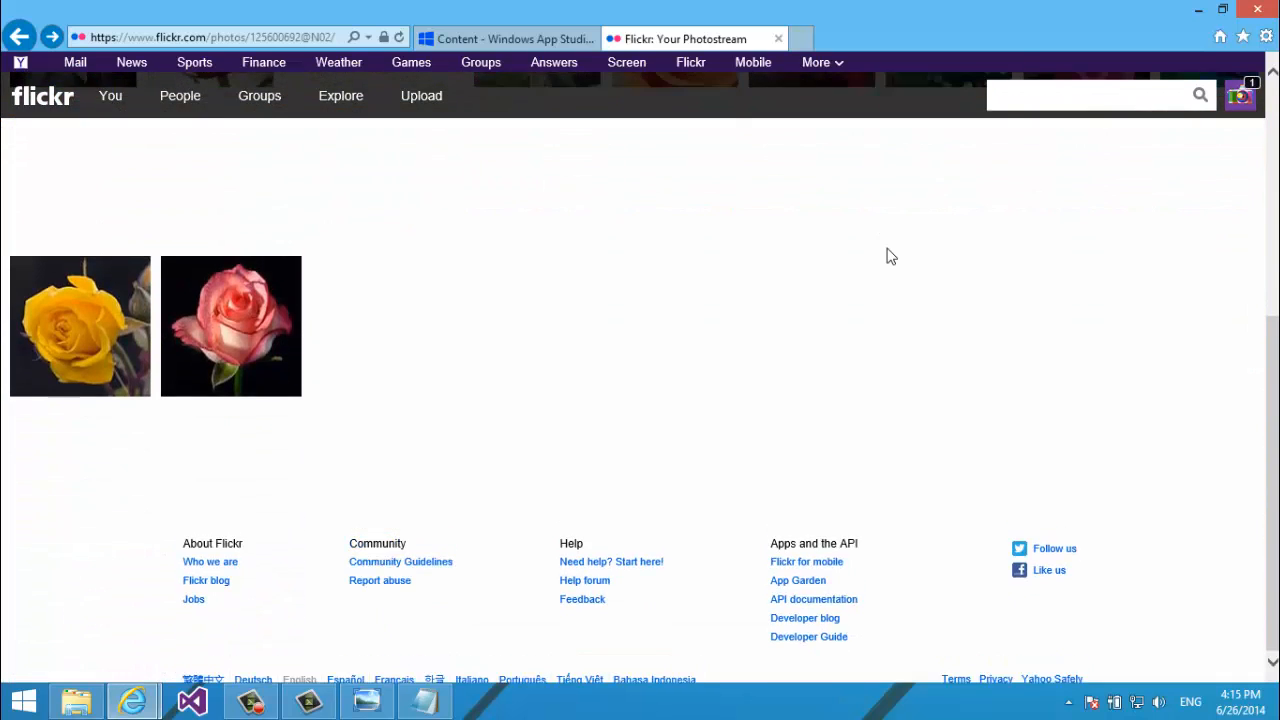
scroll(887, 250, "up", 4)
mouse_move(443, 437)
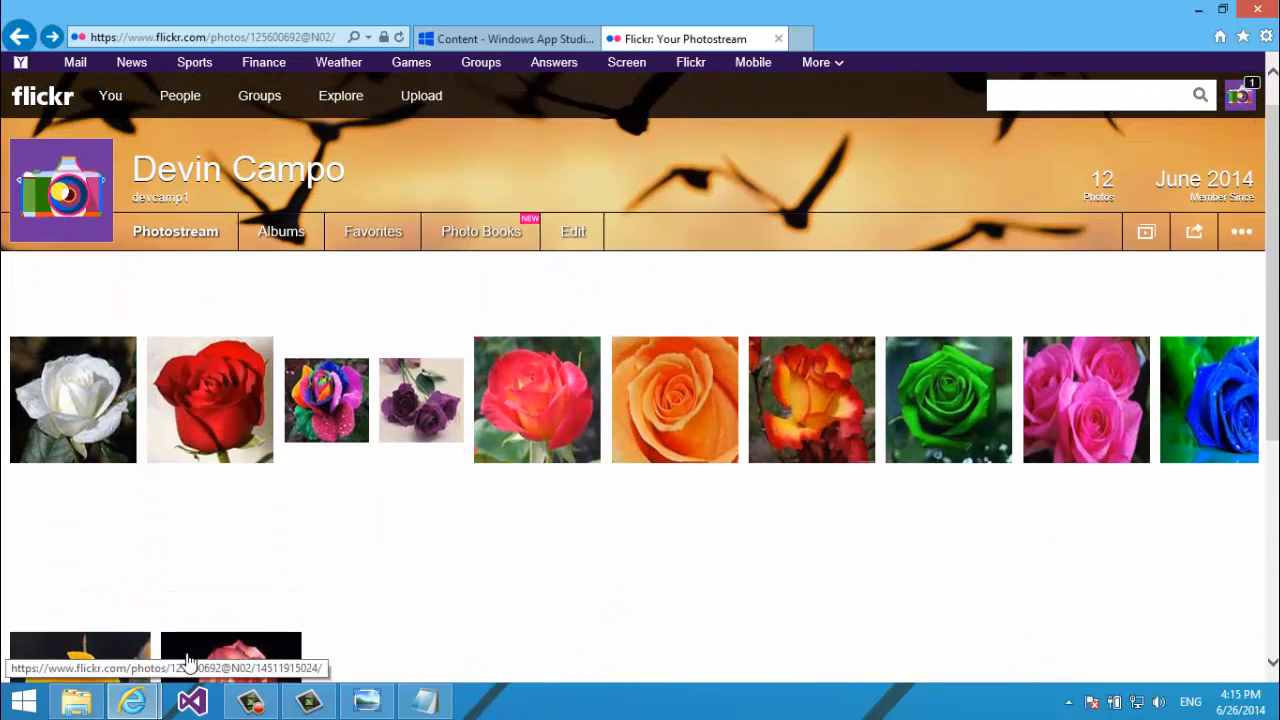
double_click(413, 488)
left_click(413, 492)
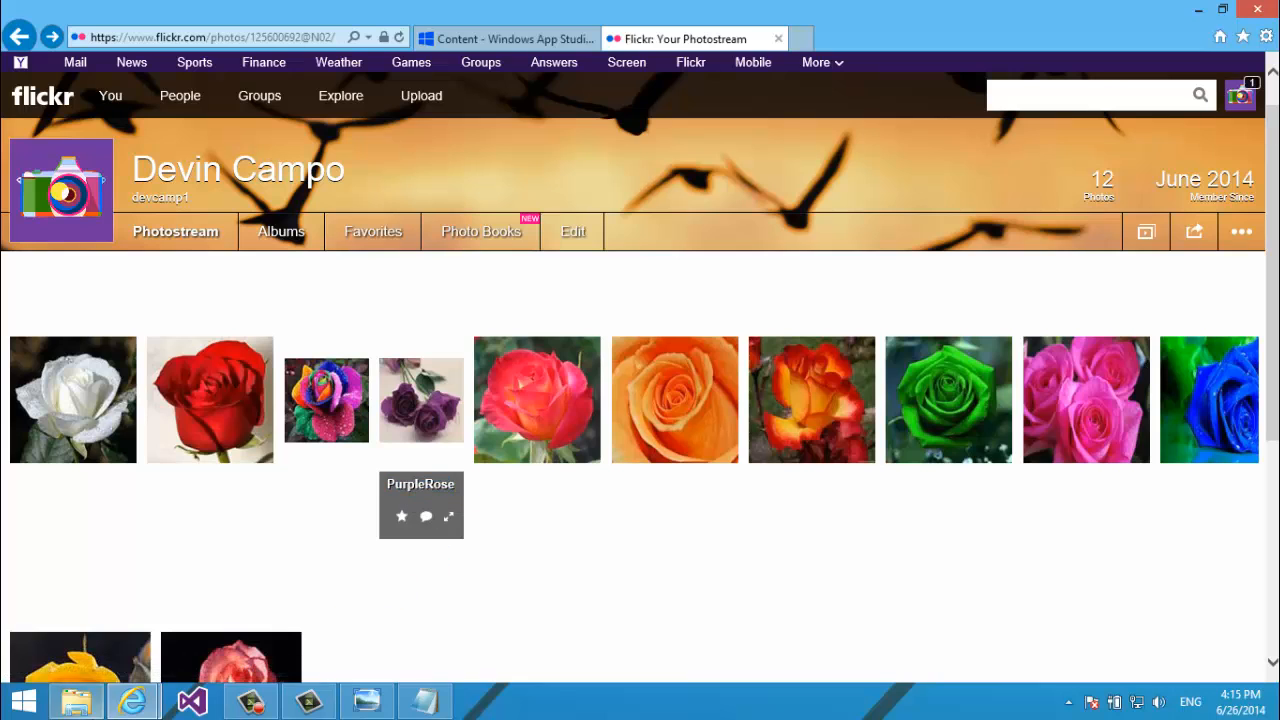
left_click(75, 712)
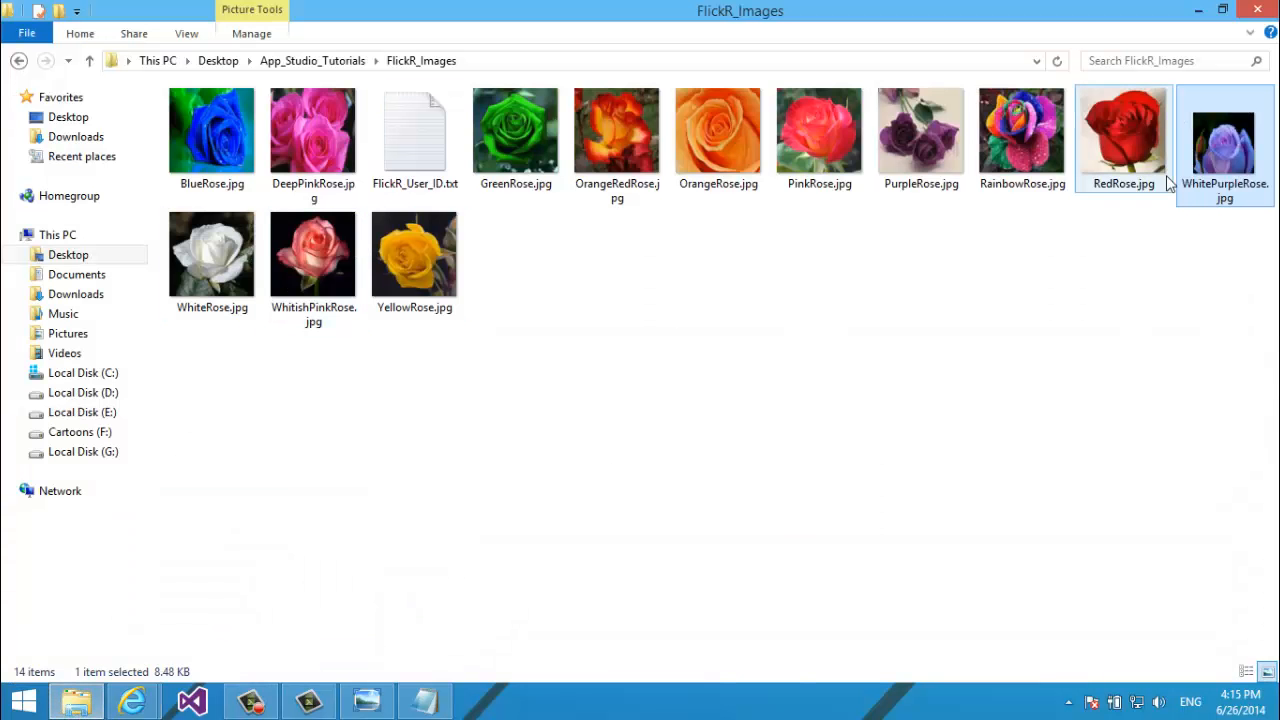
left_click_drag(1215, 150, 589, 643)
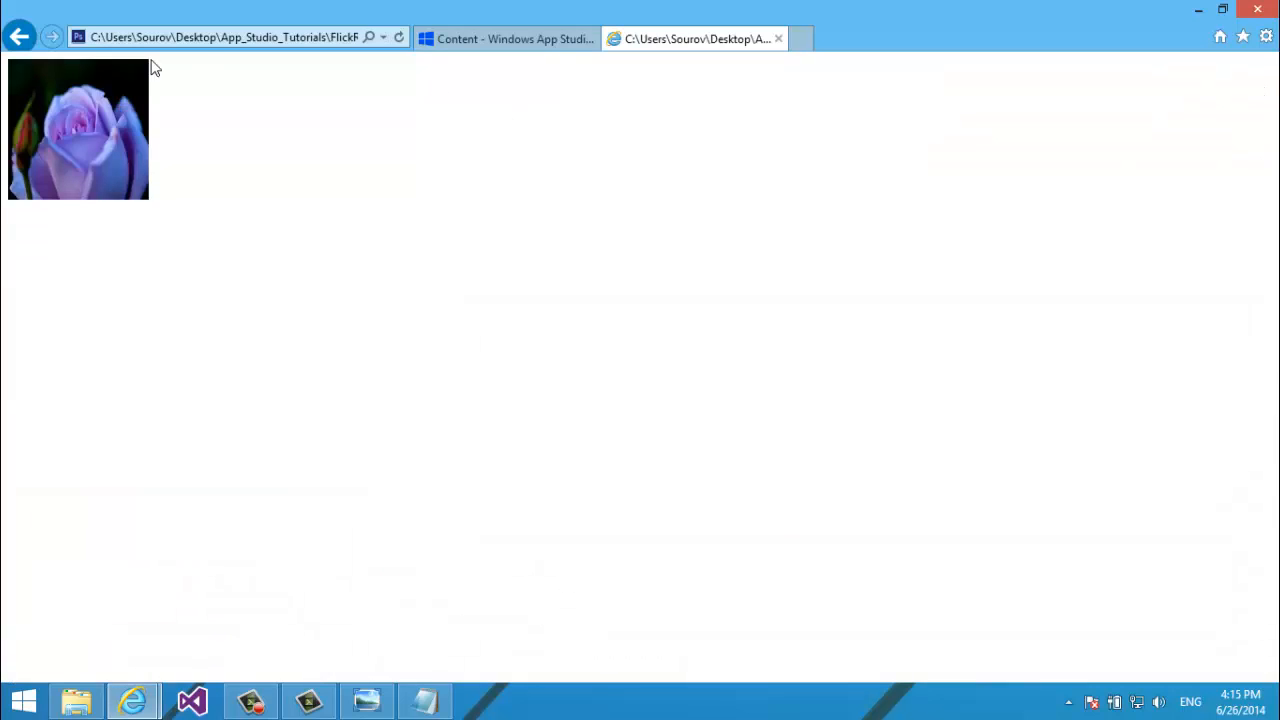
key("alt+Left")
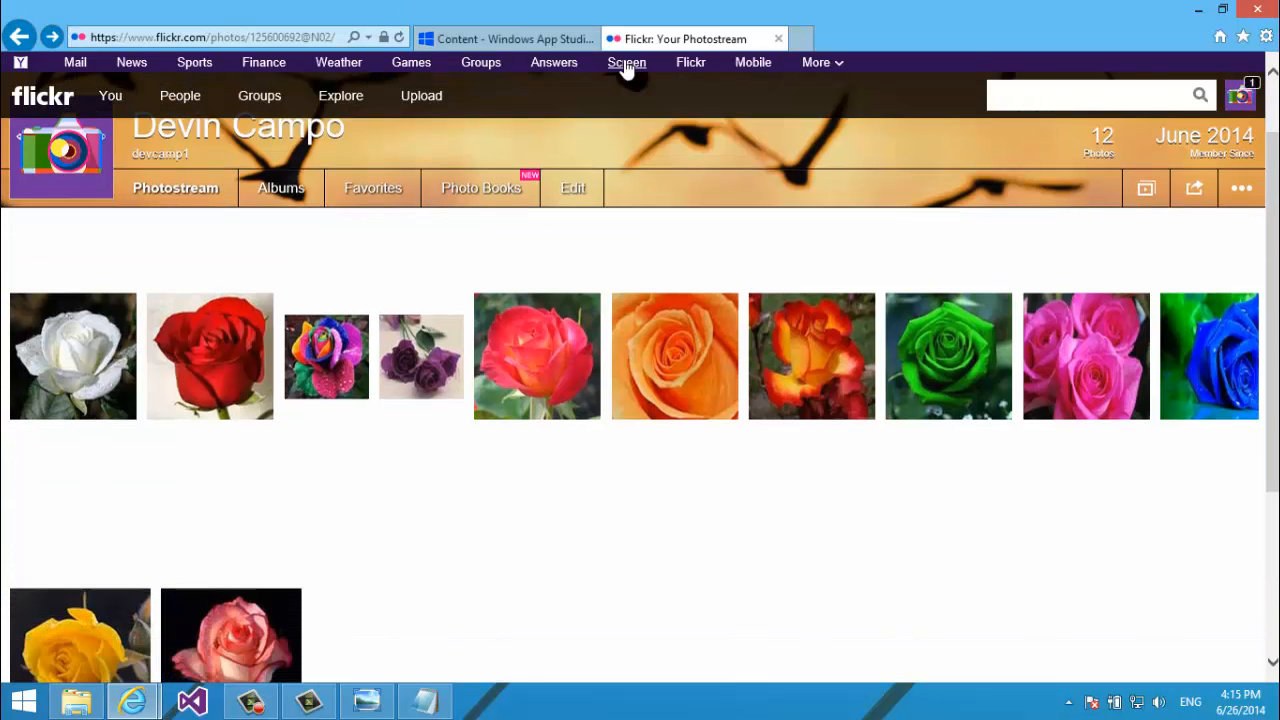
scroll(449, 185, "up", 1)
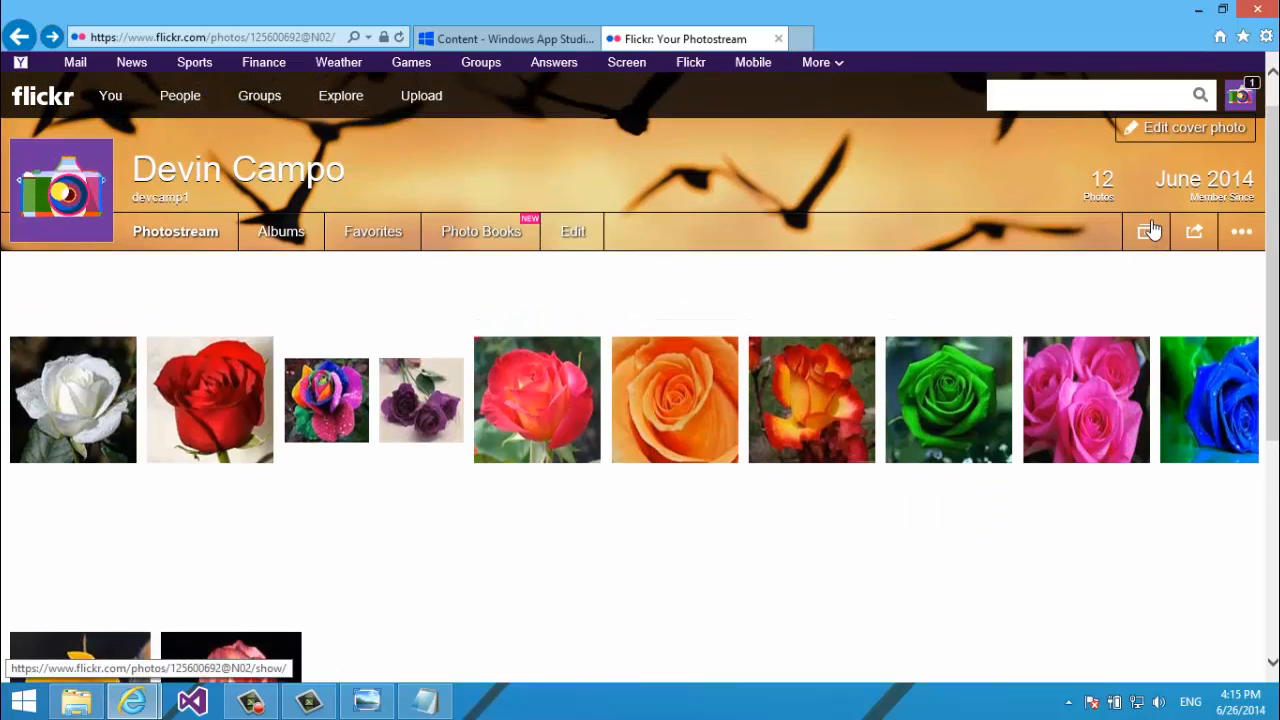
Look through the photostream's sharing and extra options menus.
left_click(1197, 233)
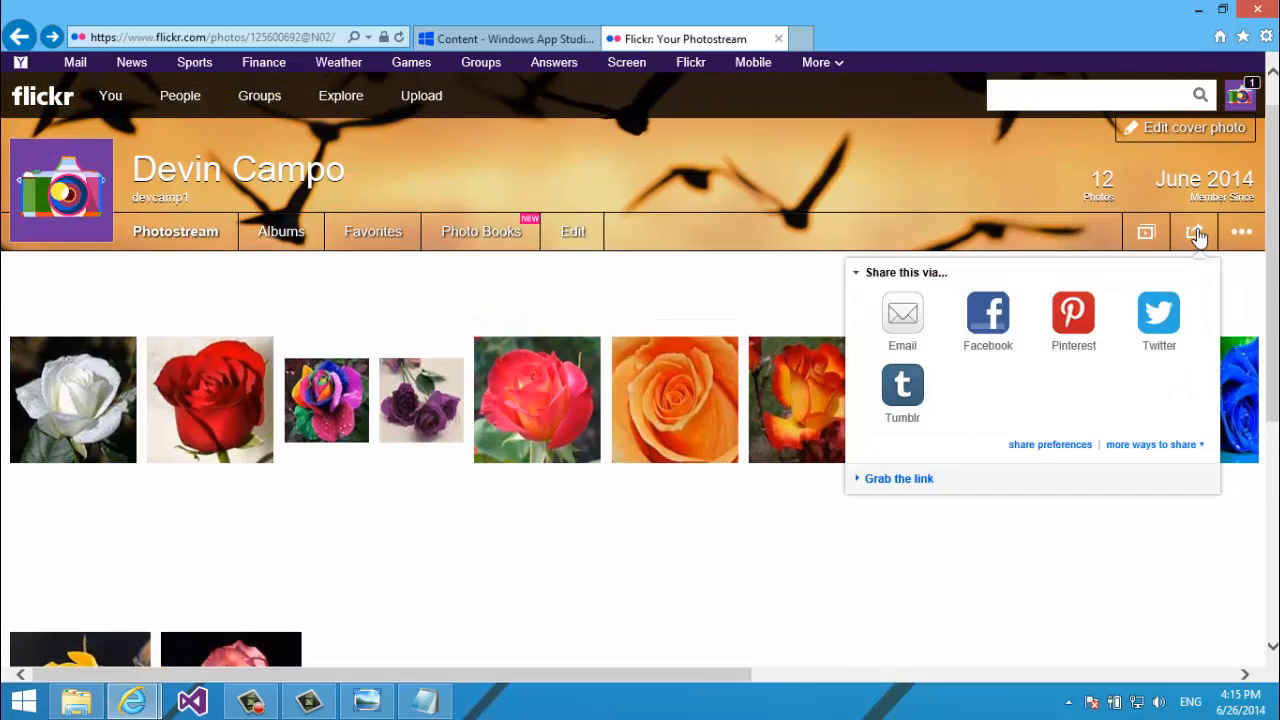
left_click(1228, 247)
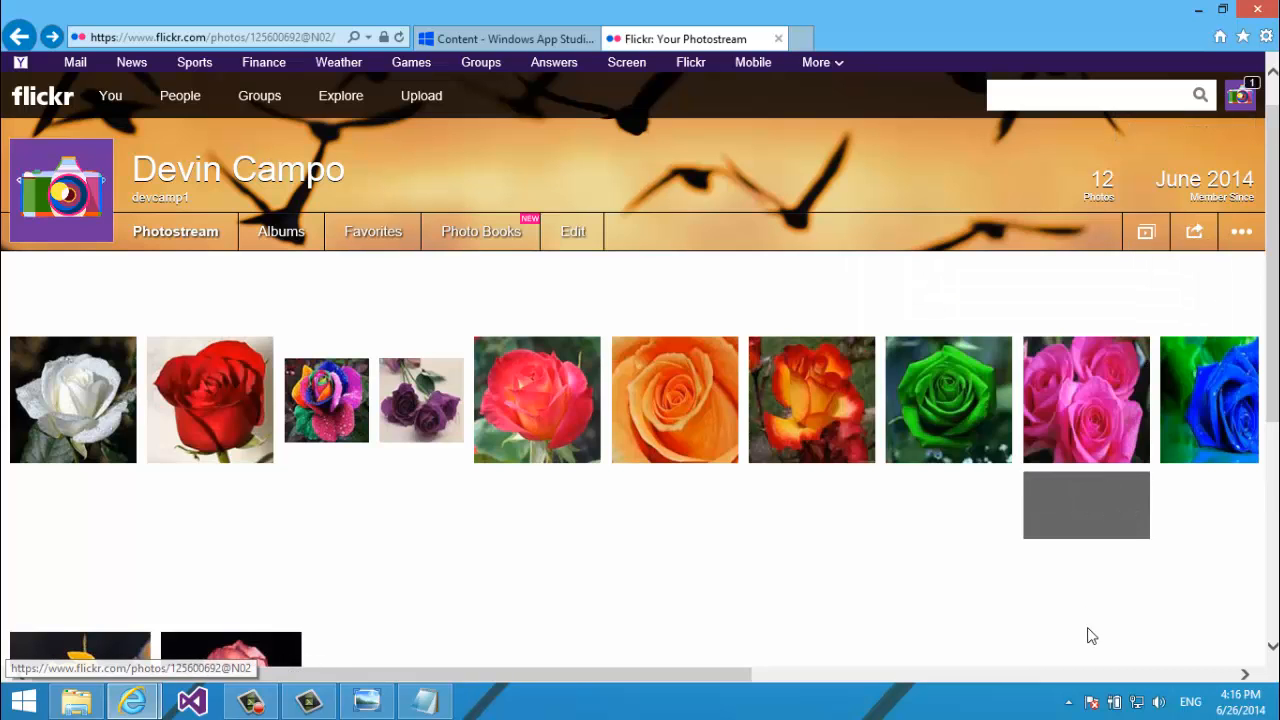
scroll(1077, 594, "down", 4)
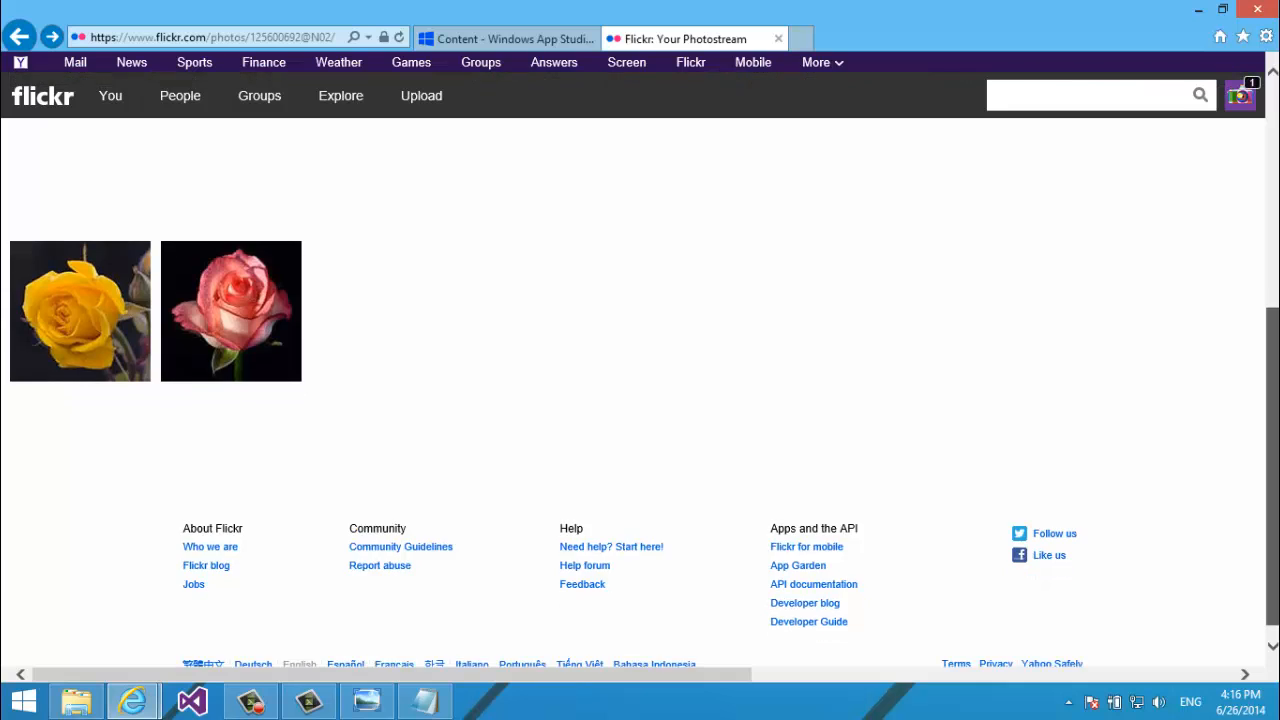
scroll(1229, 394, "up", 3)
left_click_drag(1272, 300, 1220, 195)
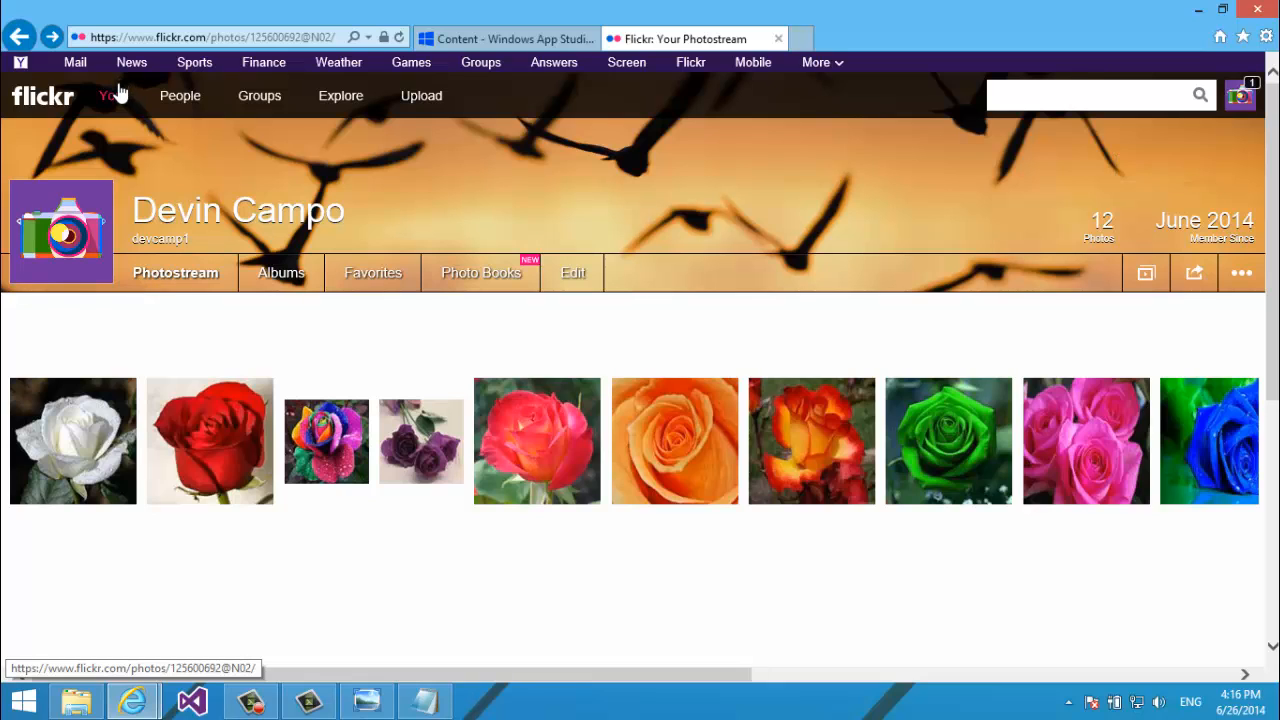
mouse_move(120, 106)
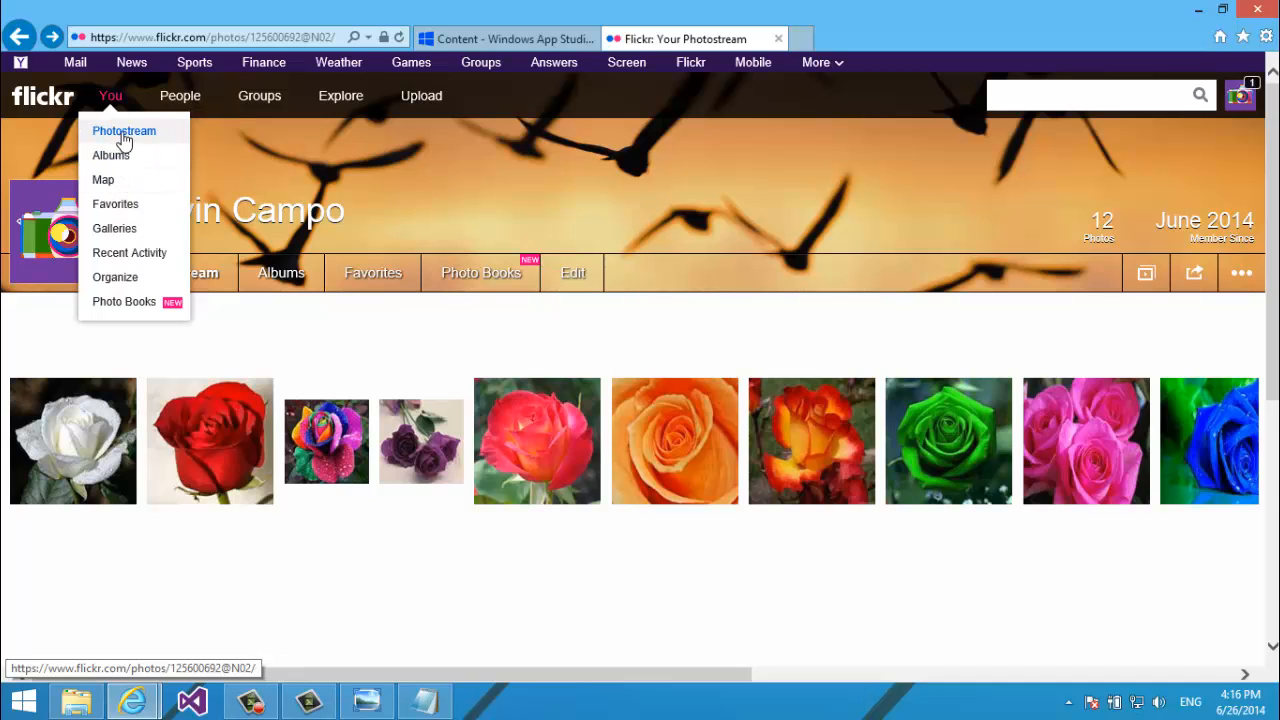
mouse_move(165, 108)
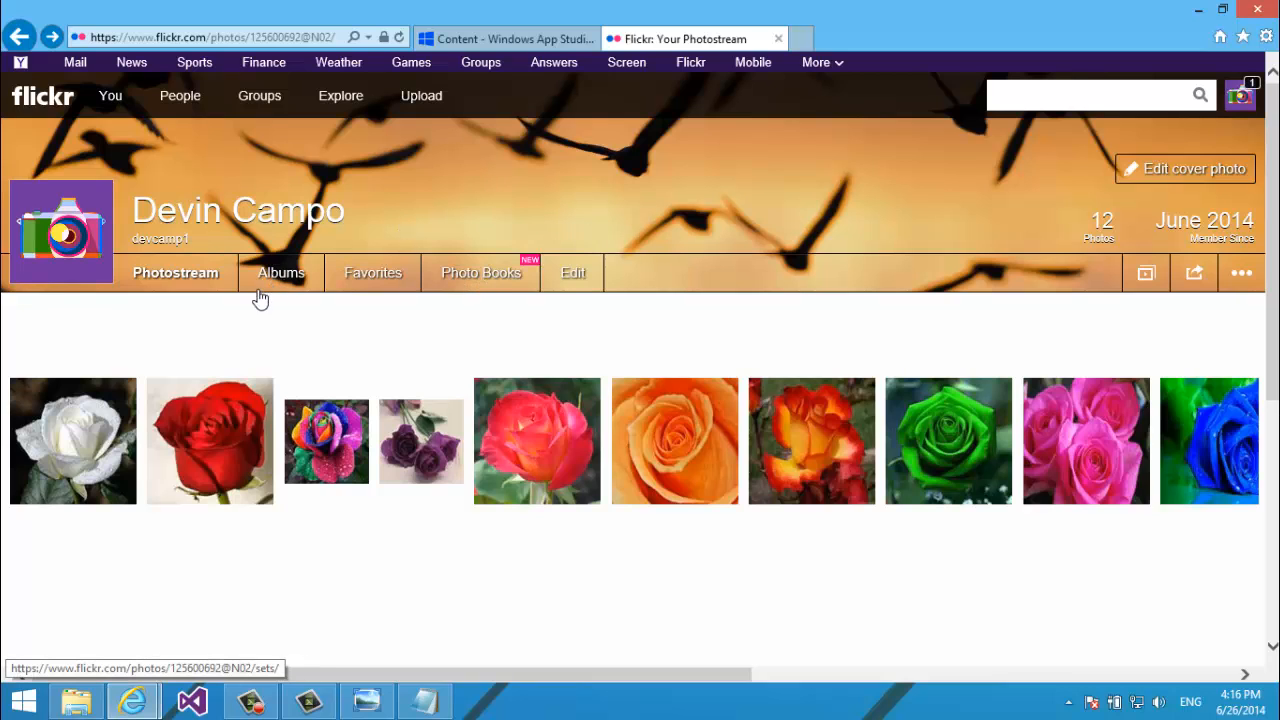
Check the rose photo link options, open the GreenRose photo page, then the upload page.
right_click(251, 336)
left_click(53, 656)
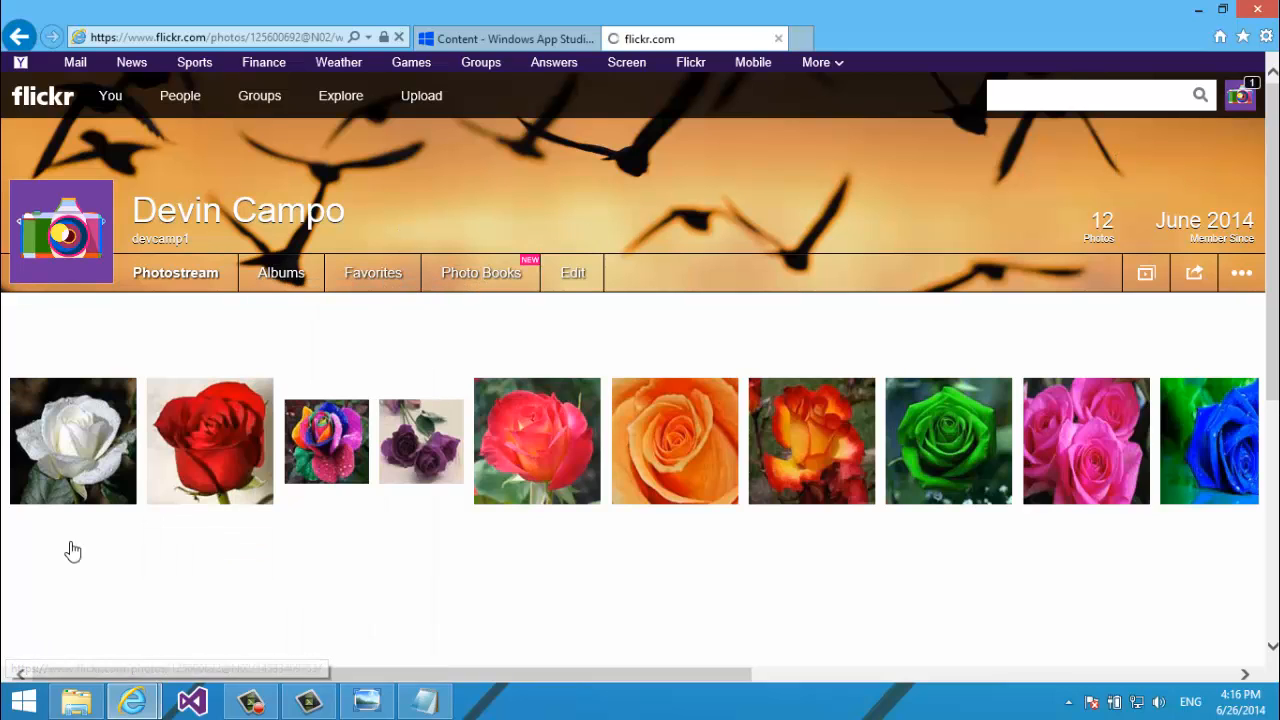
right_click(172, 278)
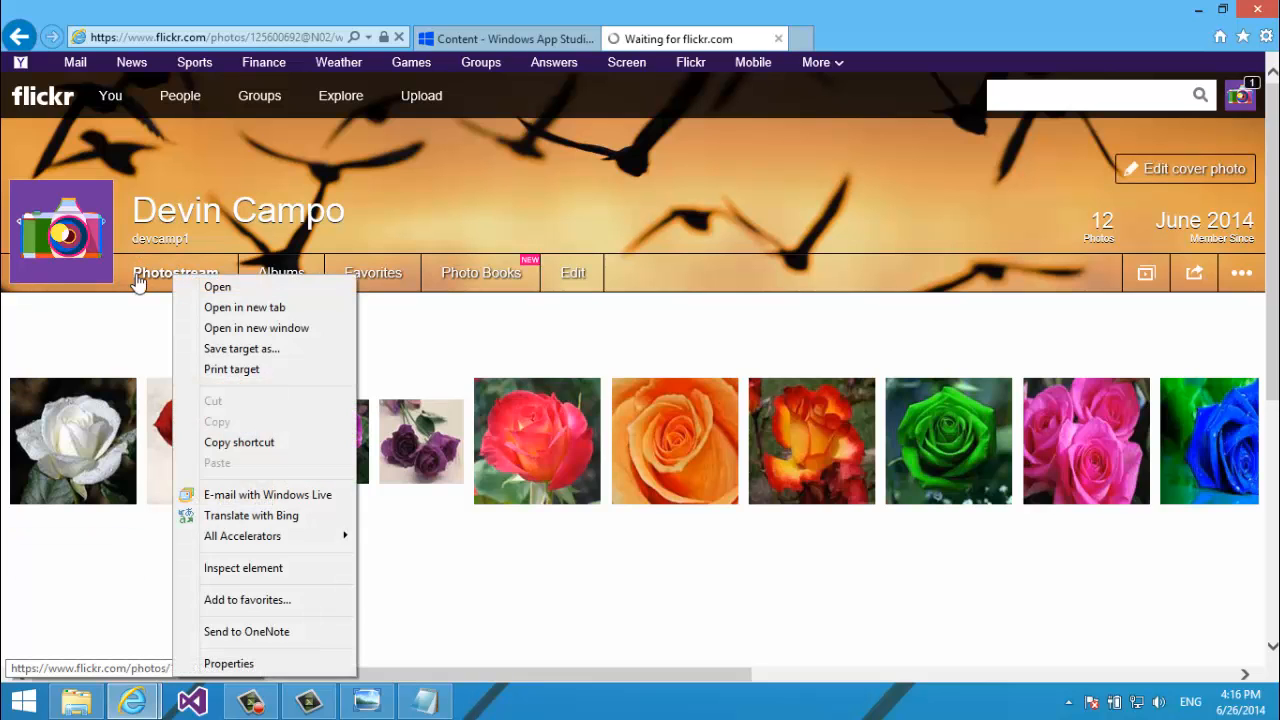
left_click(138, 284)
scroll(396, 358, "down", 1)
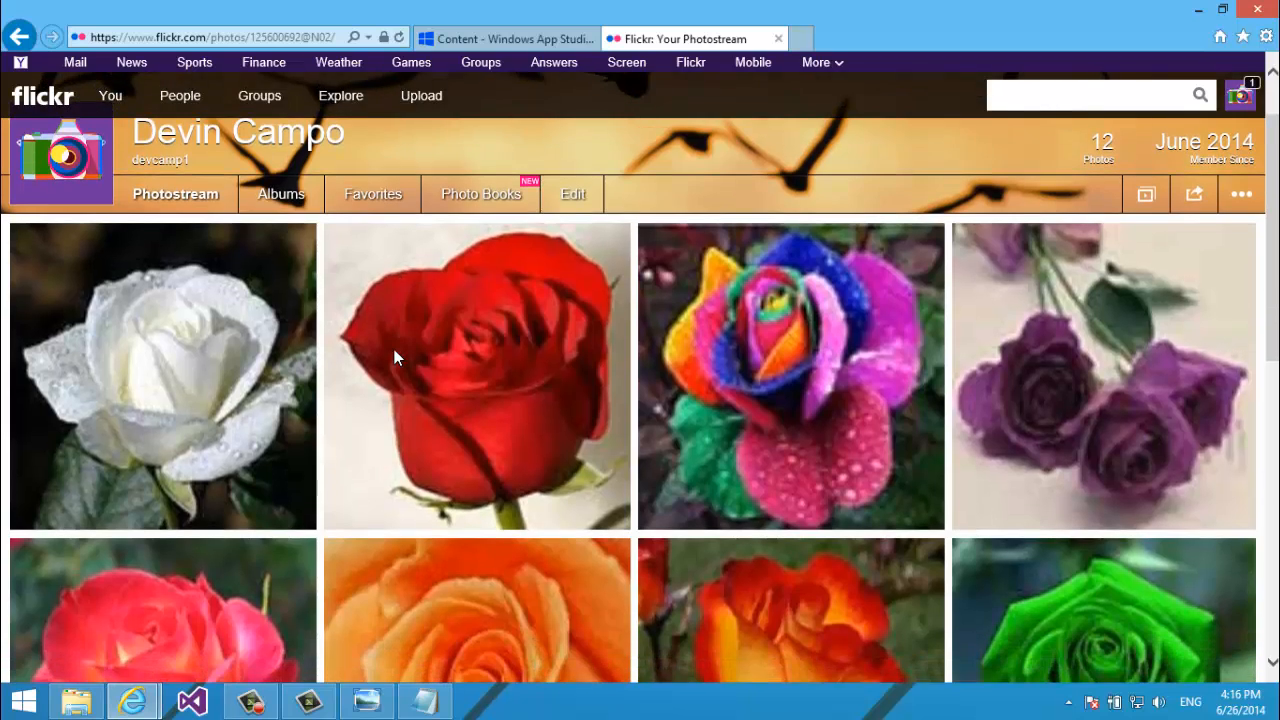
scroll(396, 358, "up", 3)
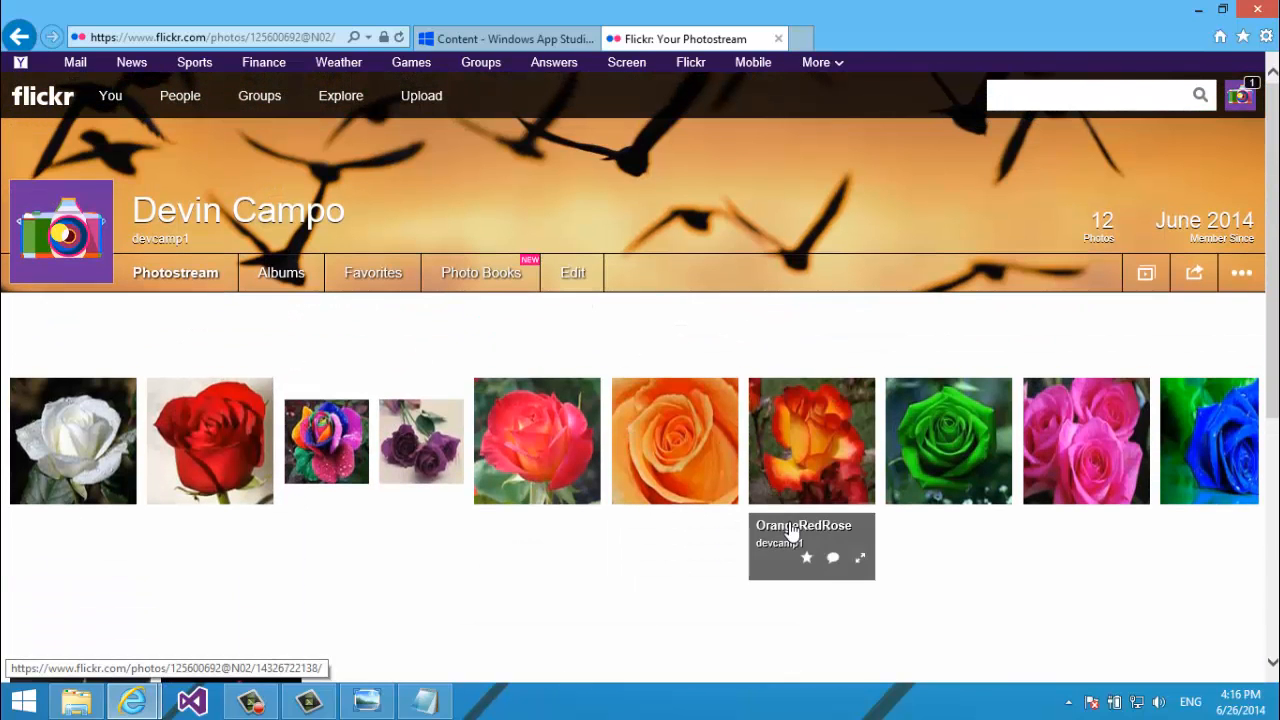
left_click(921, 425)
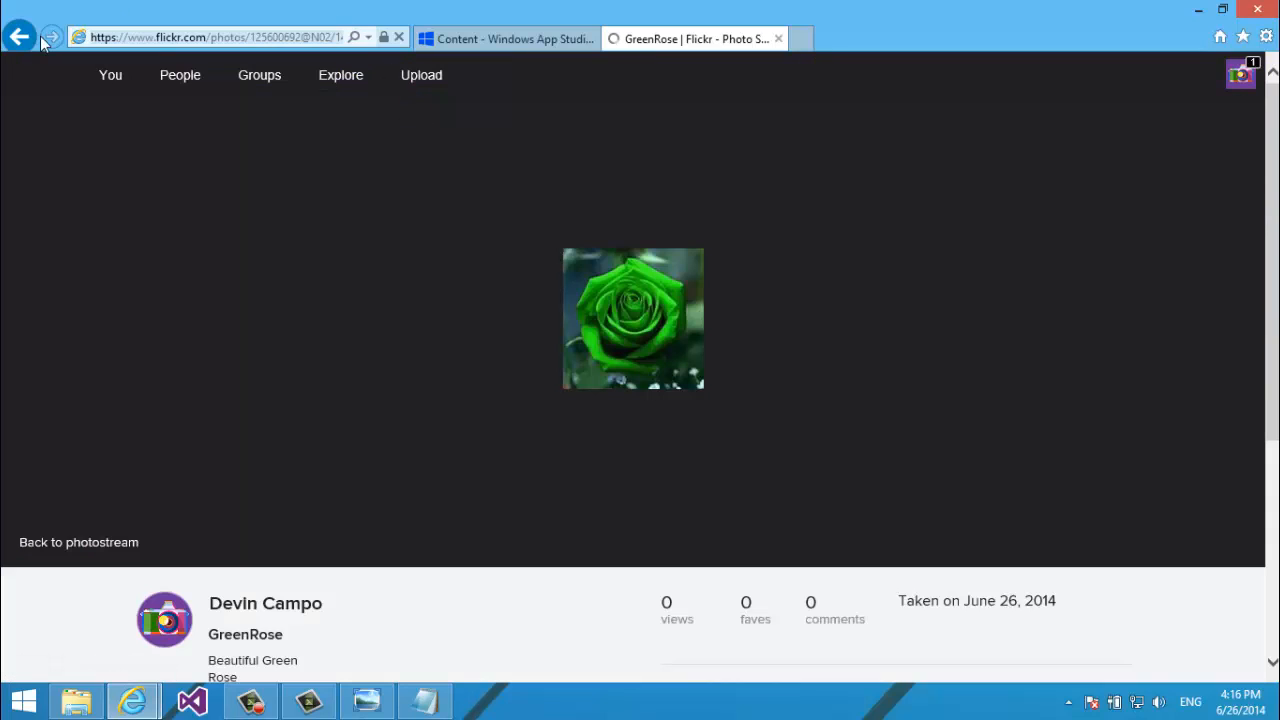
left_click(436, 88)
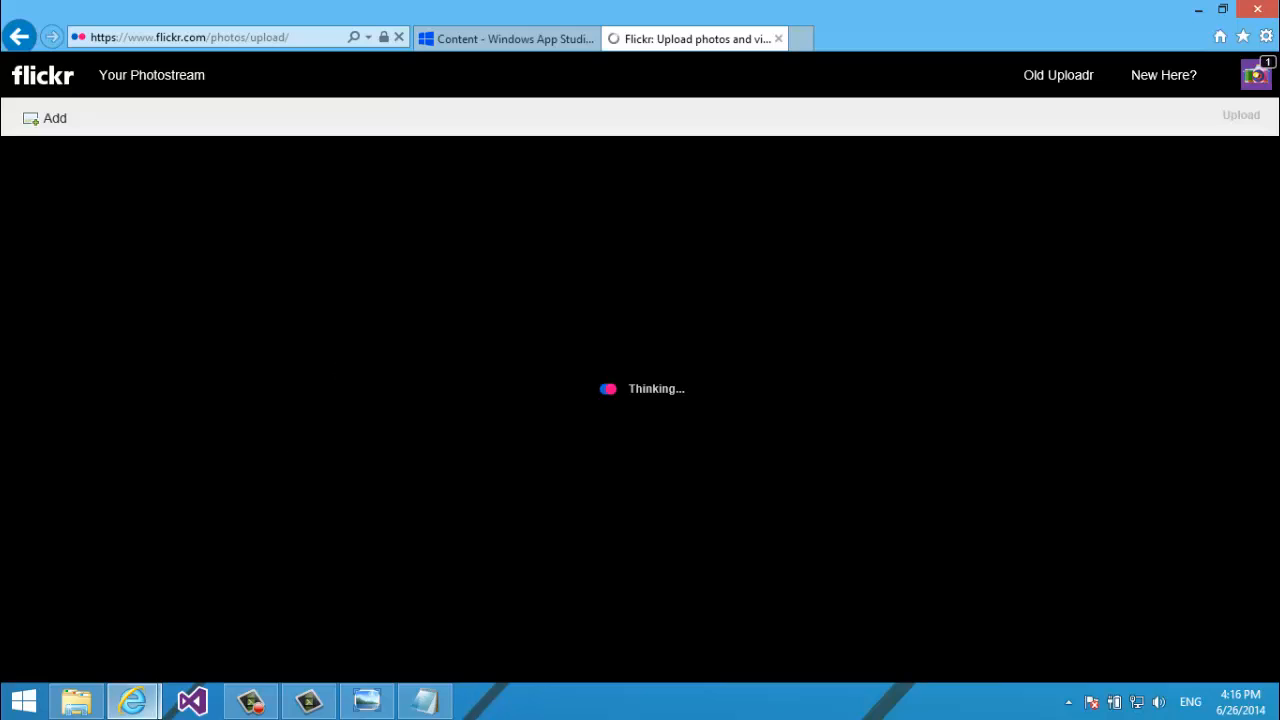
Drag WhitePurpleRose.jpg into the uploader, describe it 'White Purple Image', and publish it publicly.
left_click(76, 701)
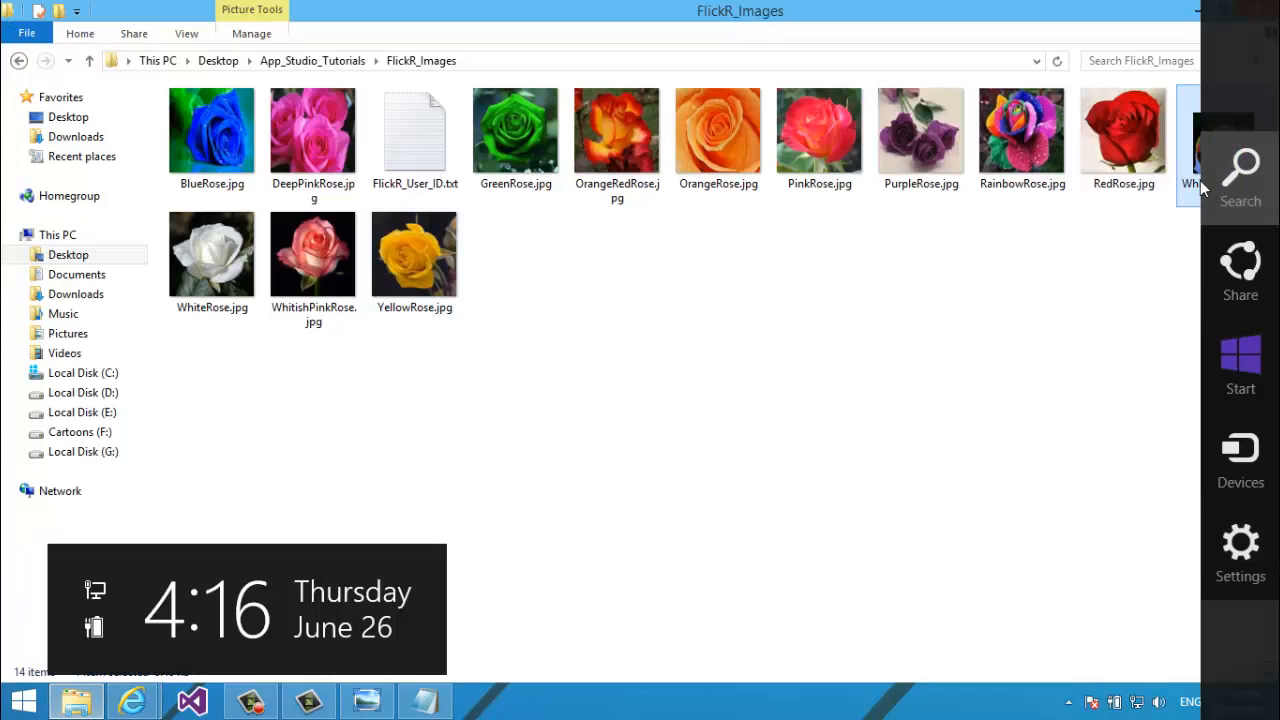
left_click_drag(1265, 128, 360, 536)
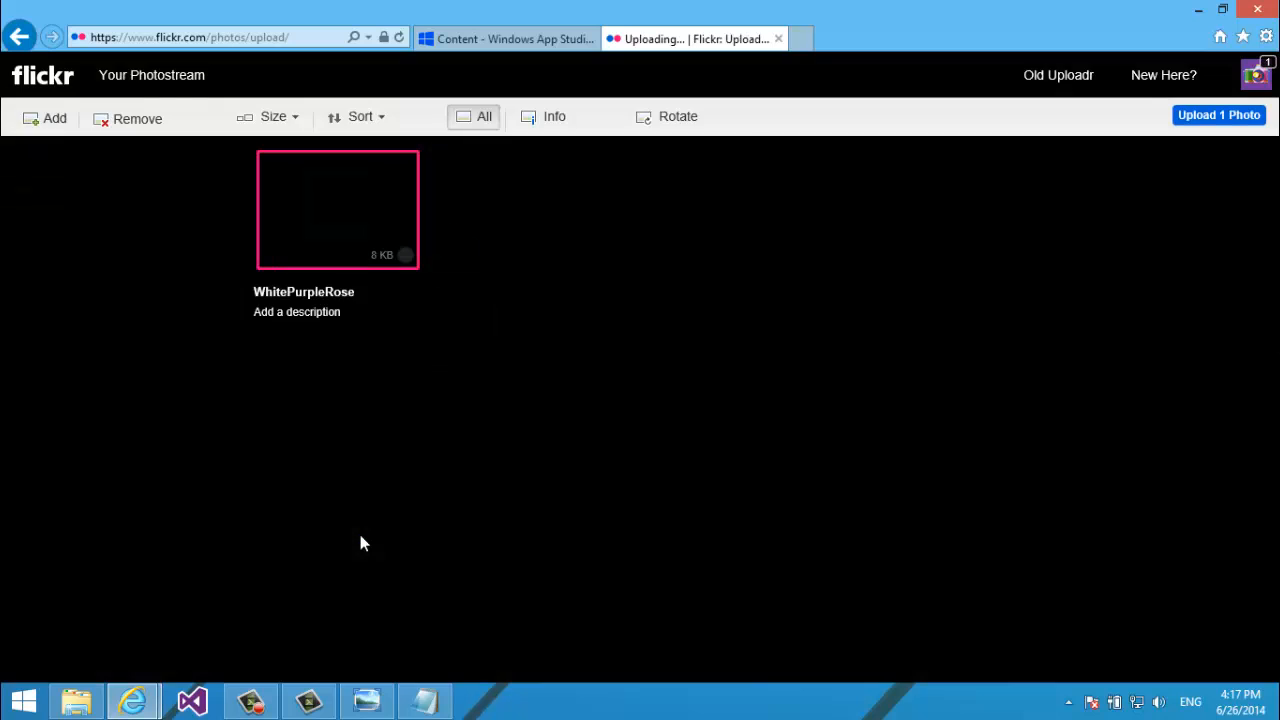
left_click(305, 313)
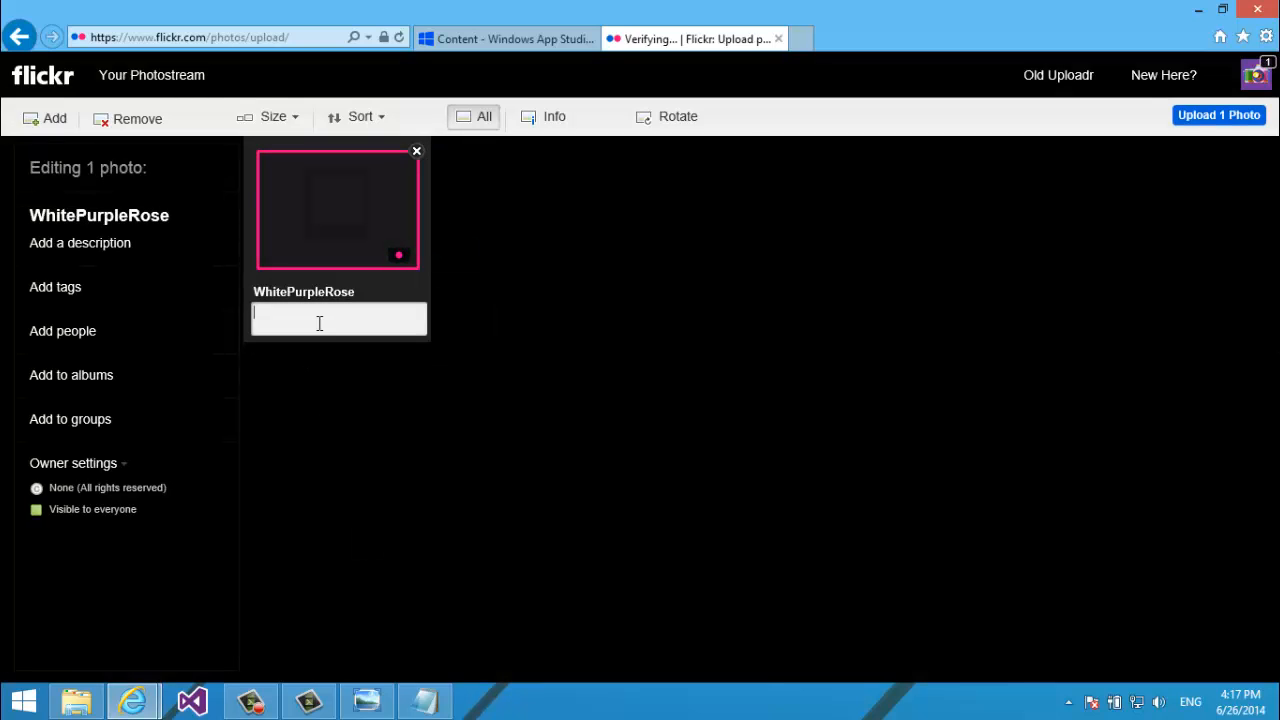
type("White Purple")
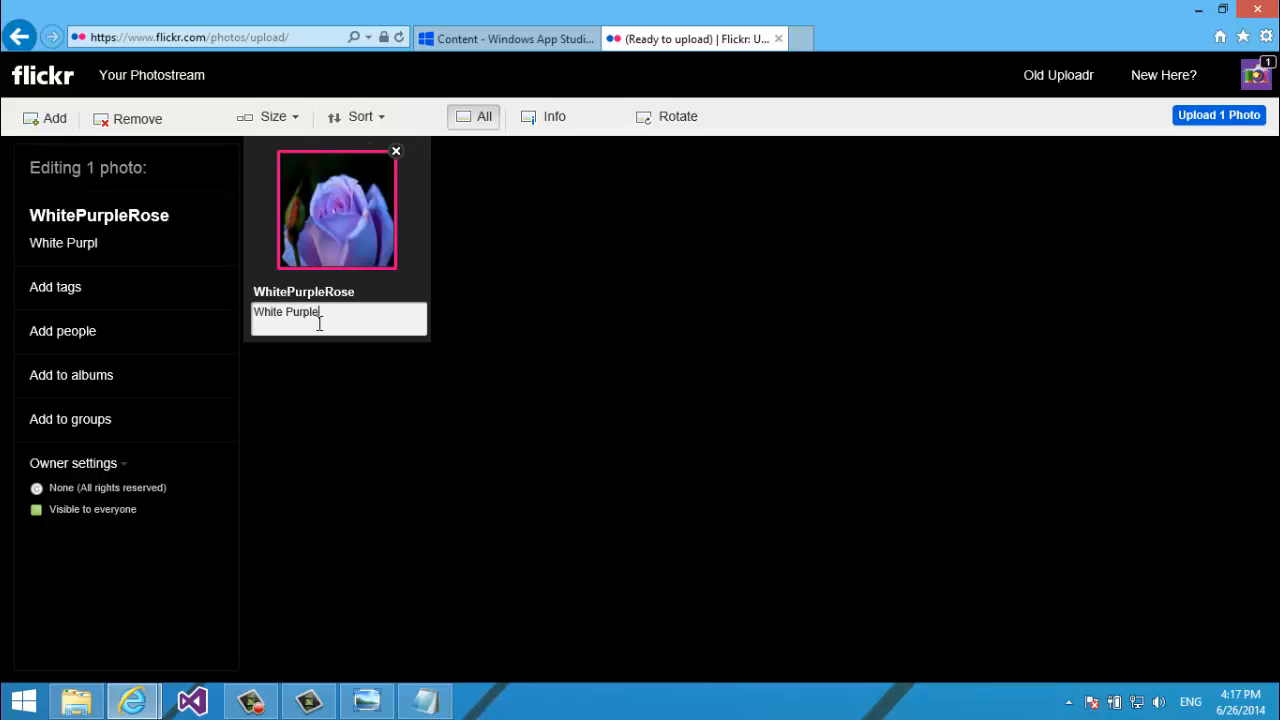
type(" Image")
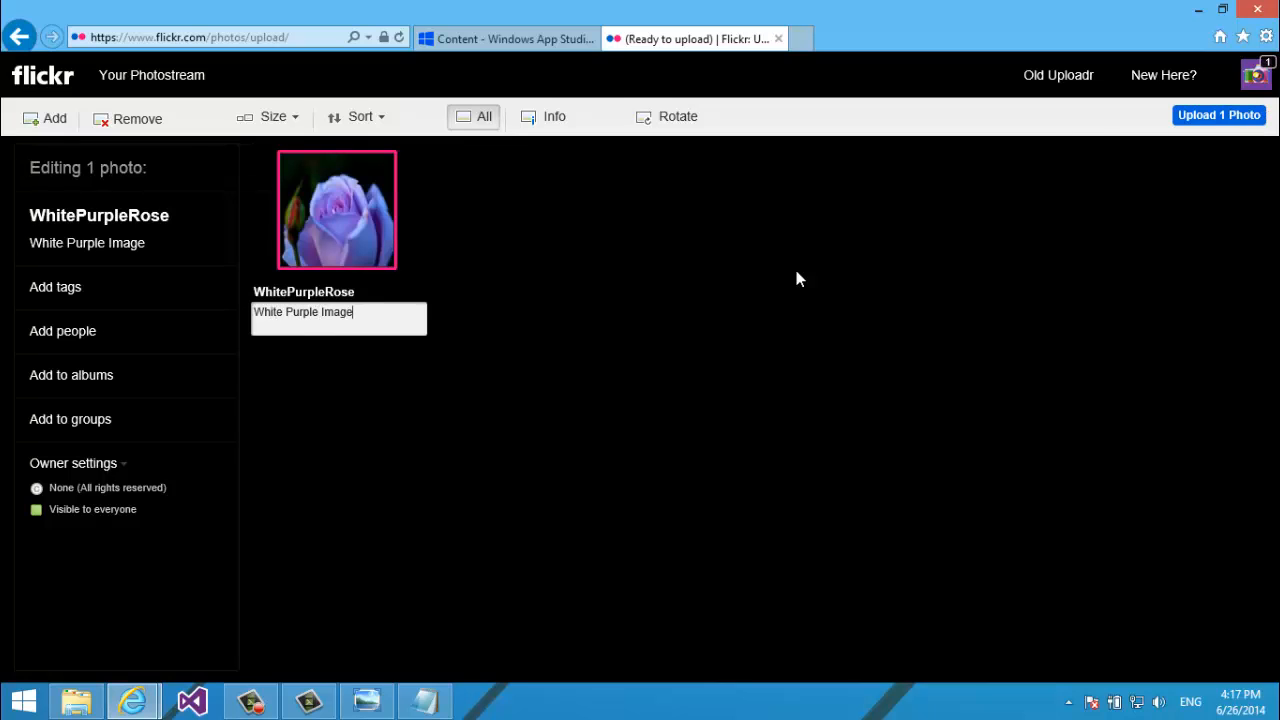
left_click(528, 295)
left_click(1207, 113)
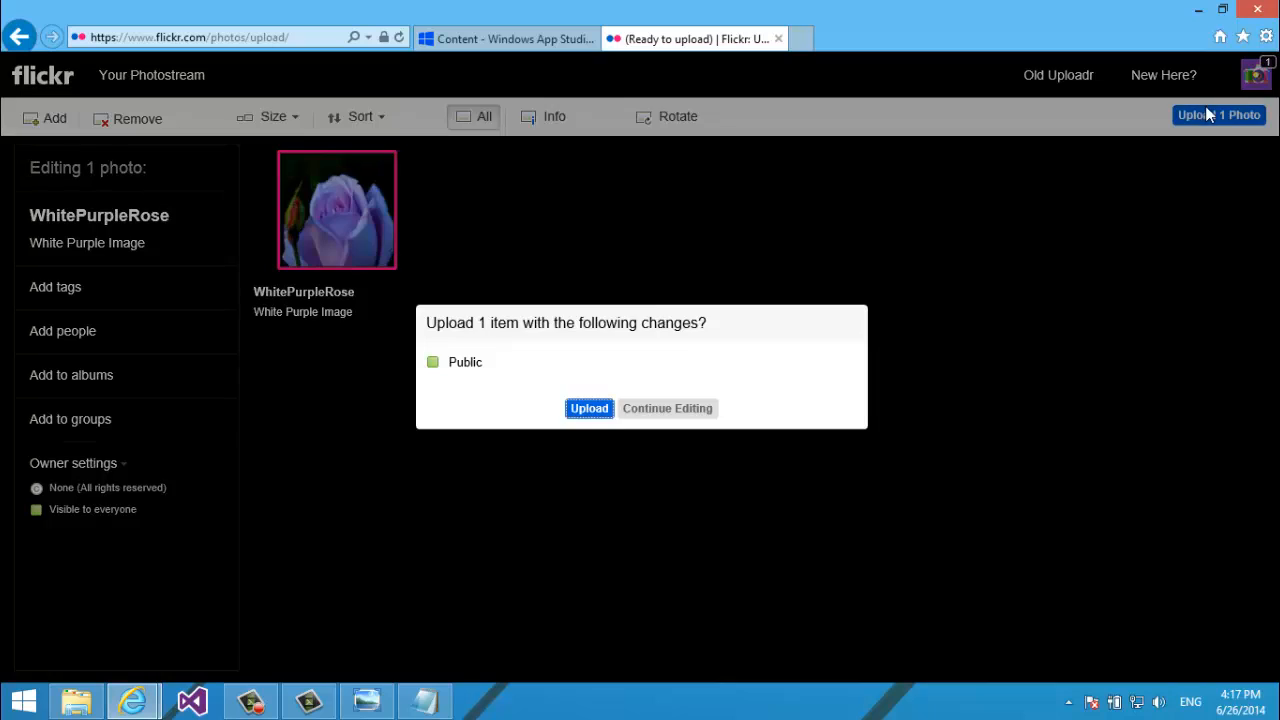
left_click(591, 410)
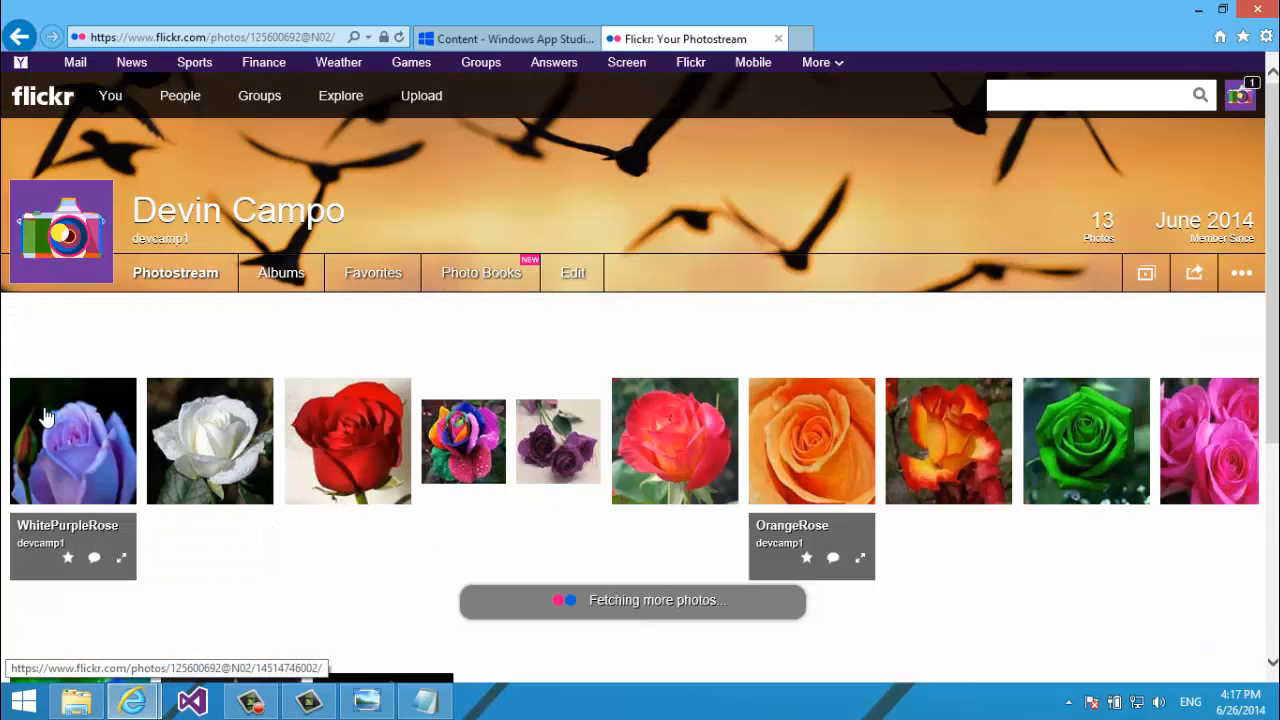
Select the account's user ID after /photos/ in the photostream's web address.
scroll(330, 672, "down", 4)
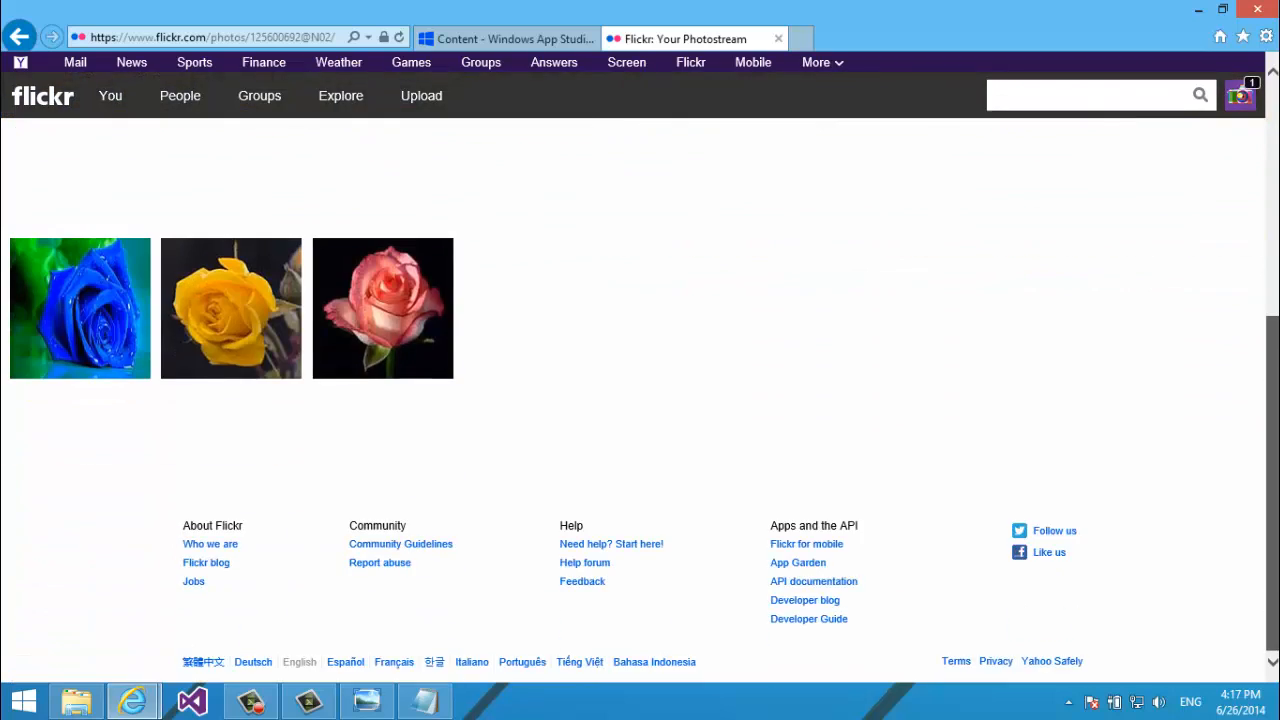
left_click_drag(1274, 332, 1274, 92)
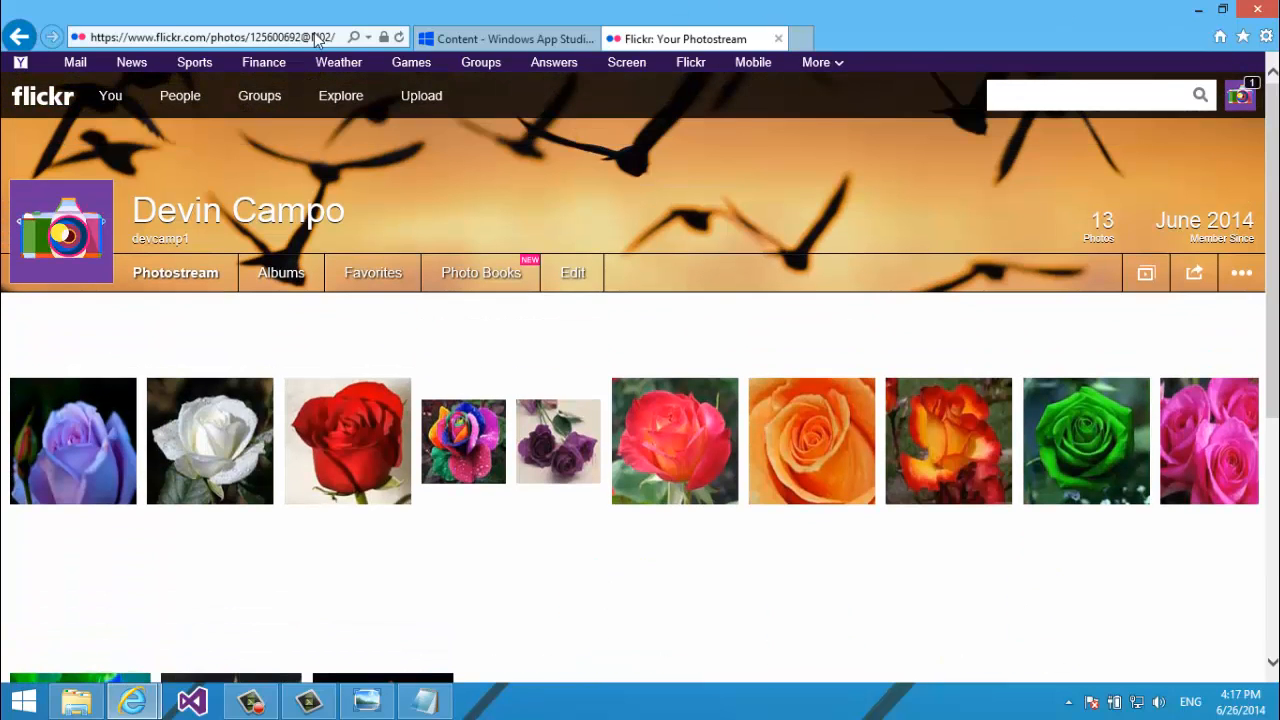
left_click(232, 39)
left_click(236, 39)
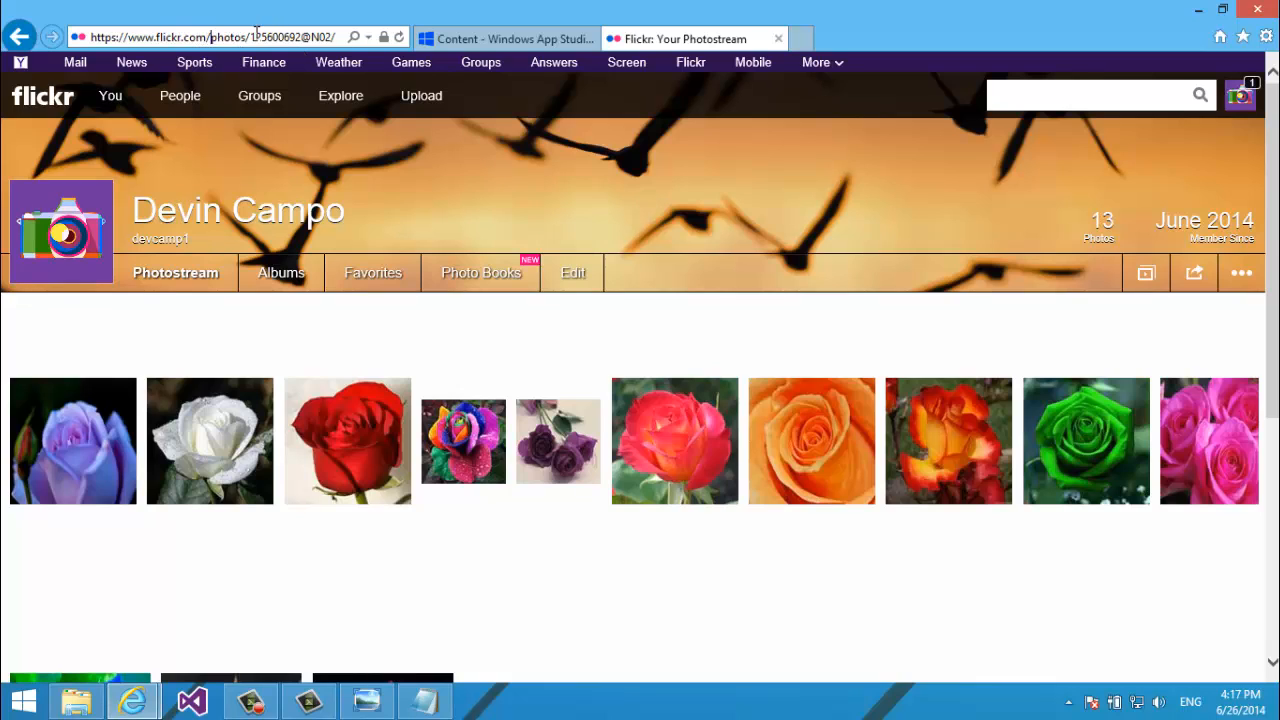
left_click_drag(251, 37, 333, 36)
key("ctrl+c")
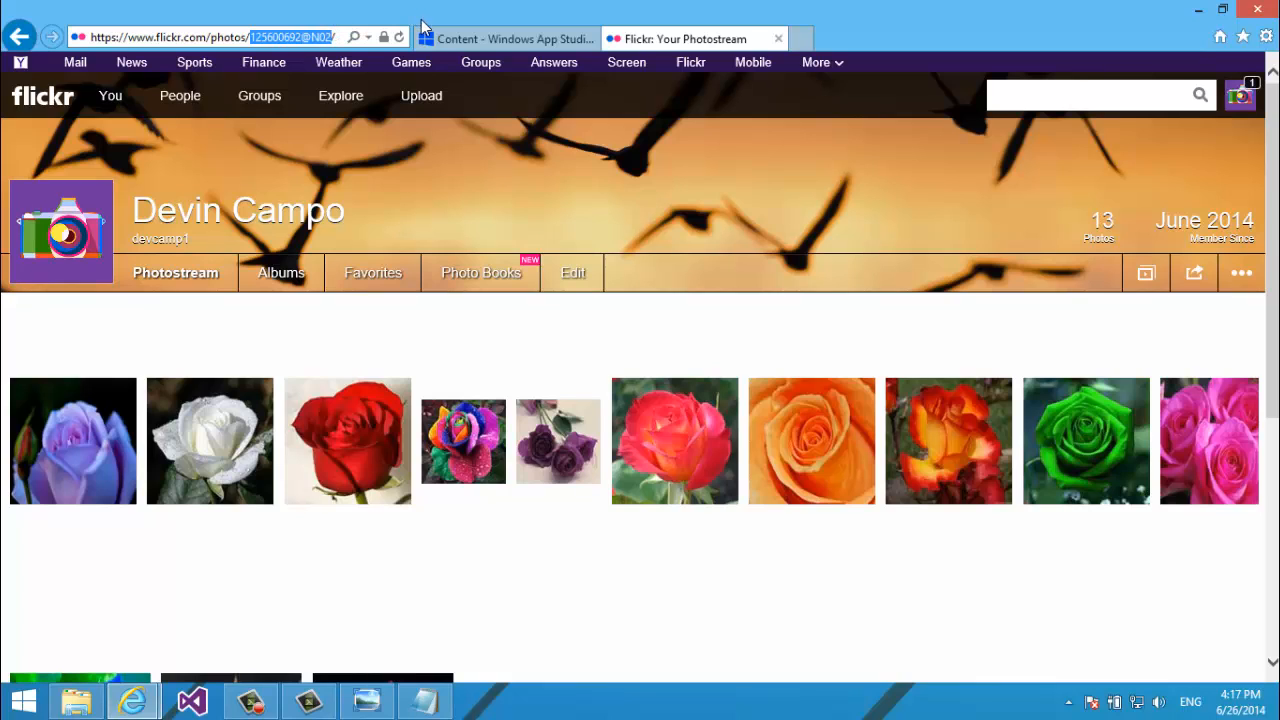
Back in App Studio, open the Photo section's data source settings.
left_click(487, 39)
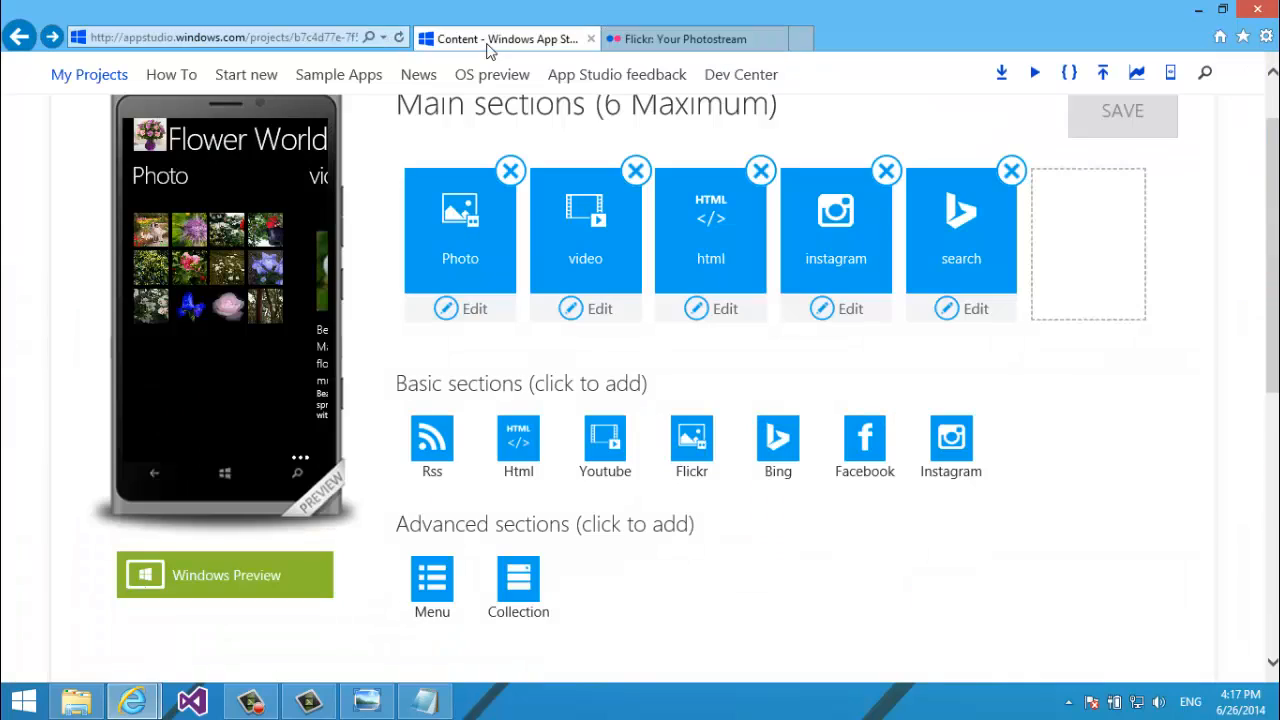
left_click(469, 316)
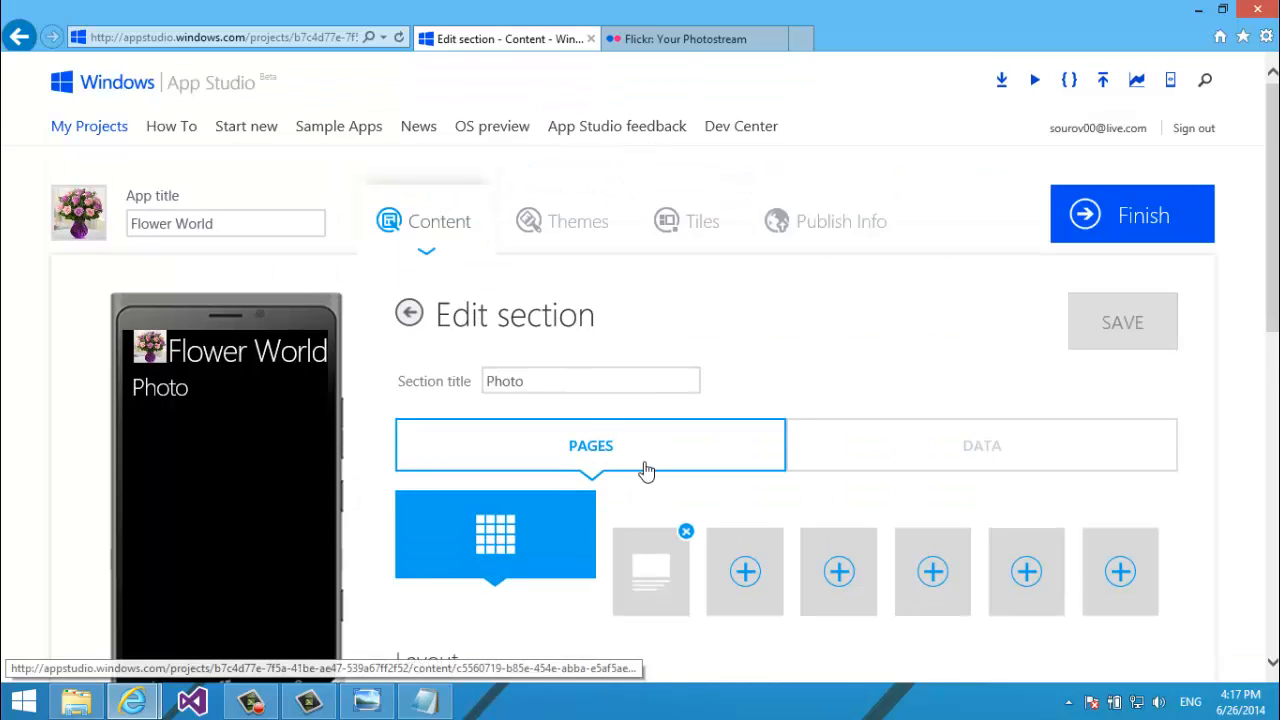
scroll(646, 470, "down", 2)
left_click(934, 252)
scroll(920, 260, "down", 2)
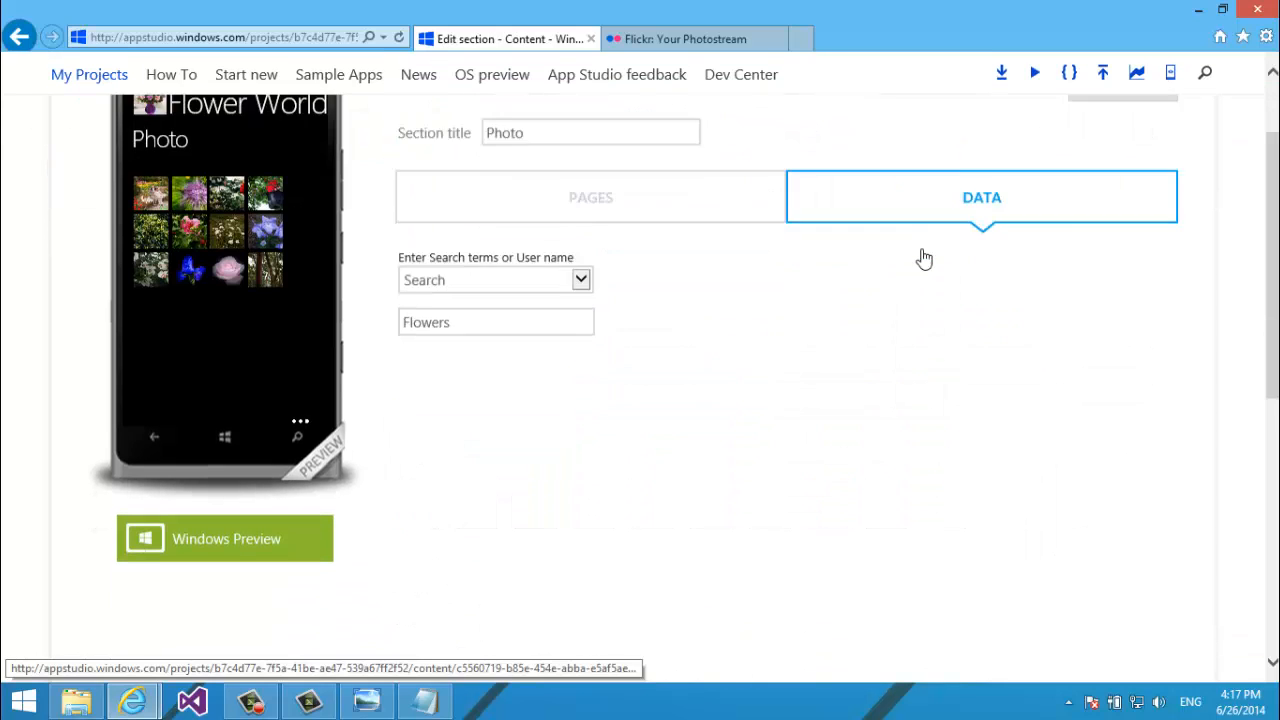
Set the Flickr source type to User and replace 'Flowers' with the pasted Flickr user ID.
left_click(554, 240)
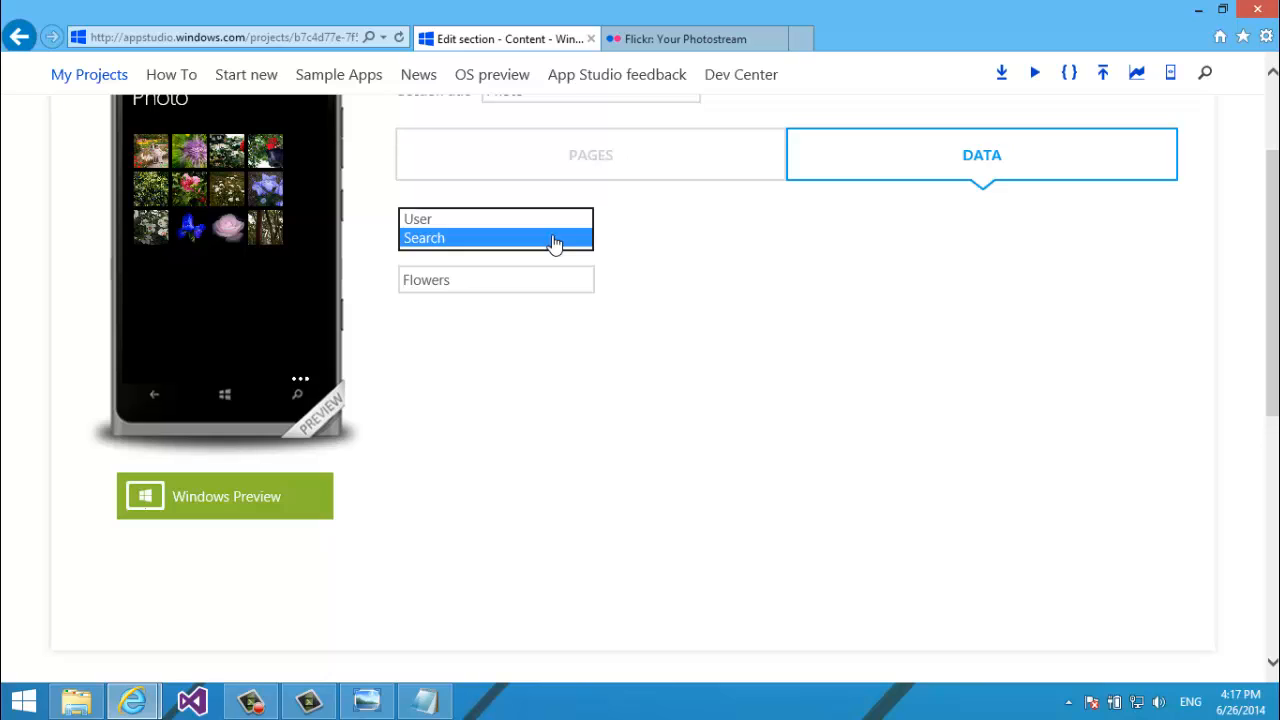
left_click(555, 240)
left_click(554, 240)
left_click(546, 219)
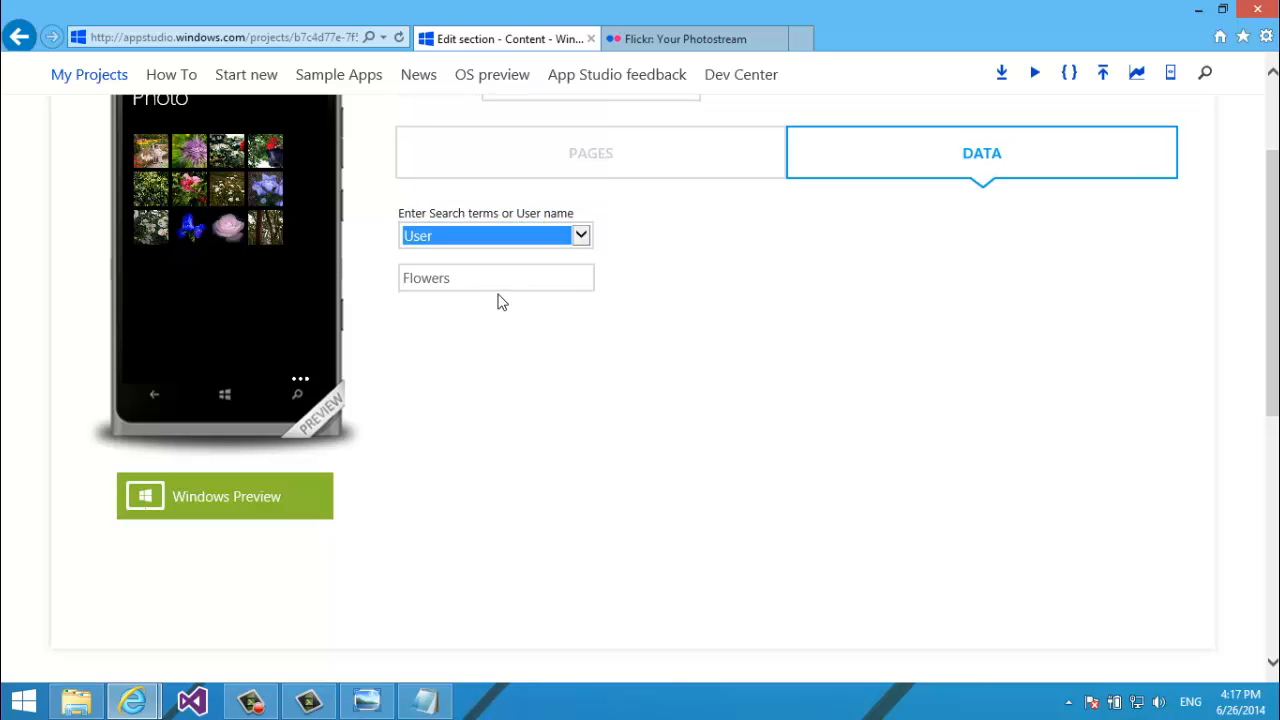
left_click(500, 296)
left_click_drag(497, 285, 343, 300)
key("ctrl+v")
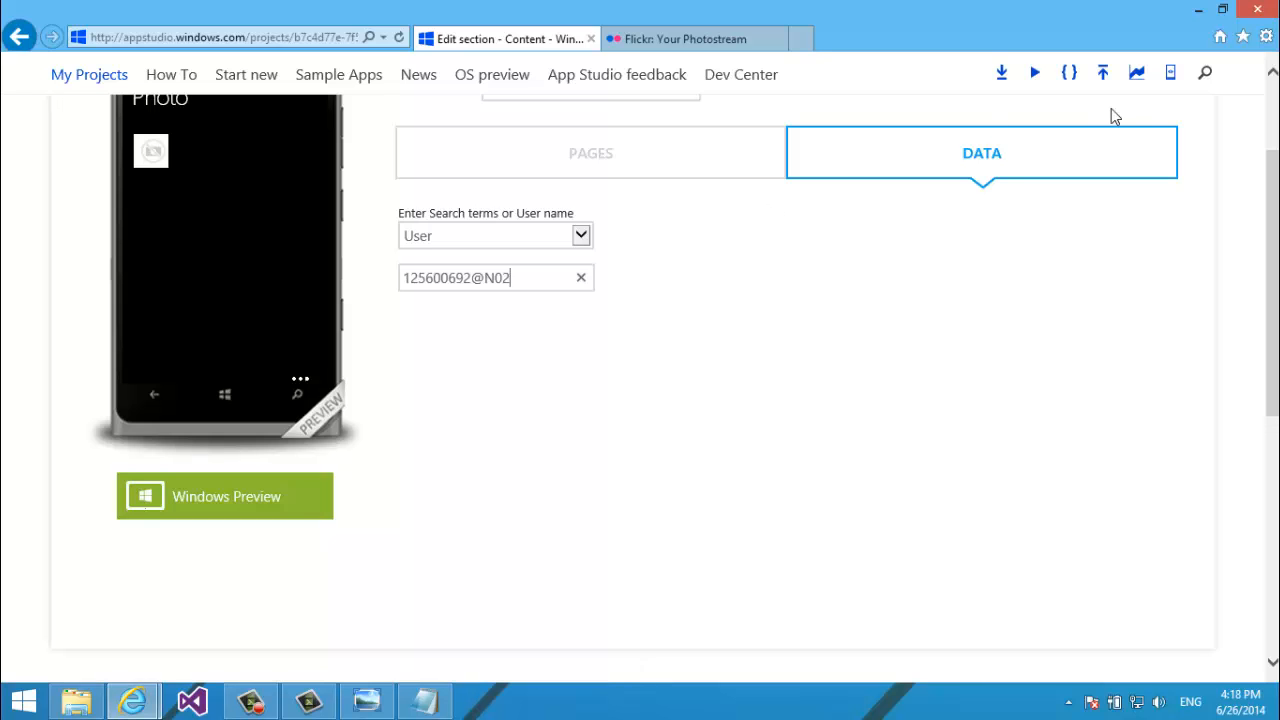
scroll(1111, 114, "up", 3)
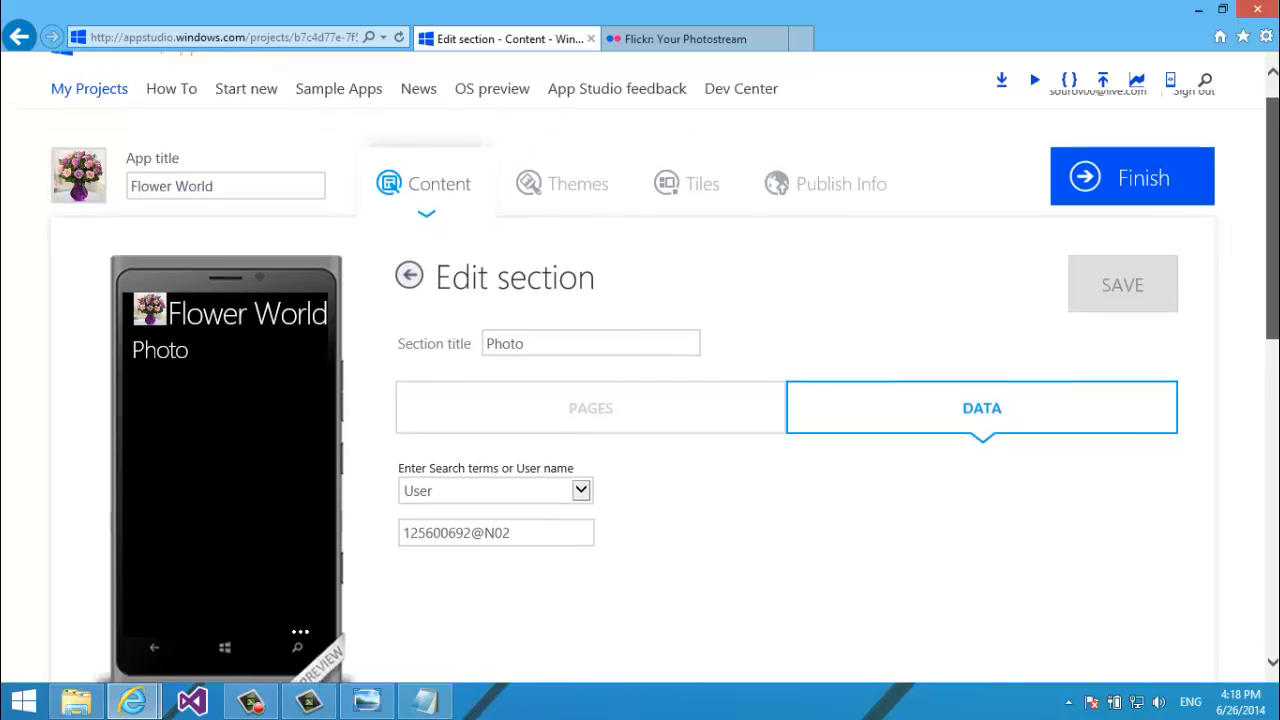
scroll(1153, 287, "down", 2)
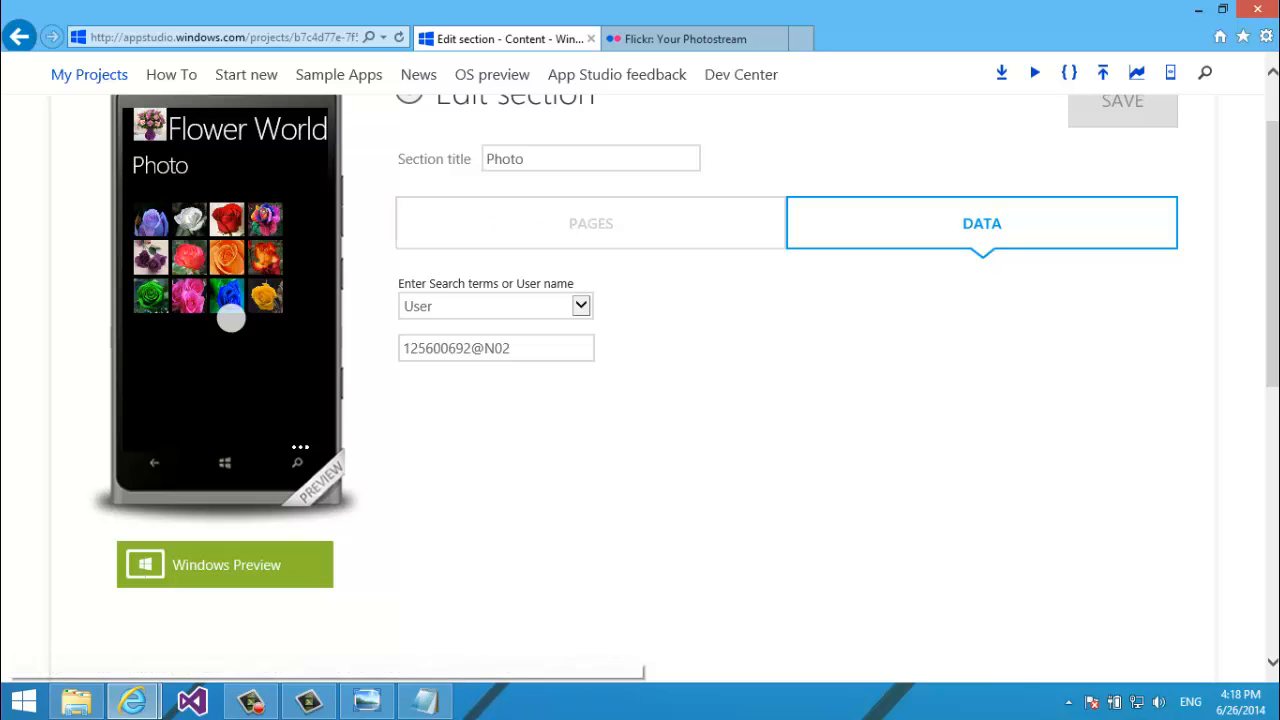
left_click(457, 237)
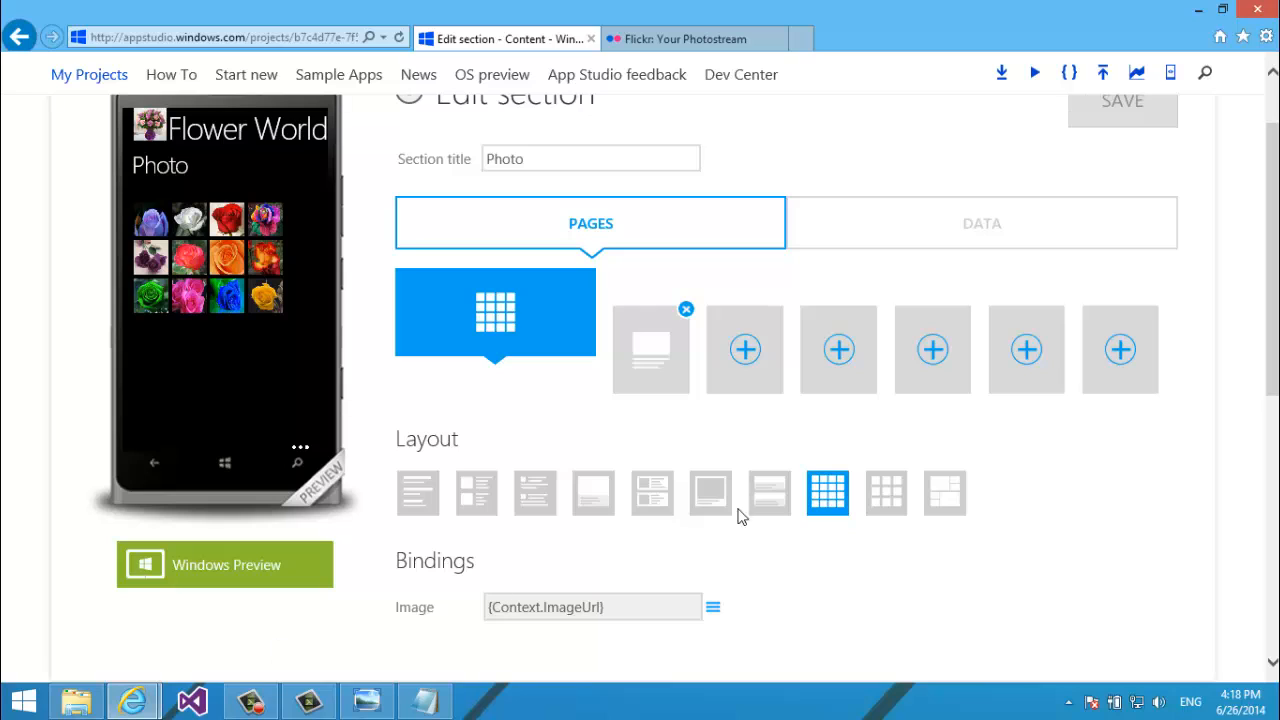
Show the Photo section's photos in a list layout with titles instead of a mosaic.
left_click(941, 498)
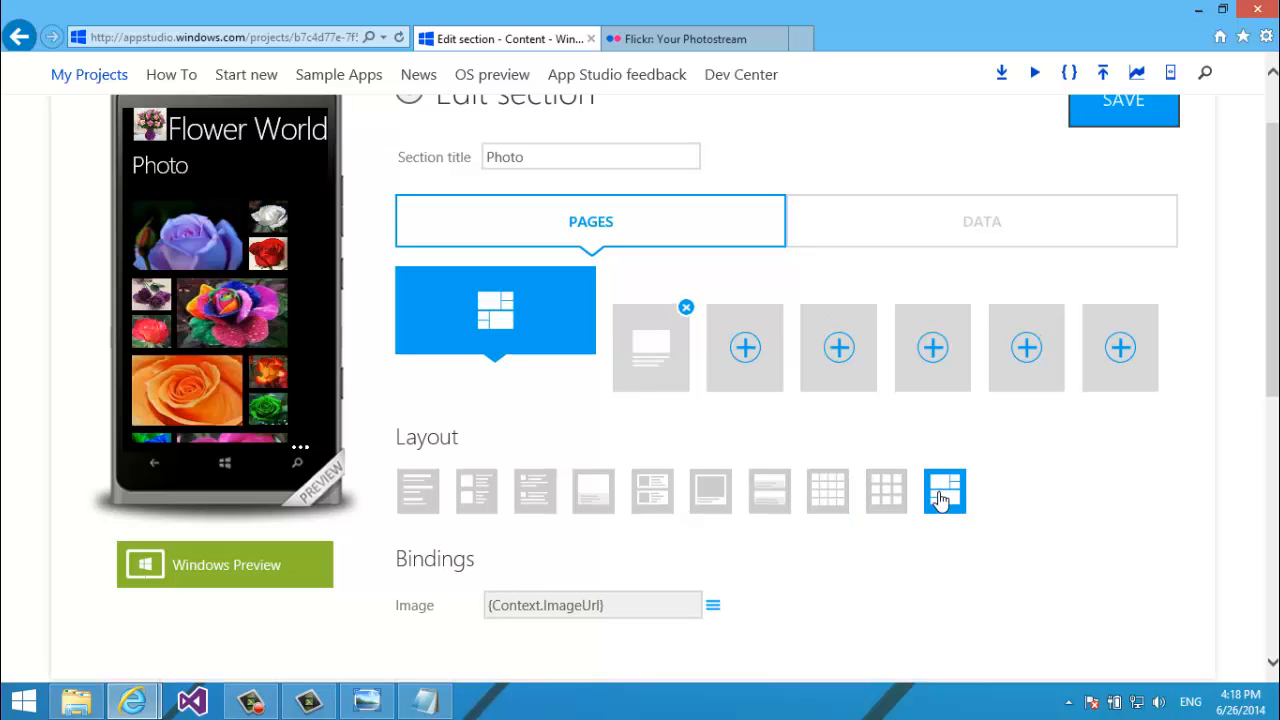
left_click(724, 490)
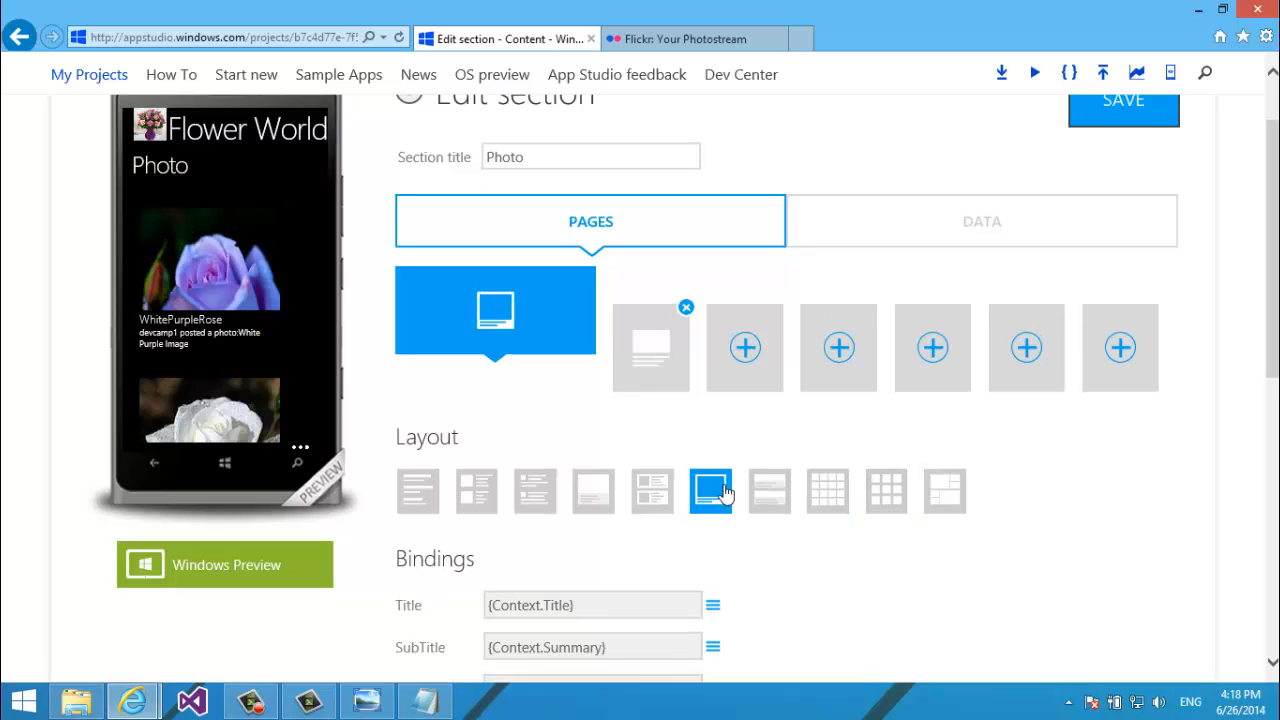
scroll(254, 238, "down", 8)
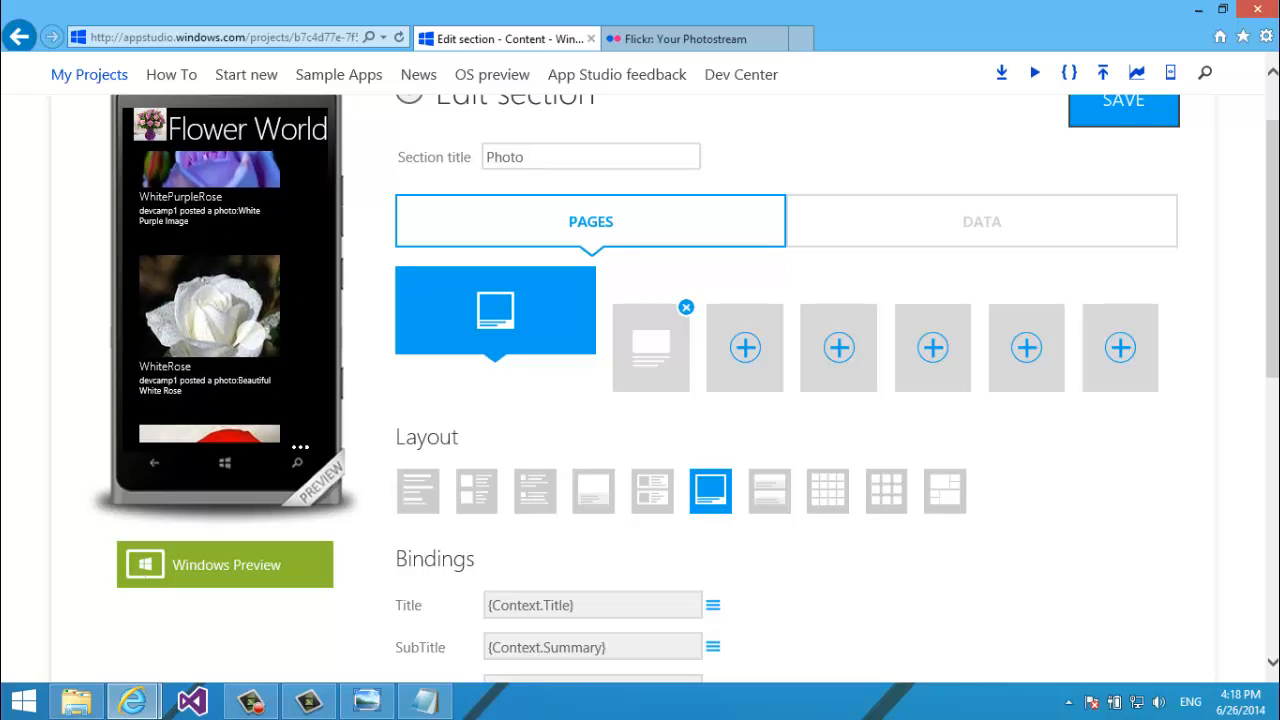
scroll(240, 183, "up", 4)
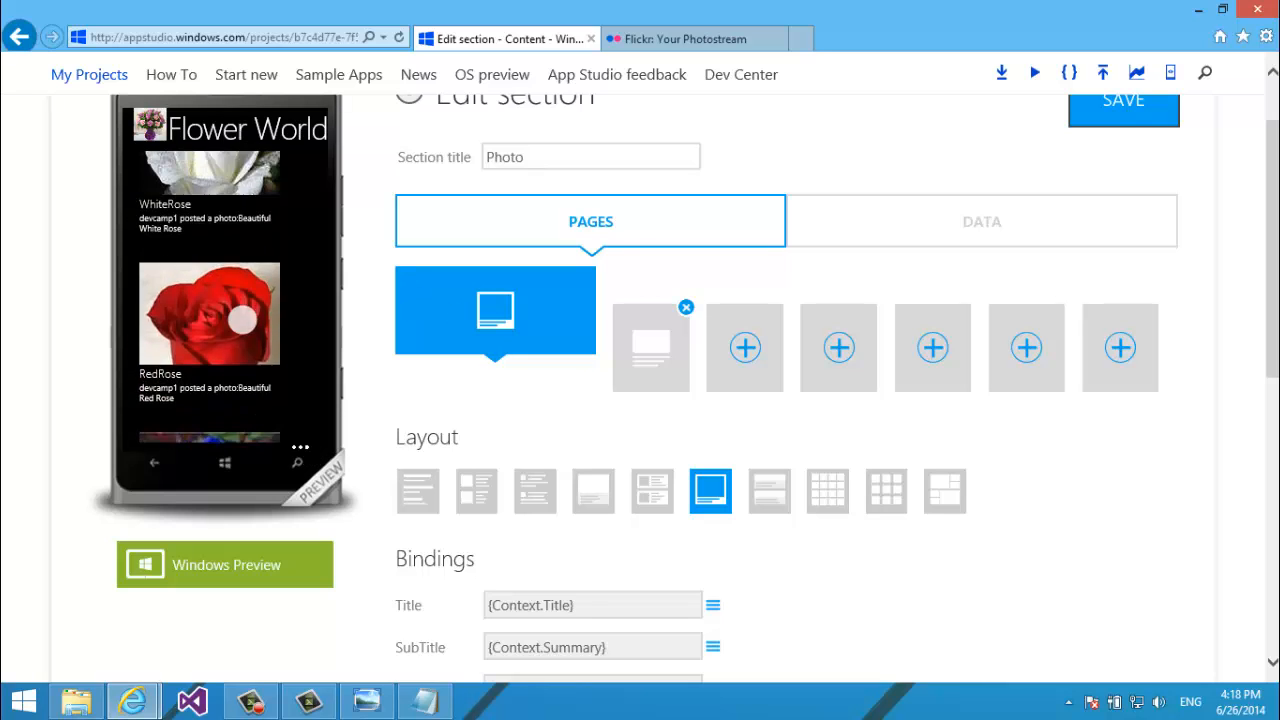
left_click_drag(244, 336, 240, 358)
scroll(229, 314, "up", 3)
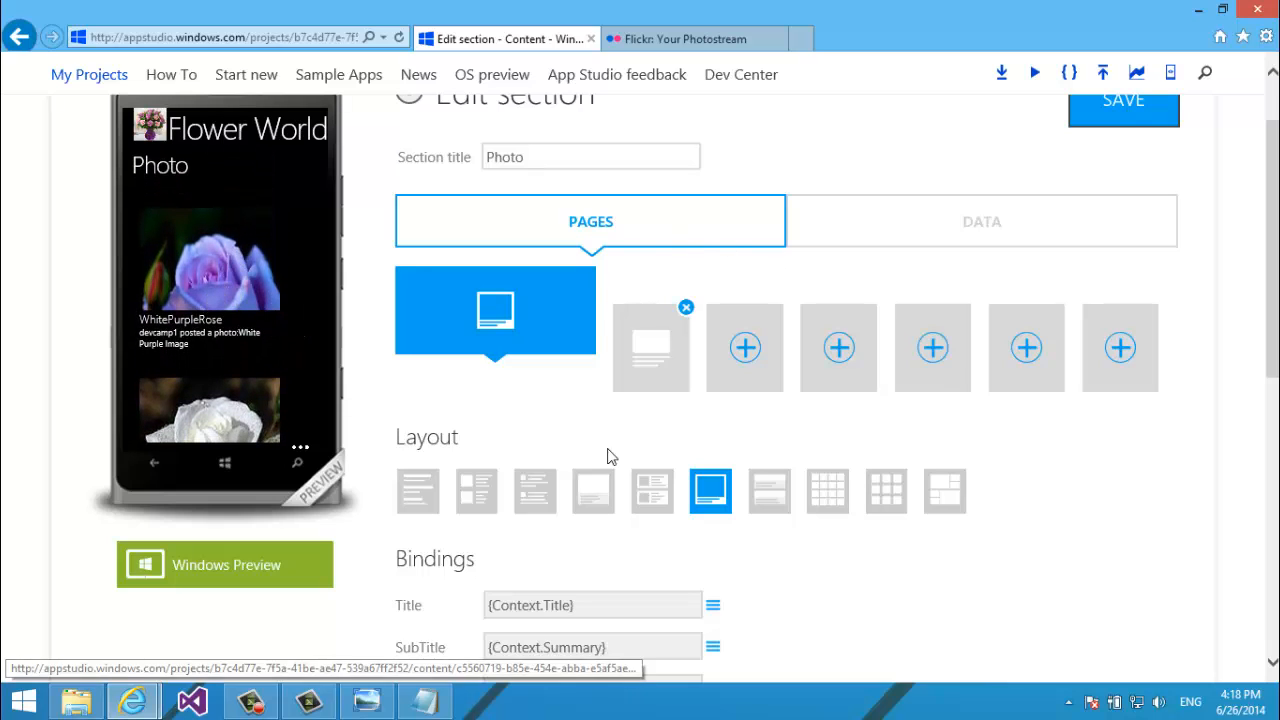
Enable TextToSpeech, ShareText and PinToStart on the detail page, use a title-above-image layout, and save.
left_click(636, 386)
scroll(1142, 469, "down", 3)
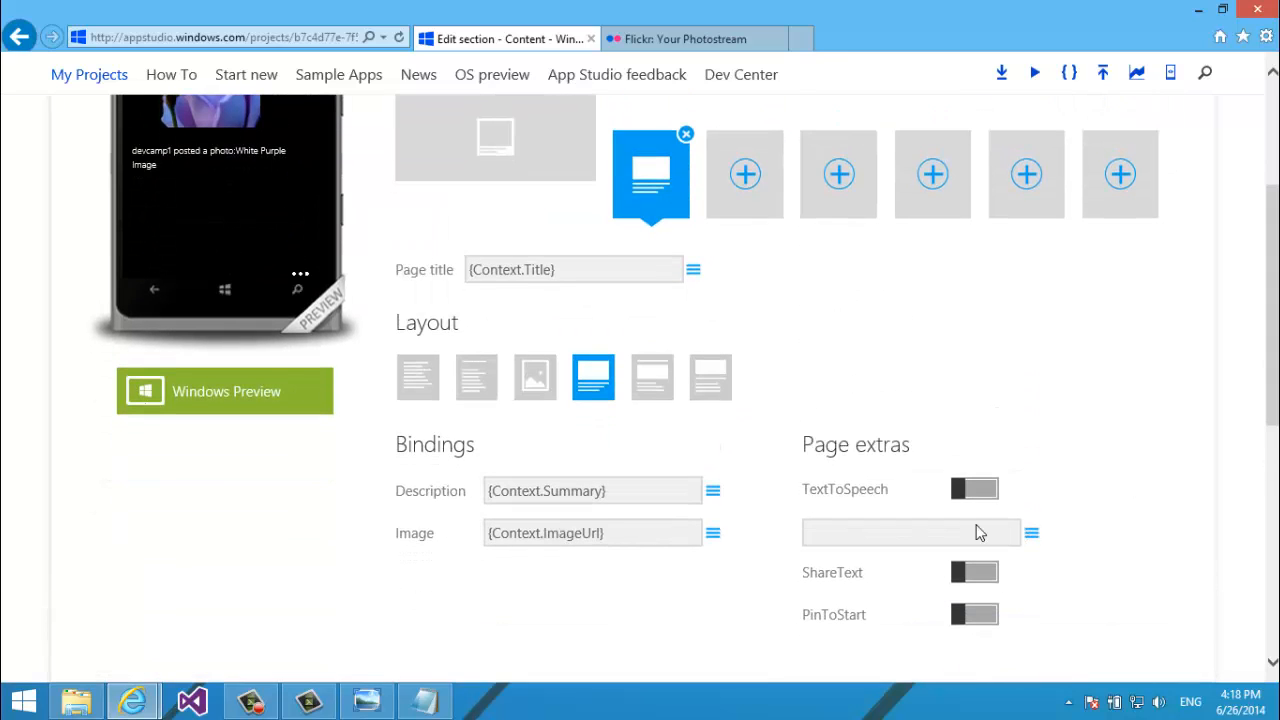
left_click(976, 492)
left_click(962, 576)
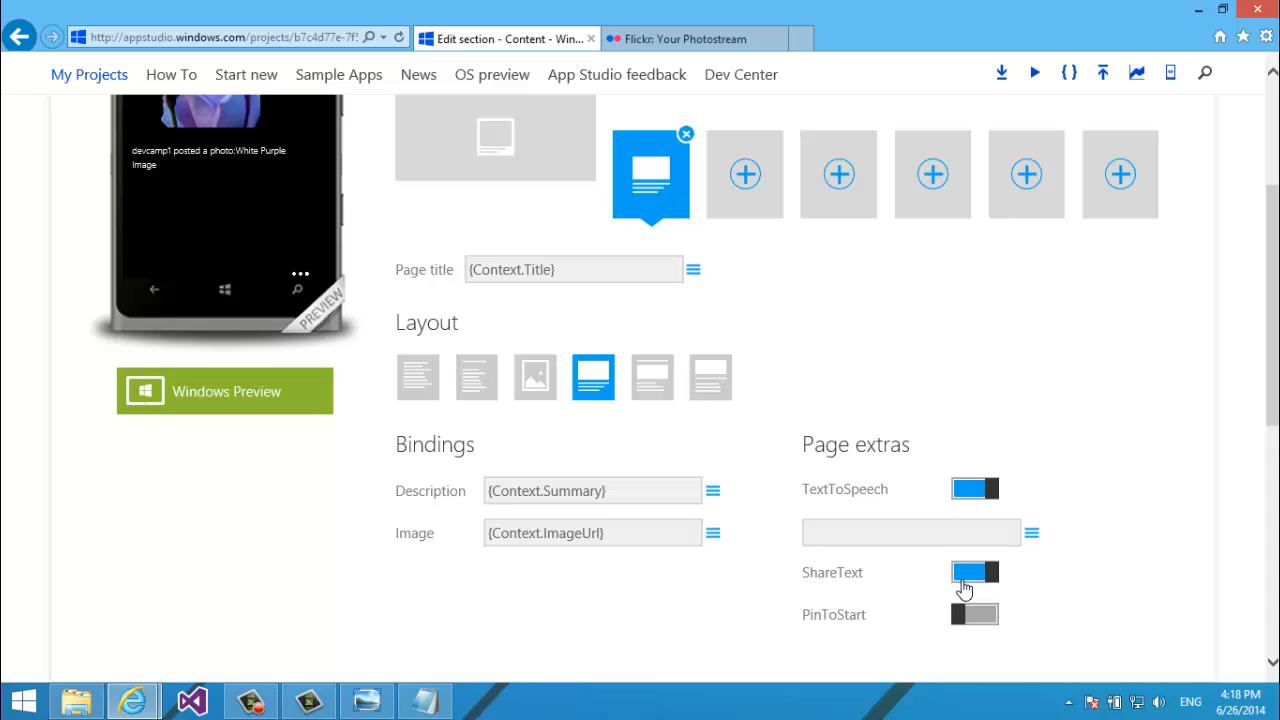
left_click(972, 614)
left_click_drag(1272, 420, 1272, 335)
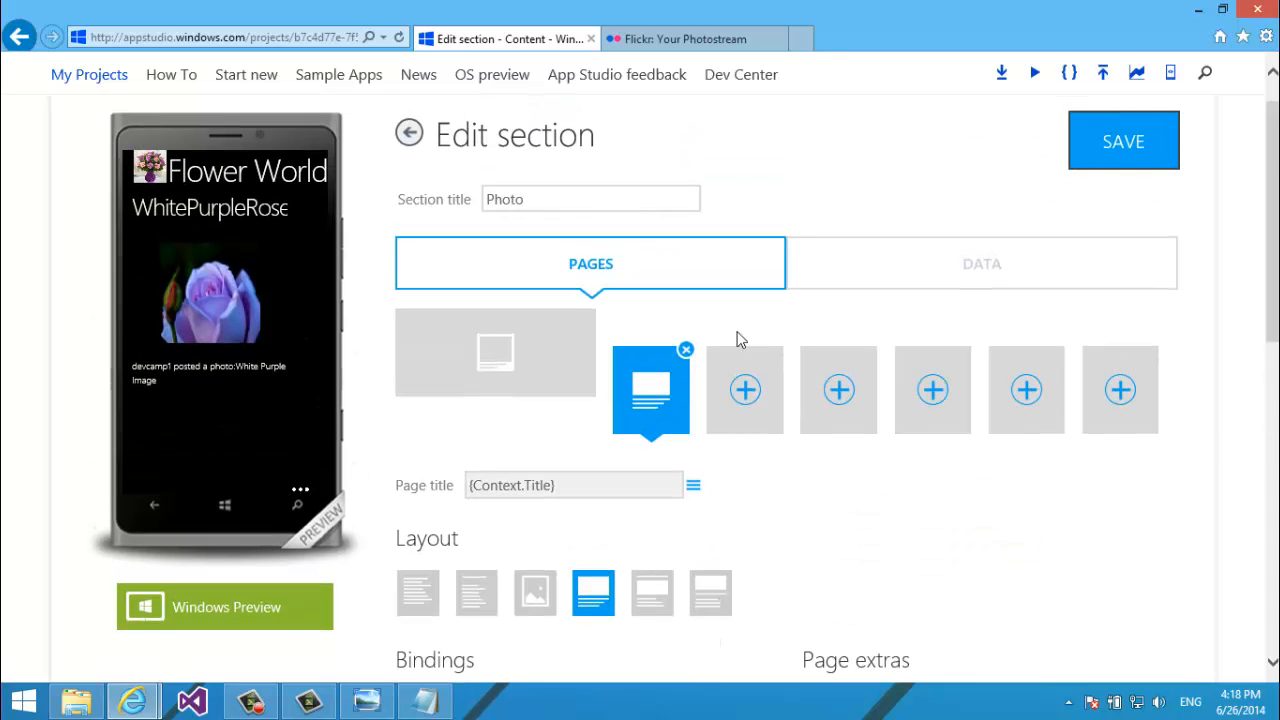
left_click(654, 586)
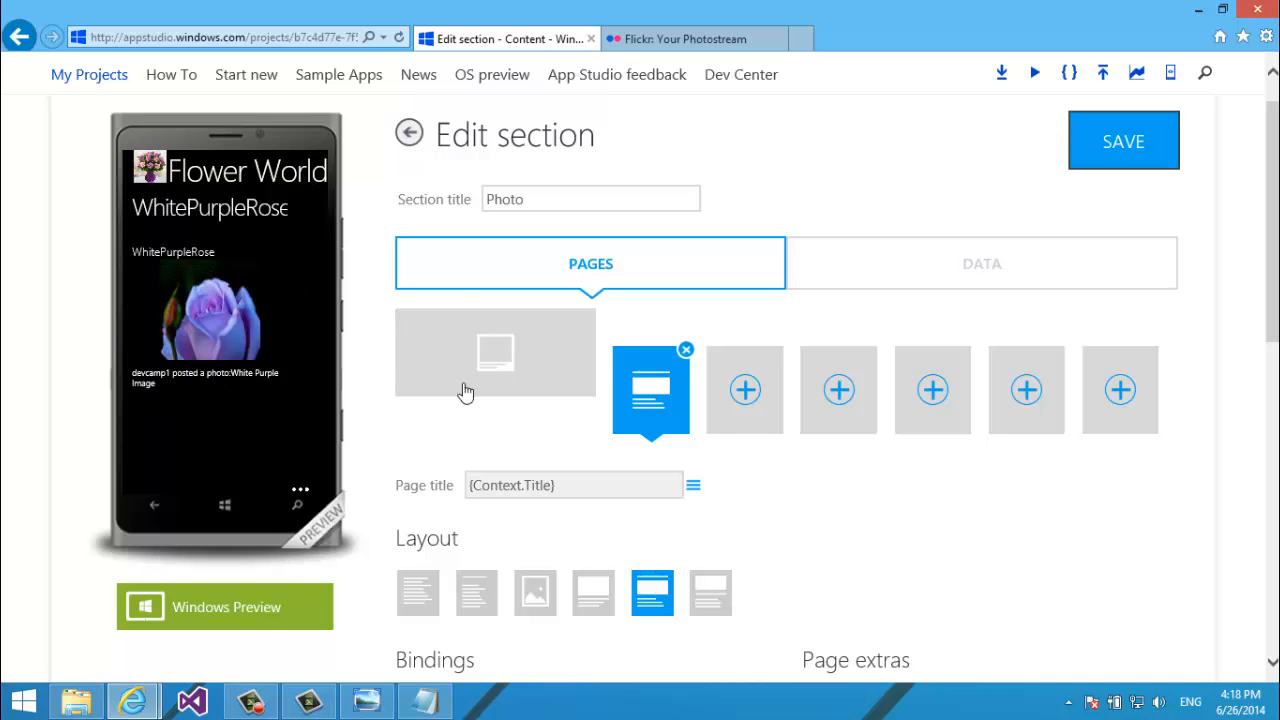
scroll(997, 277, "up", 2)
left_click(1101, 330)
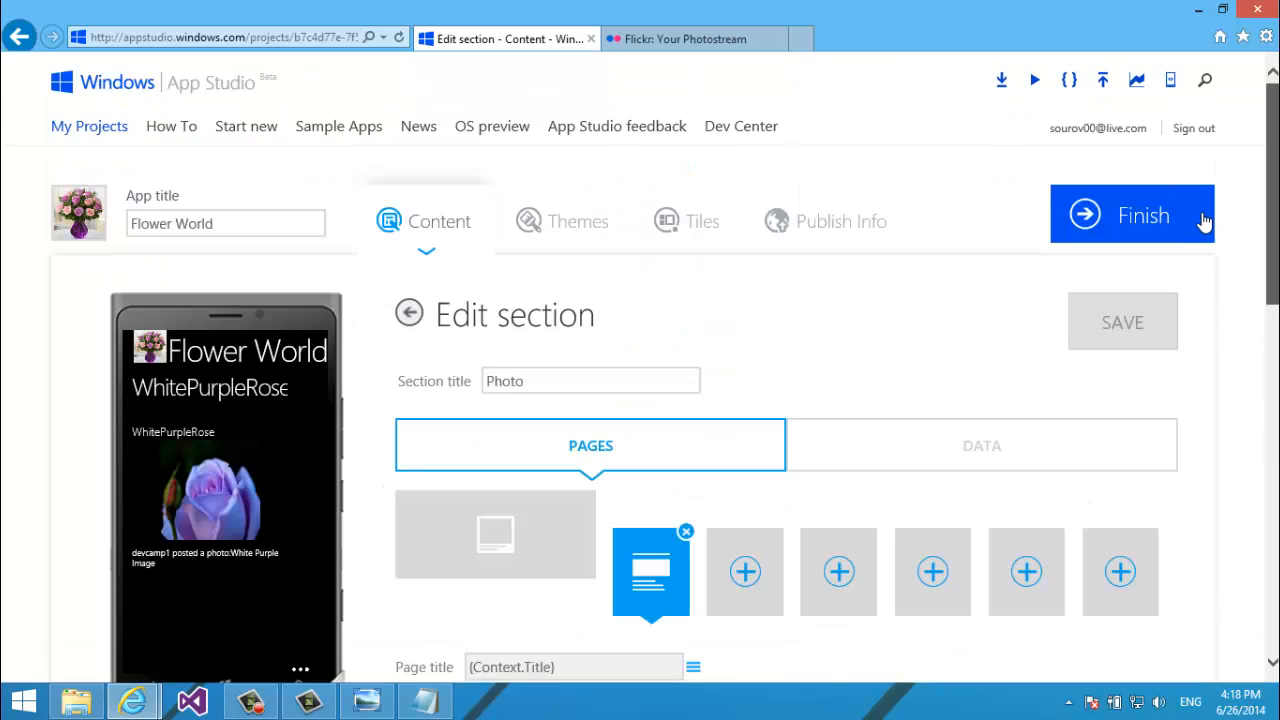
Return to the Flower World Content page and review its five main sections, including Photo's WhitePurpleRose preview.
left_click(418, 316)
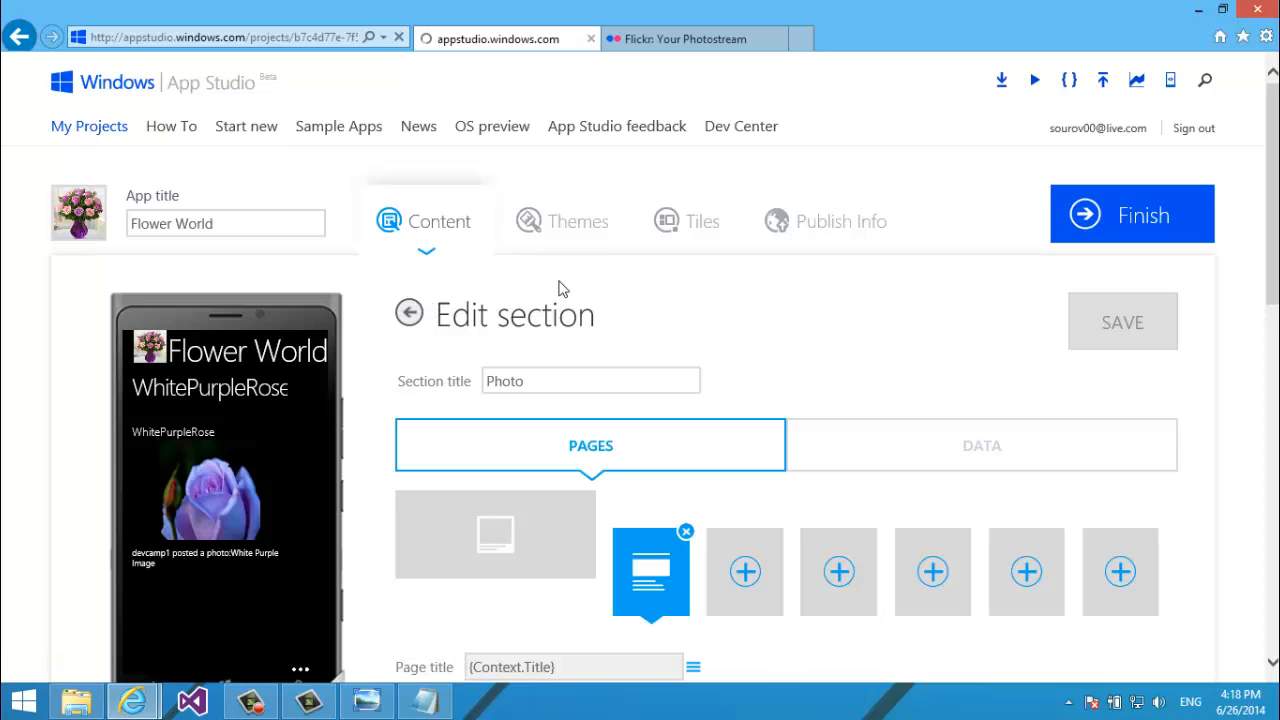
scroll(561, 281, "down", 4)
scroll(561, 281, "up", 2)
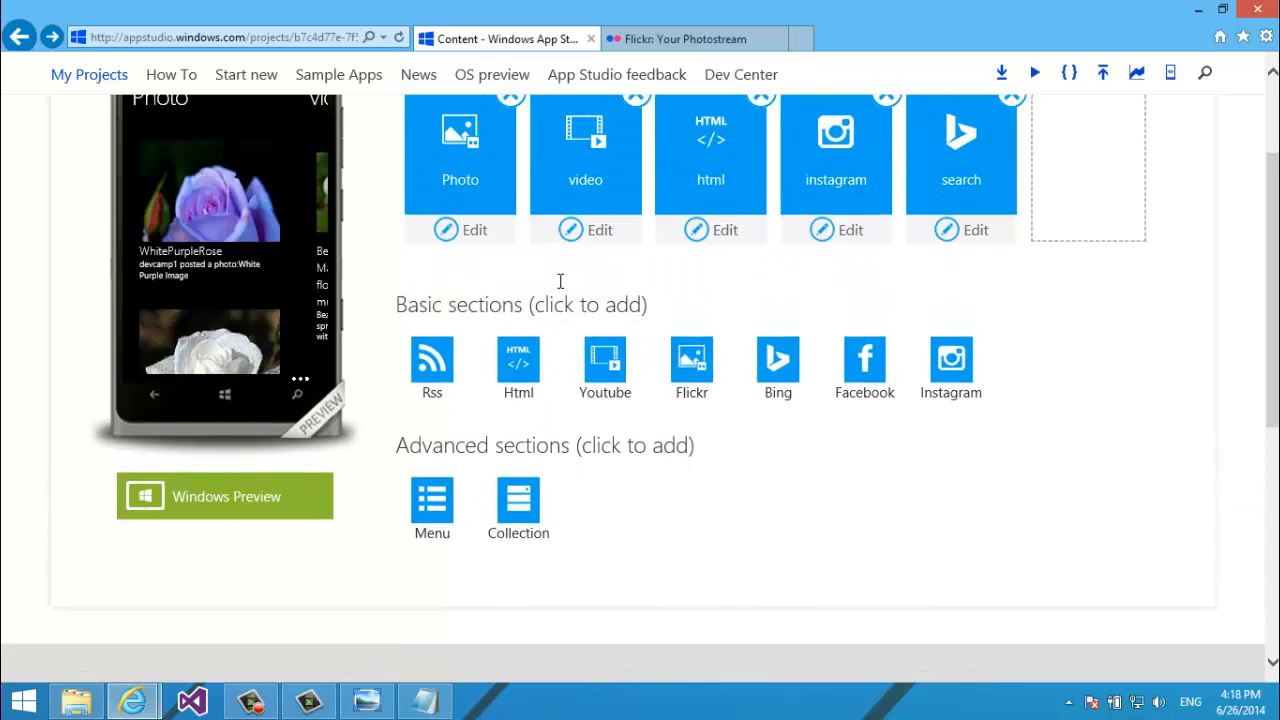
scroll(560, 281, "up", 3)
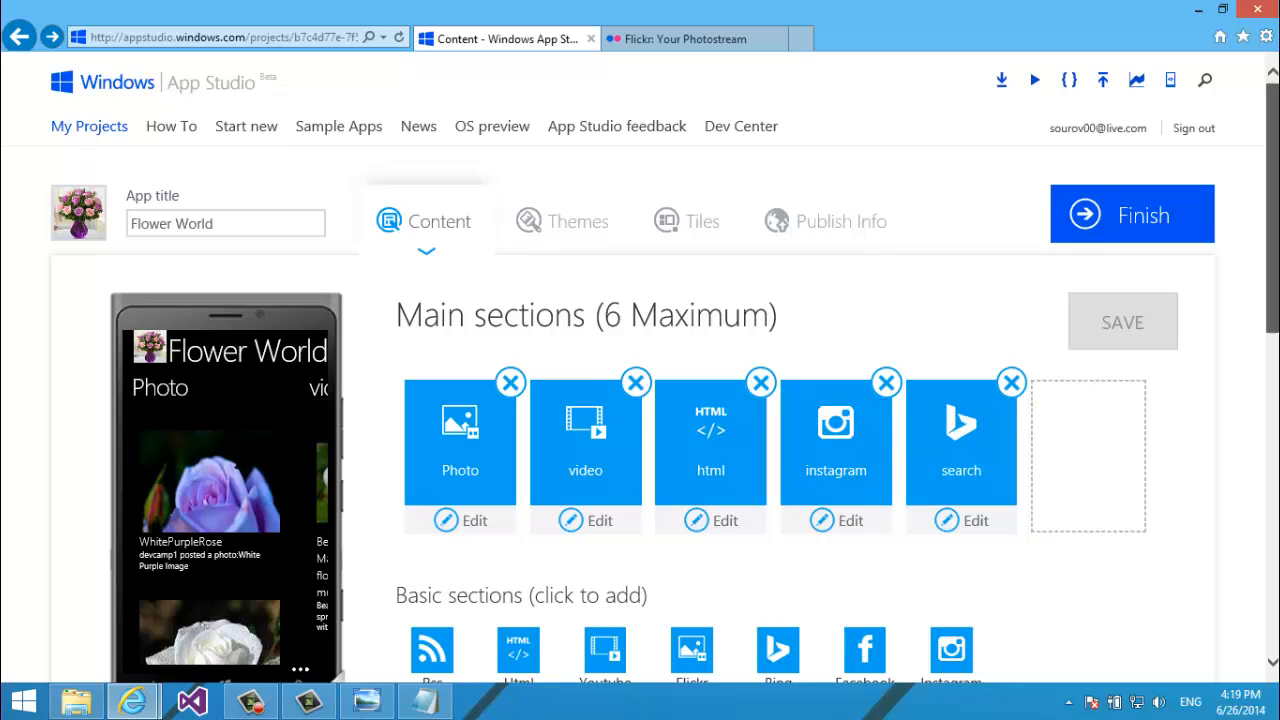
scroll(666, 373, "down", 2)
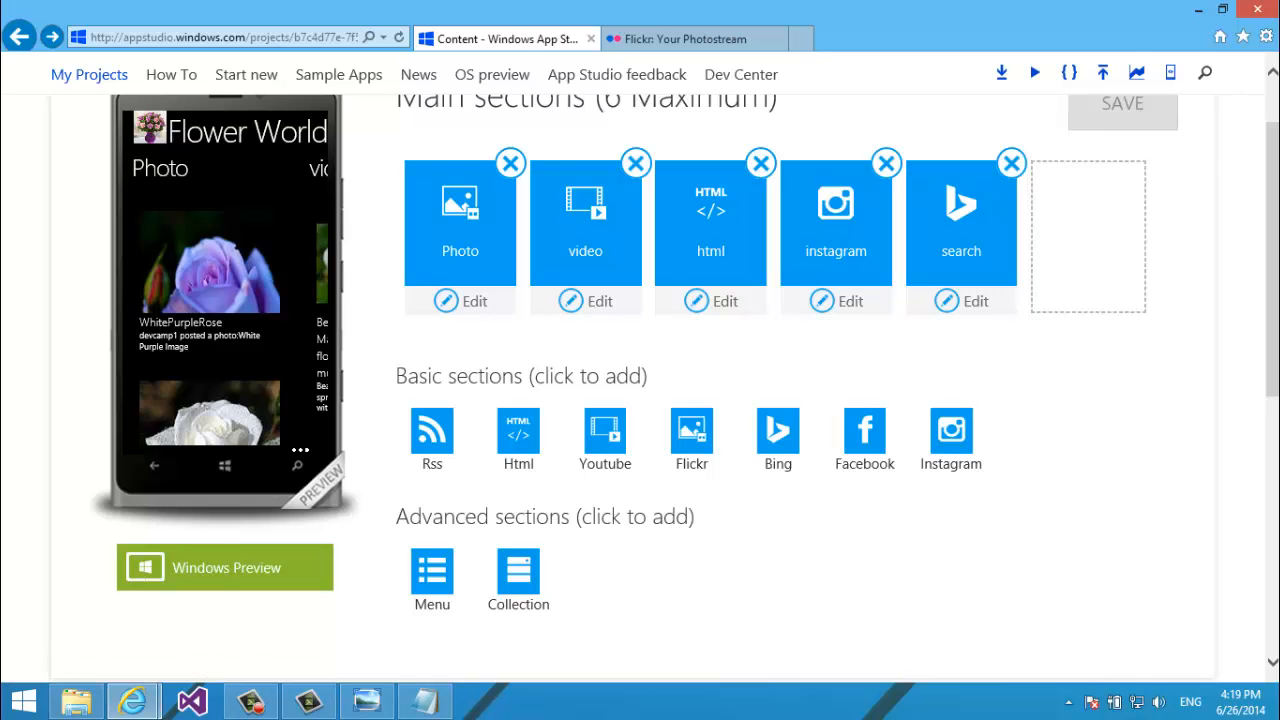
scroll(1275, 214, "up", 3)
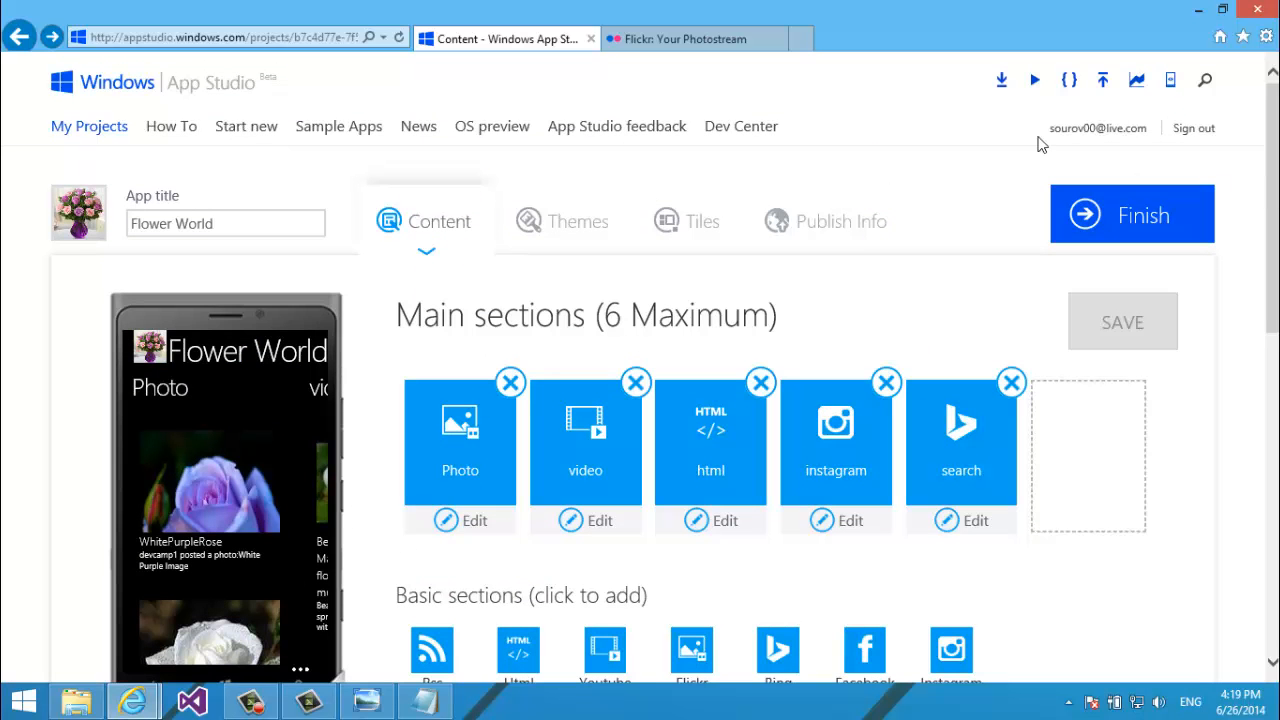